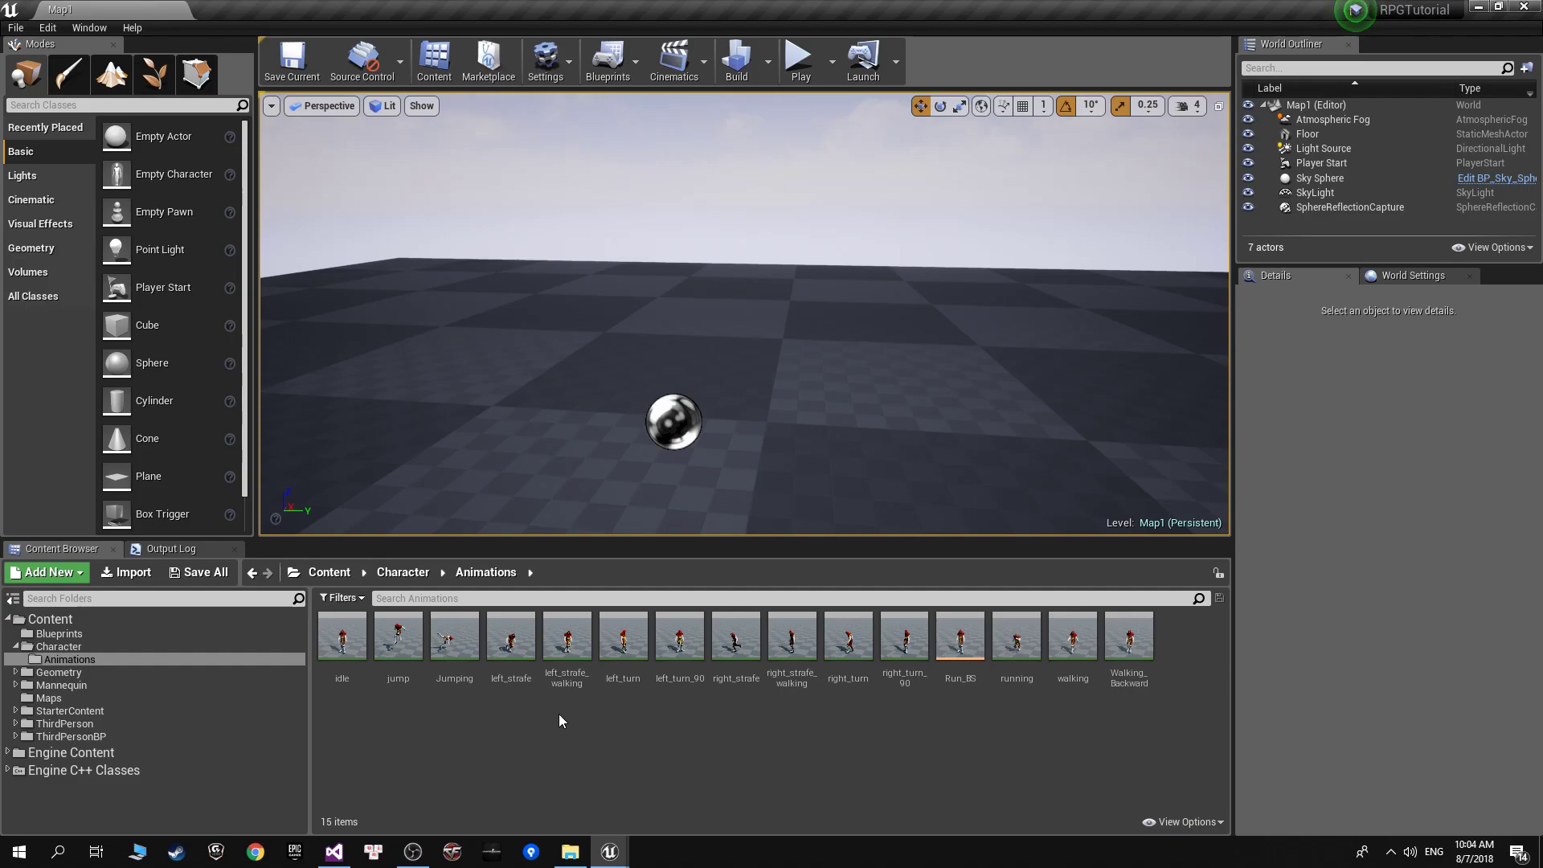
Look around the level near the Player Start, return to the Character folder and select the Floor actor.
right_click_drag(563, 450, 546, 434)
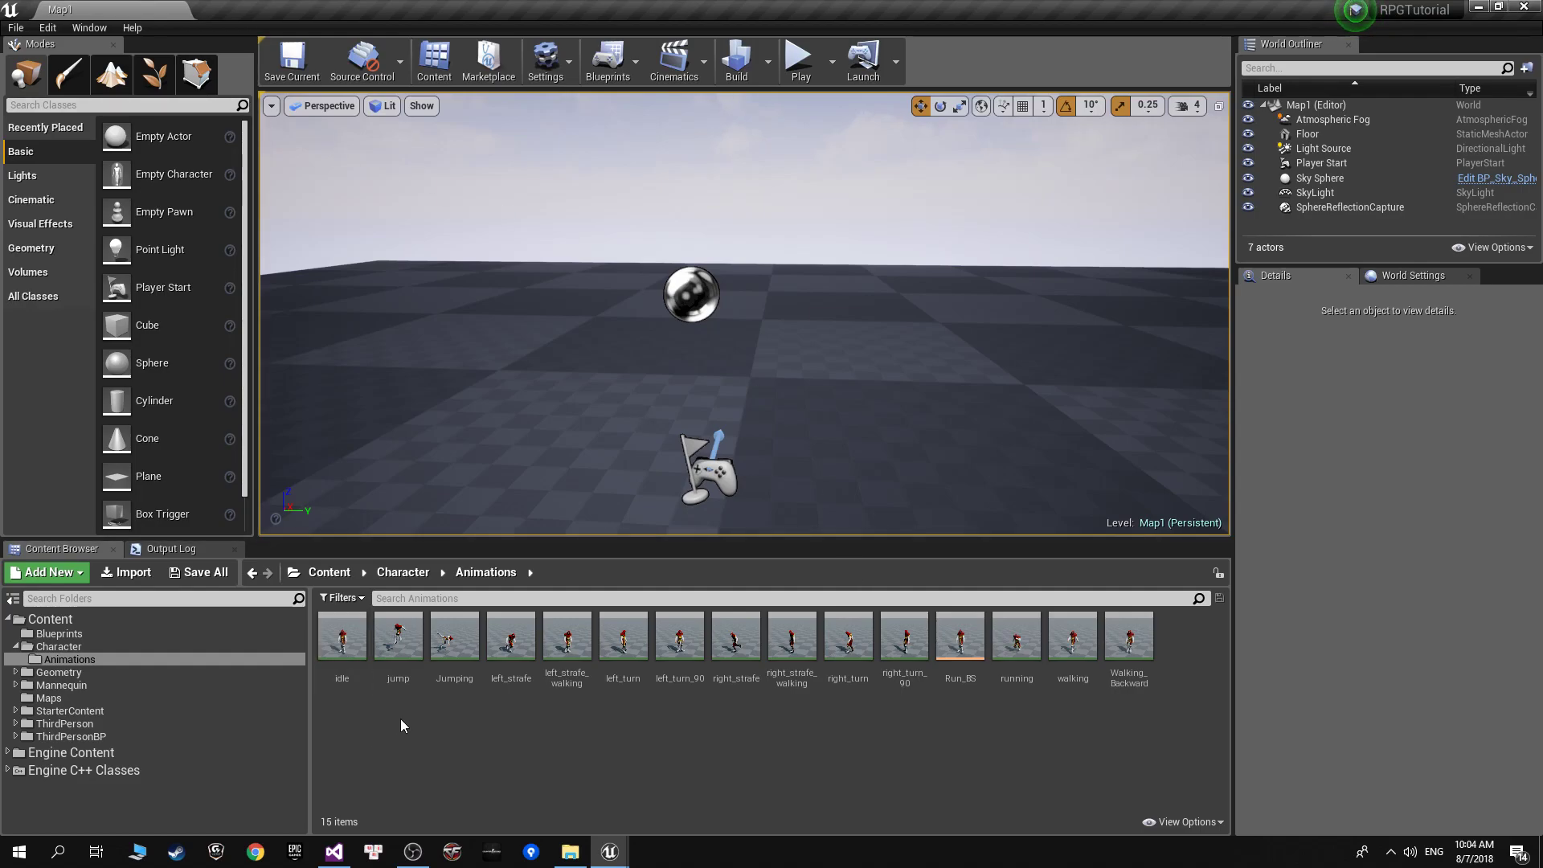
mouse_move(641, 365)
right_mouse_down()
mouse_move(482, 346)
mouse_move(630, 359)
right_mouse_up()
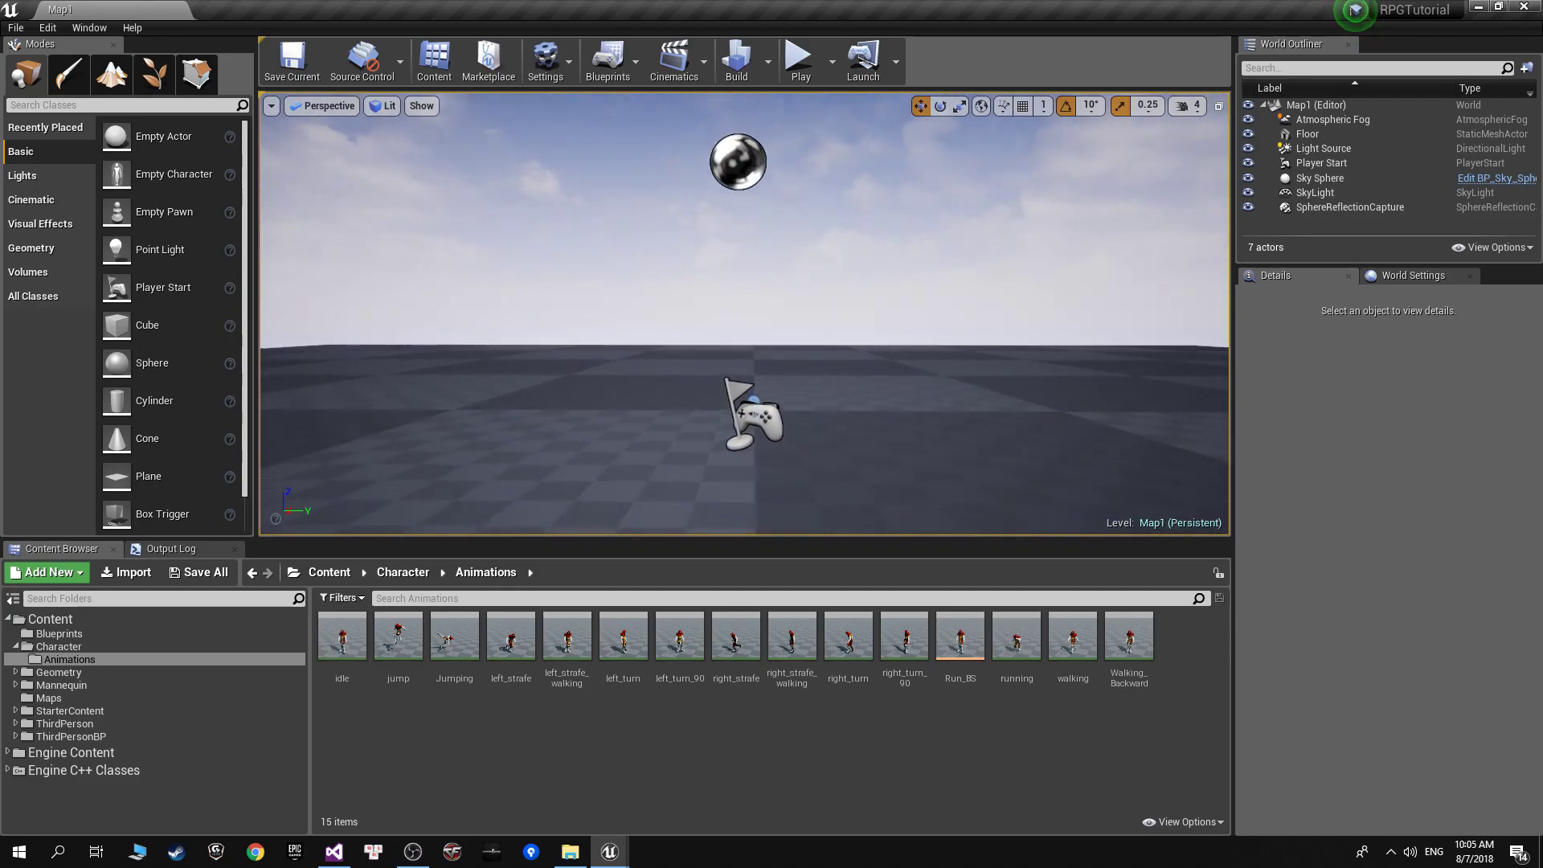
right_click_drag(630, 358, 433, 580)
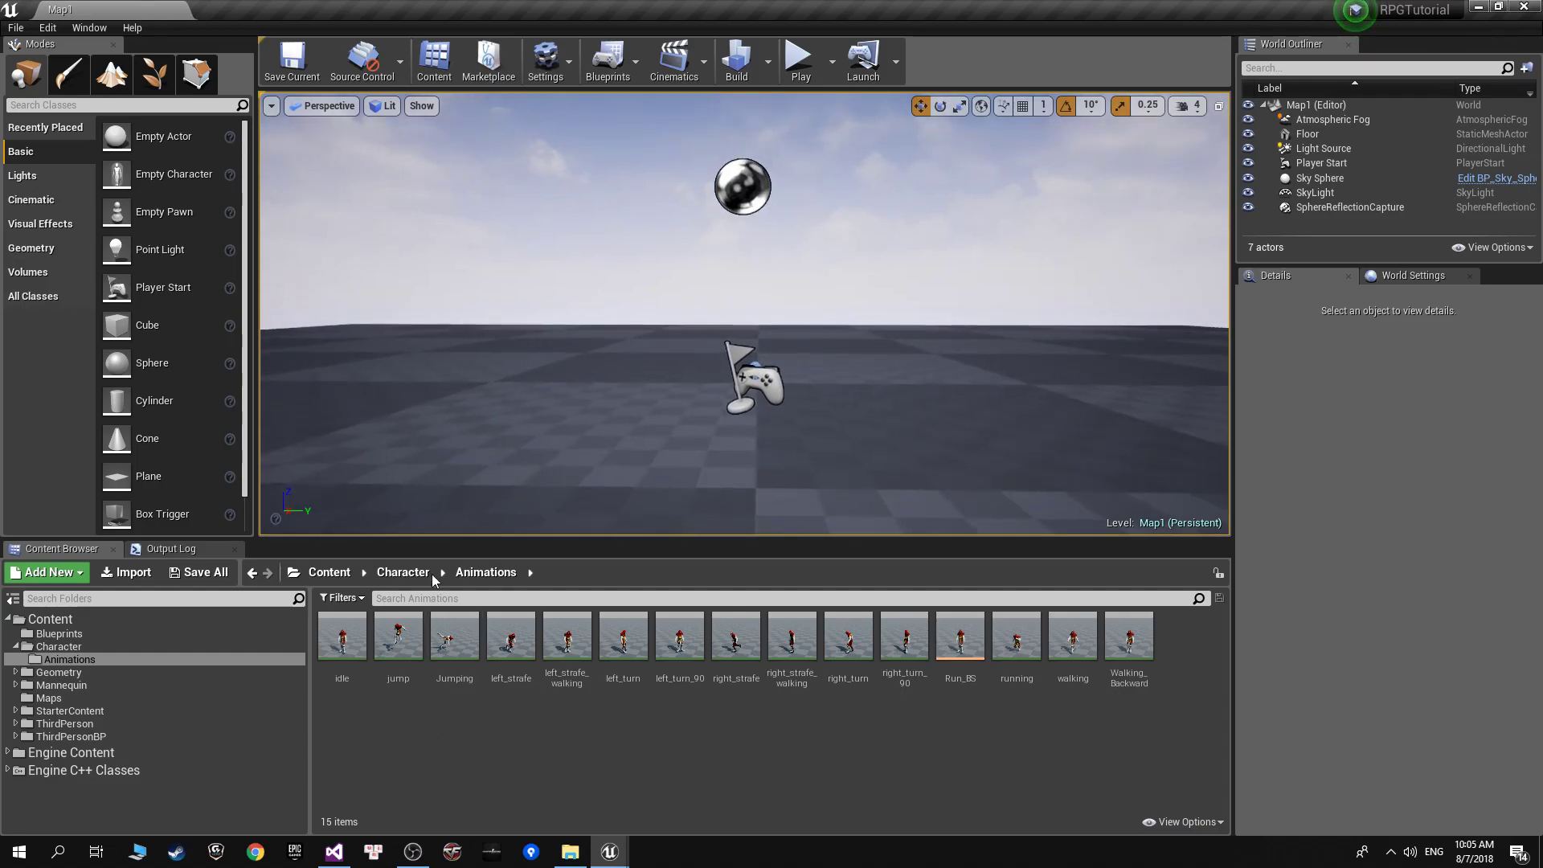
left_click(401, 573)
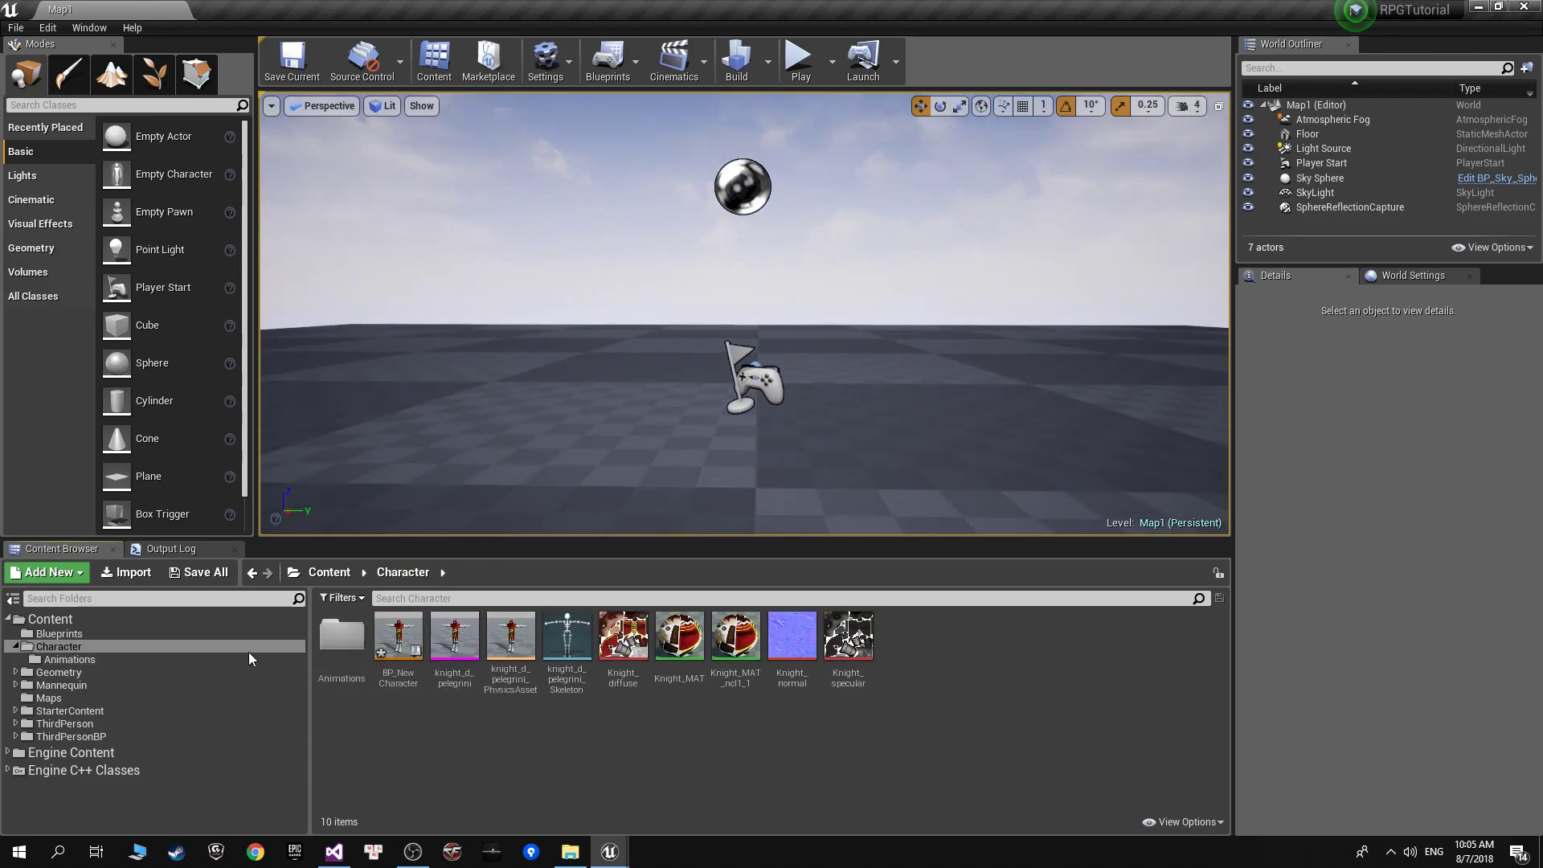
left_click(695, 447)
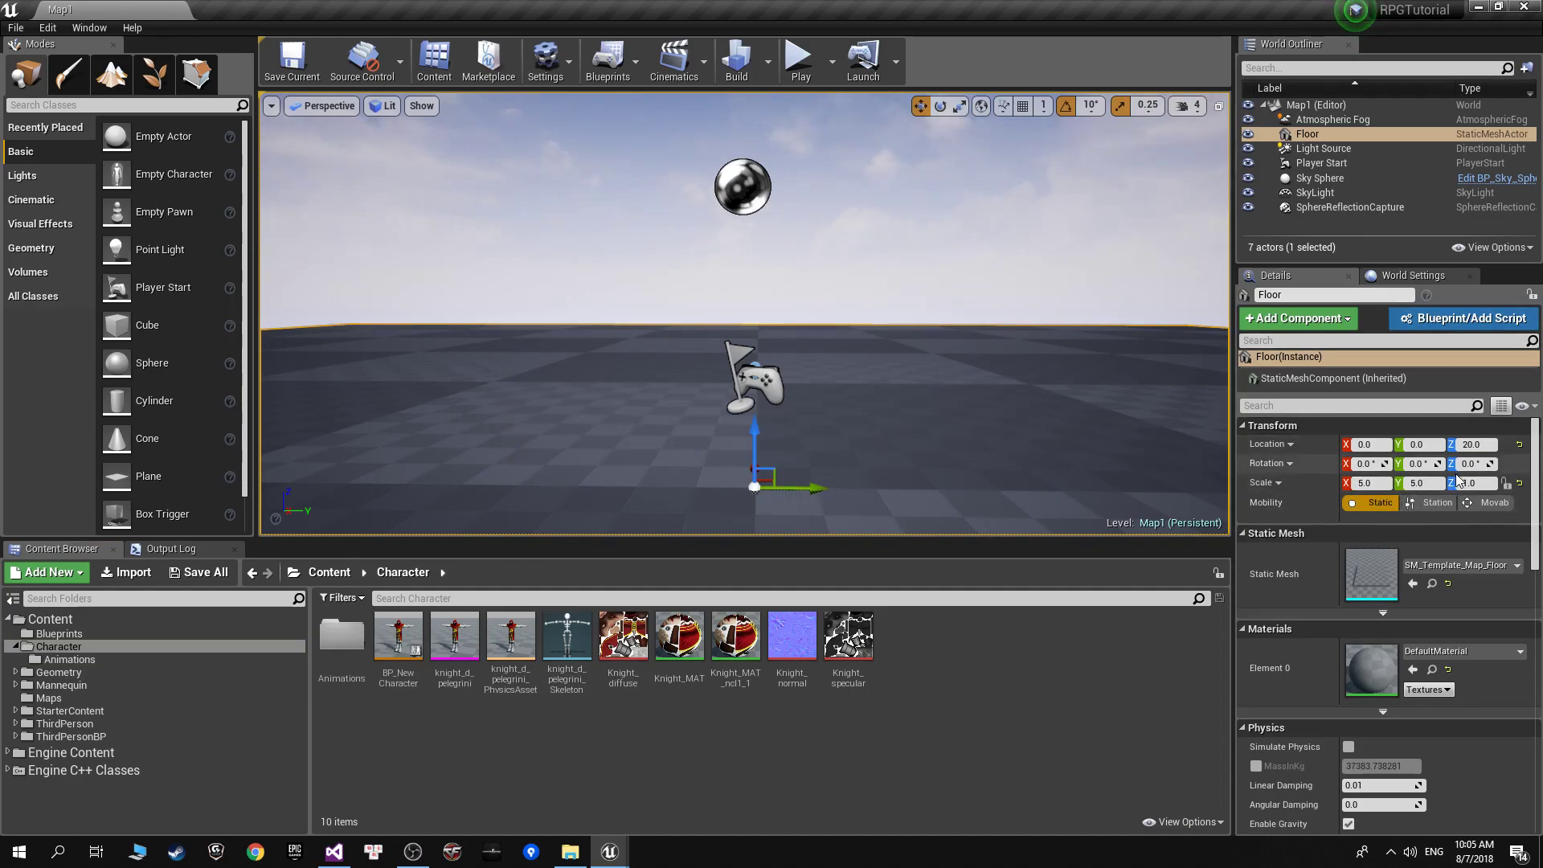
Locate the default pawn BP_MyCharacter from World Settings, open it, then play Map1.
left_click(70, 736)
left_click(94, 646)
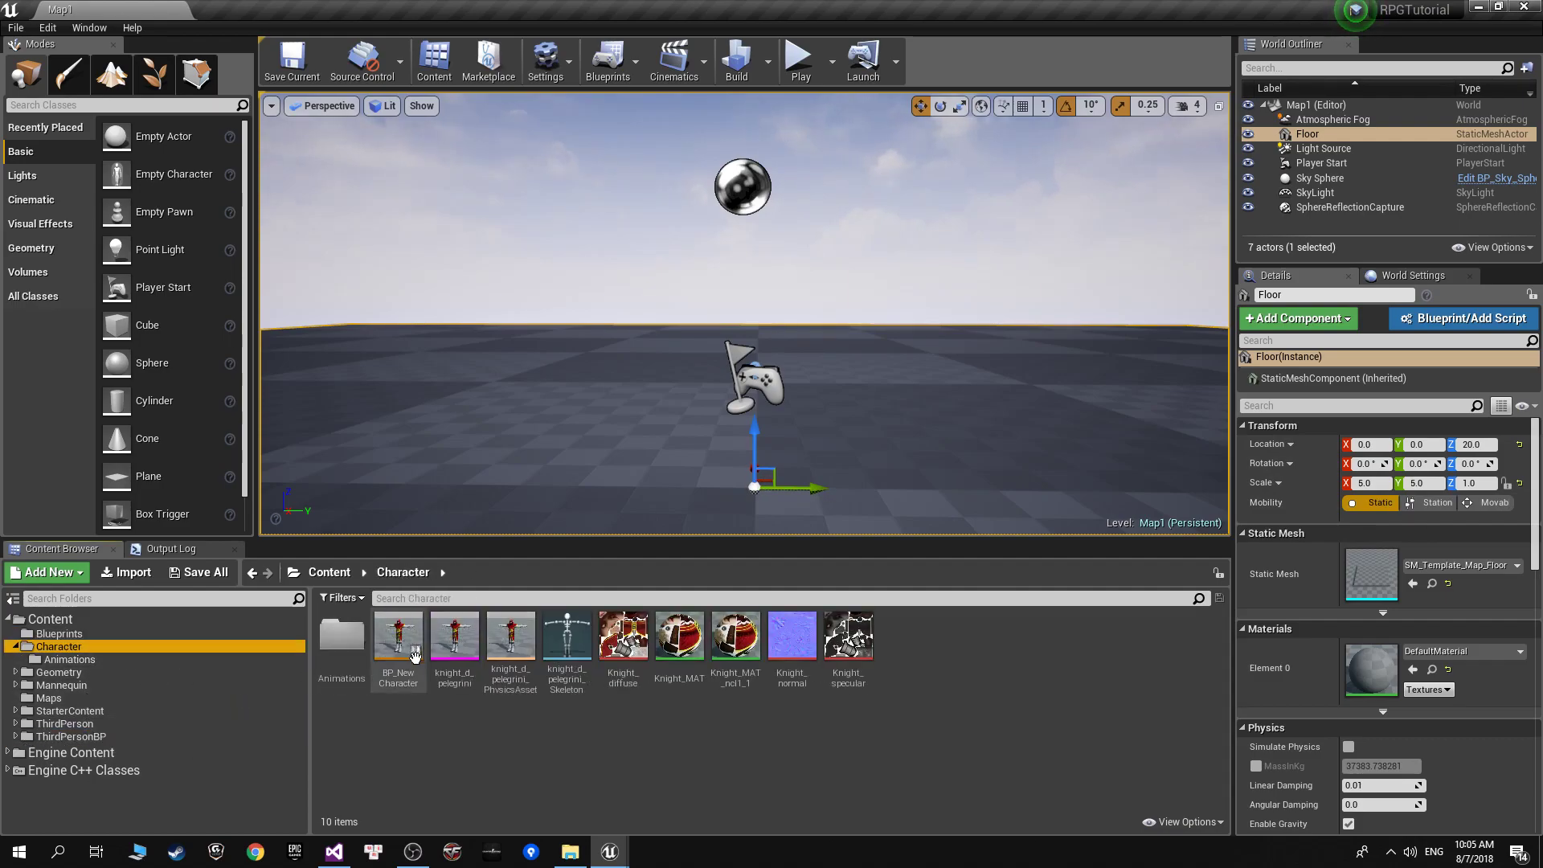
left_click(1402, 278)
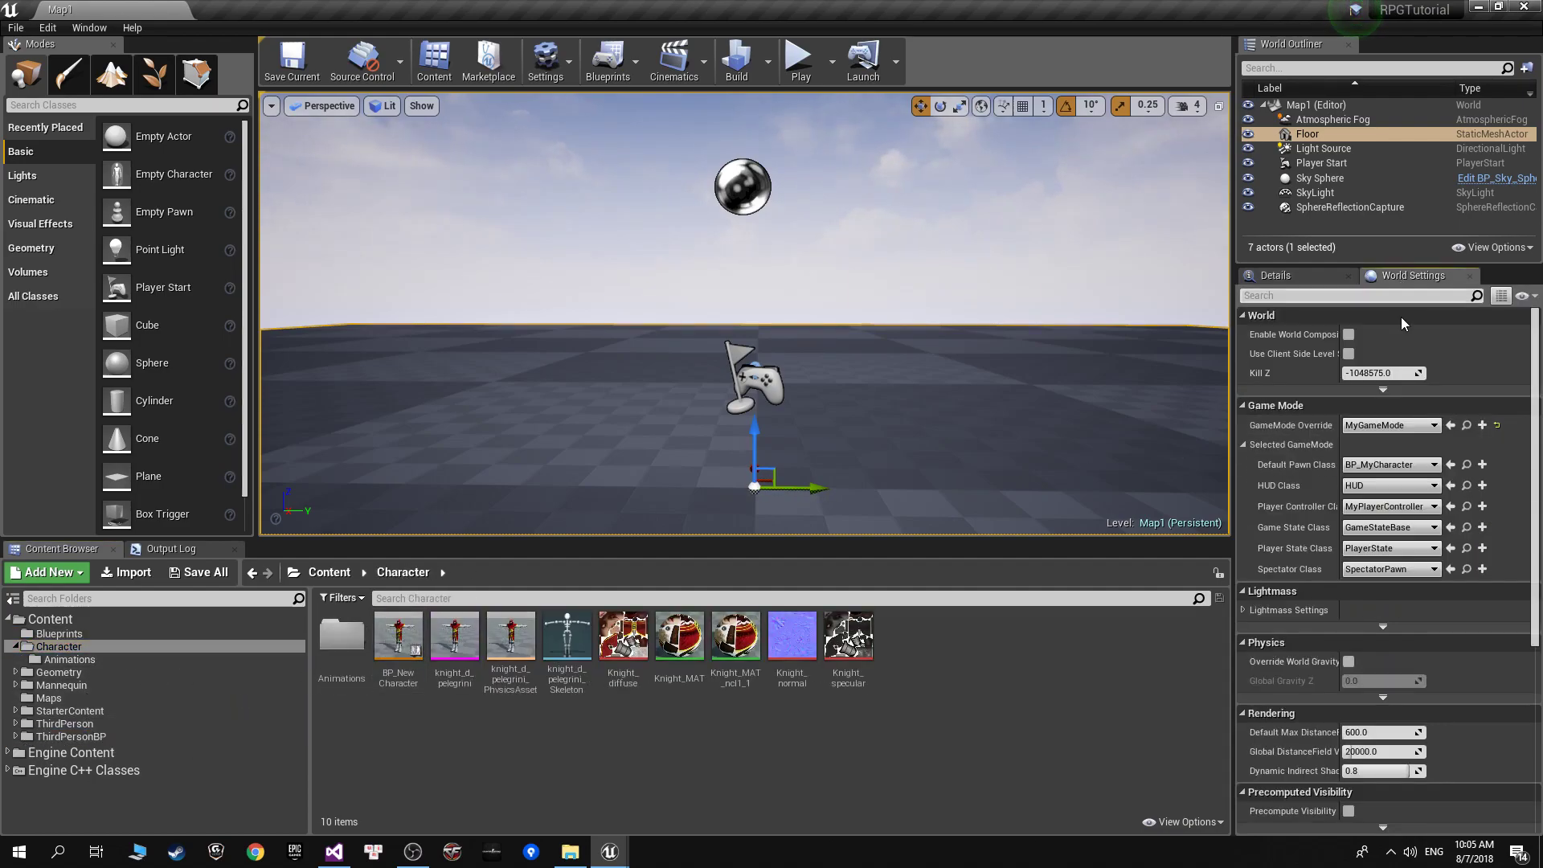
left_click(1465, 466)
double_click(399, 671)
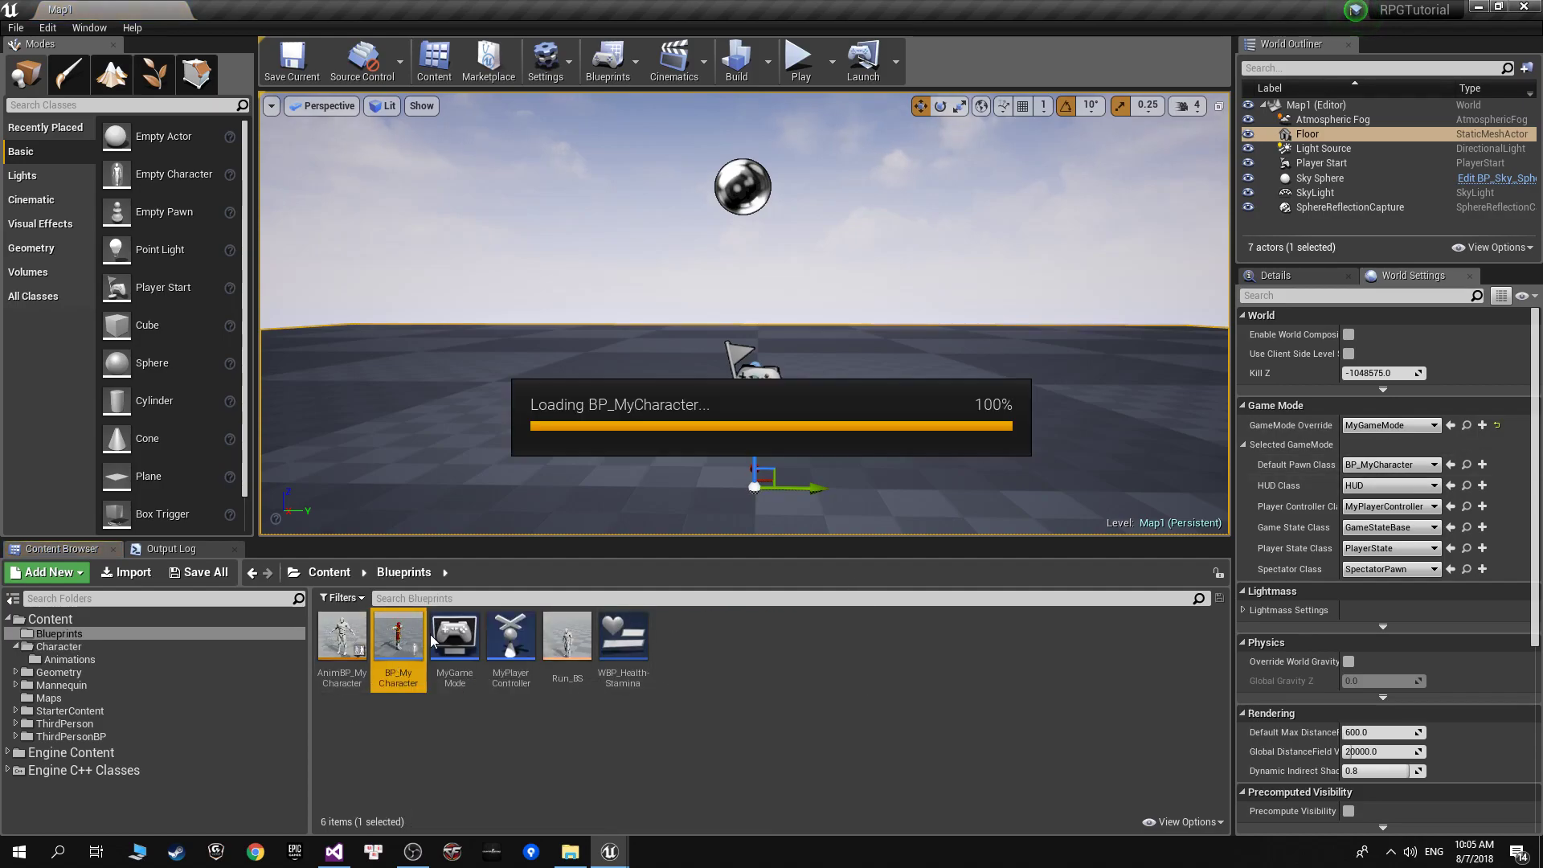
left_click(60, 8)
left_click(801, 64)
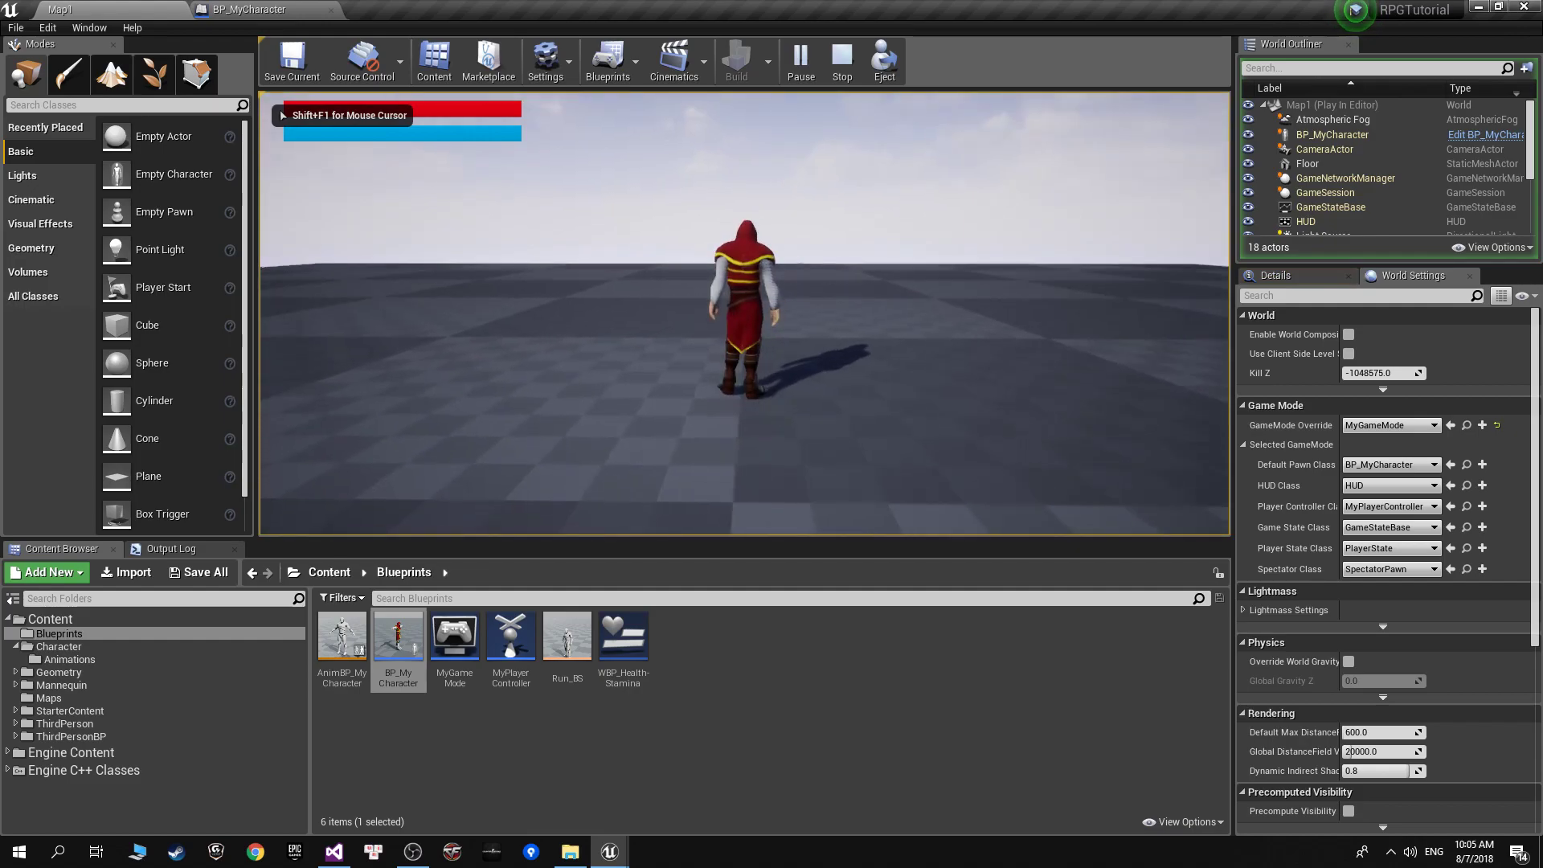
Walk the character forward, backward and left around the level, then end the play session.
key("s")
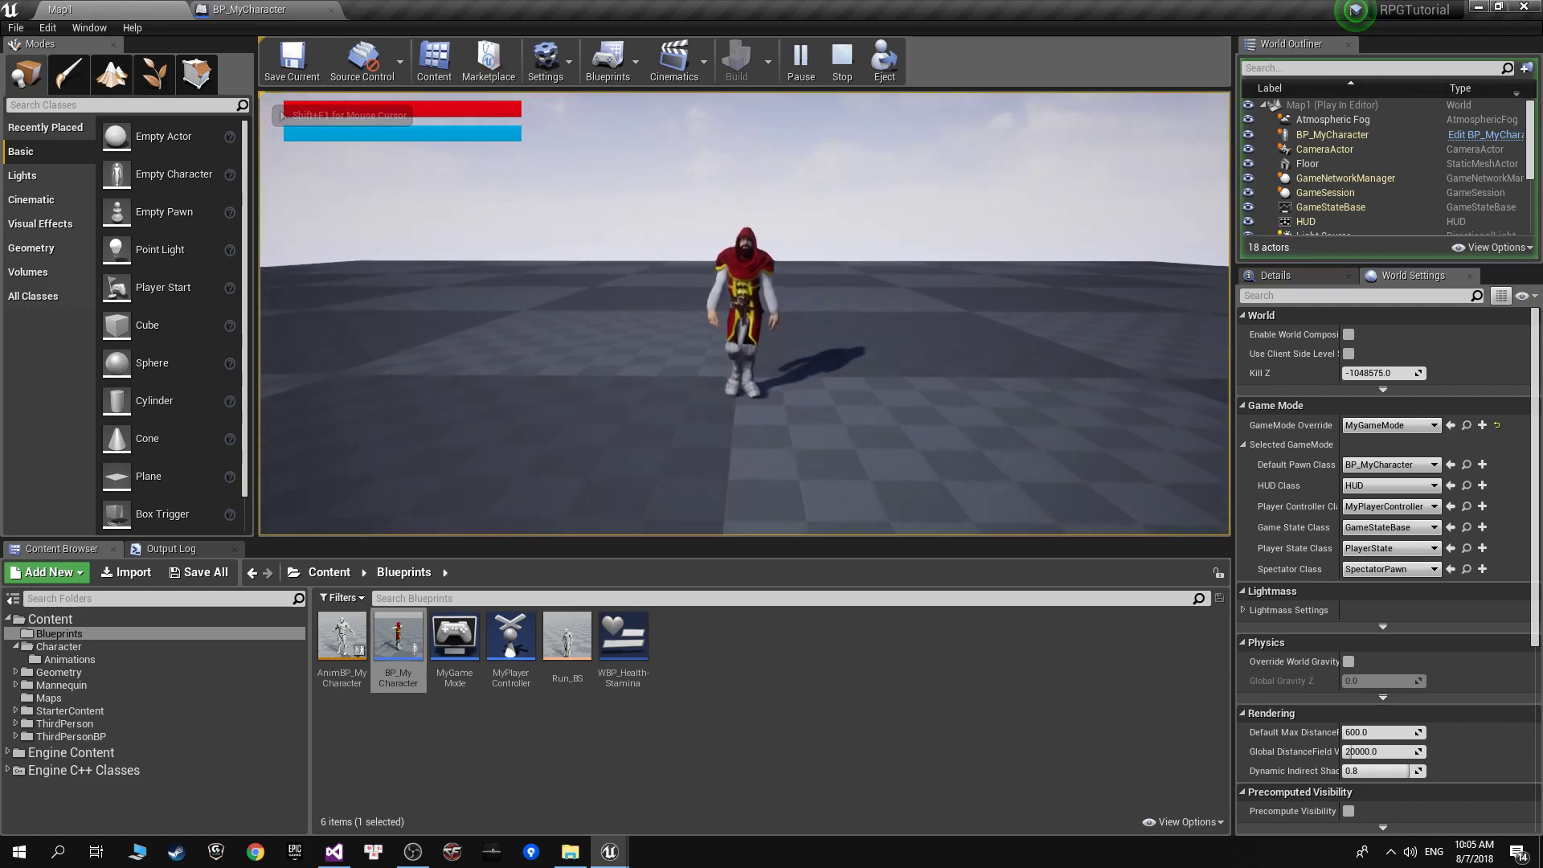
key("w")
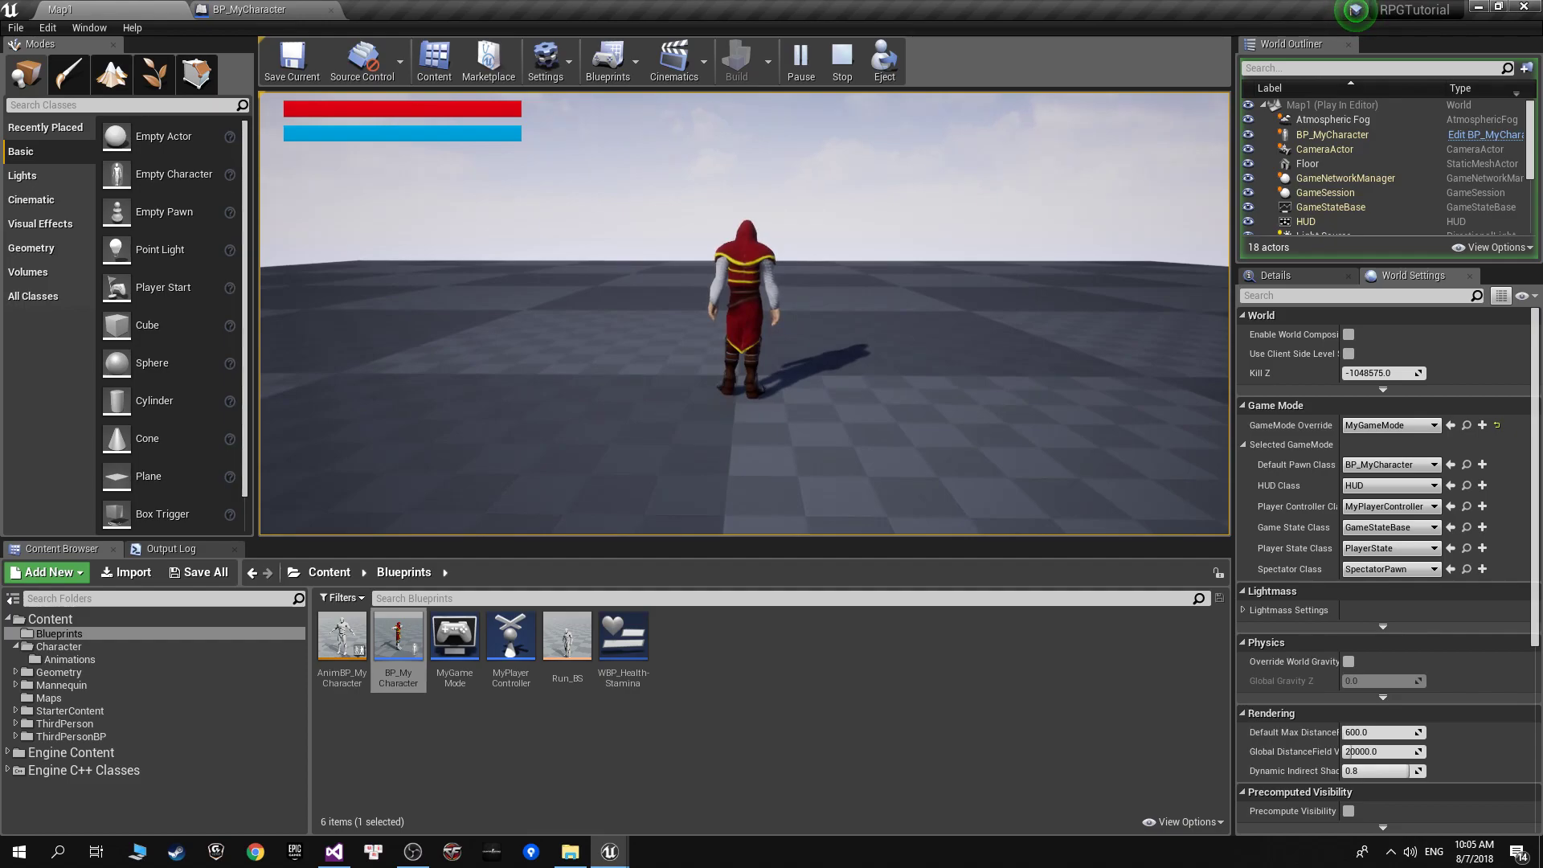
key("w")
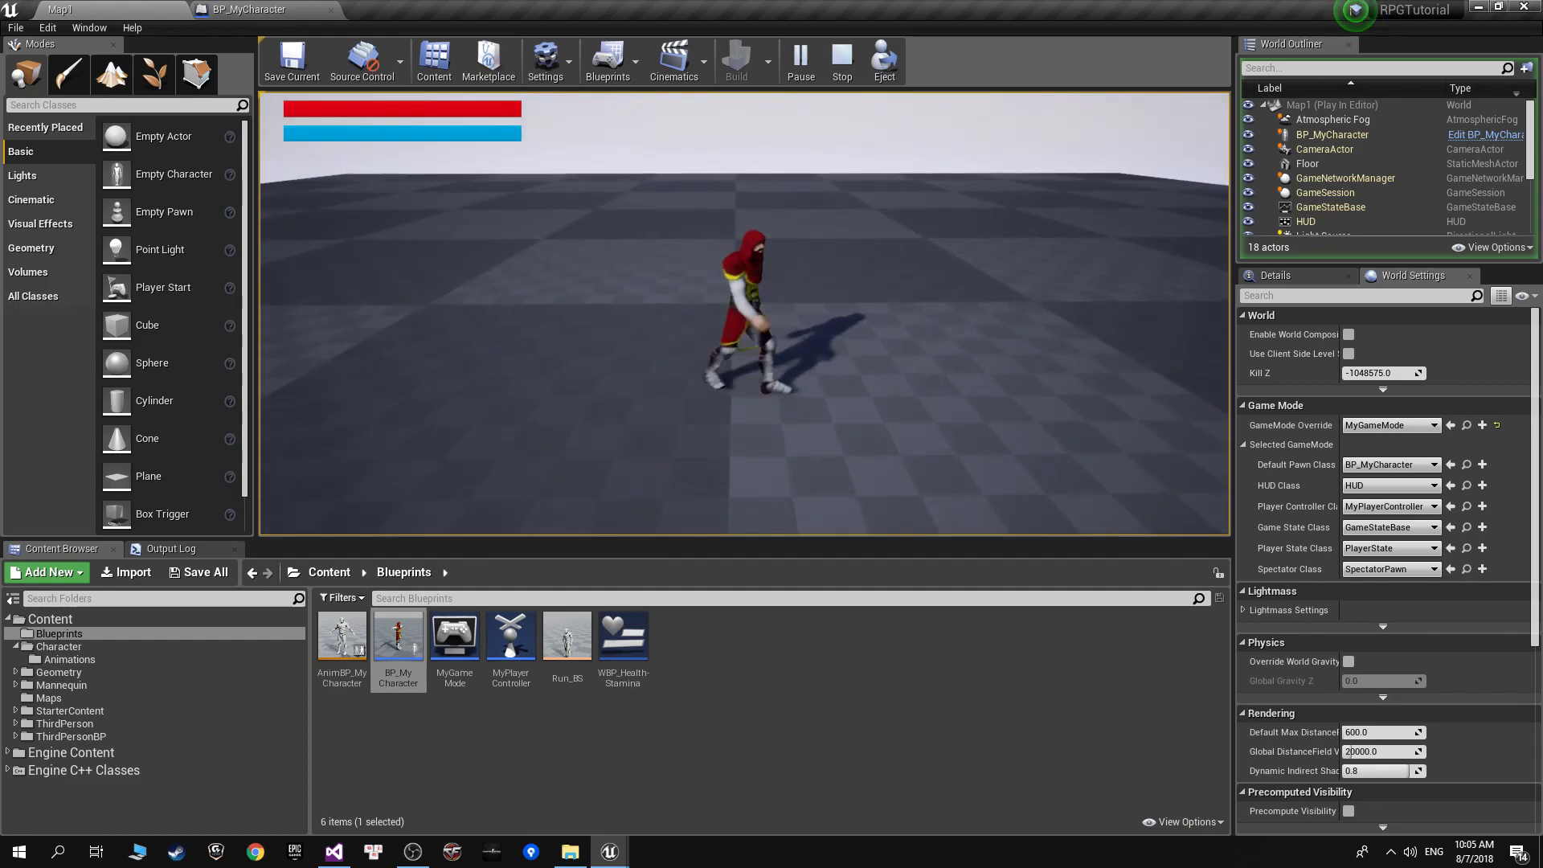
key("w")
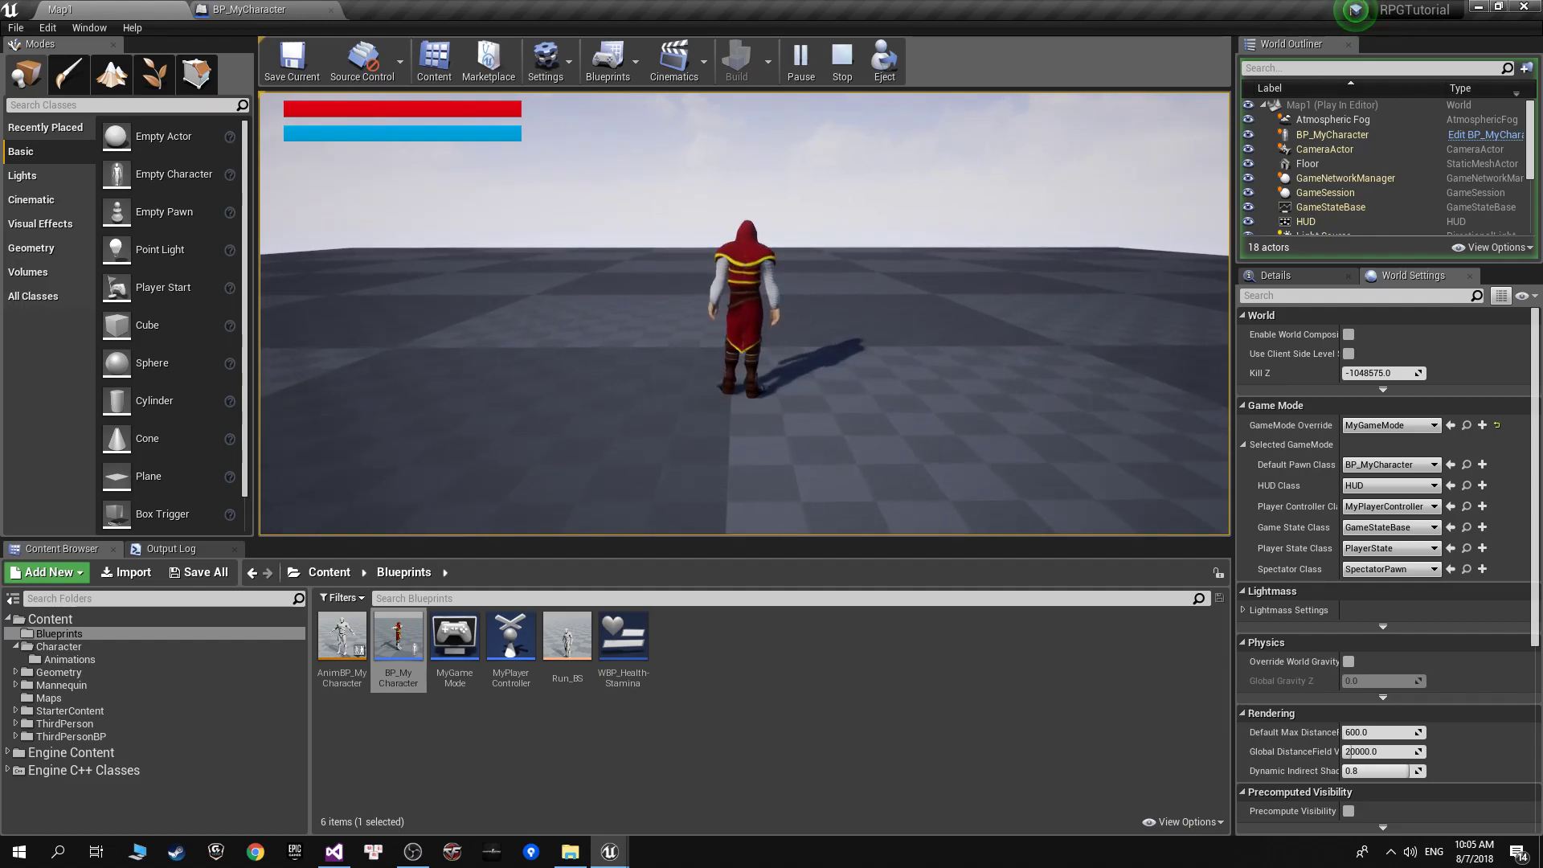
key("s")
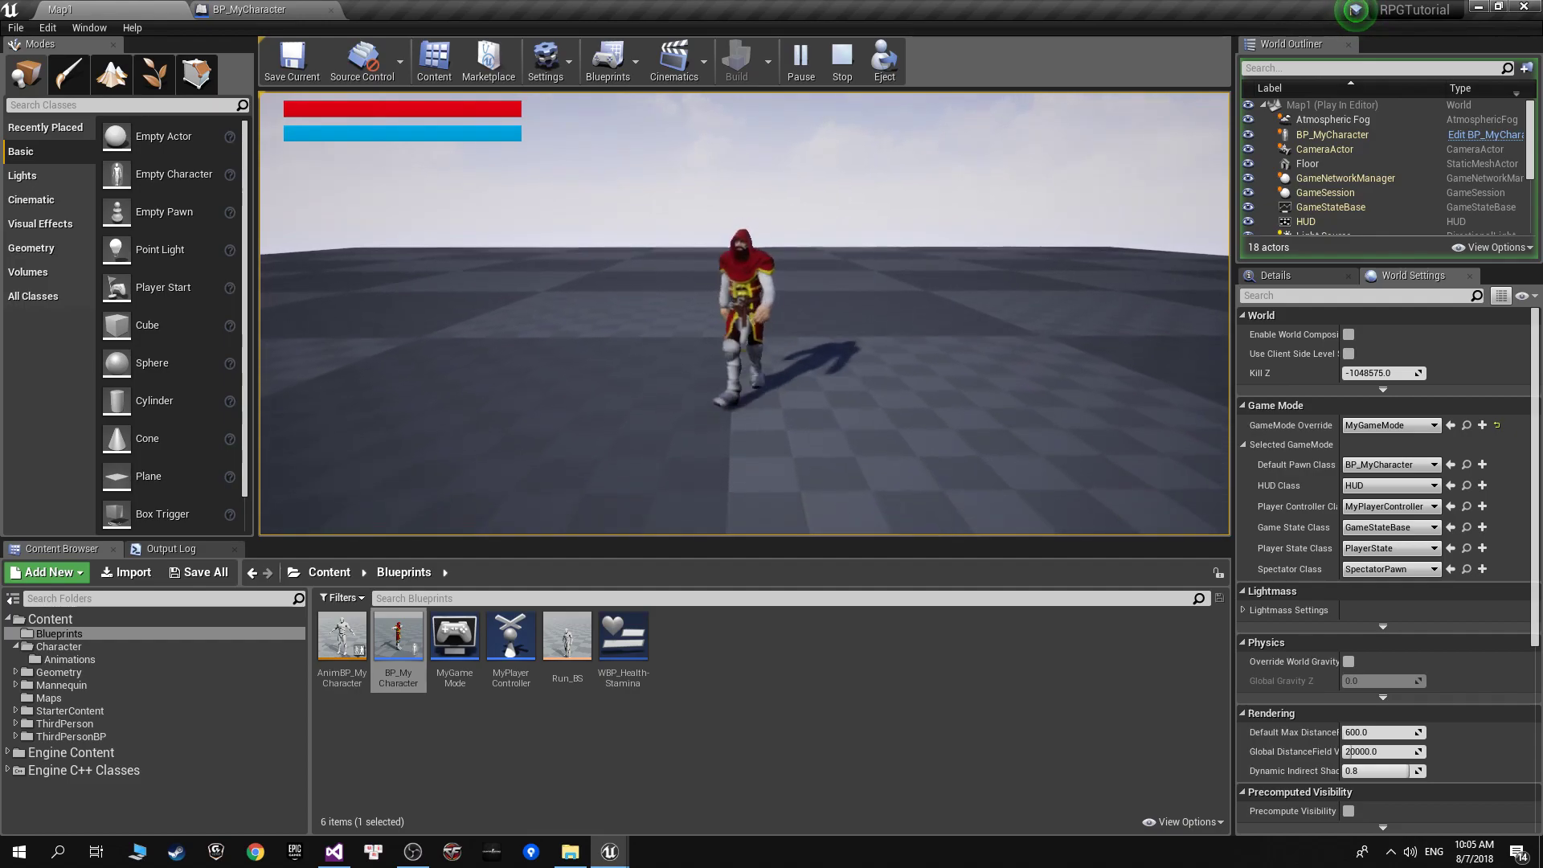
key("a")
key("w")
key("s")
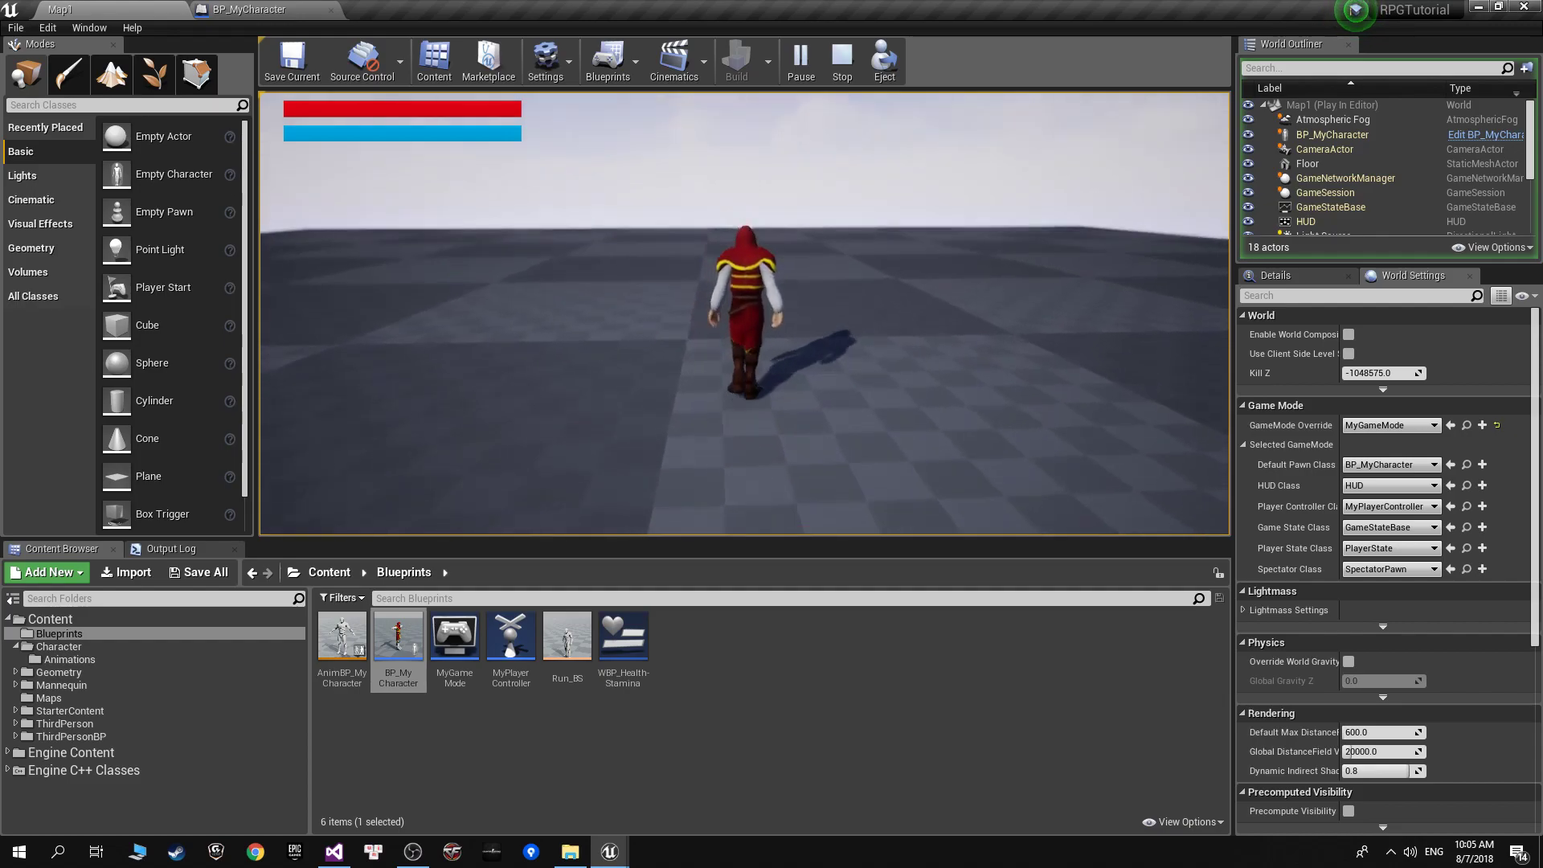
key("a")
key("s")
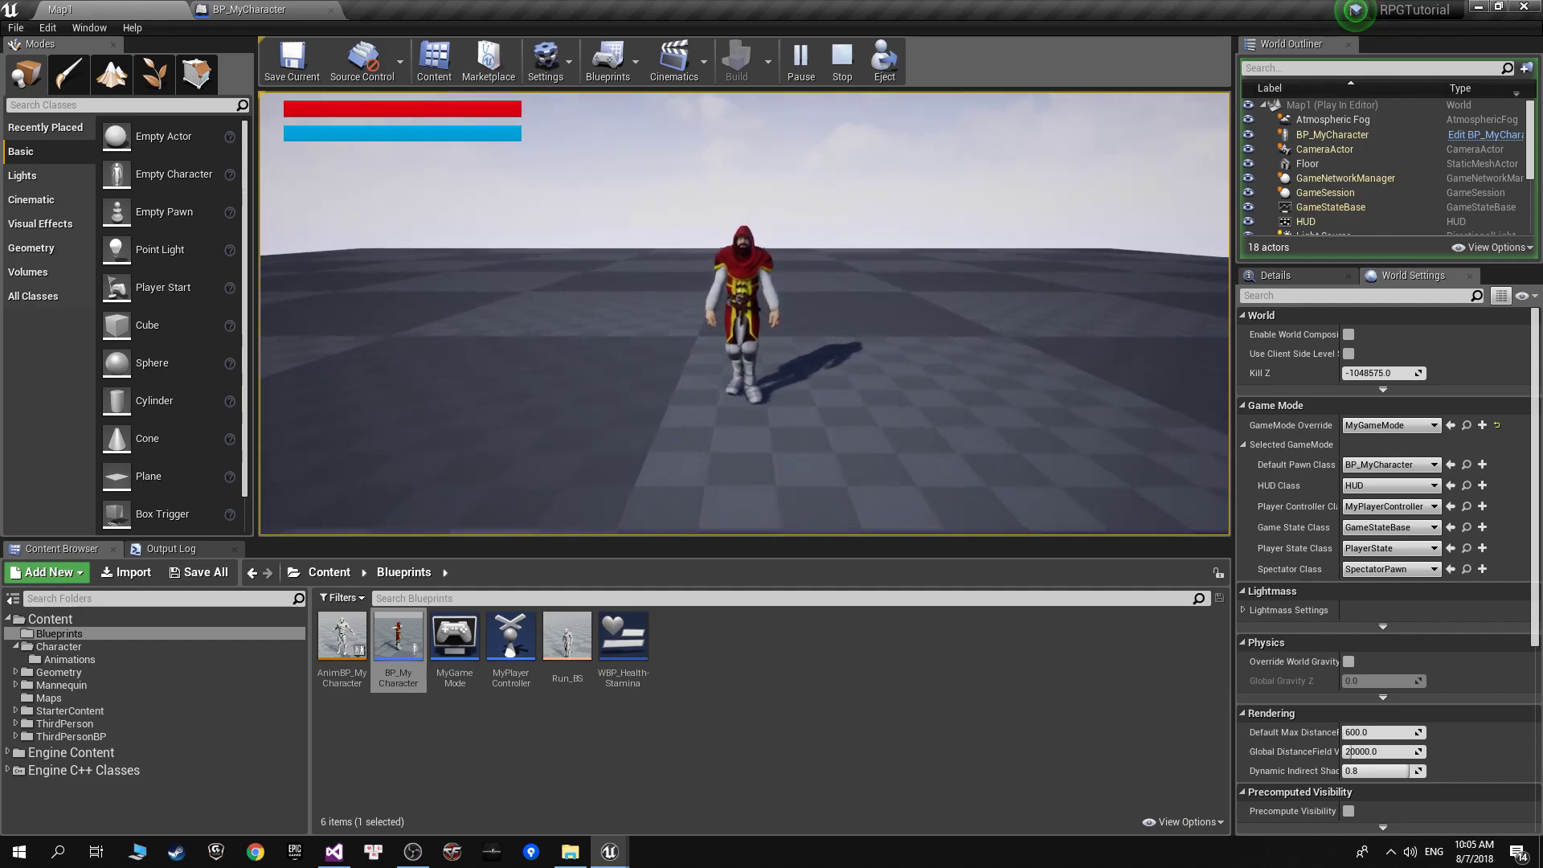
key("a")
key("w")
key("Escape")
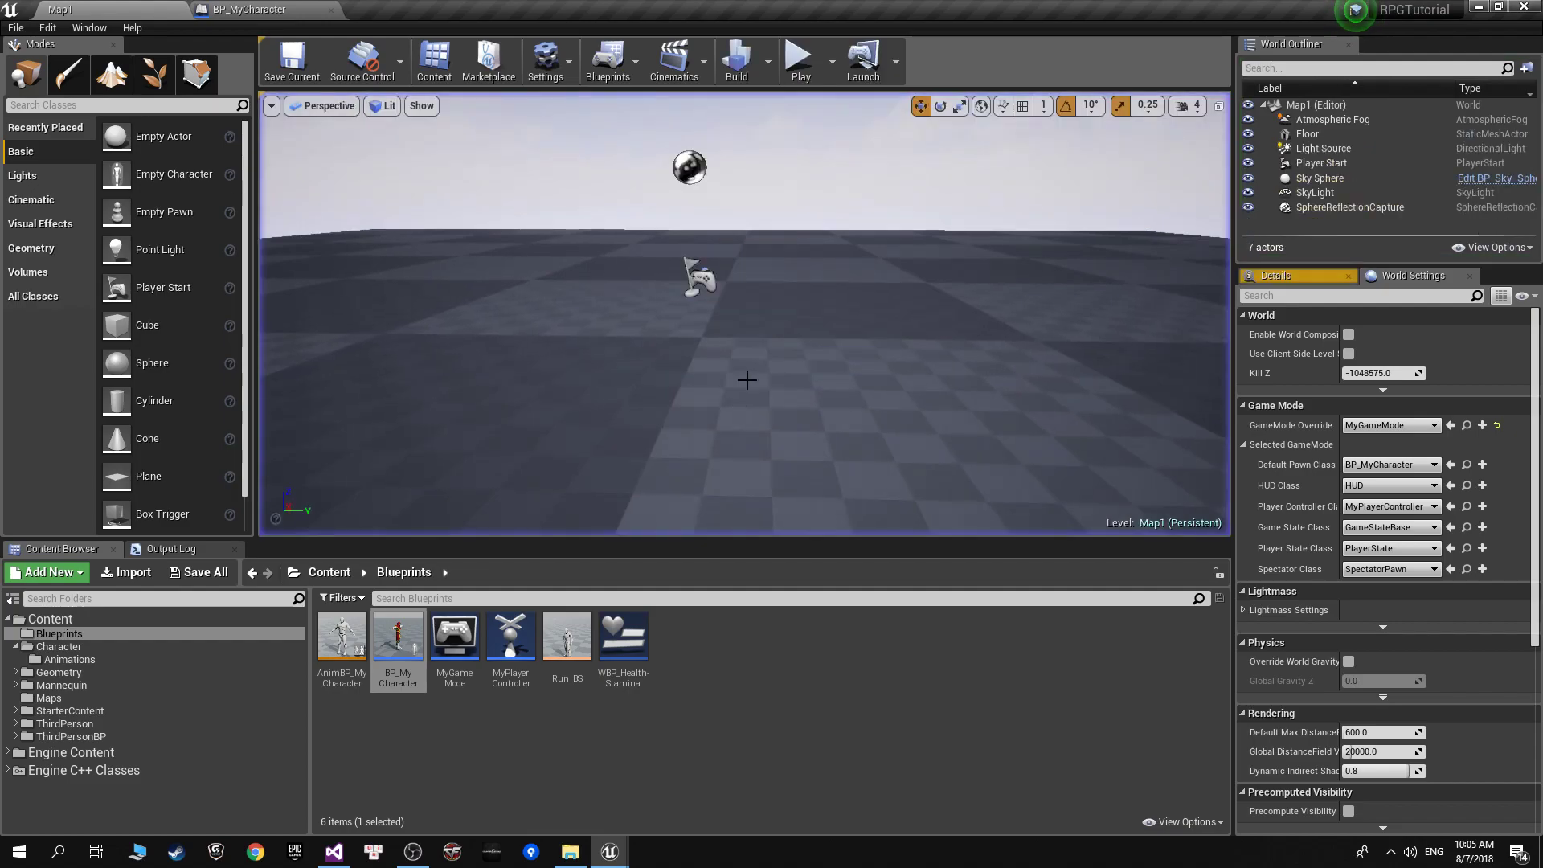
Open BP_MyCharacter's Event Graph and reposition the MoveForward and MoveRight movement input nodes.
double_click(408, 671)
scroll(800, 475, "up", 1)
scroll(799, 475, "up", 1)
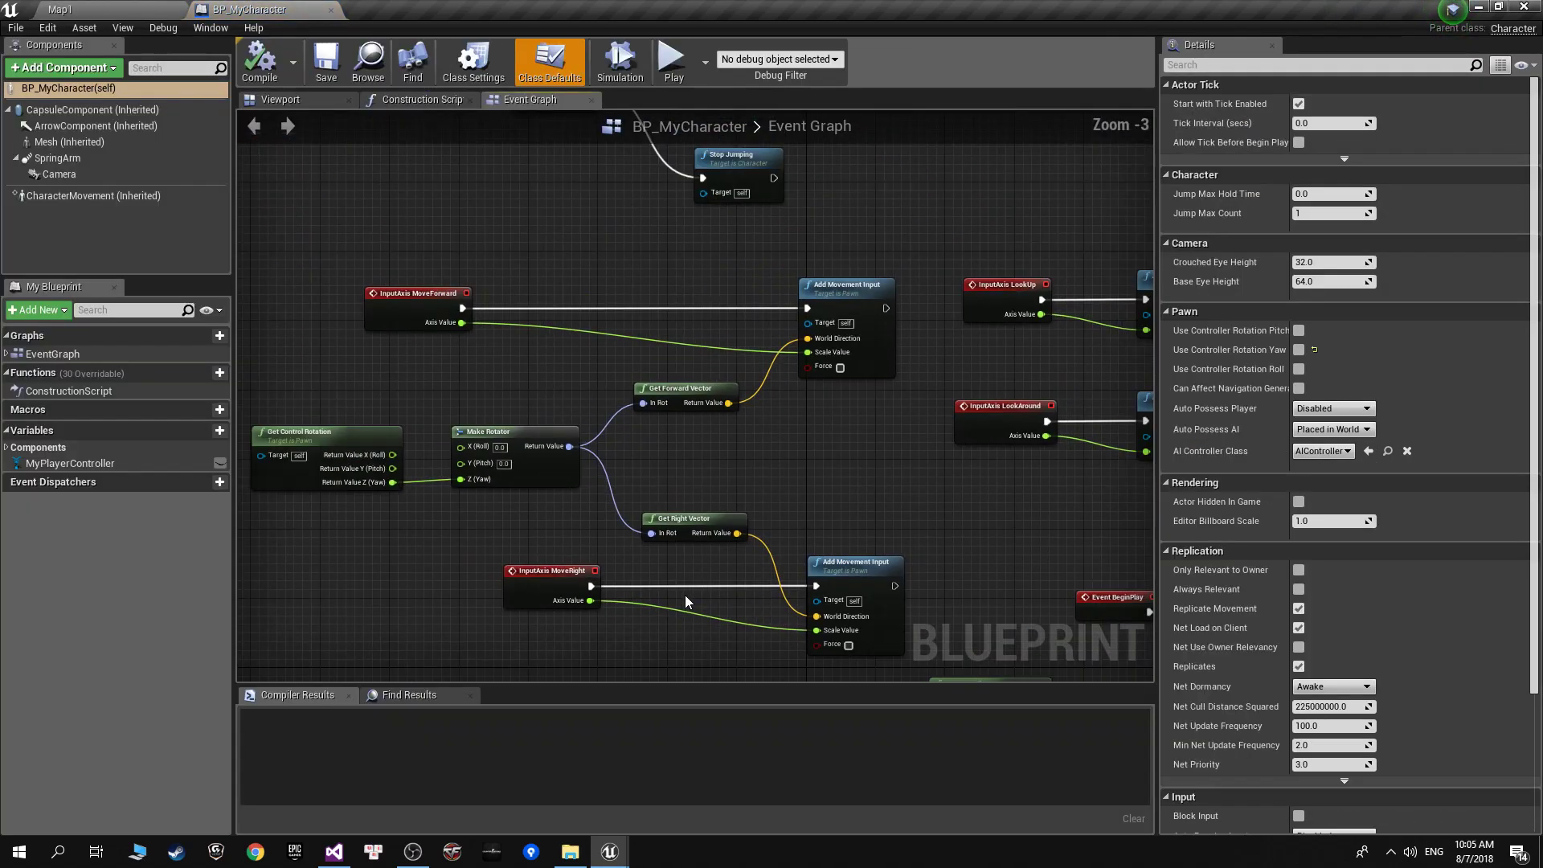
scroll(800, 475, "up", 1)
scroll(799, 475, "down", 1)
scroll(644, 377, "up", 1)
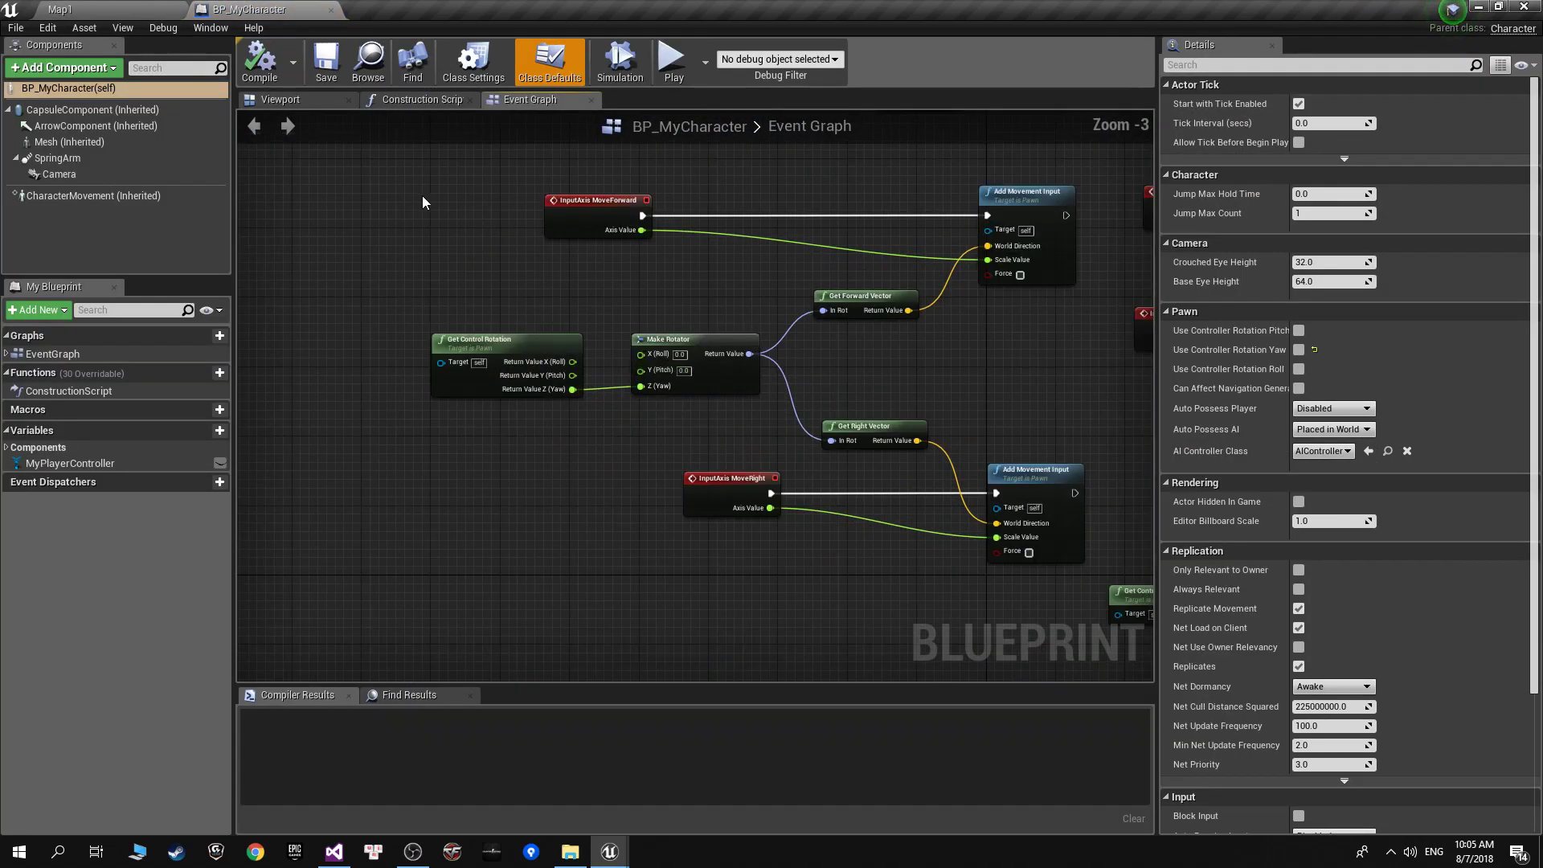
left_click_drag(1028, 577, 1029, 579)
scroll(879, 553, "down", 1)
scroll(880, 553, "down", 1)
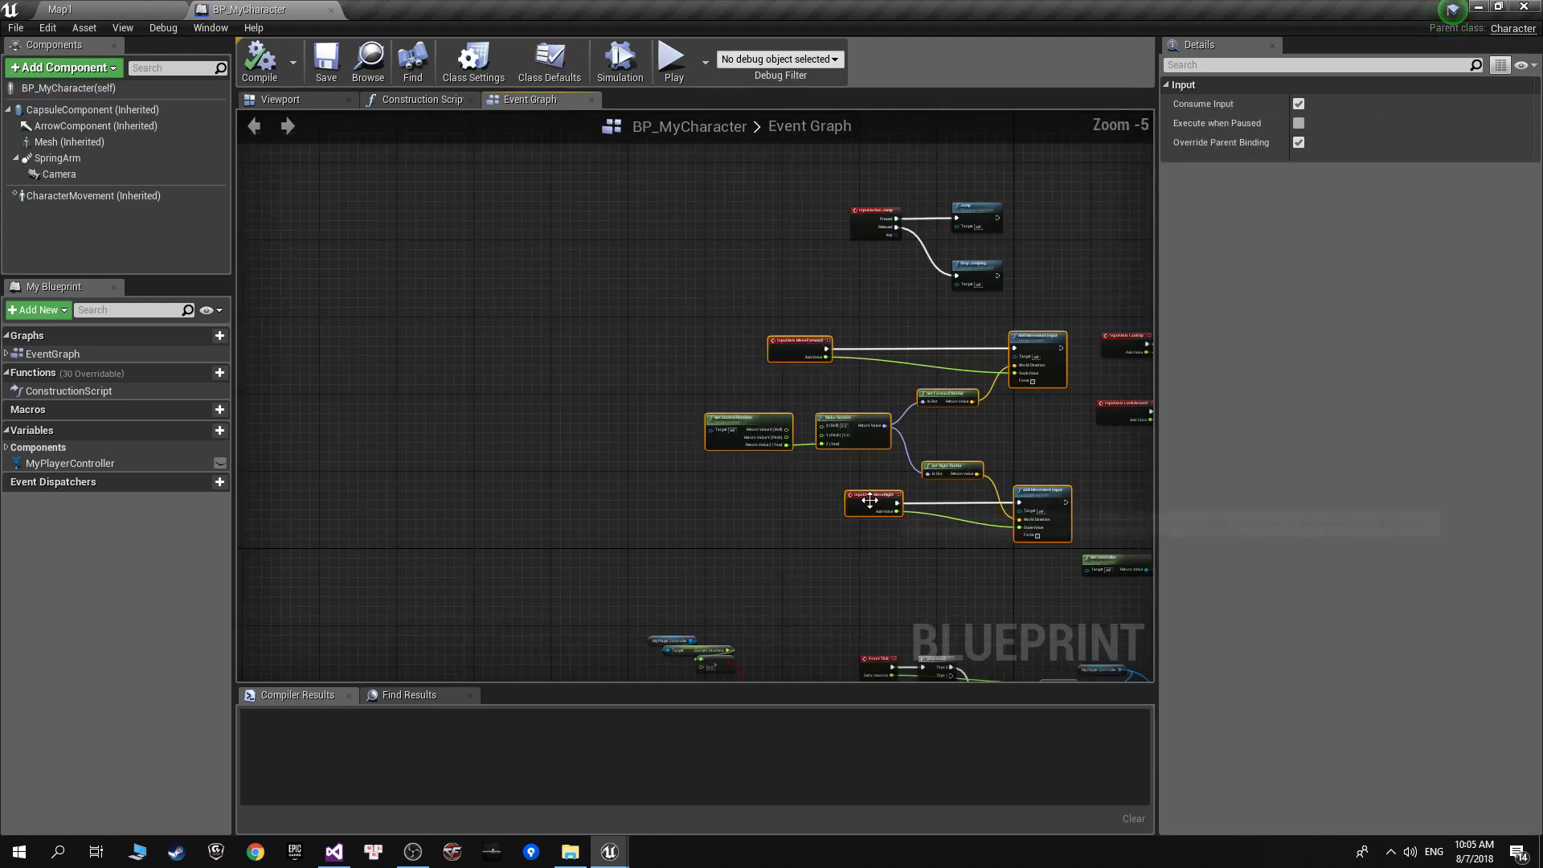
mouse_move(865, 507)
left_mouse_down()
mouse_move(462, 380)
mouse_move(546, 376)
left_mouse_up()
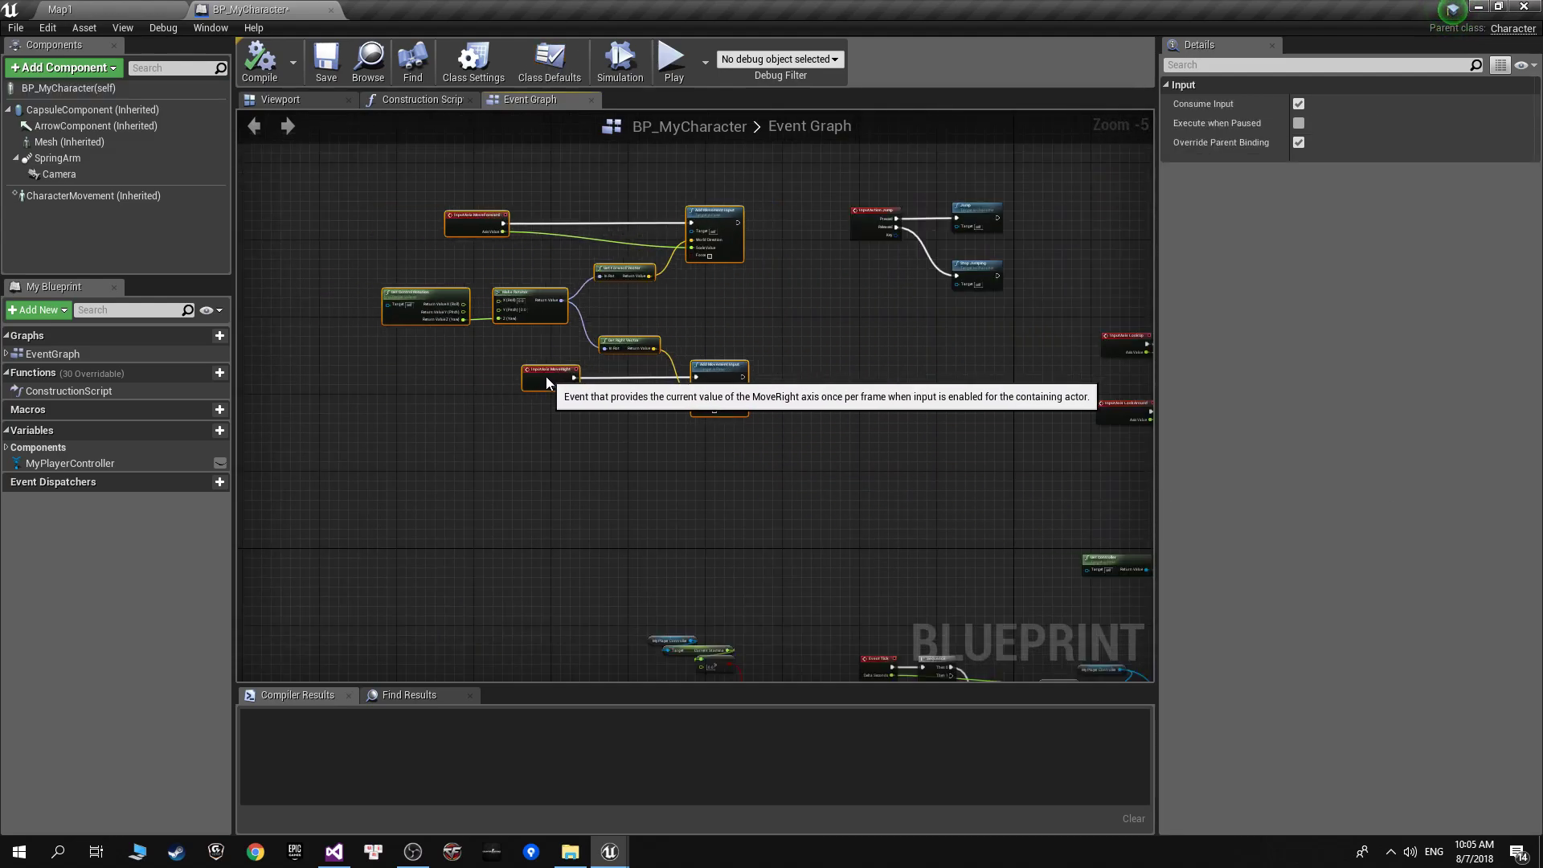
scroll(555, 366, "up", 3)
right_click_drag(566, 351, 732, 530)
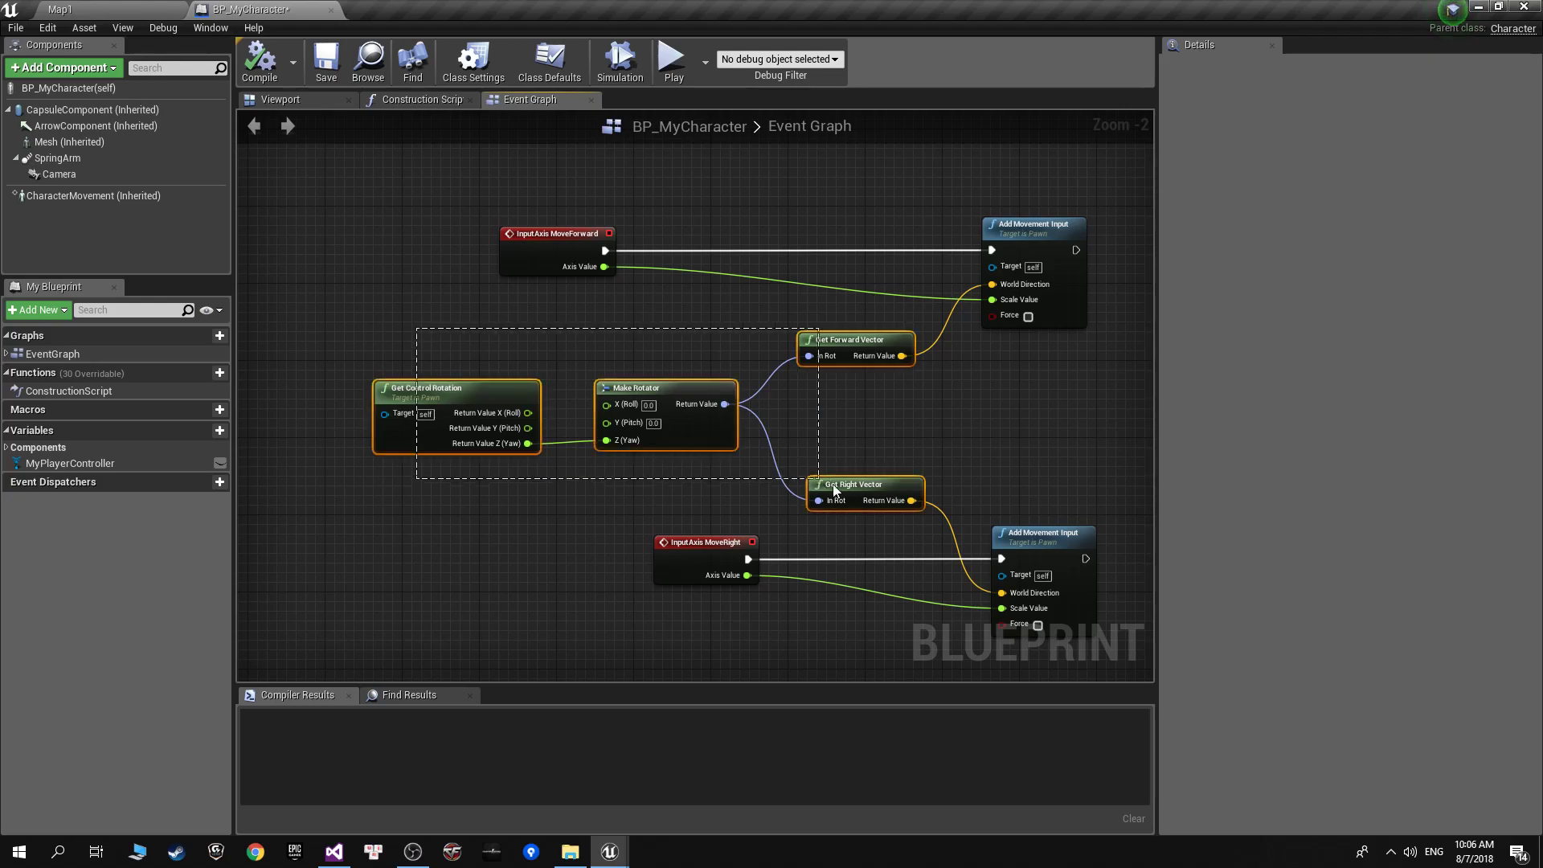
Delete the control-rotation and direction vector nodes and move the InputAxis MoveRight event left.
left_click_drag(889, 519, 889, 519)
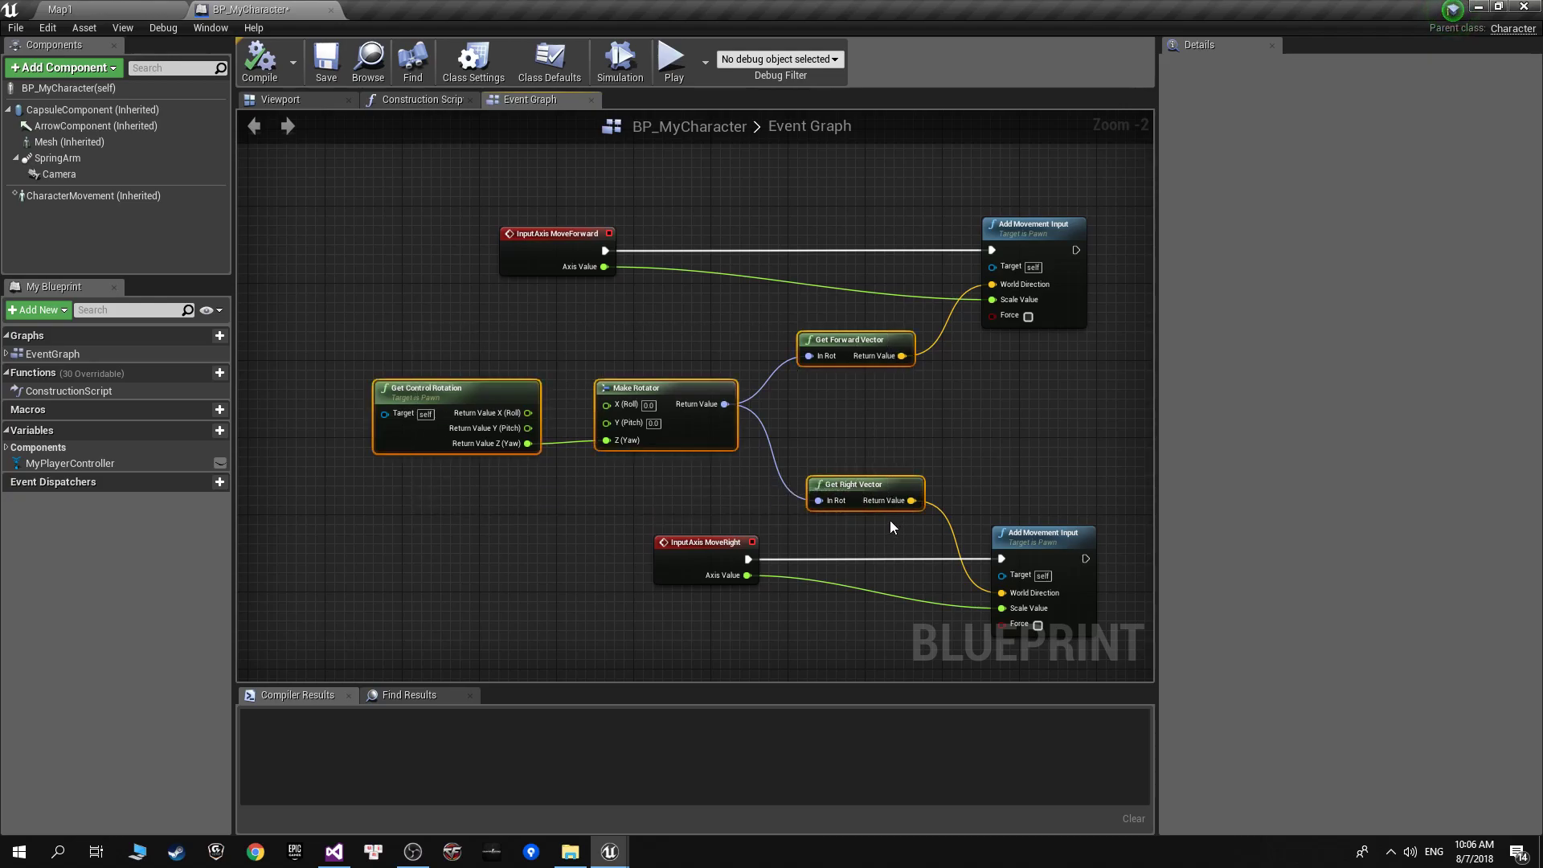
key("Delete")
left_click_drag(735, 559, 568, 562)
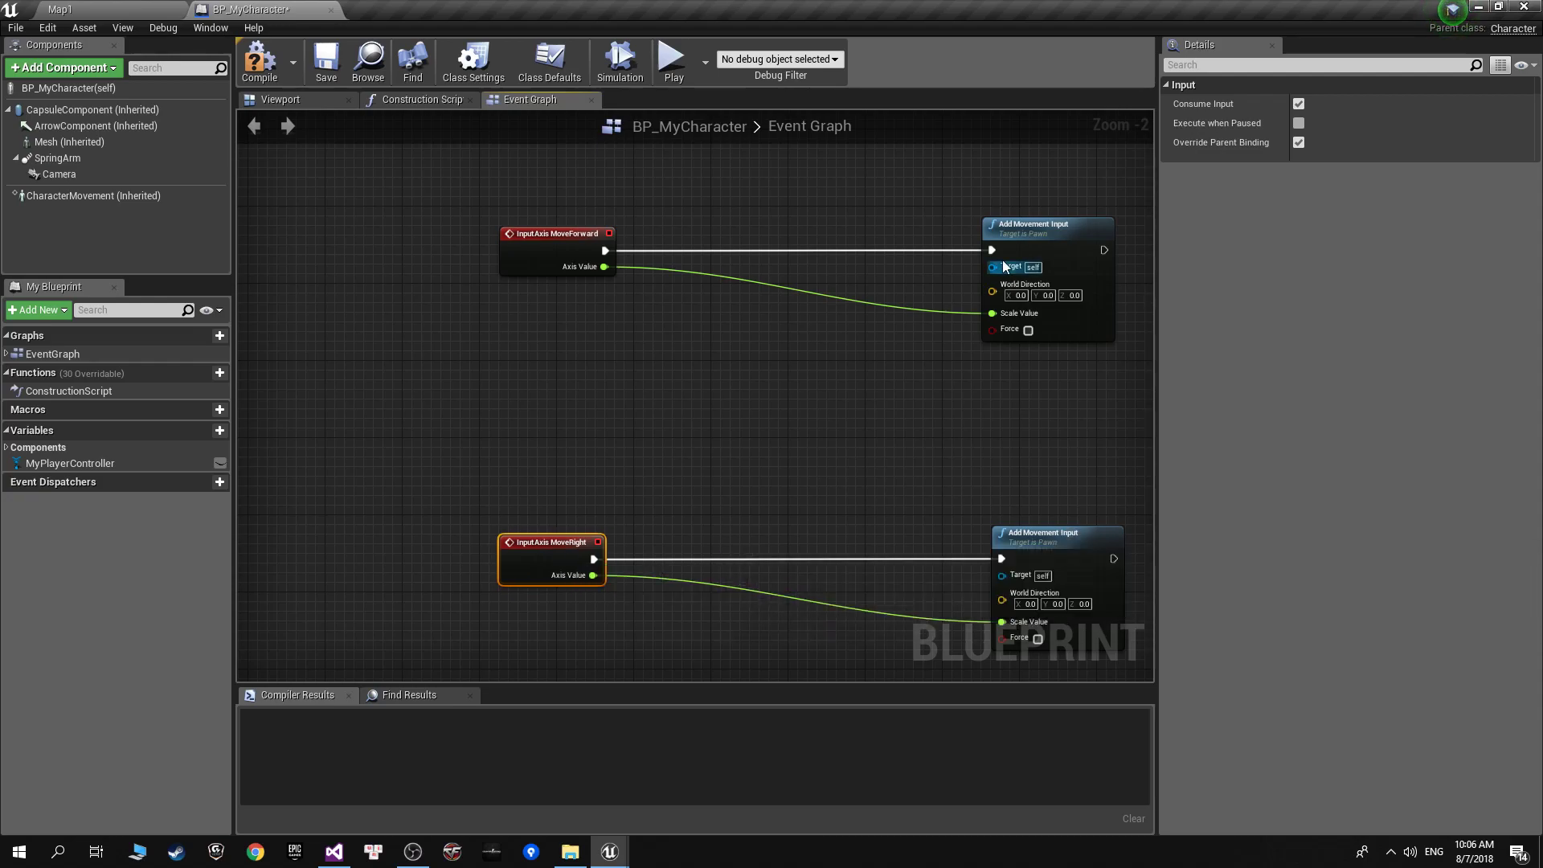
right_click_drag(787, 420, 725, 376)
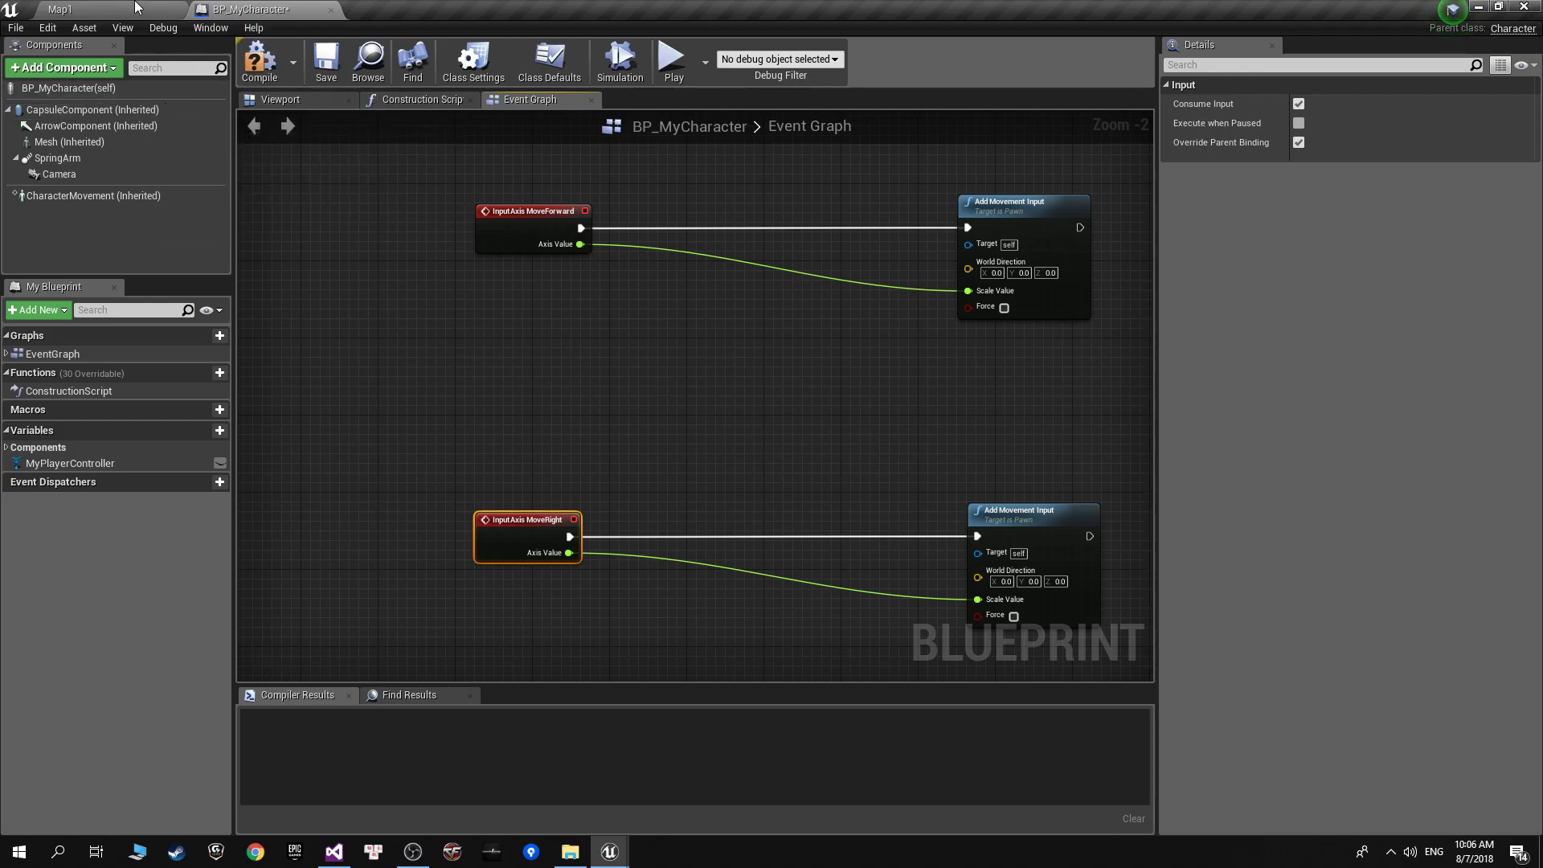
Add a Get Actor Forward Vector node and wire it into the forward movement's World Direction.
right_click(471, 330)
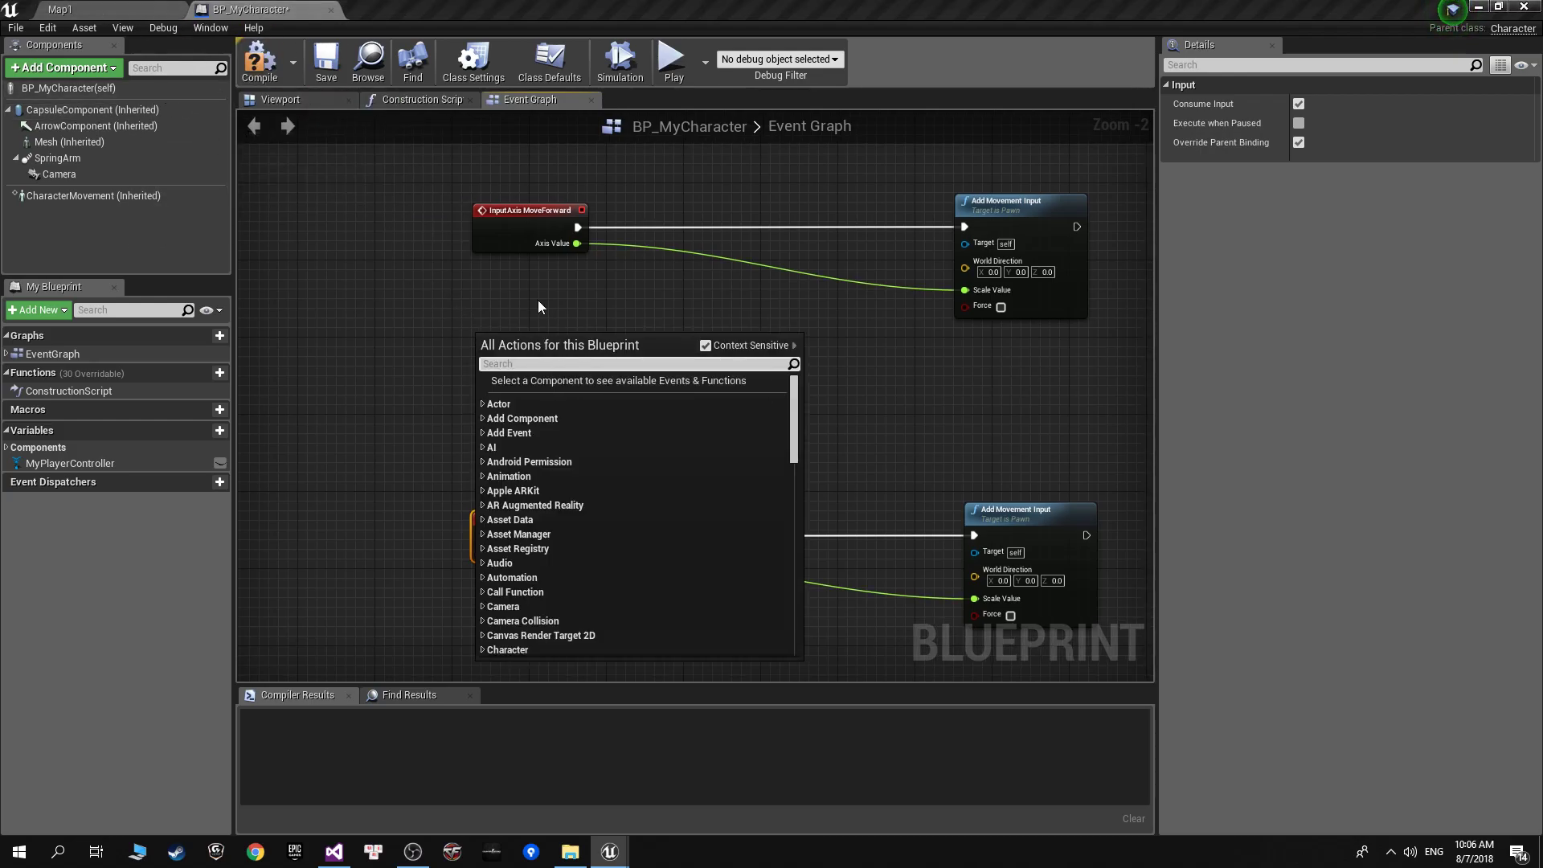
right_click_drag(572, 305, 550, 432)
right_click(570, 222)
type("get actpr")
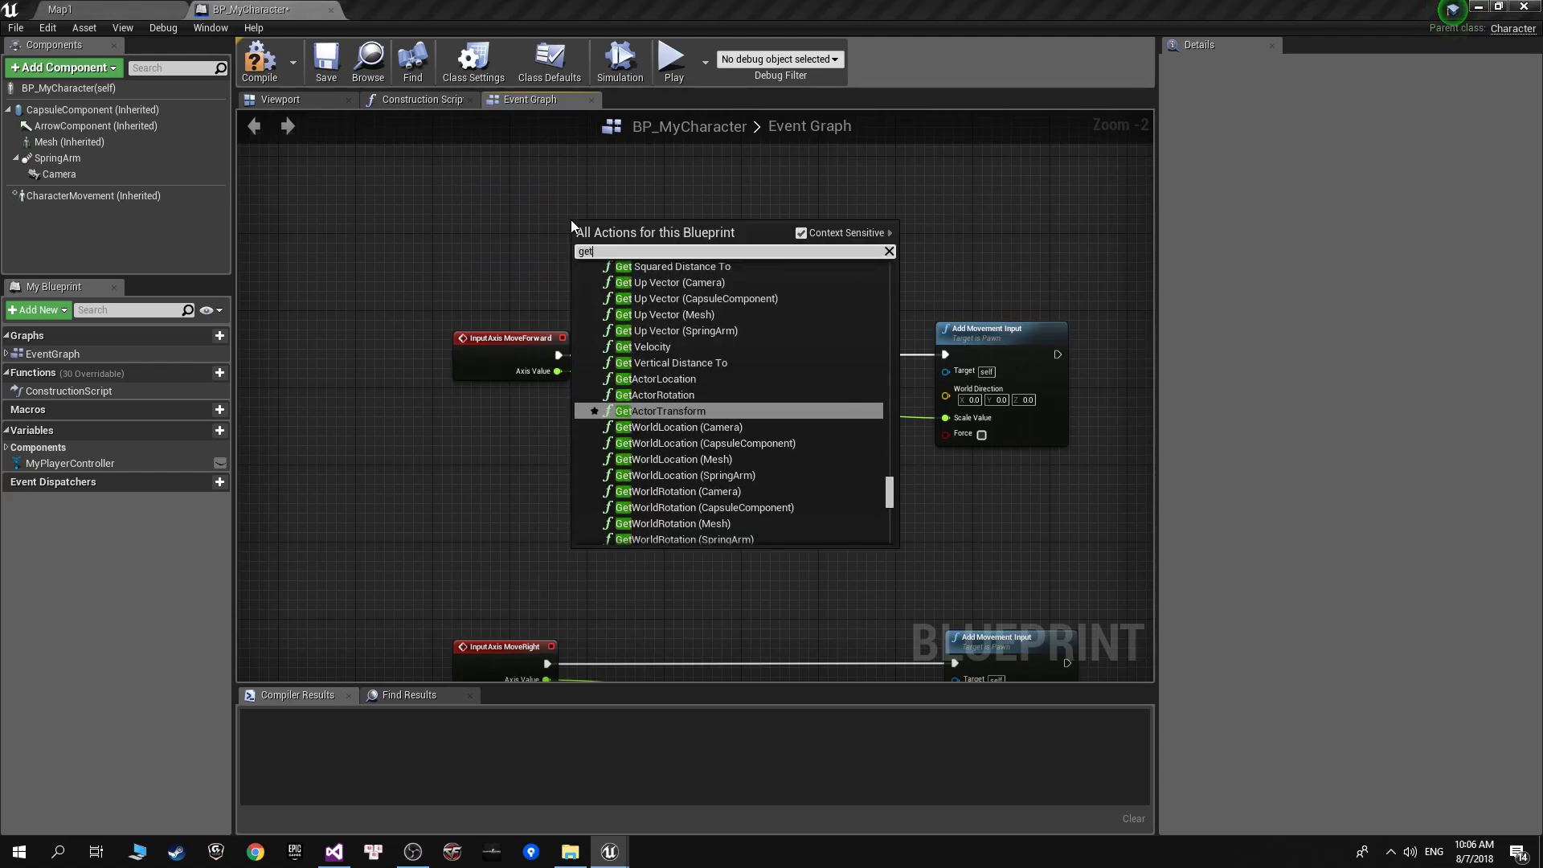
key("BackSpace")
key("BackSpace")
type("or ")
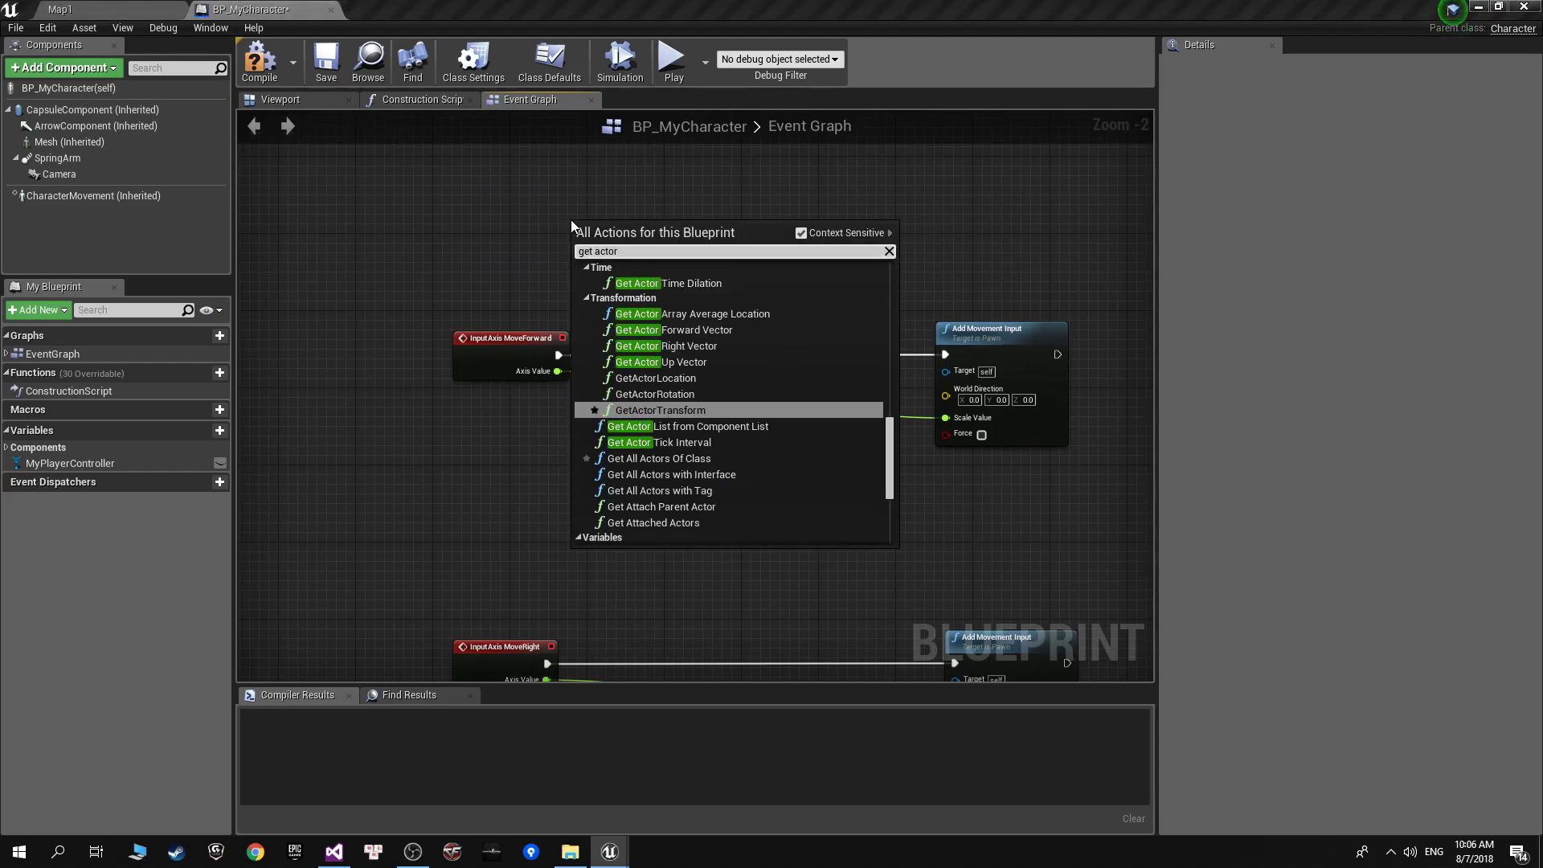
type("forward")
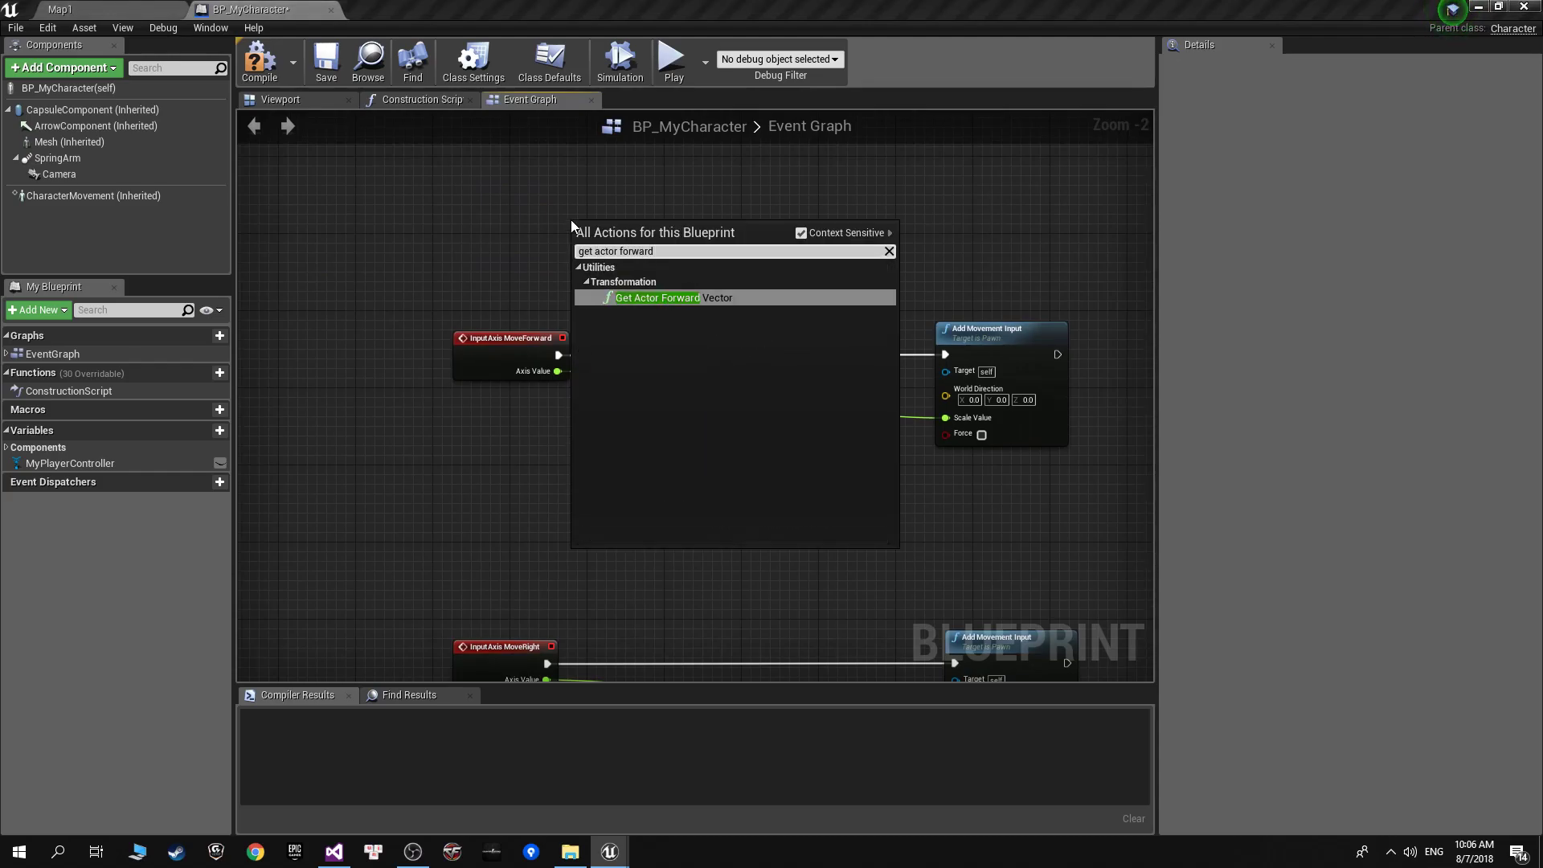
left_click(662, 297)
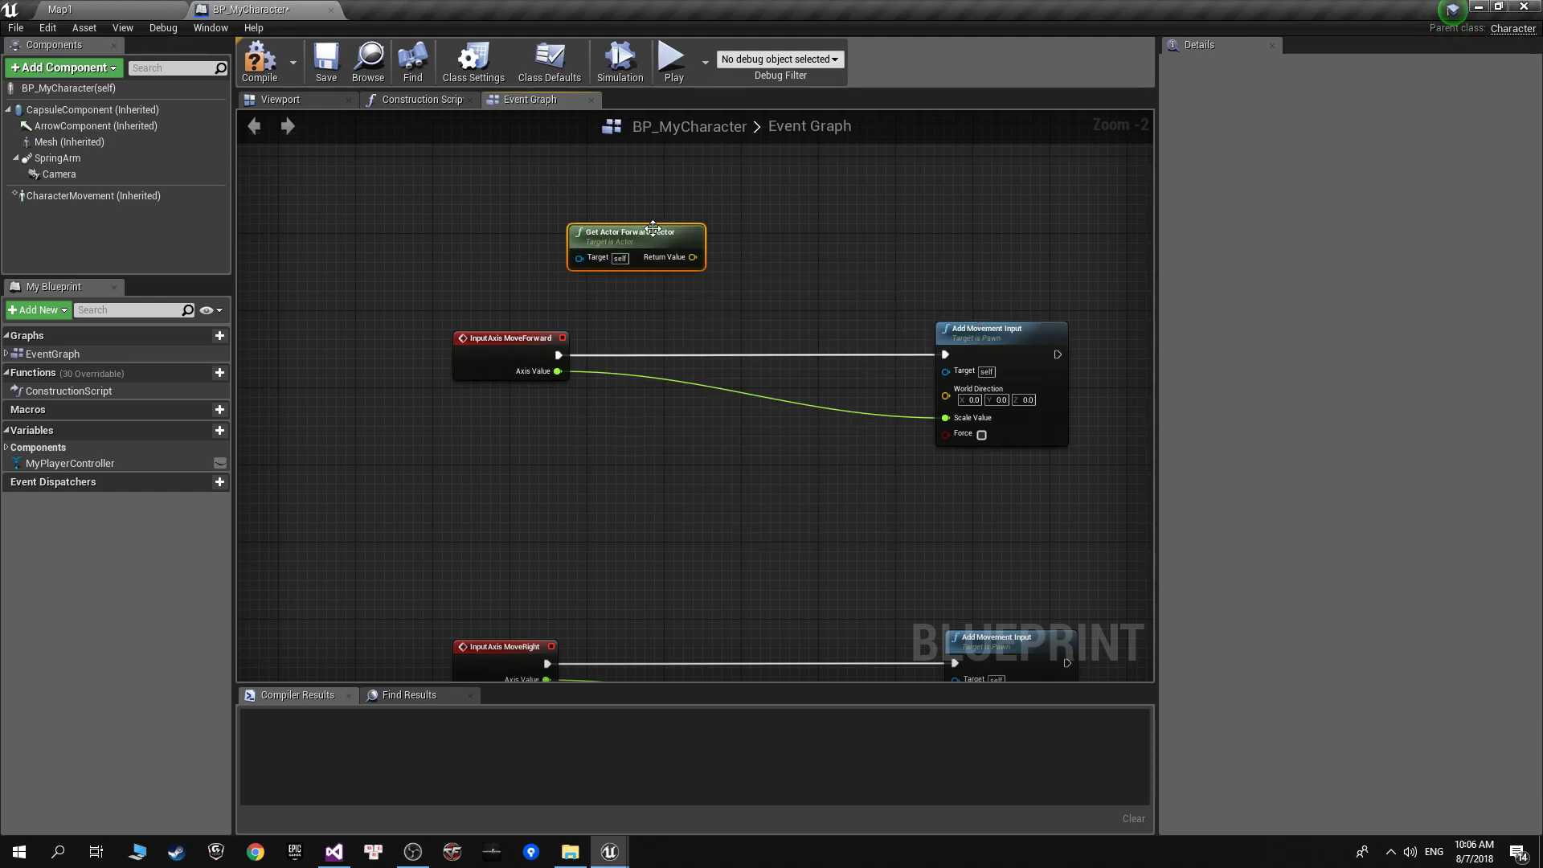
mouse_move(689, 254)
left_mouse_down()
mouse_move(804, 302)
mouse_move(945, 396)
left_mouse_up()
right_click_drag(829, 570, 803, 446)
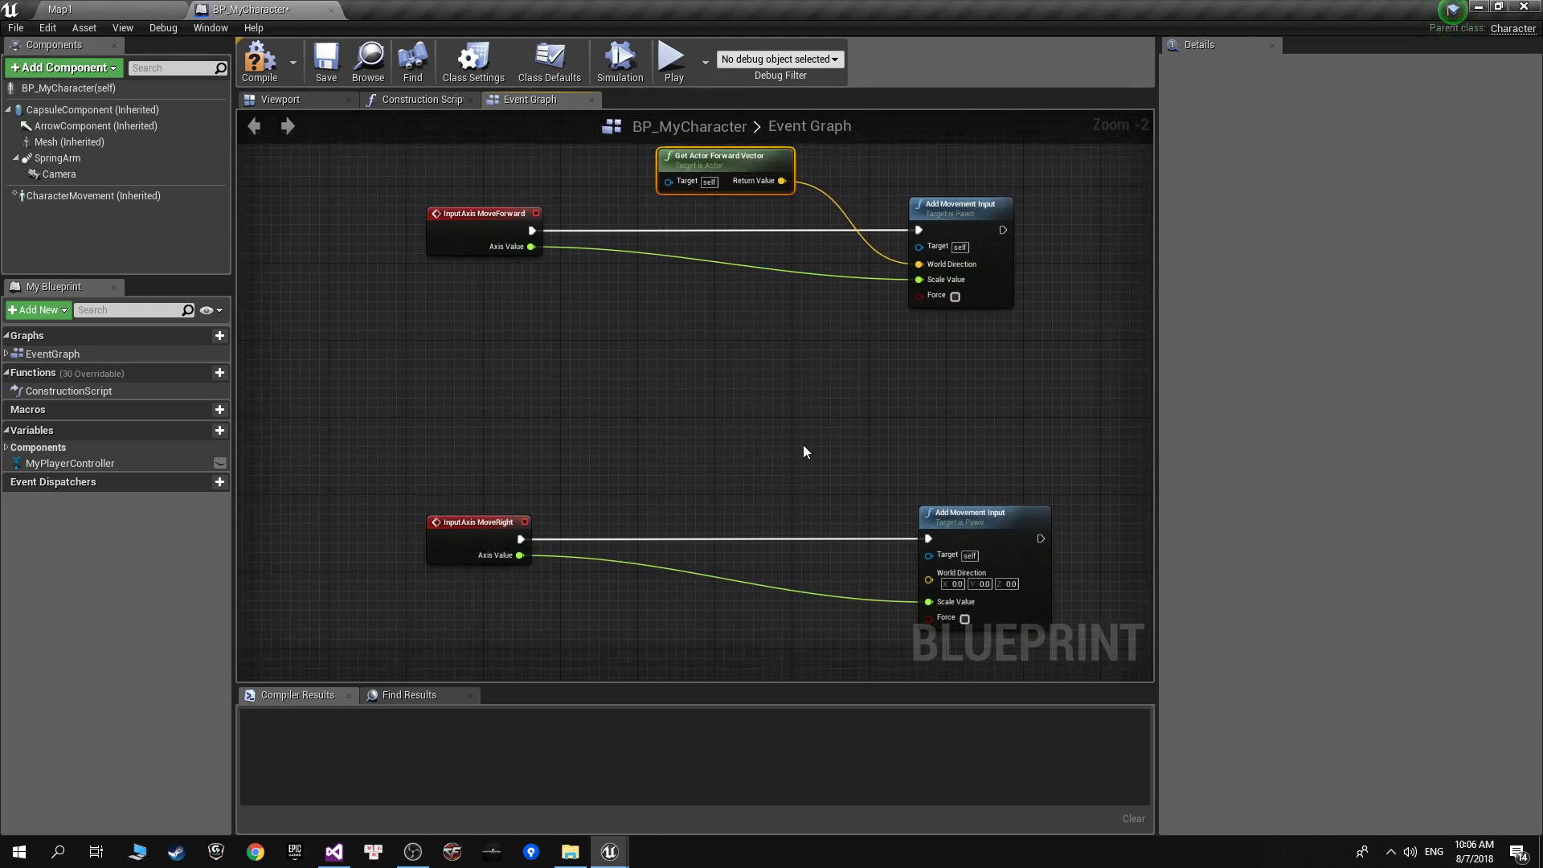
Add a Get Actor Right Vector node and wire it into the sideways movement's World Direction.
right_click(669, 401)
type("get ro")
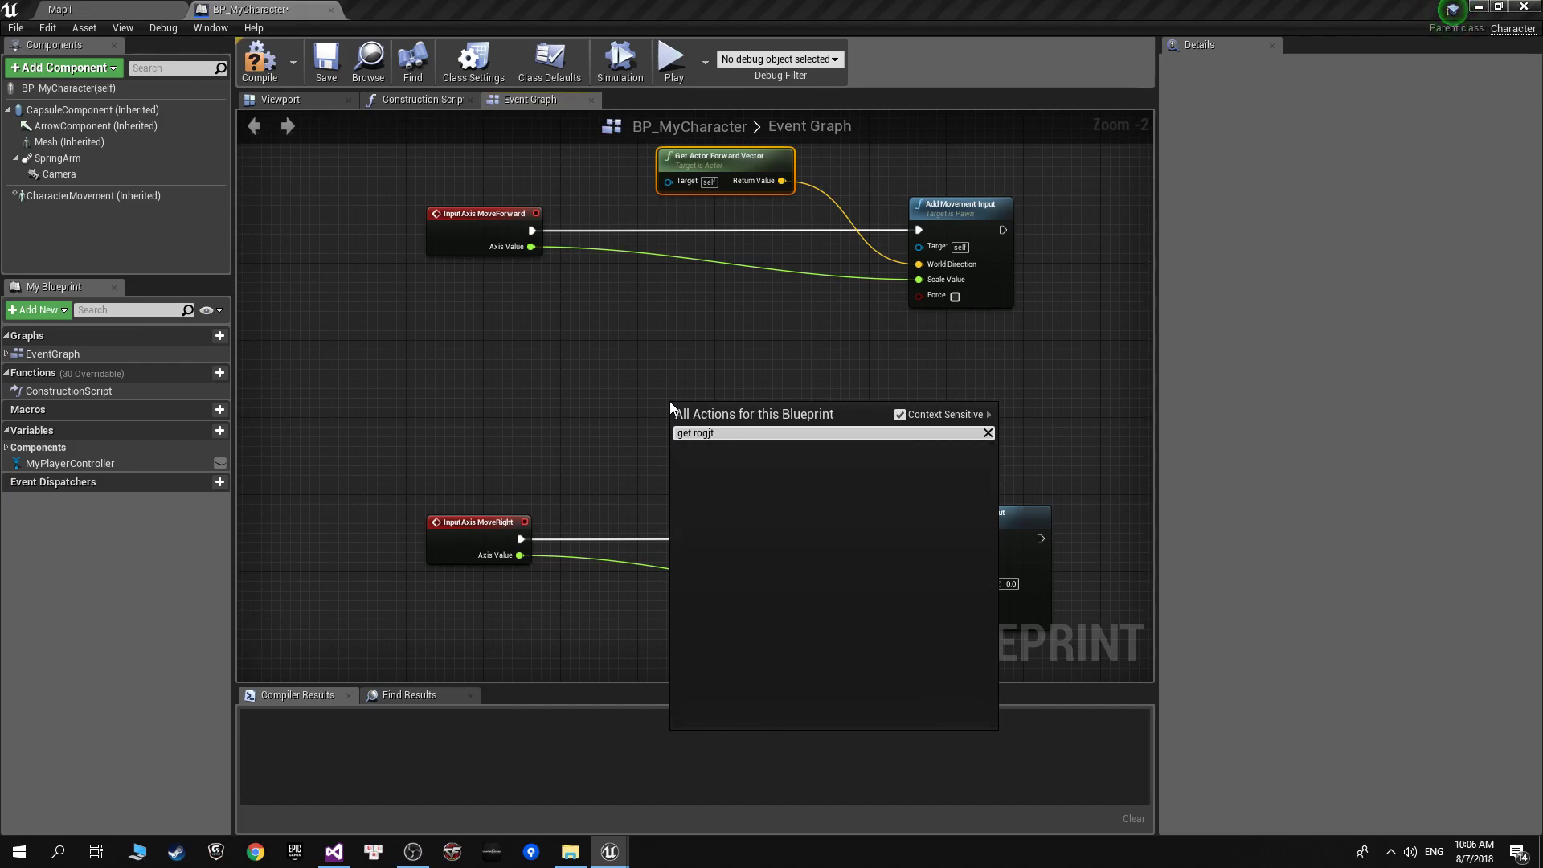
key("BackSpace")
type("ight ve")
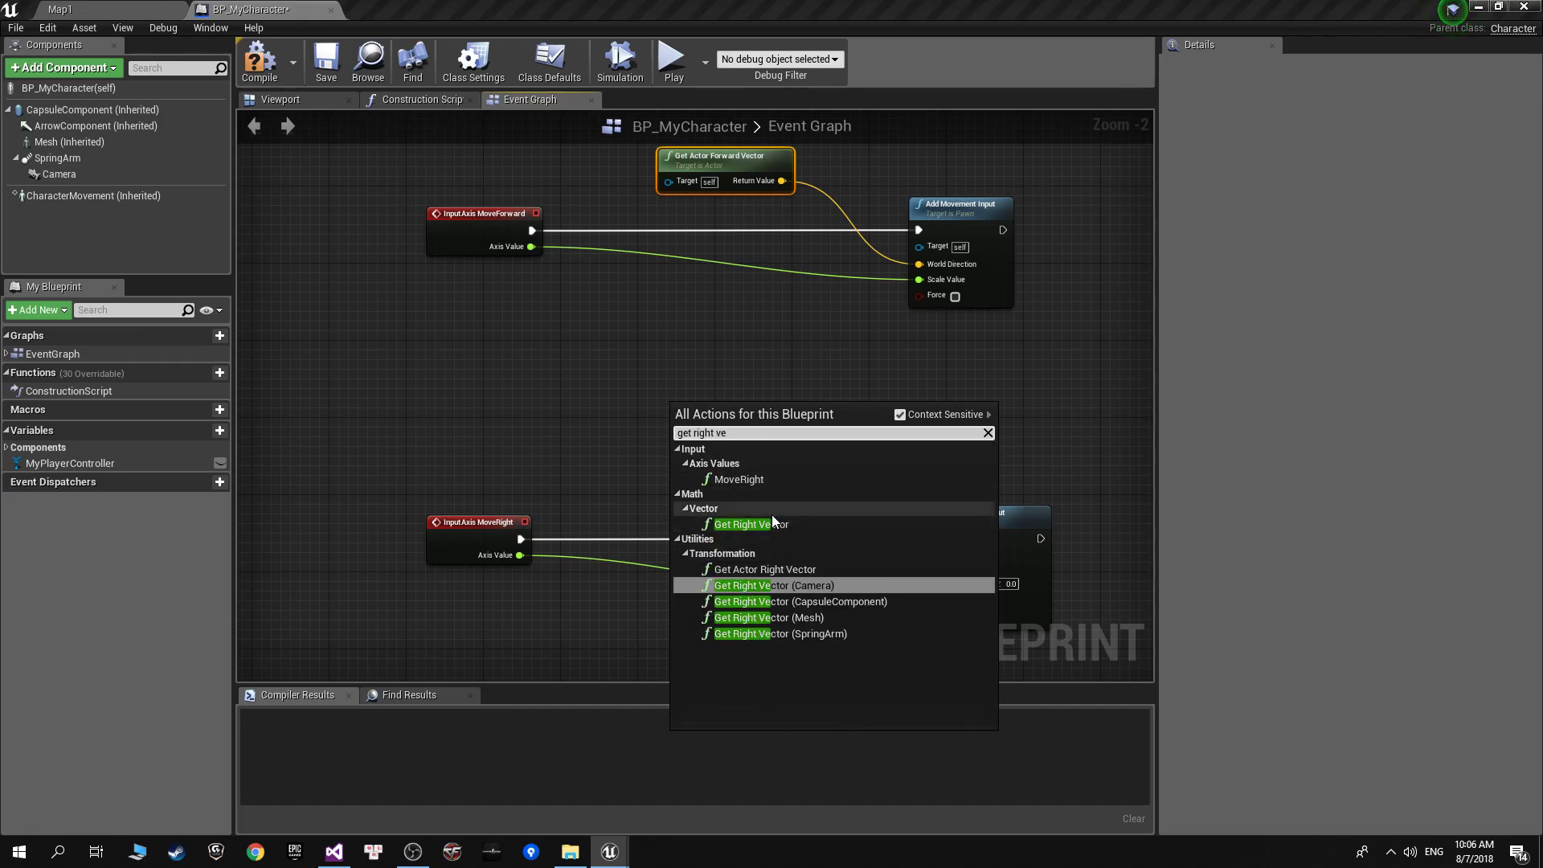
left_click(796, 570)
left_click_drag(791, 431, 940, 558)
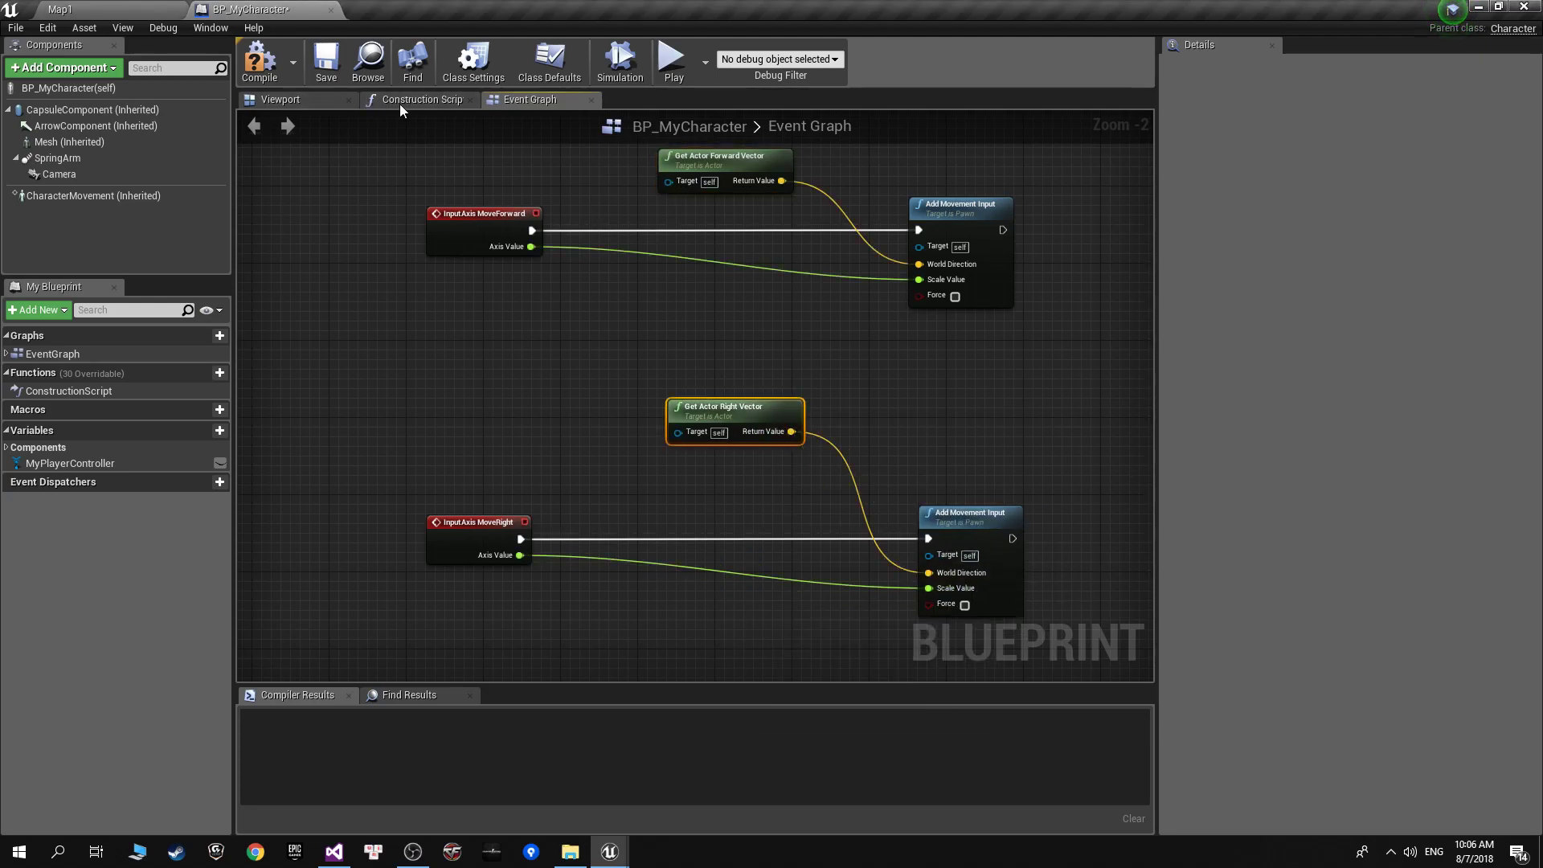
Compile BP_MyCharacter and play-test it, walking forward, left, backward and forward again.
left_click(256, 69)
left_click(674, 60)
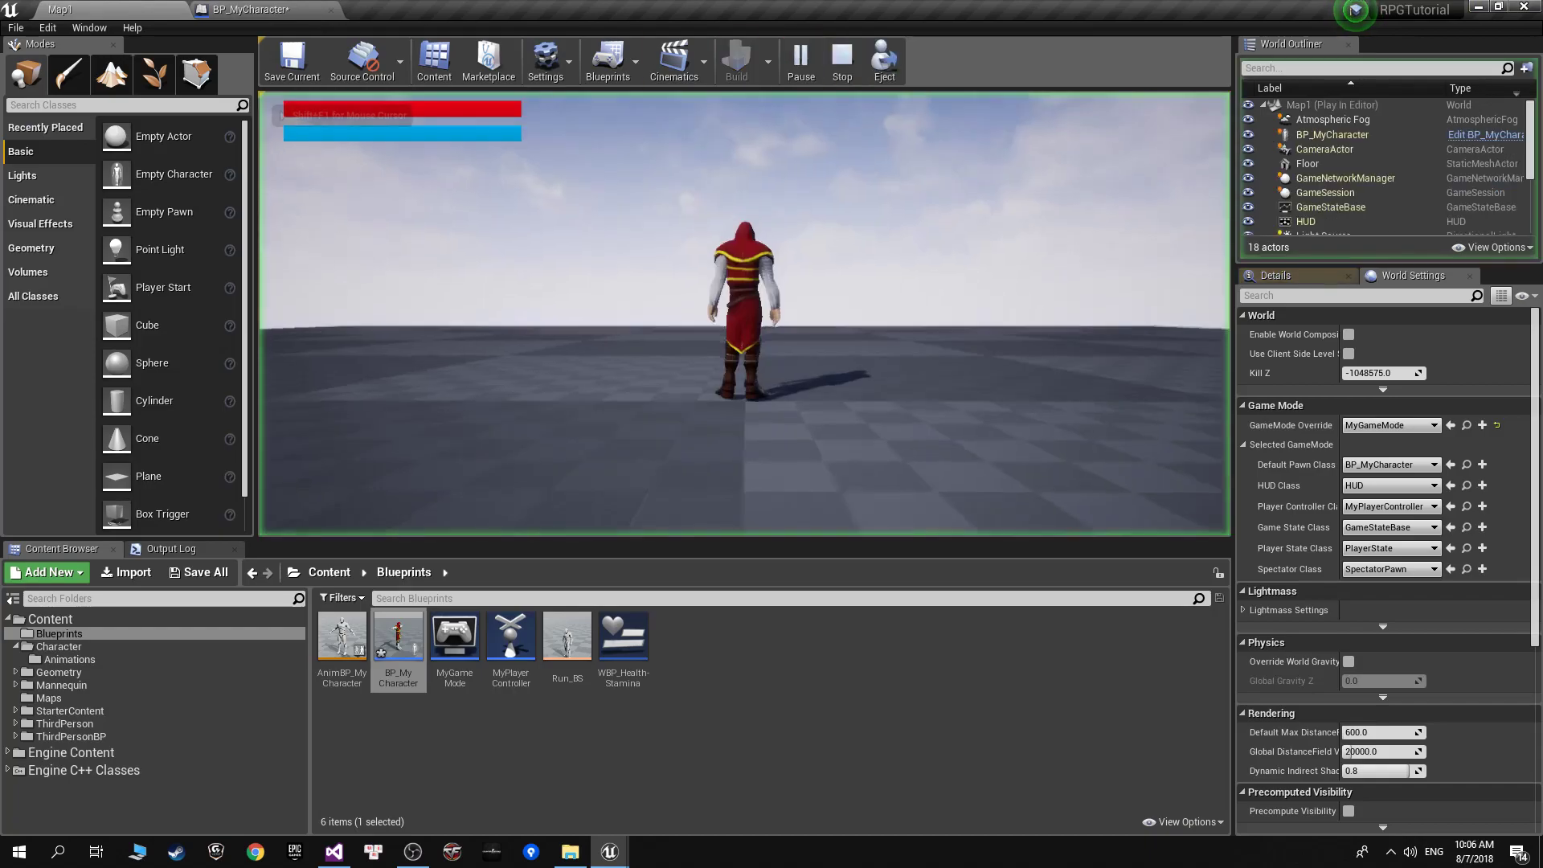
key("w")
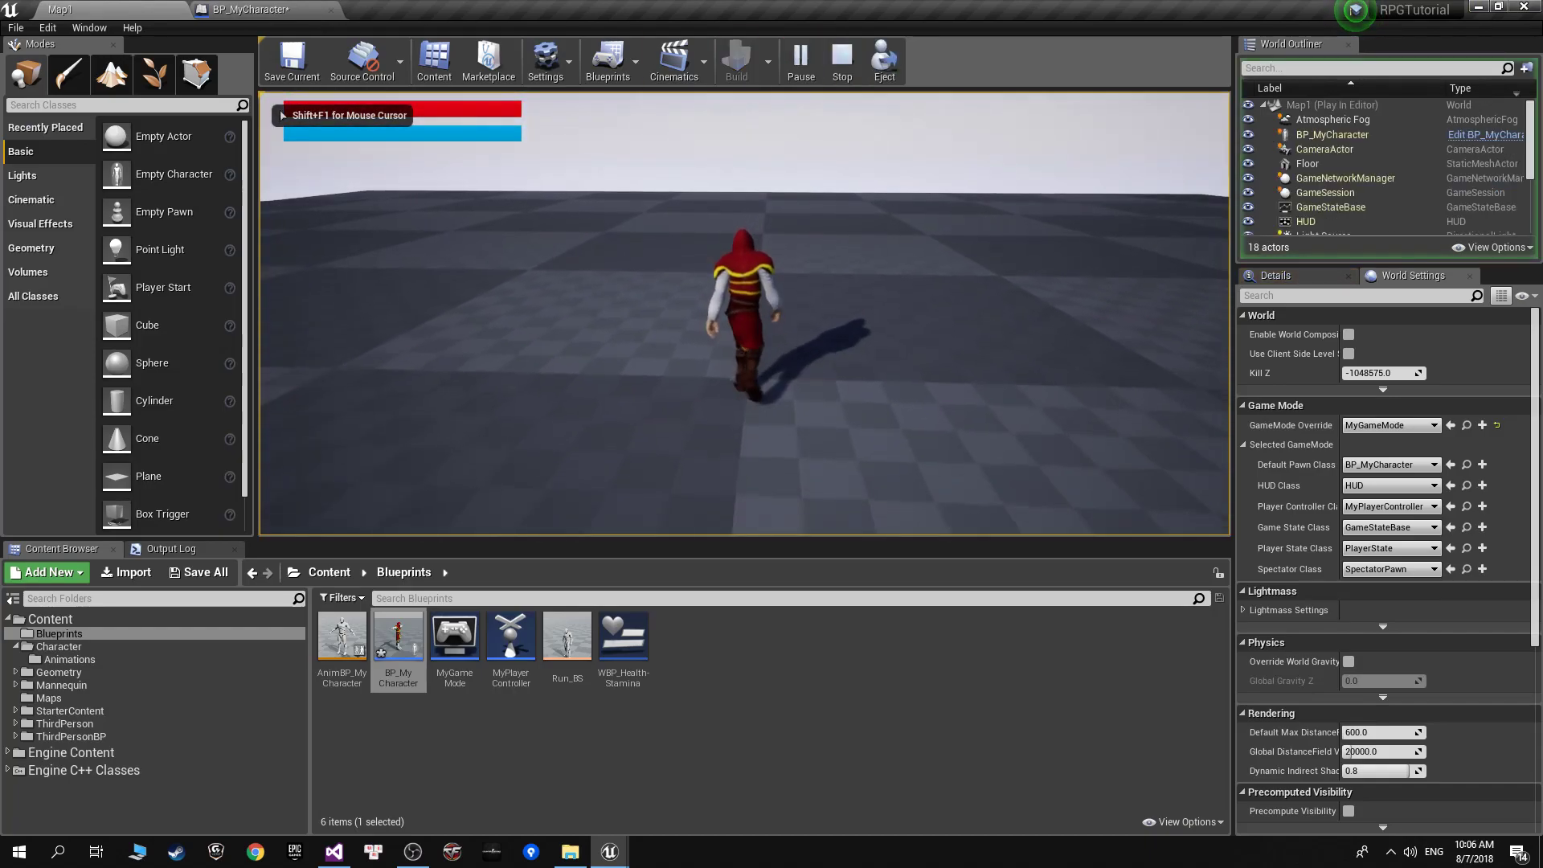
key("a")
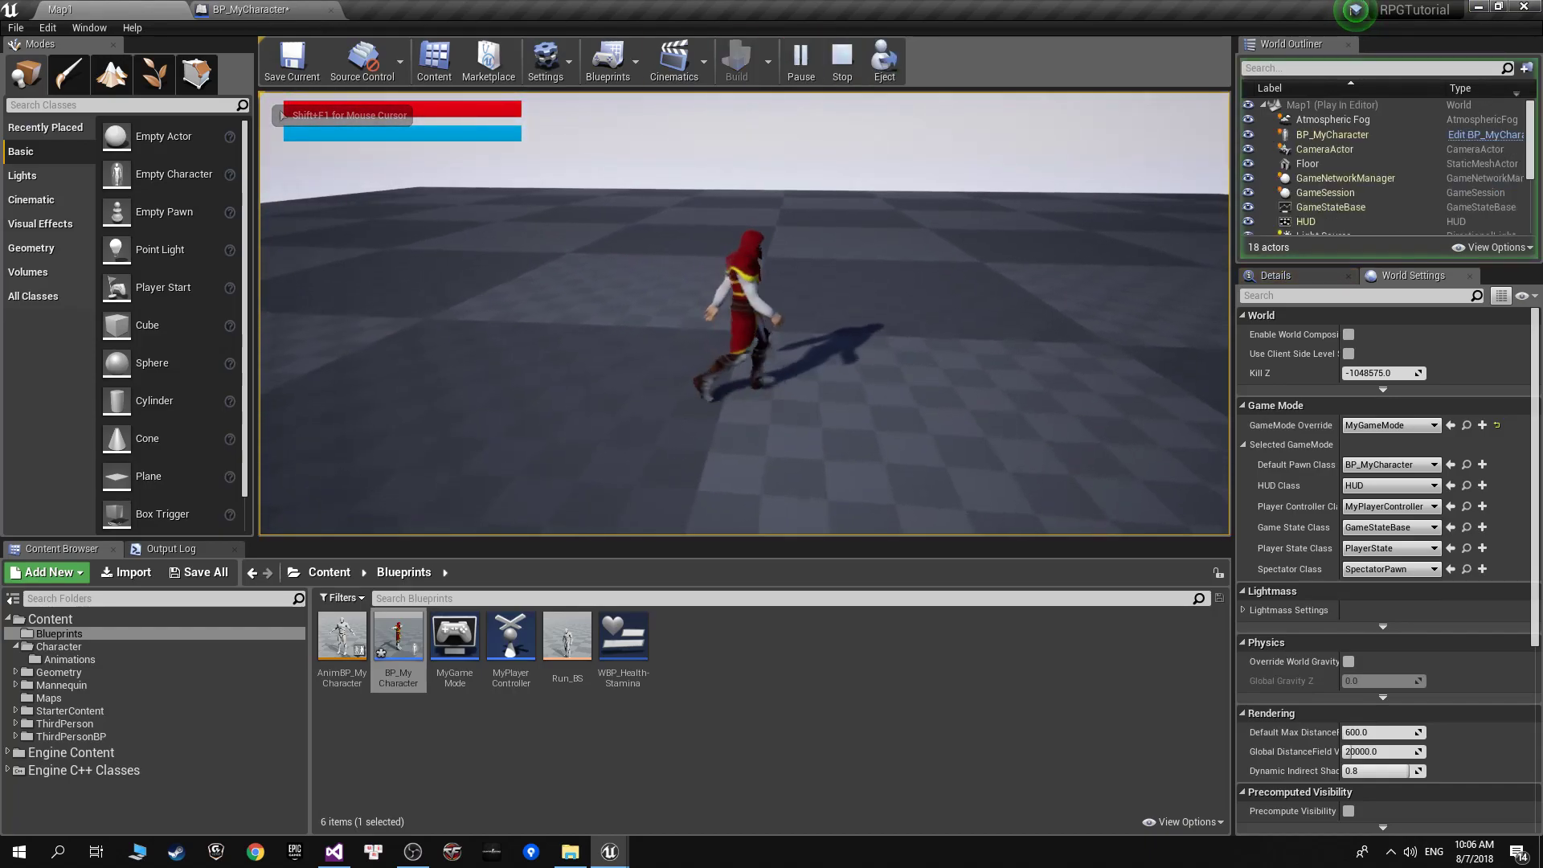
key("s")
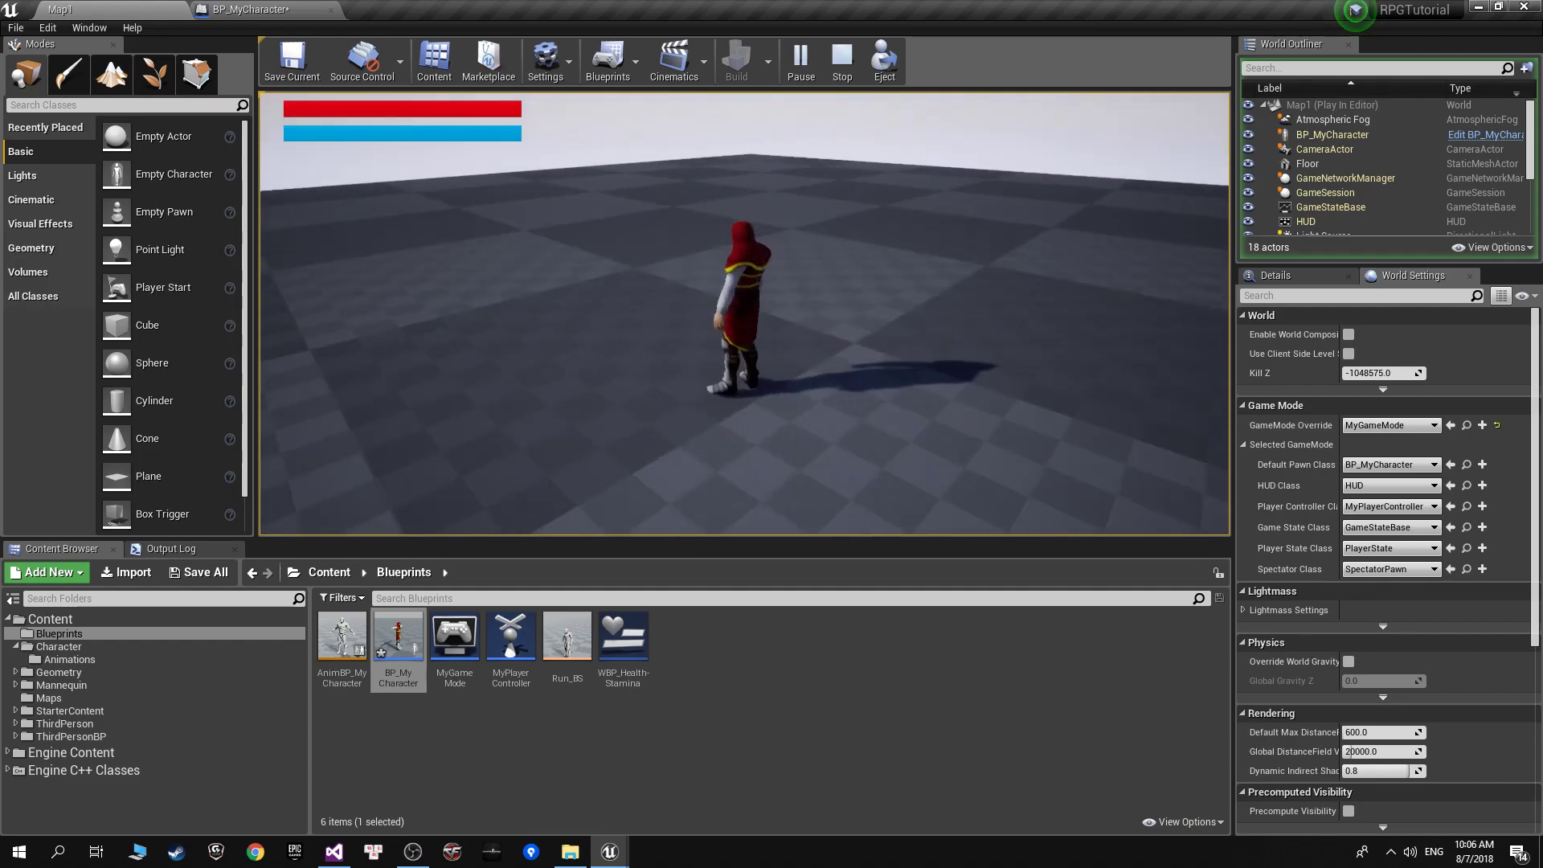
key("w")
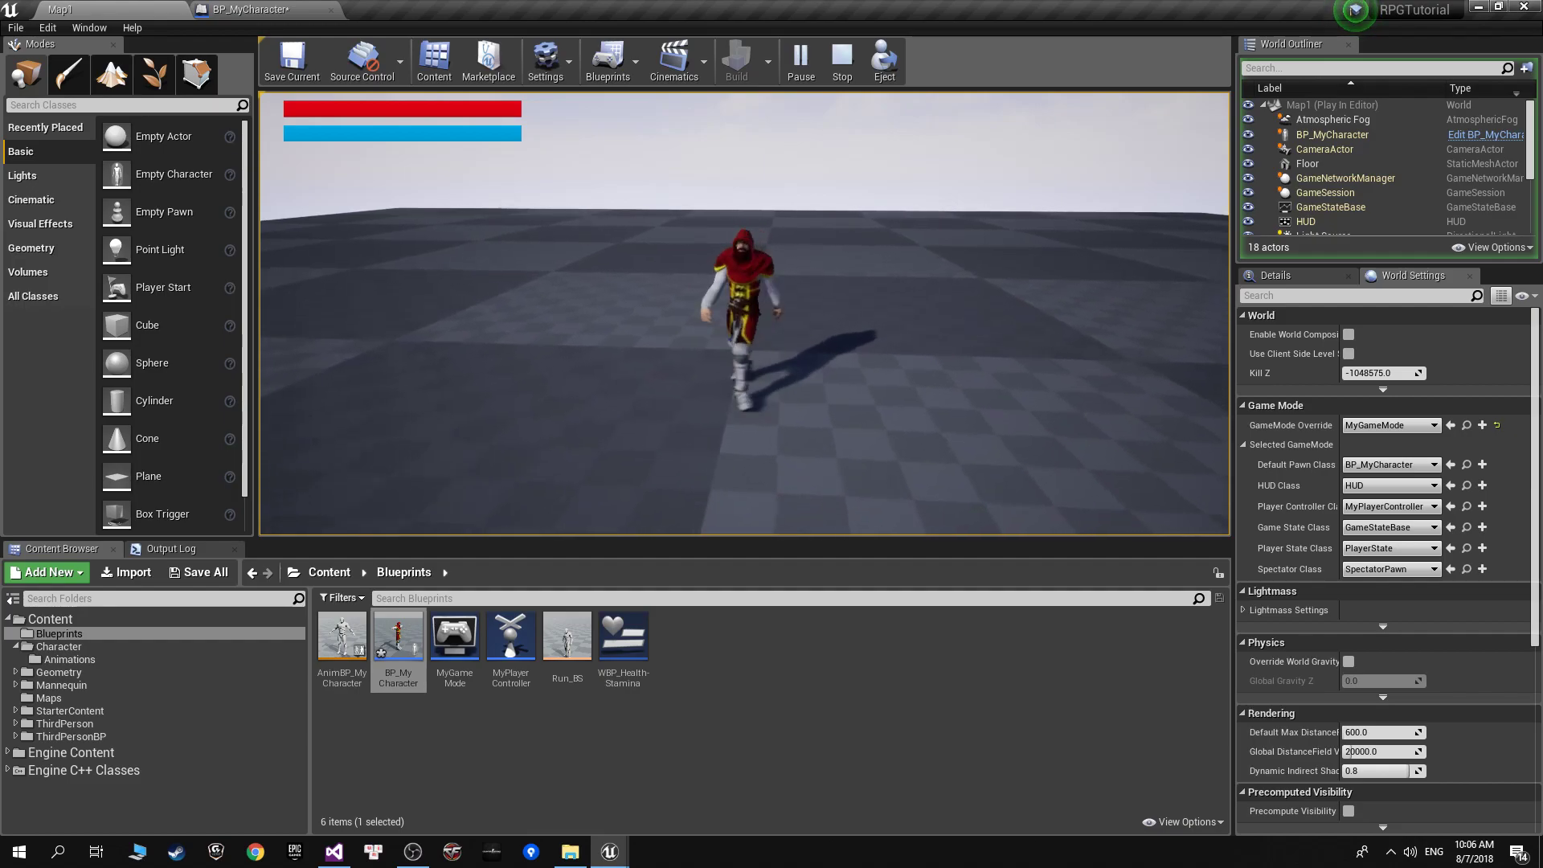
key("w")
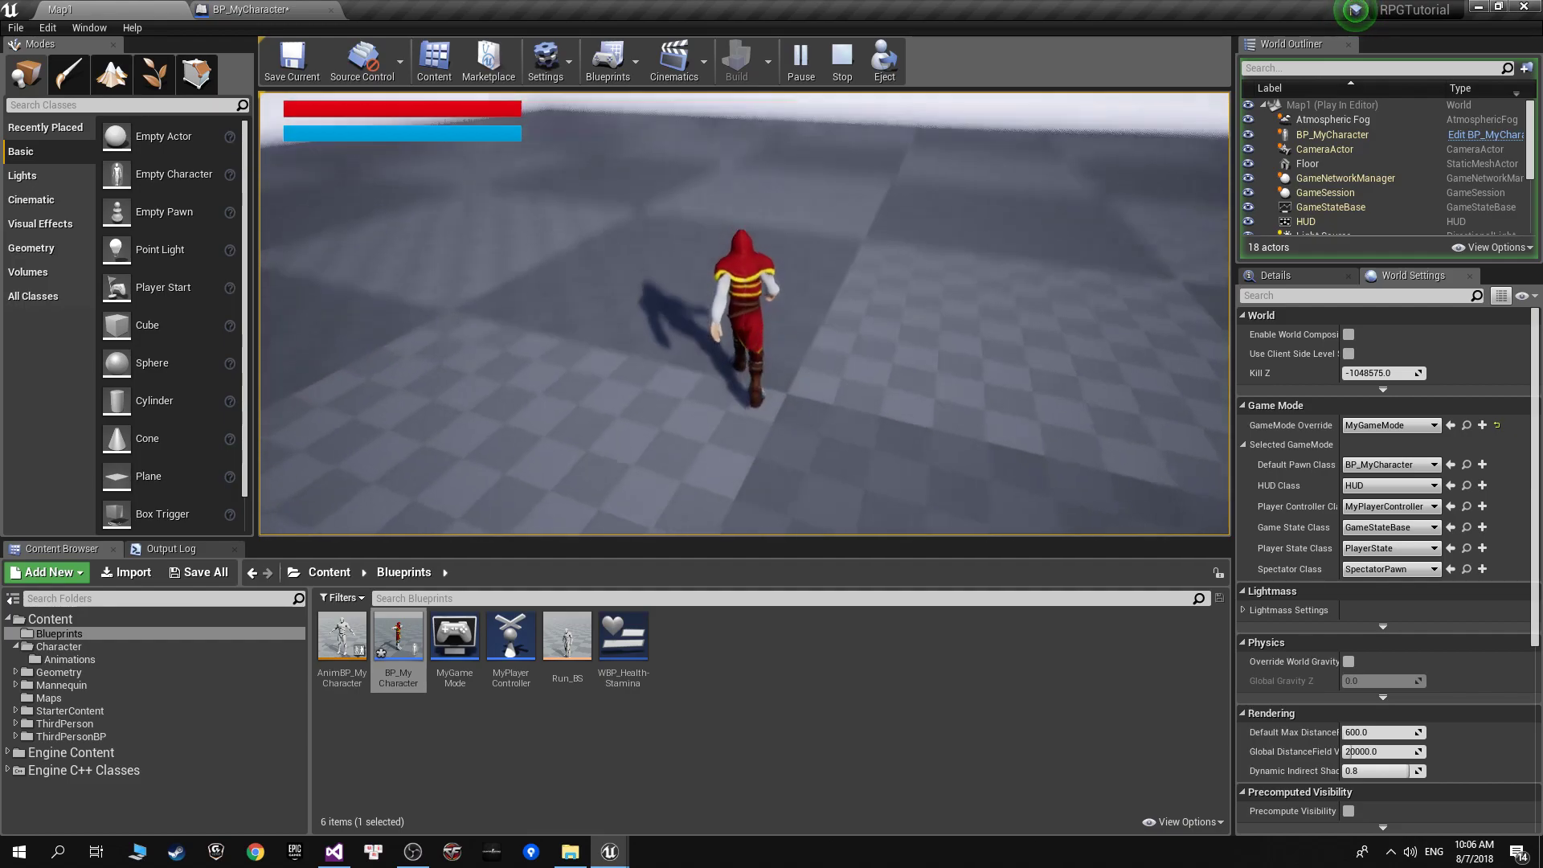
key("a")
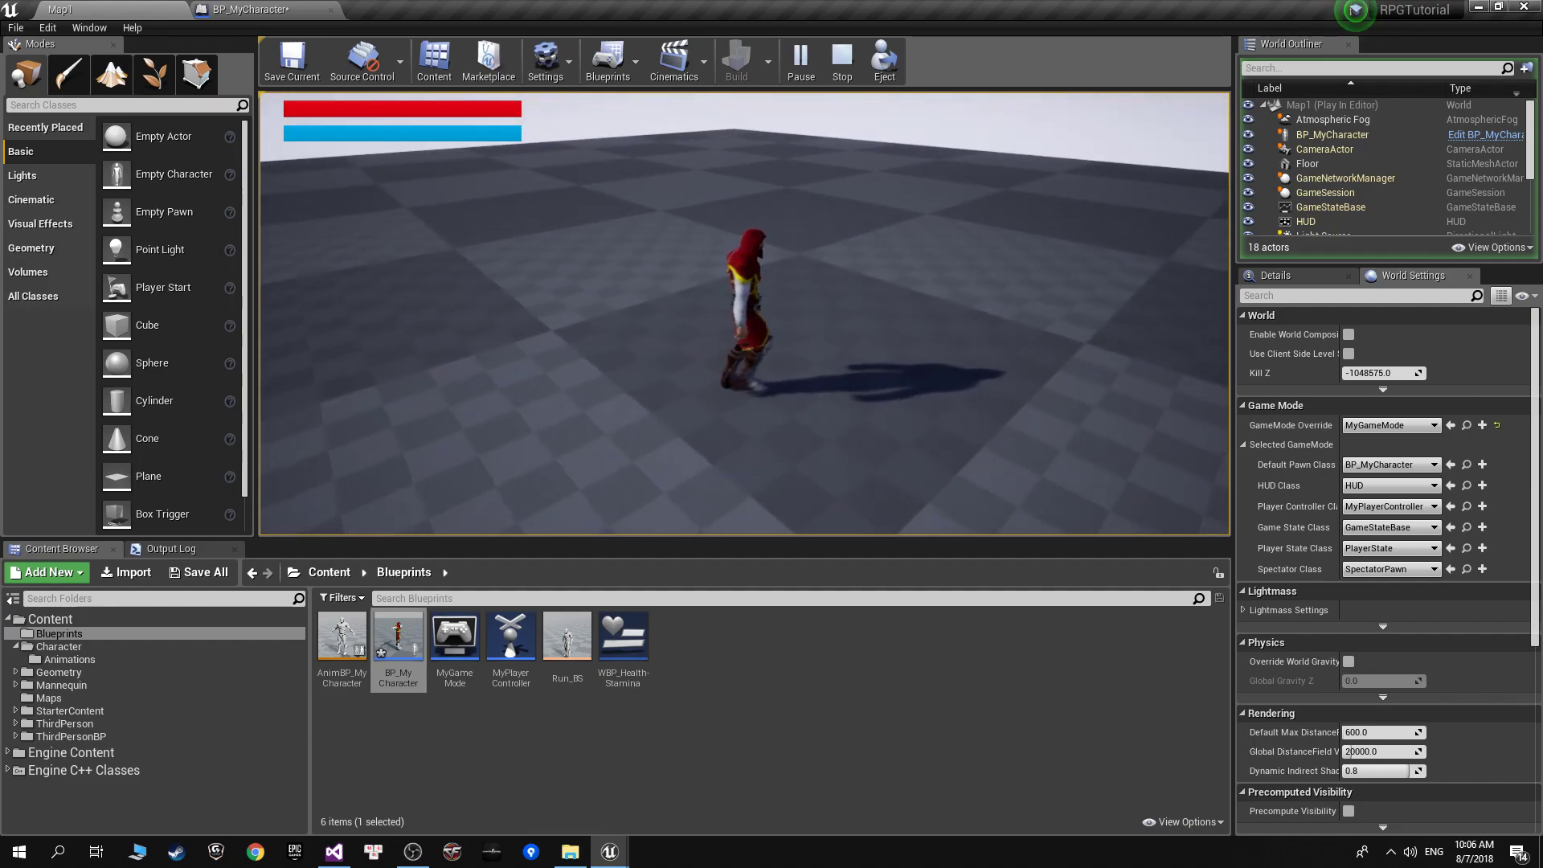
key("w")
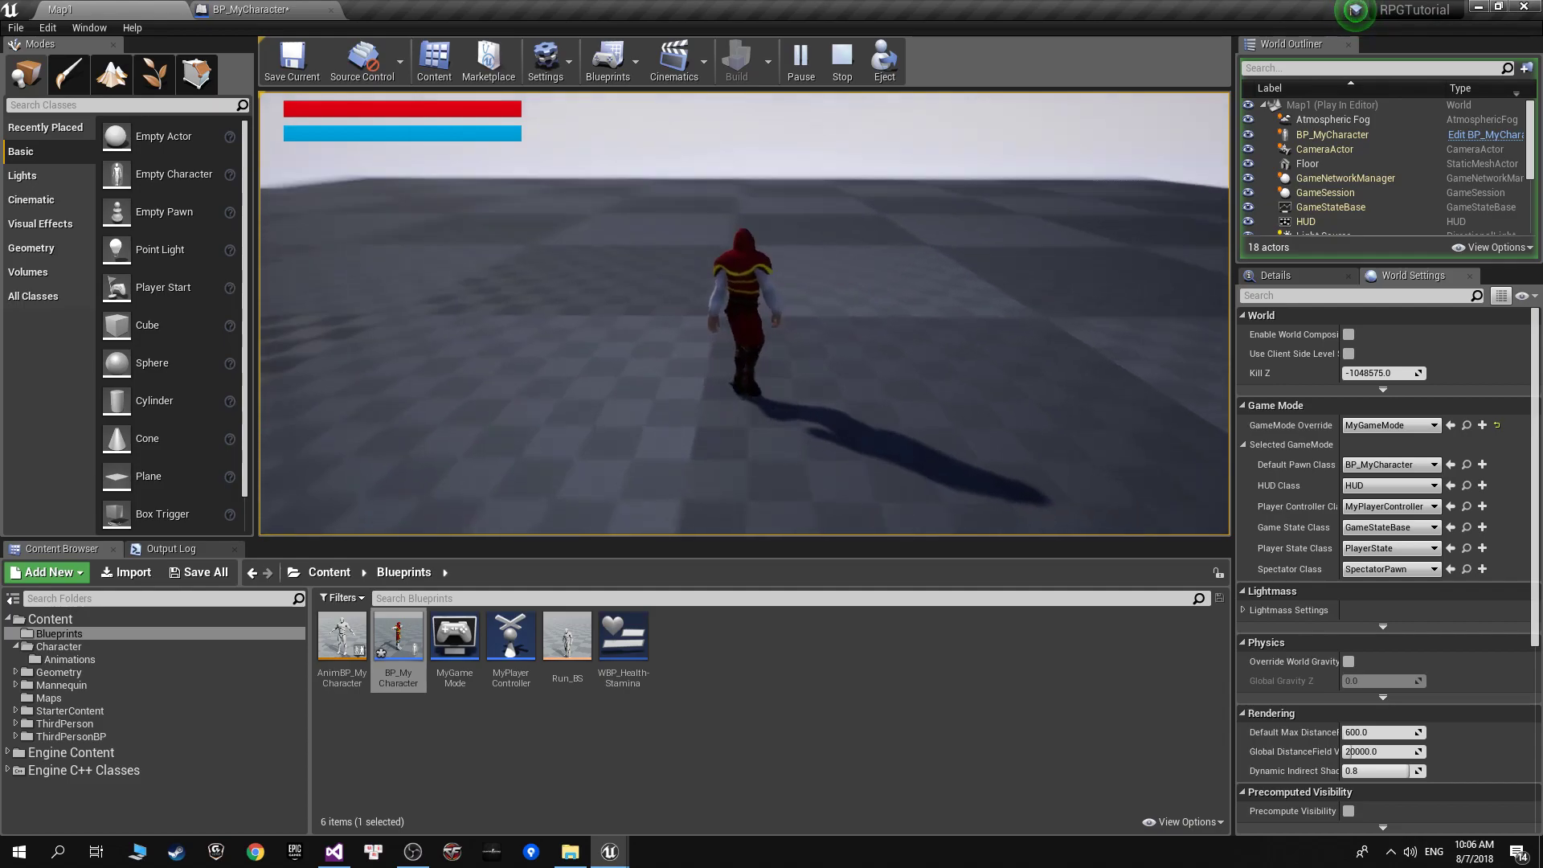
Stop playing, undo three times back to the control-rotation setup, and delete Get Forward Vector.
key("Escape")
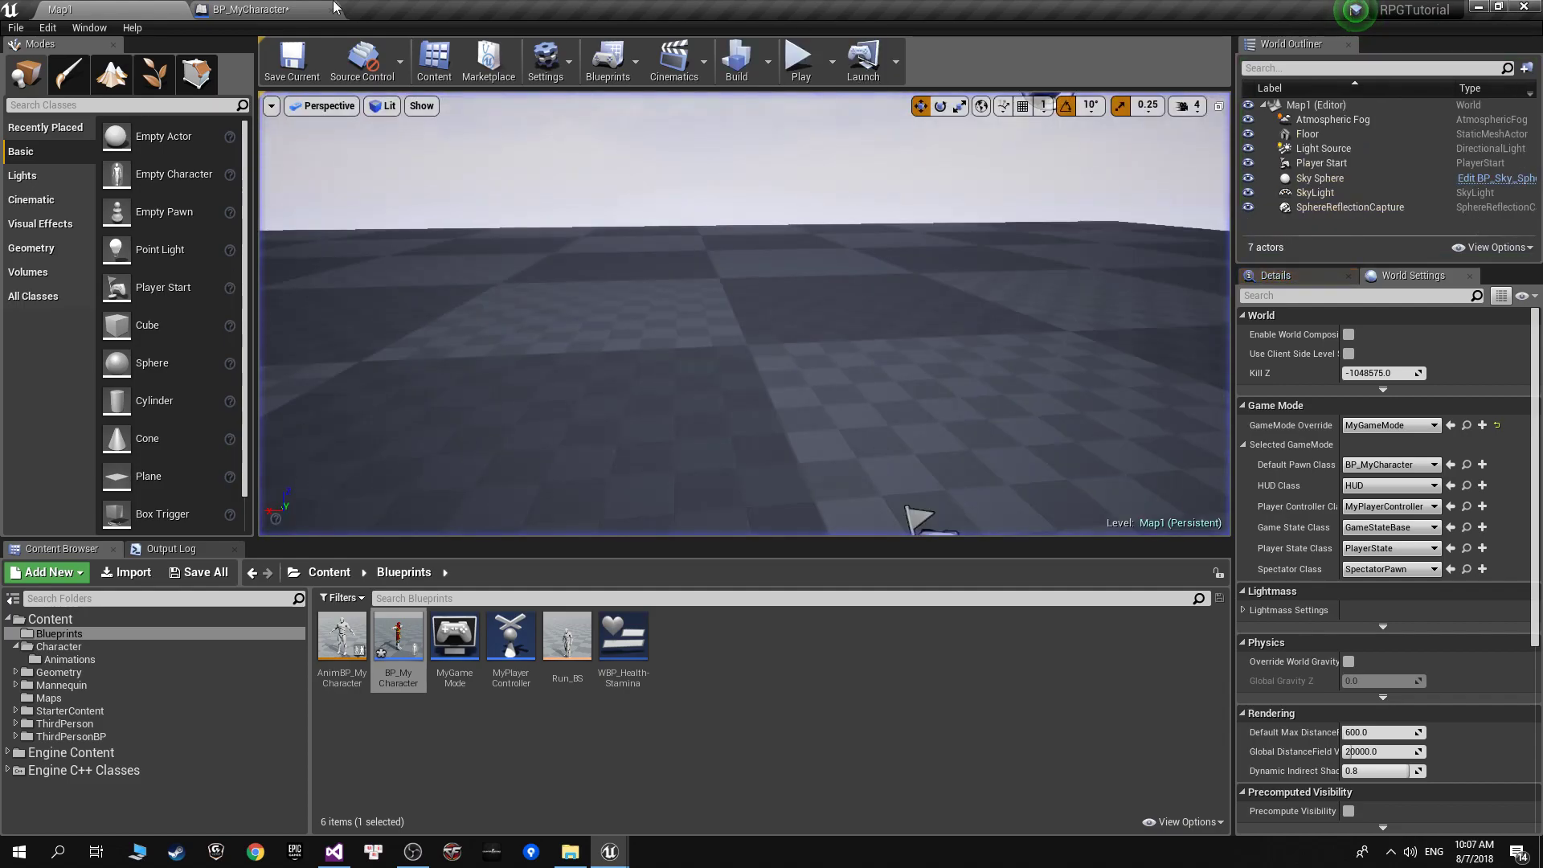
right_click_drag(605, 320, 640, 328)
key("ctrl+z")
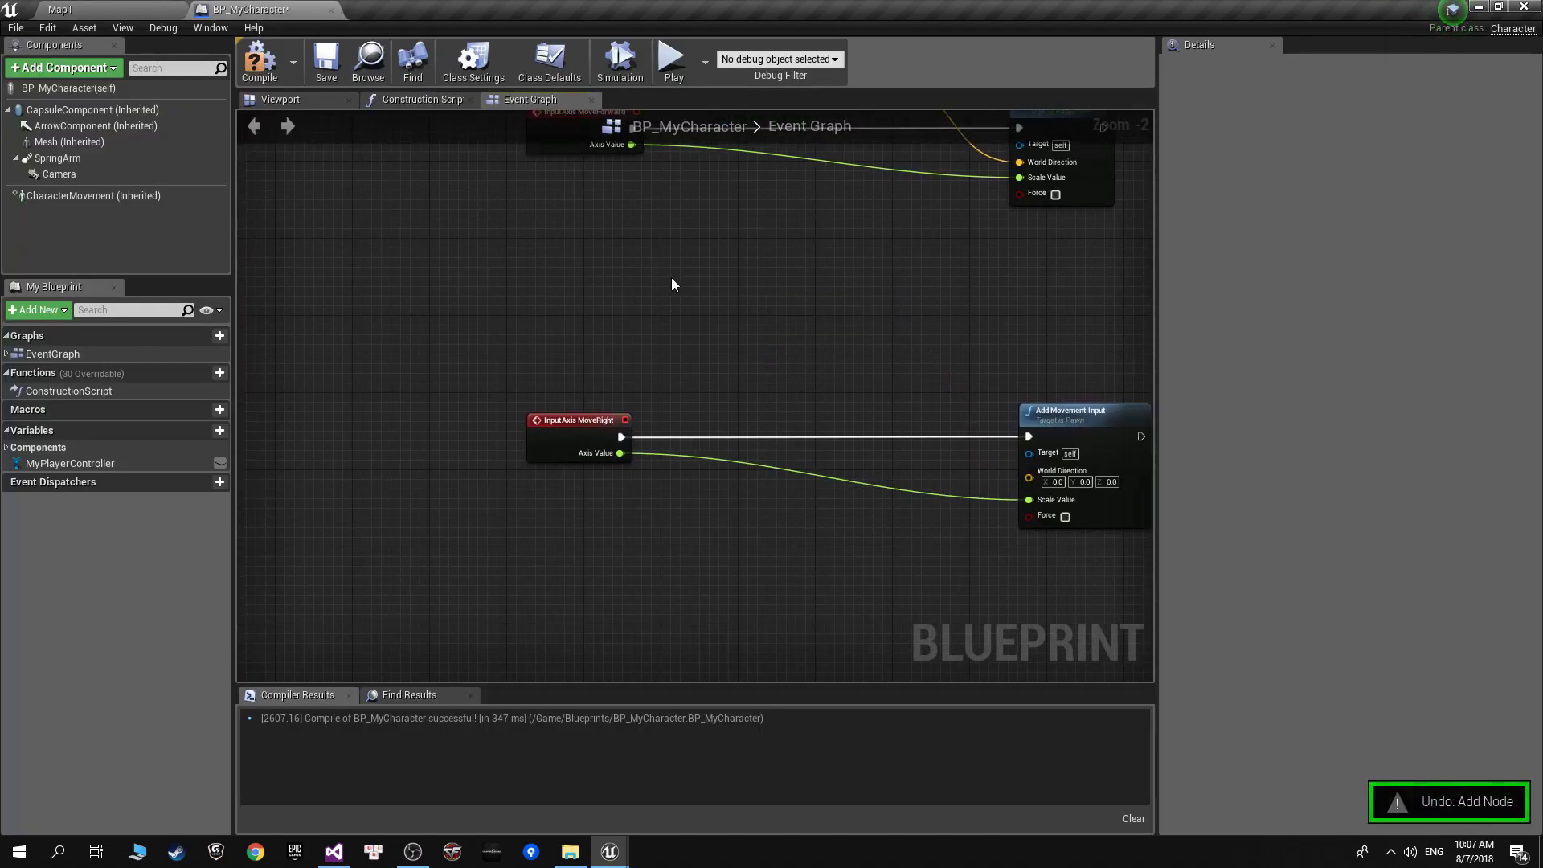
key("ctrl+z")
key("ctrl+z")
key("ctrl+z")
key("ctrl+z")
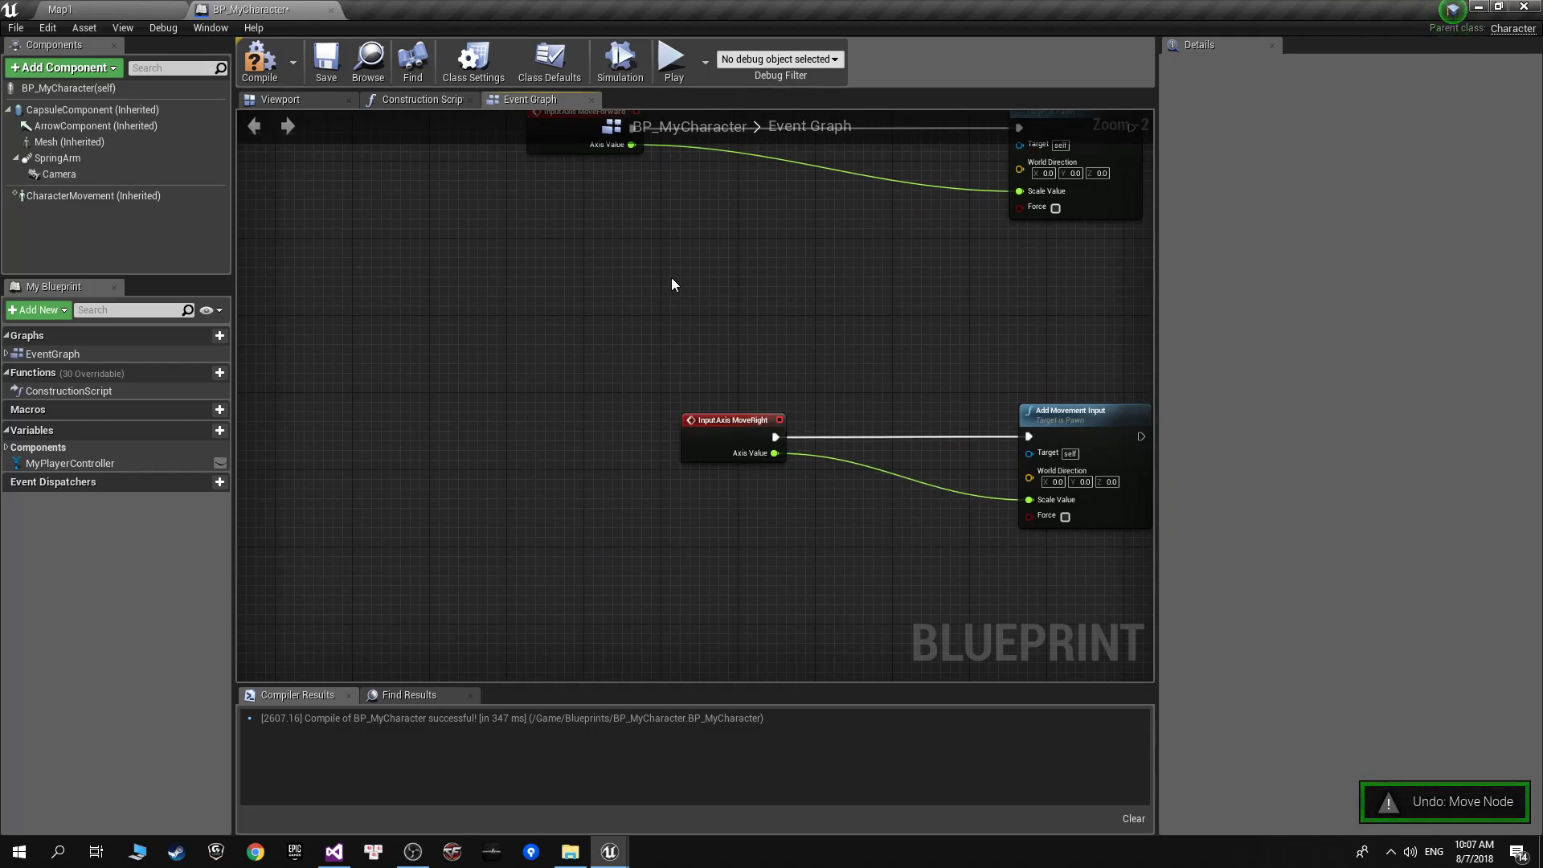
key("ctrl+z")
right_click_drag(672, 277, 662, 399)
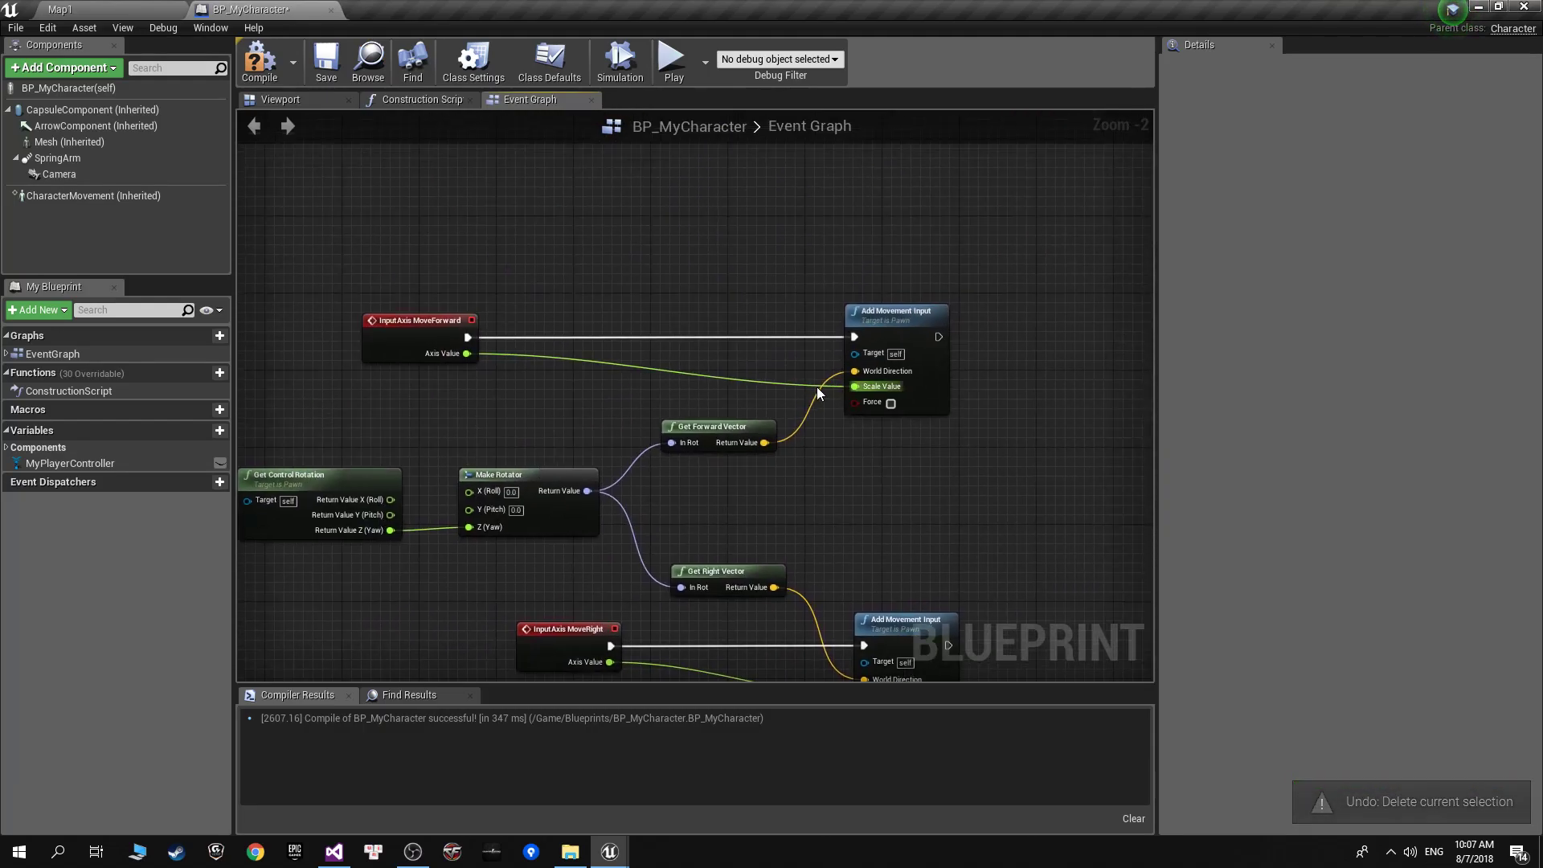
key("Delete")
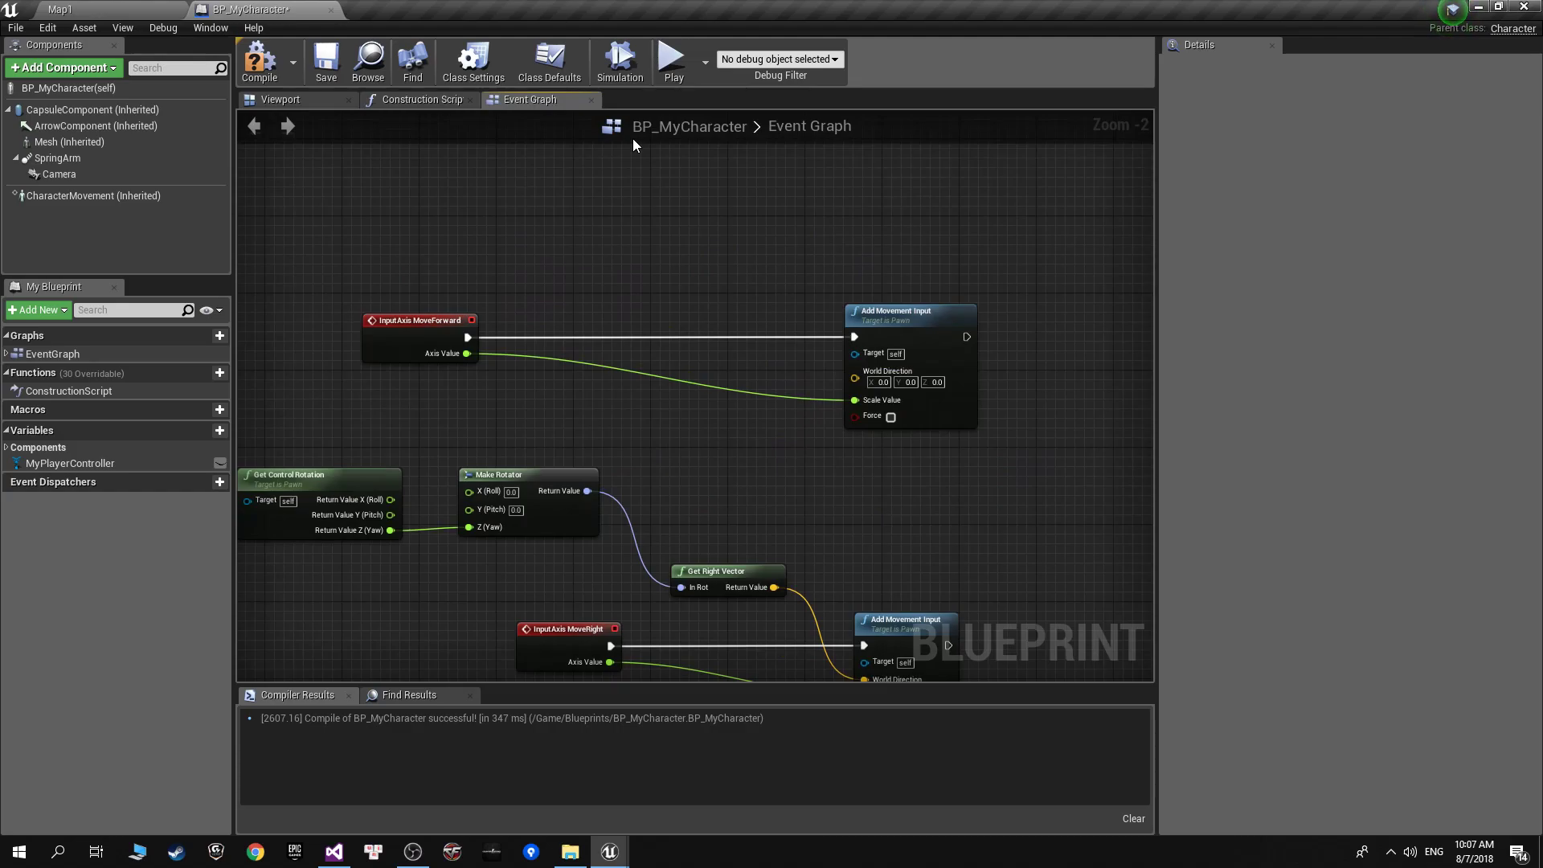
Add Get Actor Forward Vector and connect it to the MoveForward World Direction.
right_click(573, 220)
type("get acto")
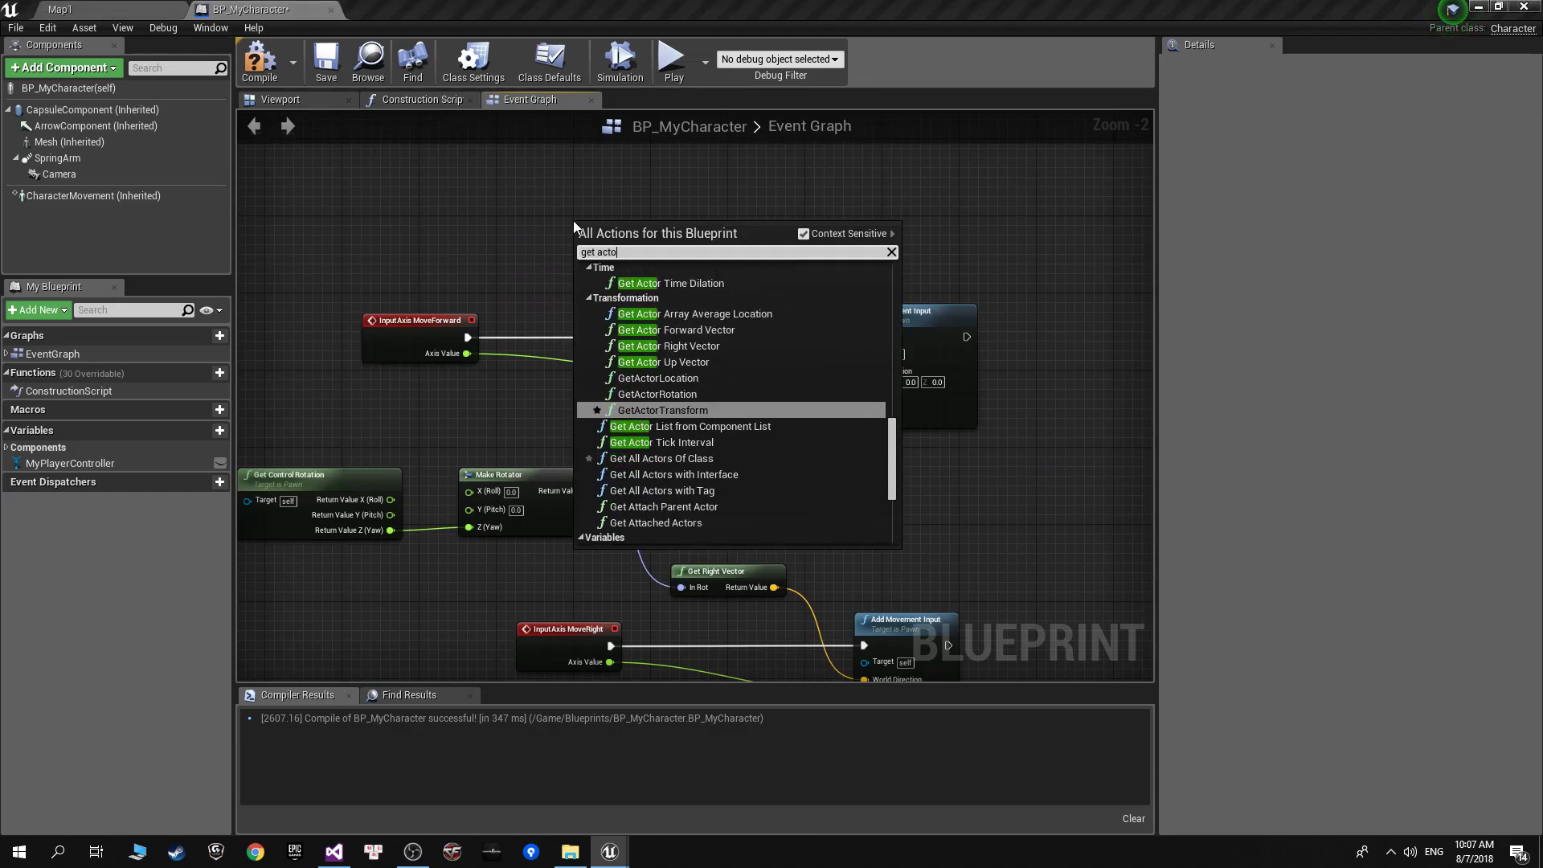
type("r forward")
key("Return")
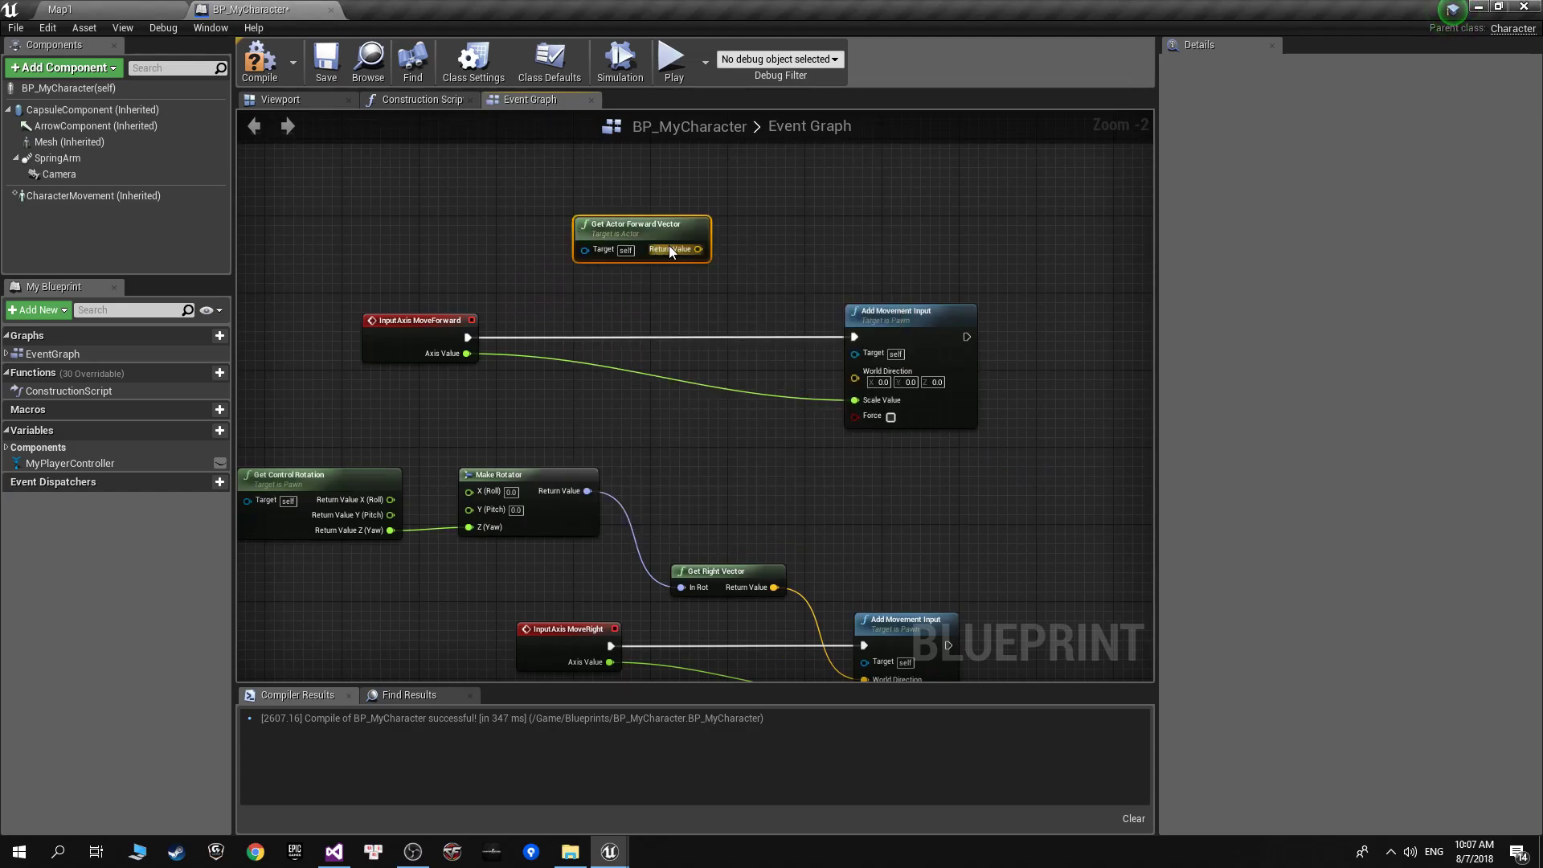
mouse_move(699, 249)
left_mouse_down()
mouse_move(823, 334)
mouse_move(854, 377)
left_mouse_up()
mouse_move(705, 601)
right_mouse_down()
mouse_move(652, 441)
mouse_move(866, 555)
right_mouse_up()
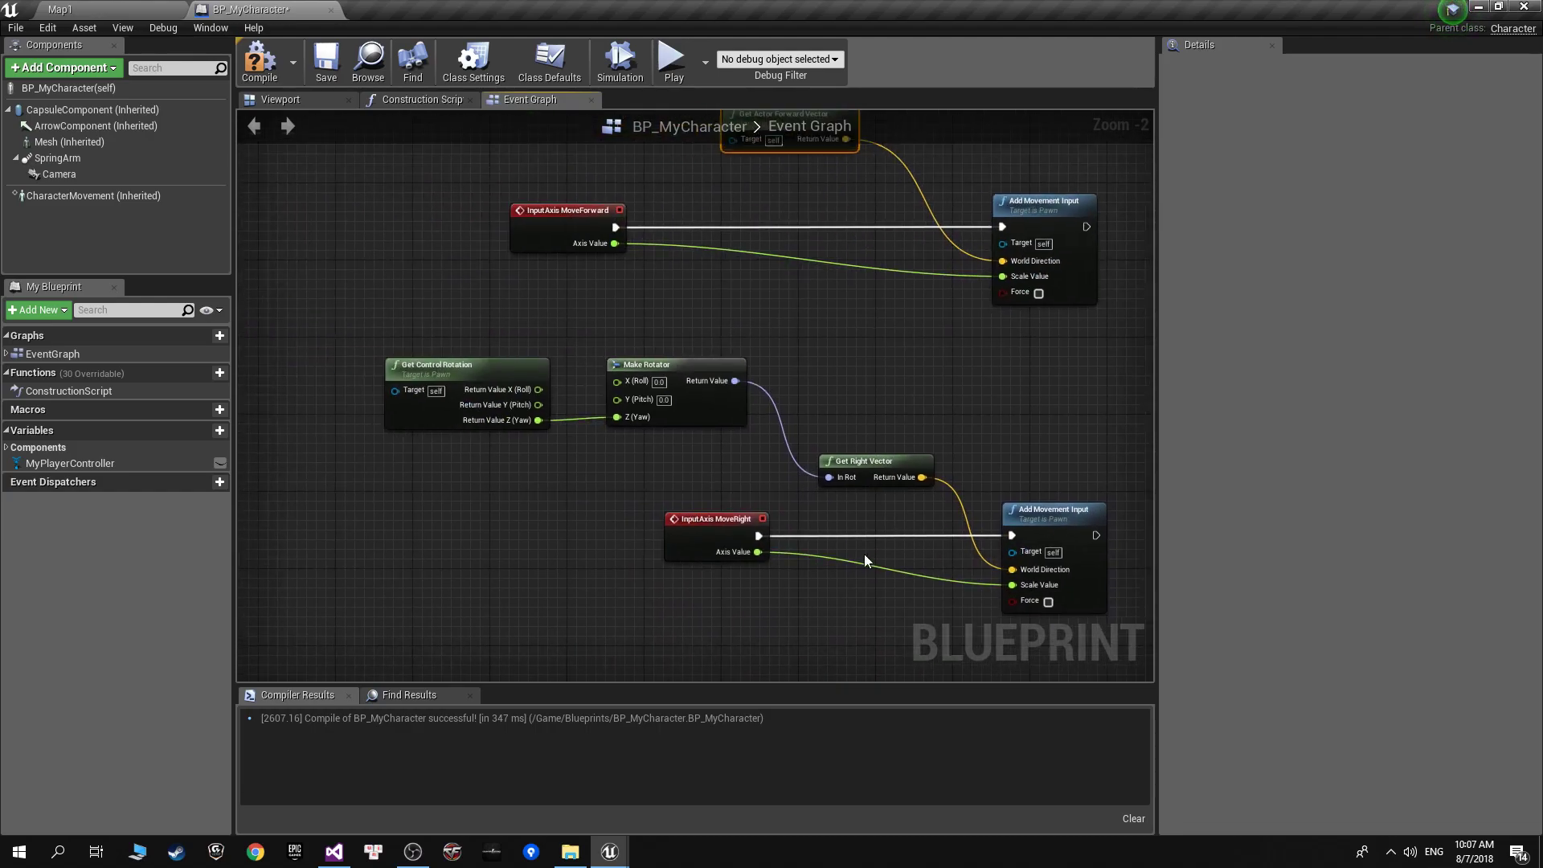
Play-test Map1 walking right, back, left and forward, then return to the Event Graph.
left_click(160, 8)
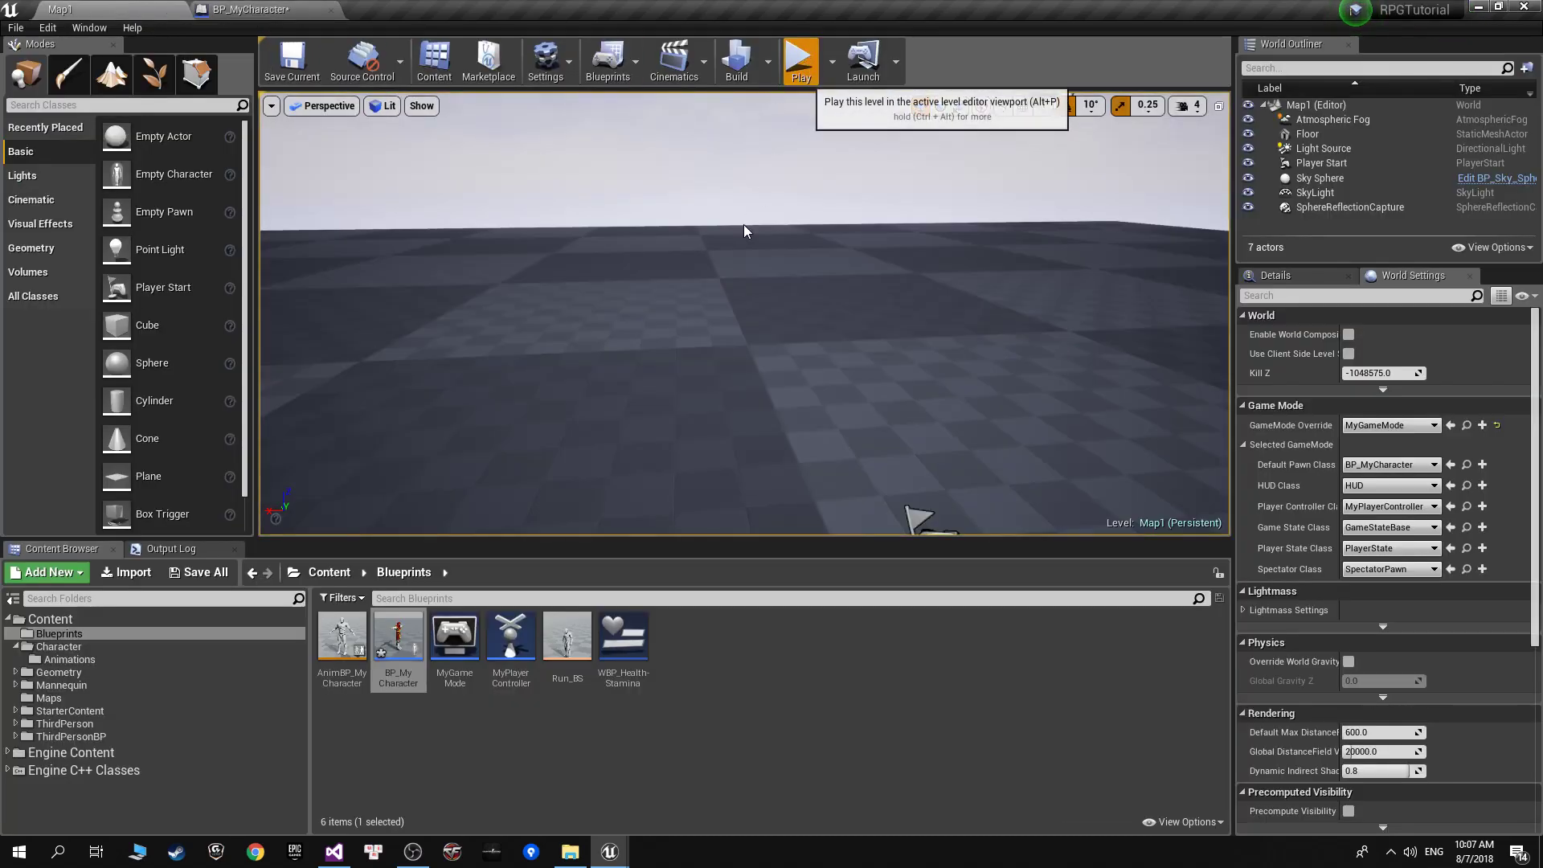
left_click(798, 58)
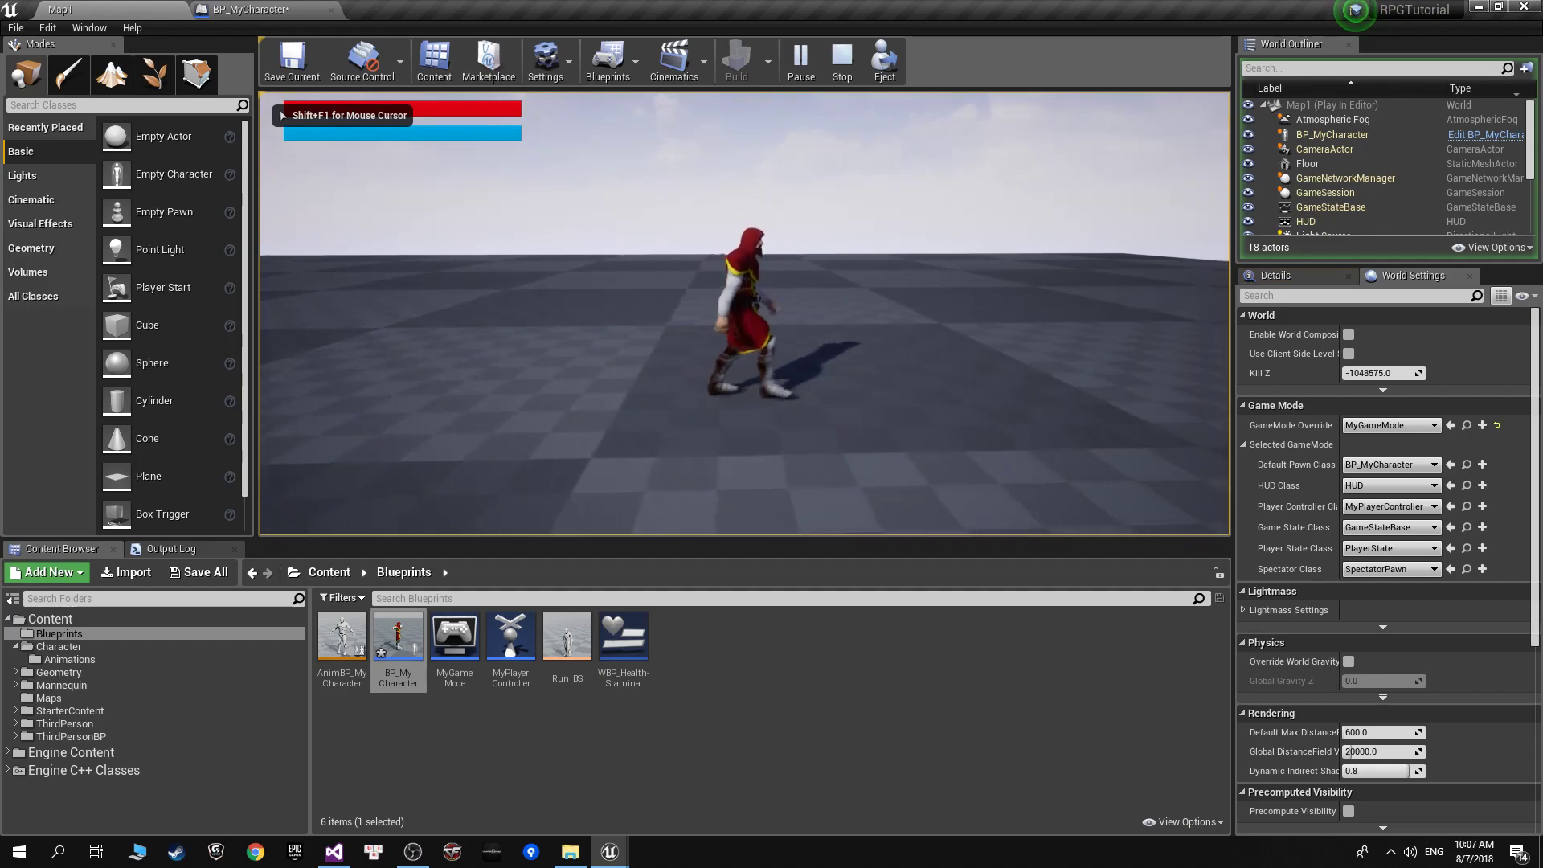
key("d")
key("s")
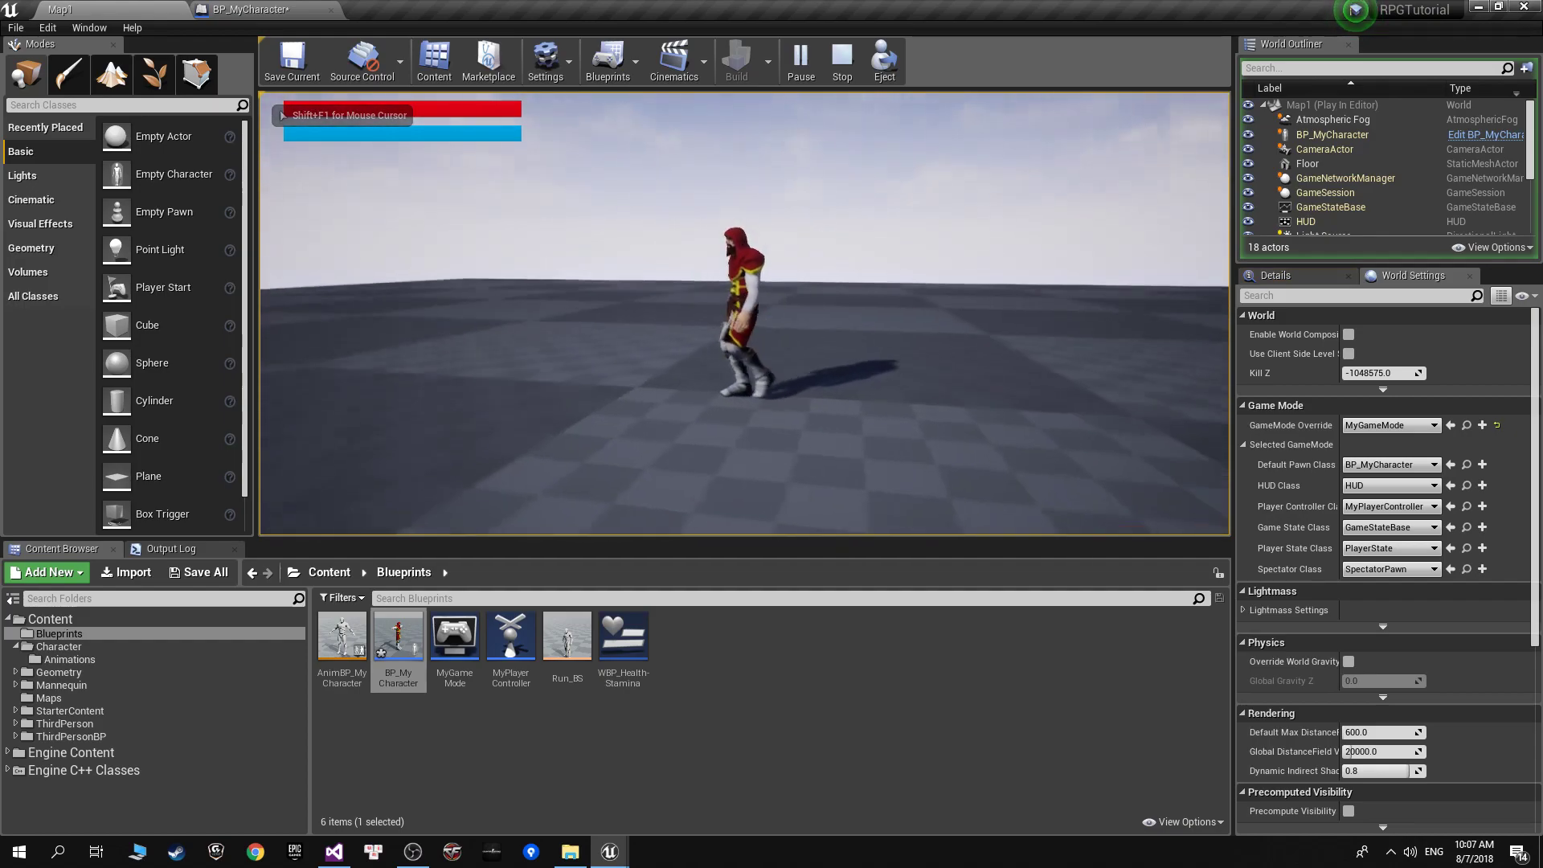
key("a")
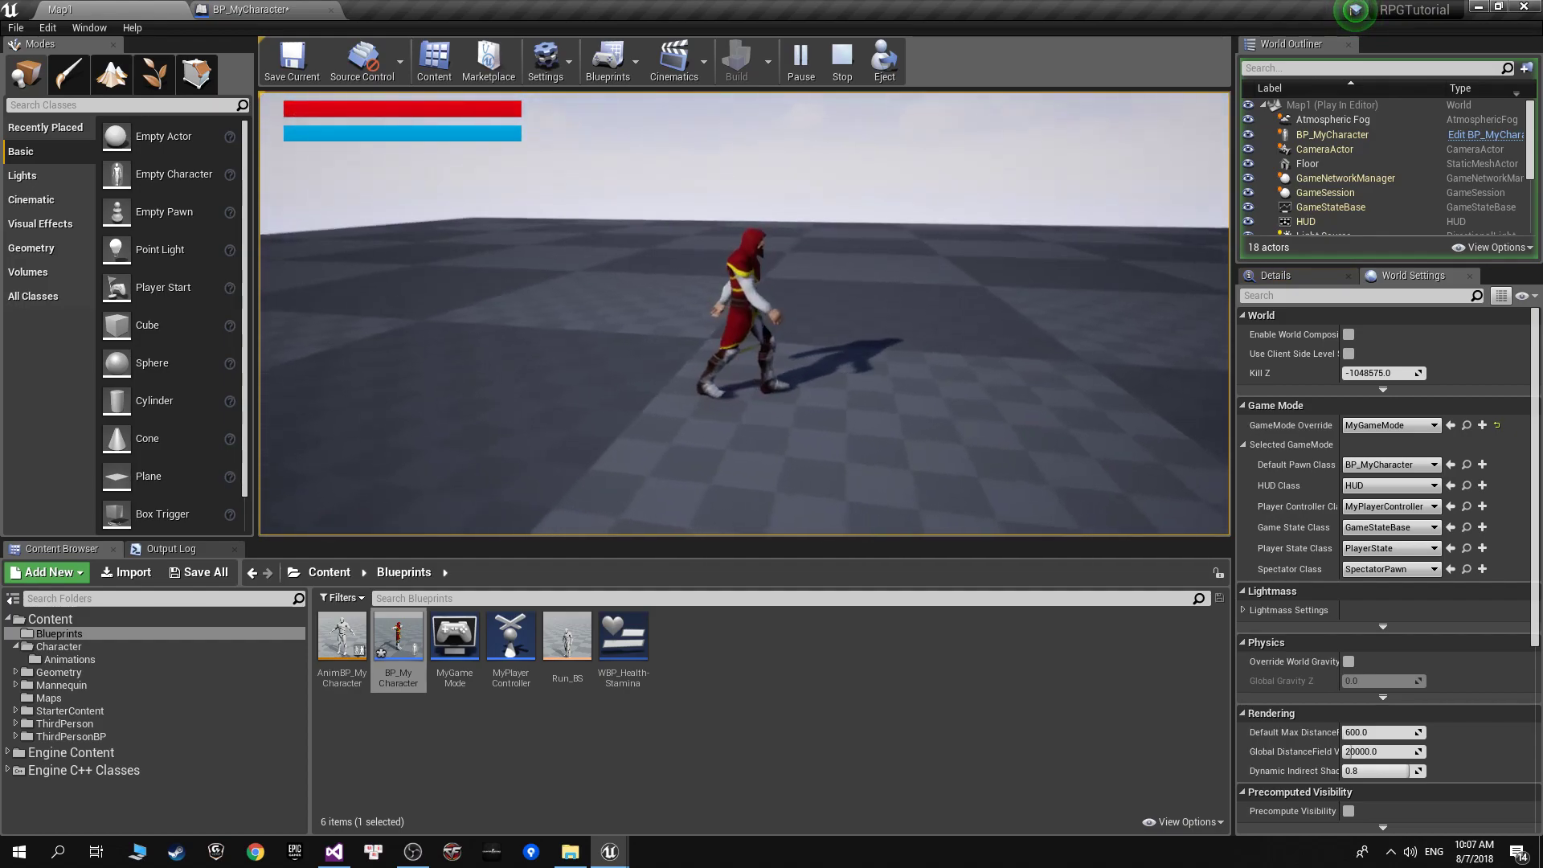
key("s")
key("a")
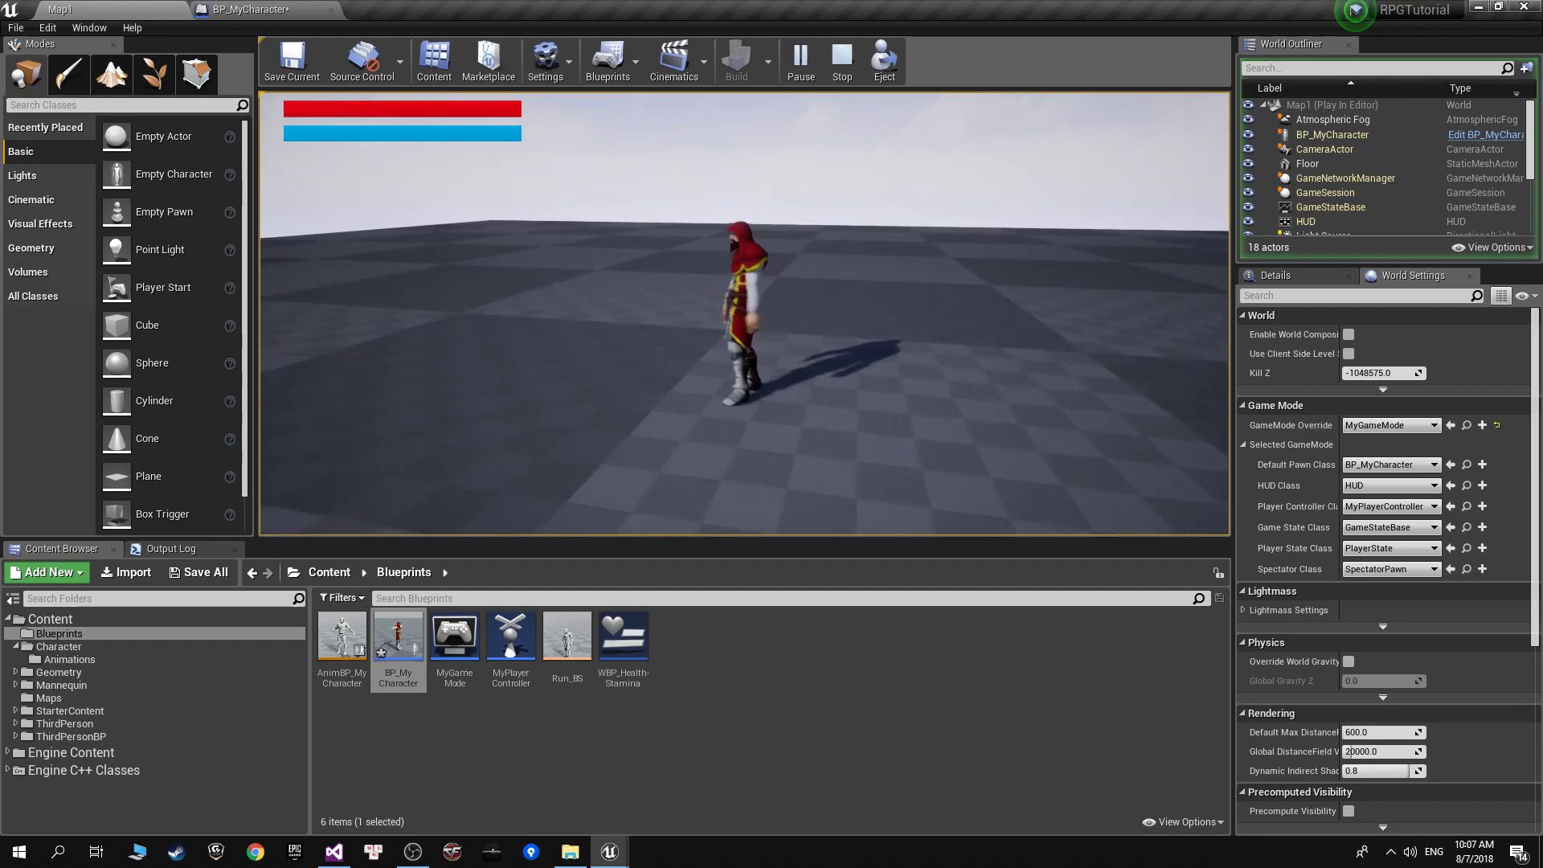
key("w")
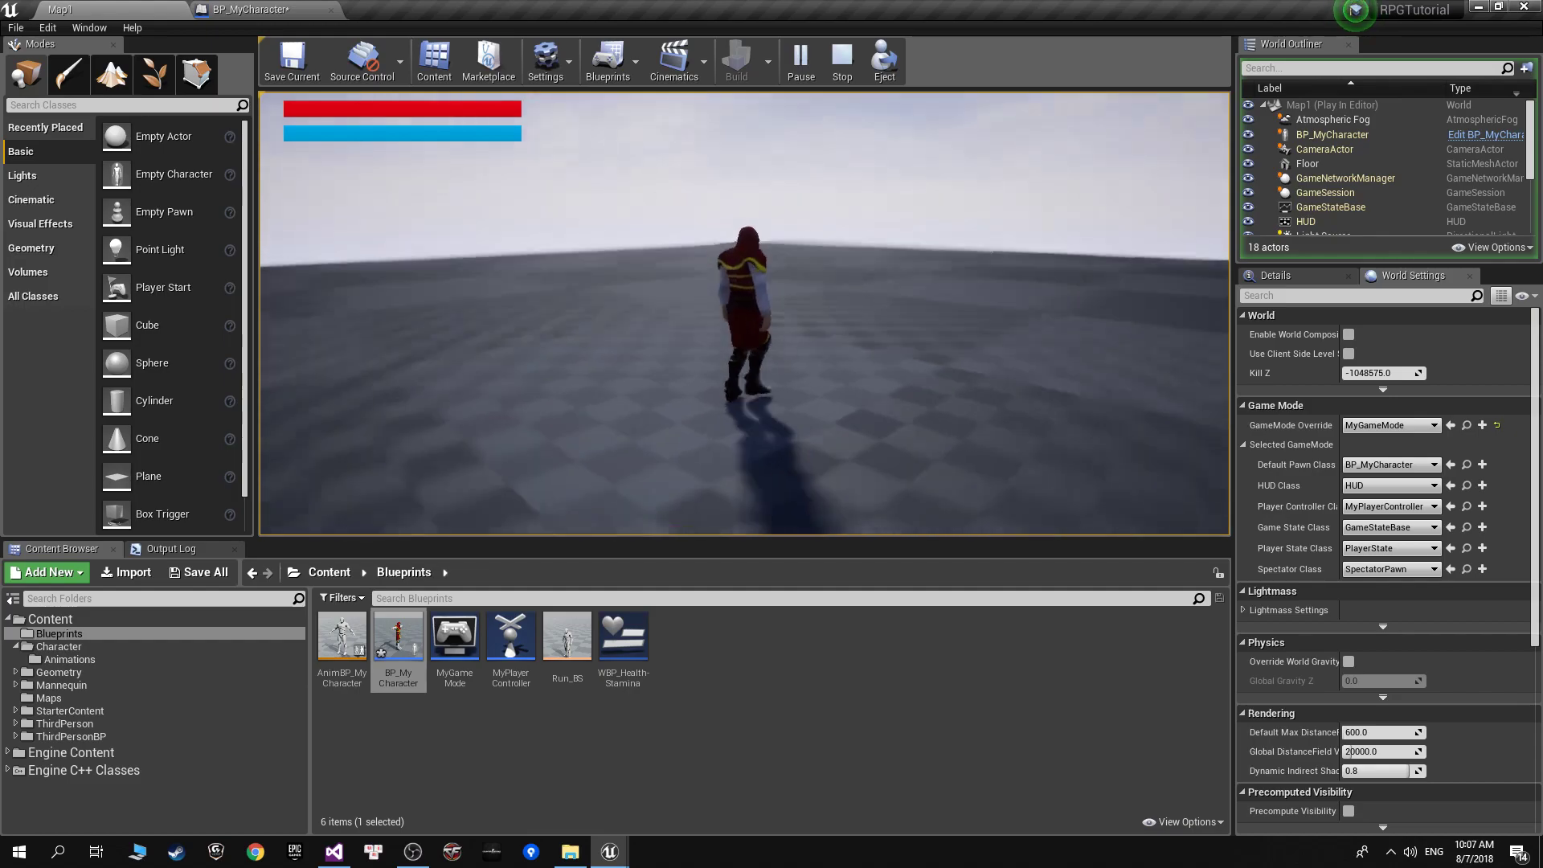
key("Escape")
left_click(283, 9)
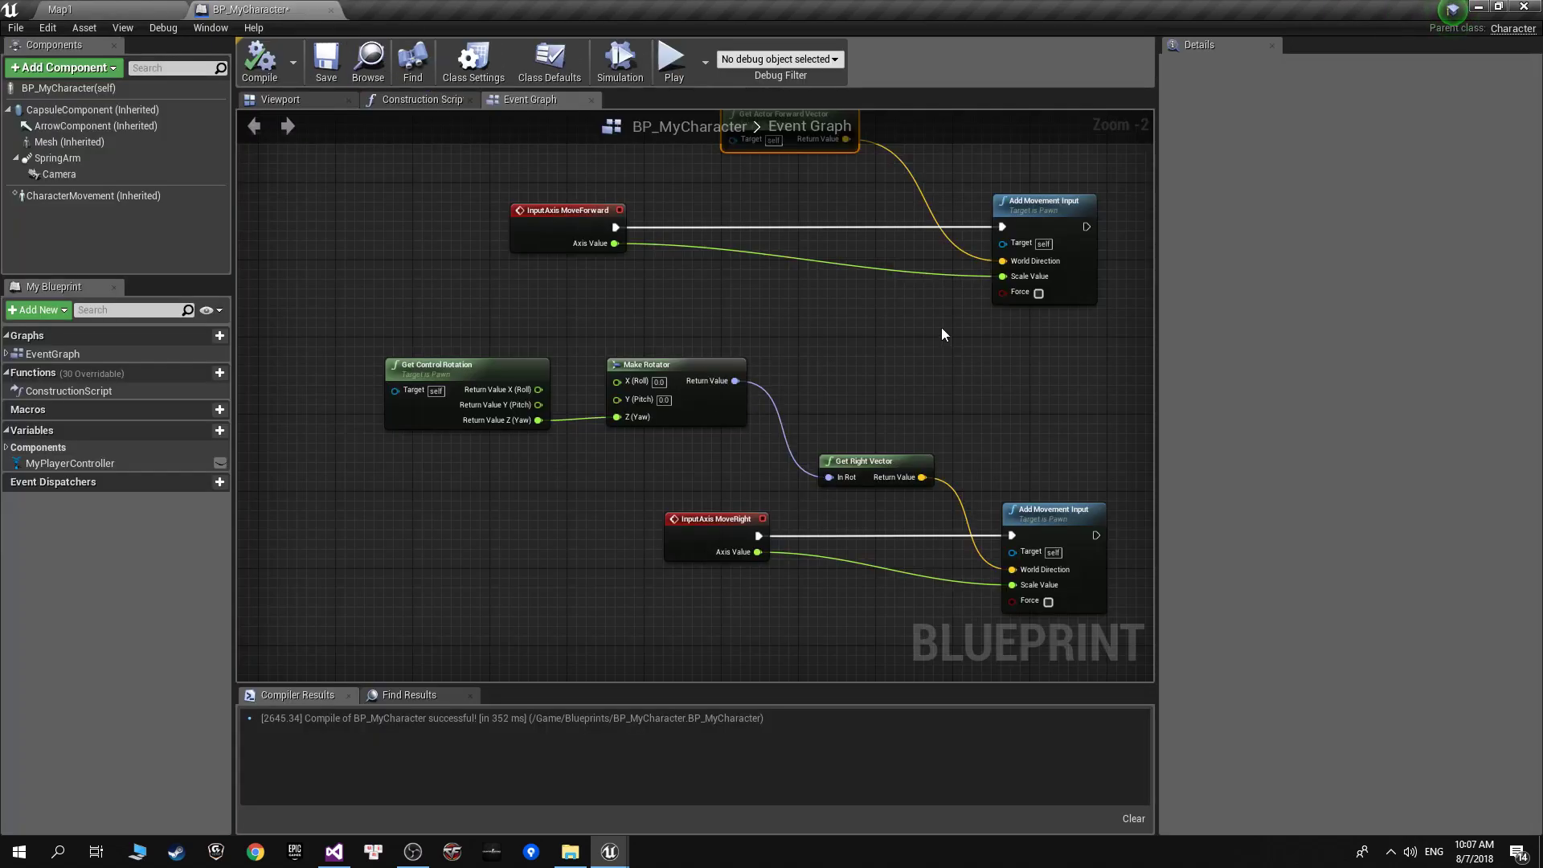
Replace the MoveRight control-rotation nodes with a Get Actor Forward Vector wired to World Direction.
key("Delete")
right_click(799, 388)
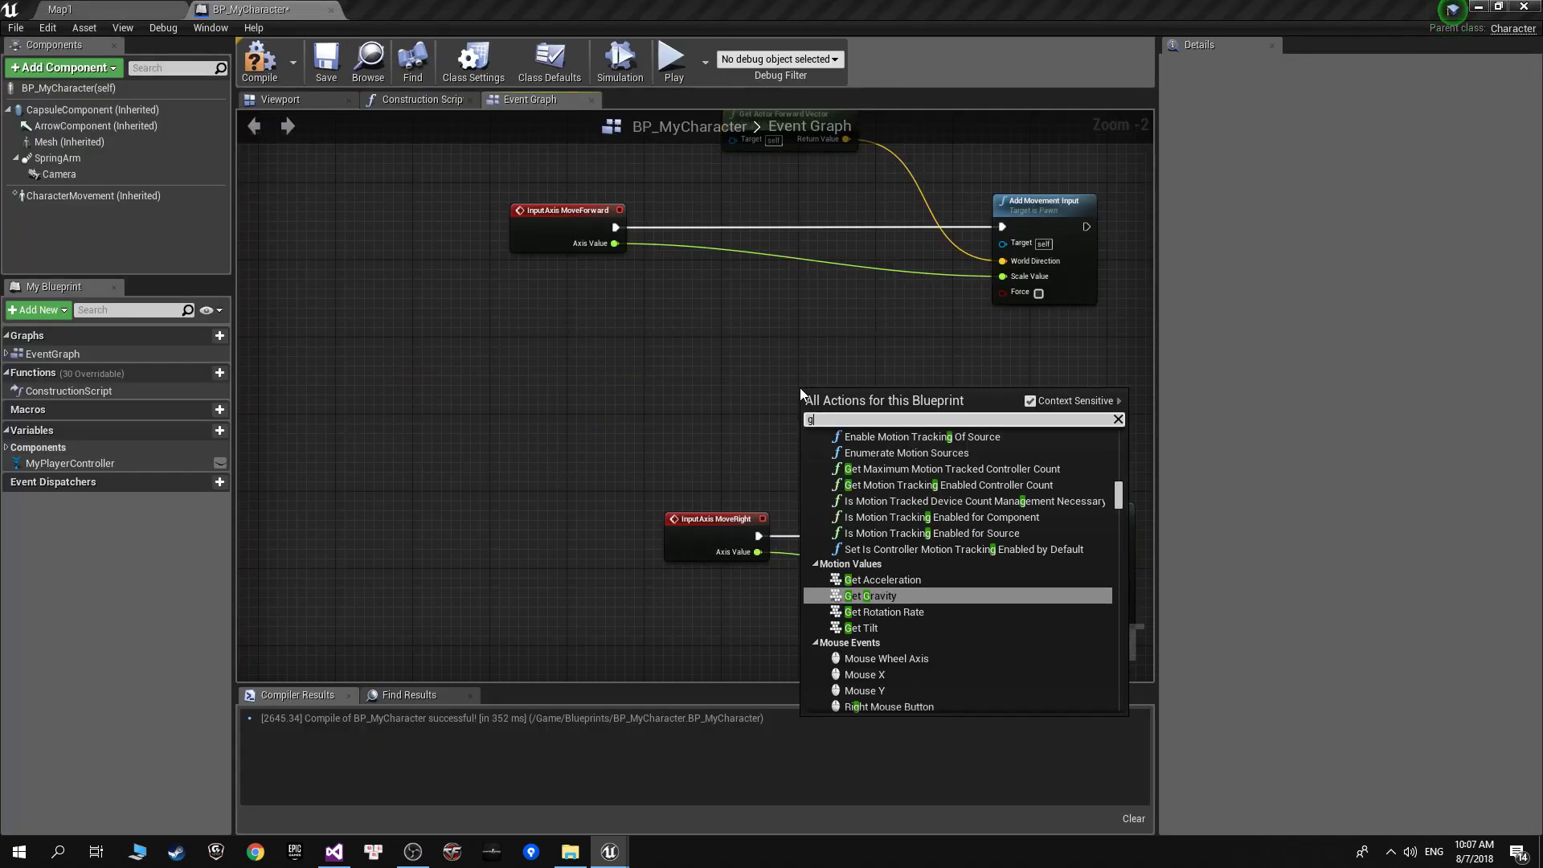
type("get forward")
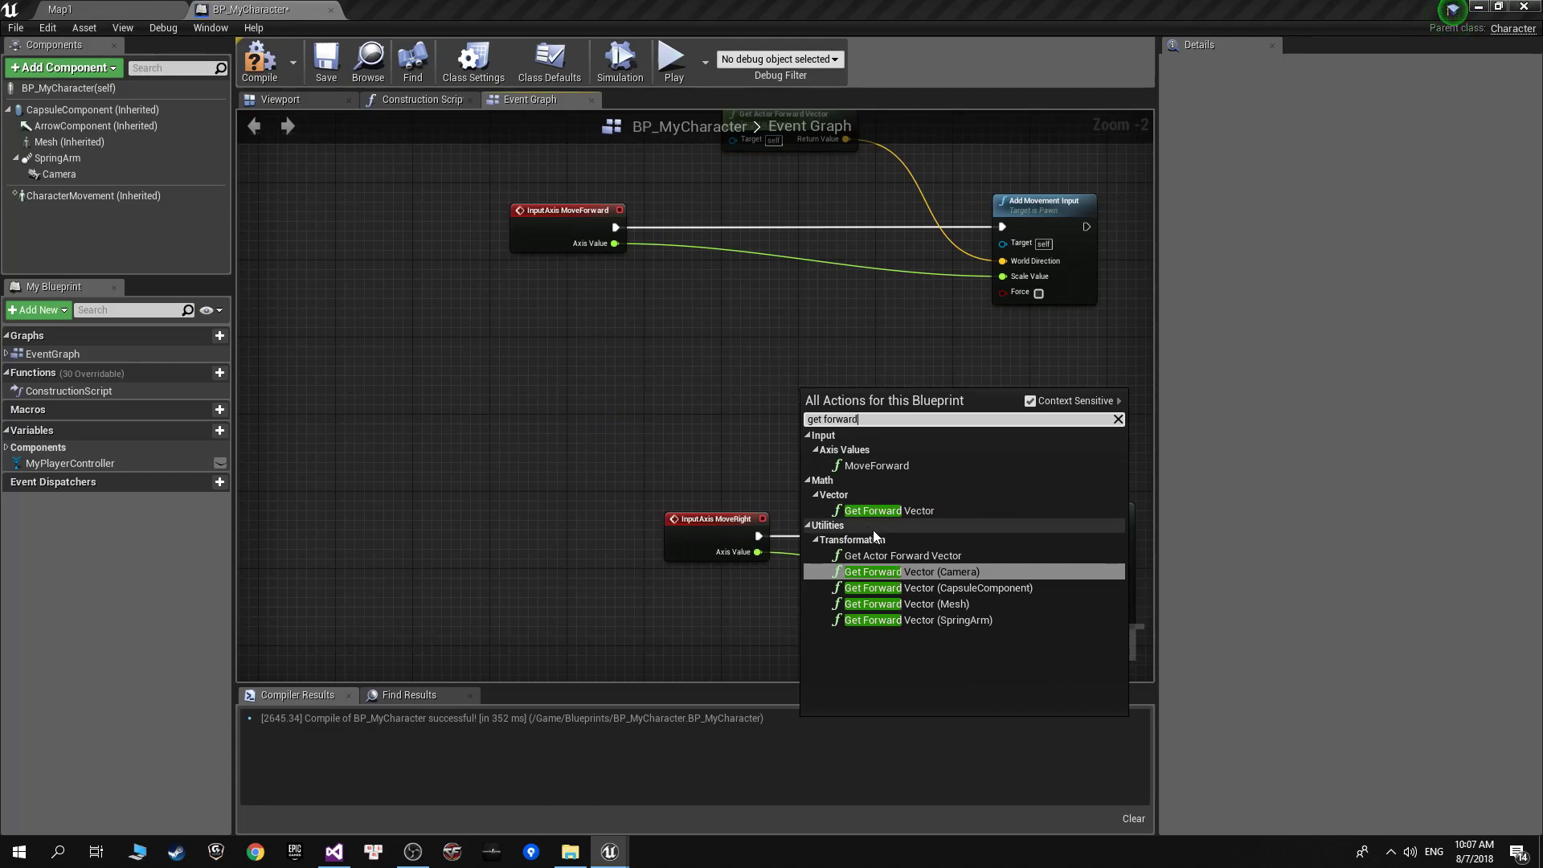
left_click(903, 555)
mouse_move(872, 402)
left_mouse_down()
mouse_move(841, 449)
mouse_move(1012, 576)
left_mouse_up()
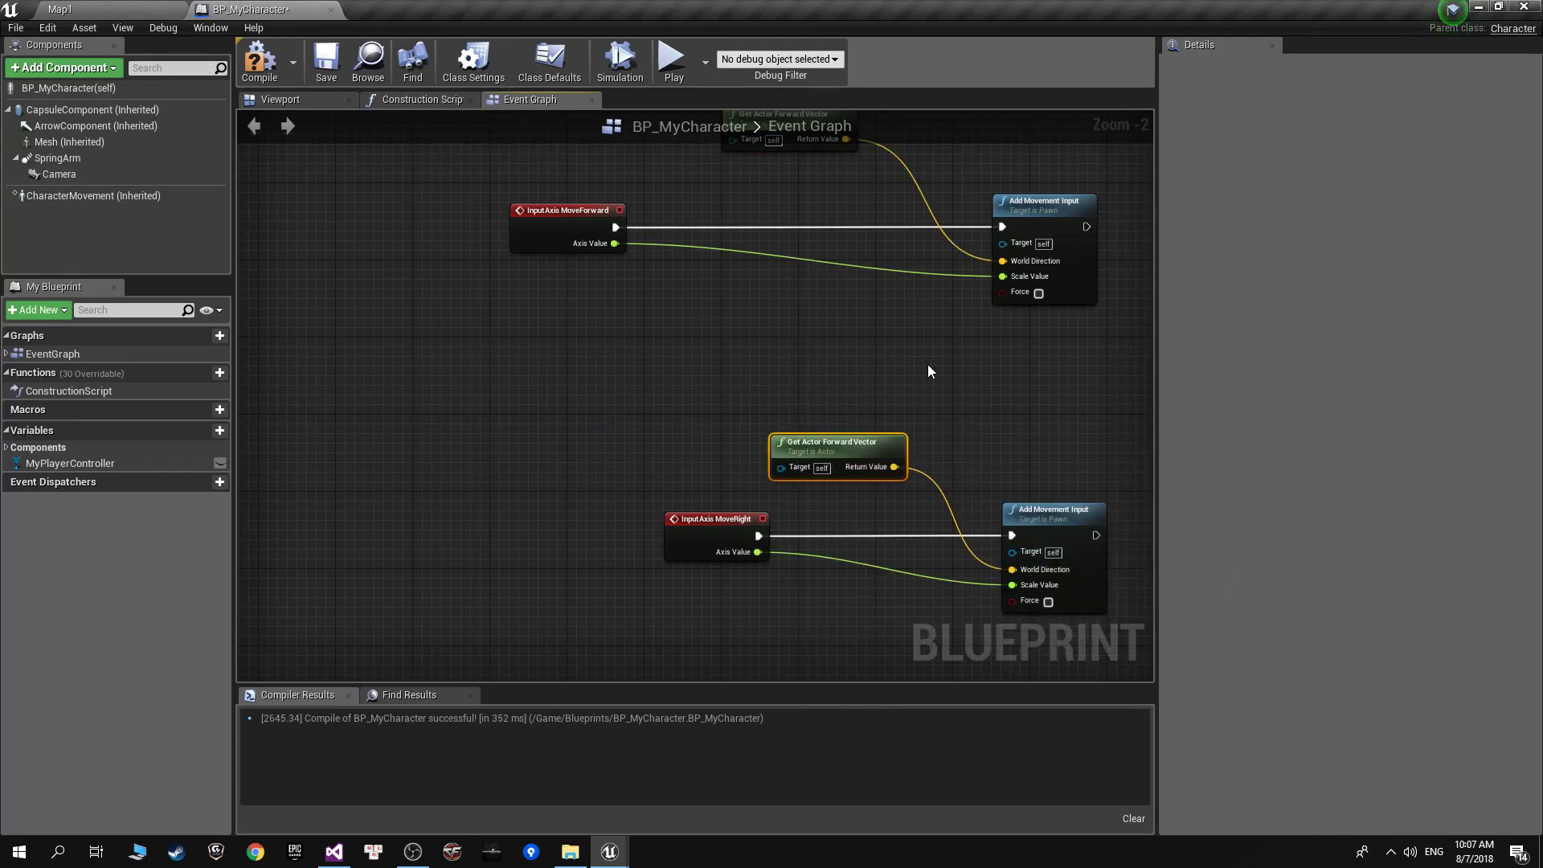
right_click_drag(931, 361, 928, 441)
left_click_drag(784, 209, 820, 246)
right_click_drag(819, 246, 659, 185)
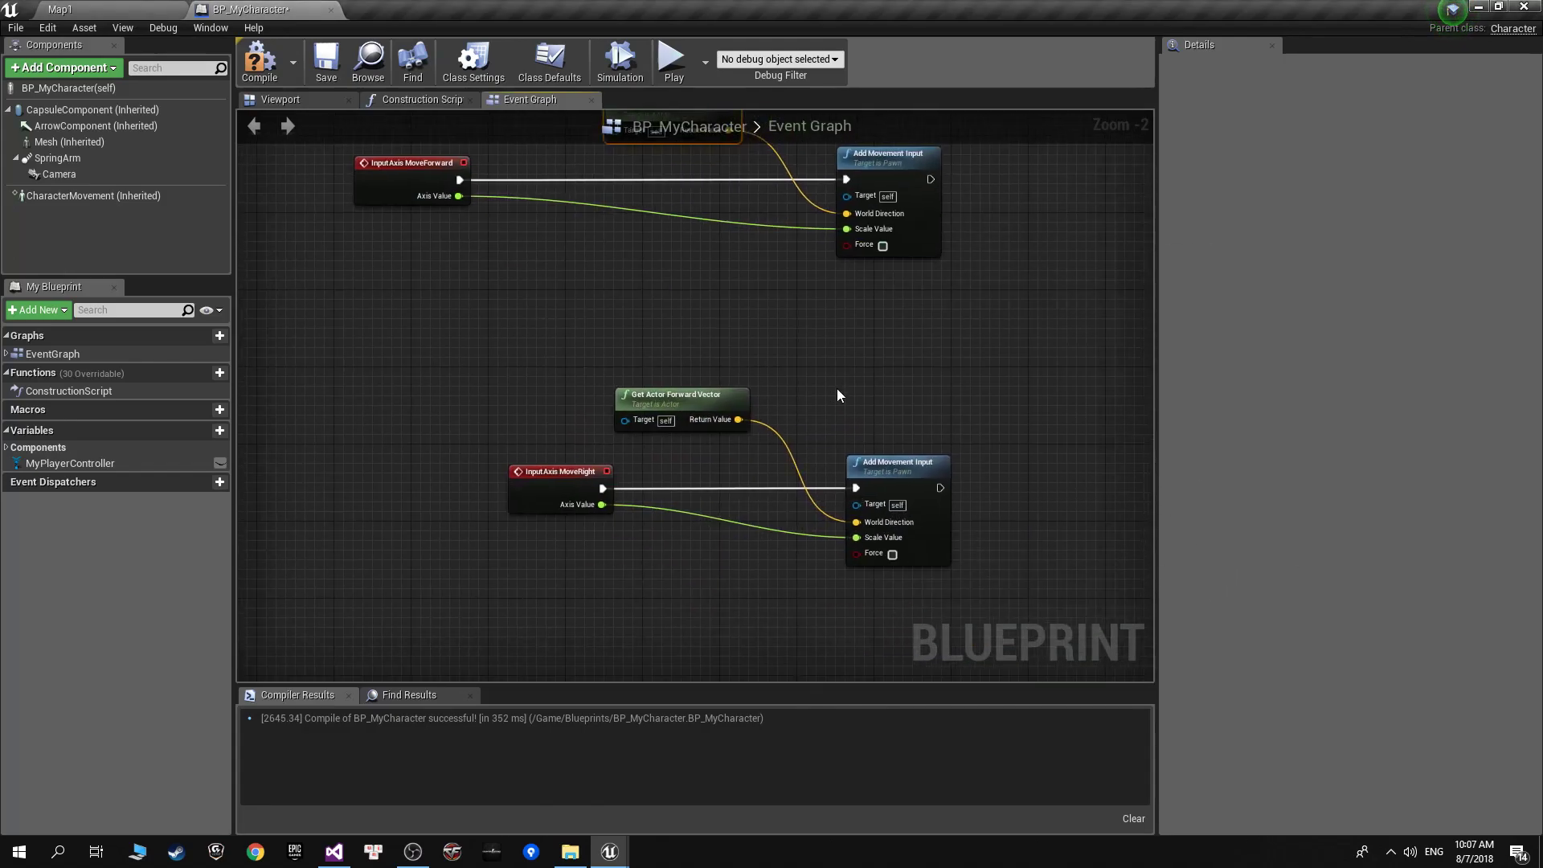
Briefly play-test Map1 with that wiring and stop.
left_click(125, 8)
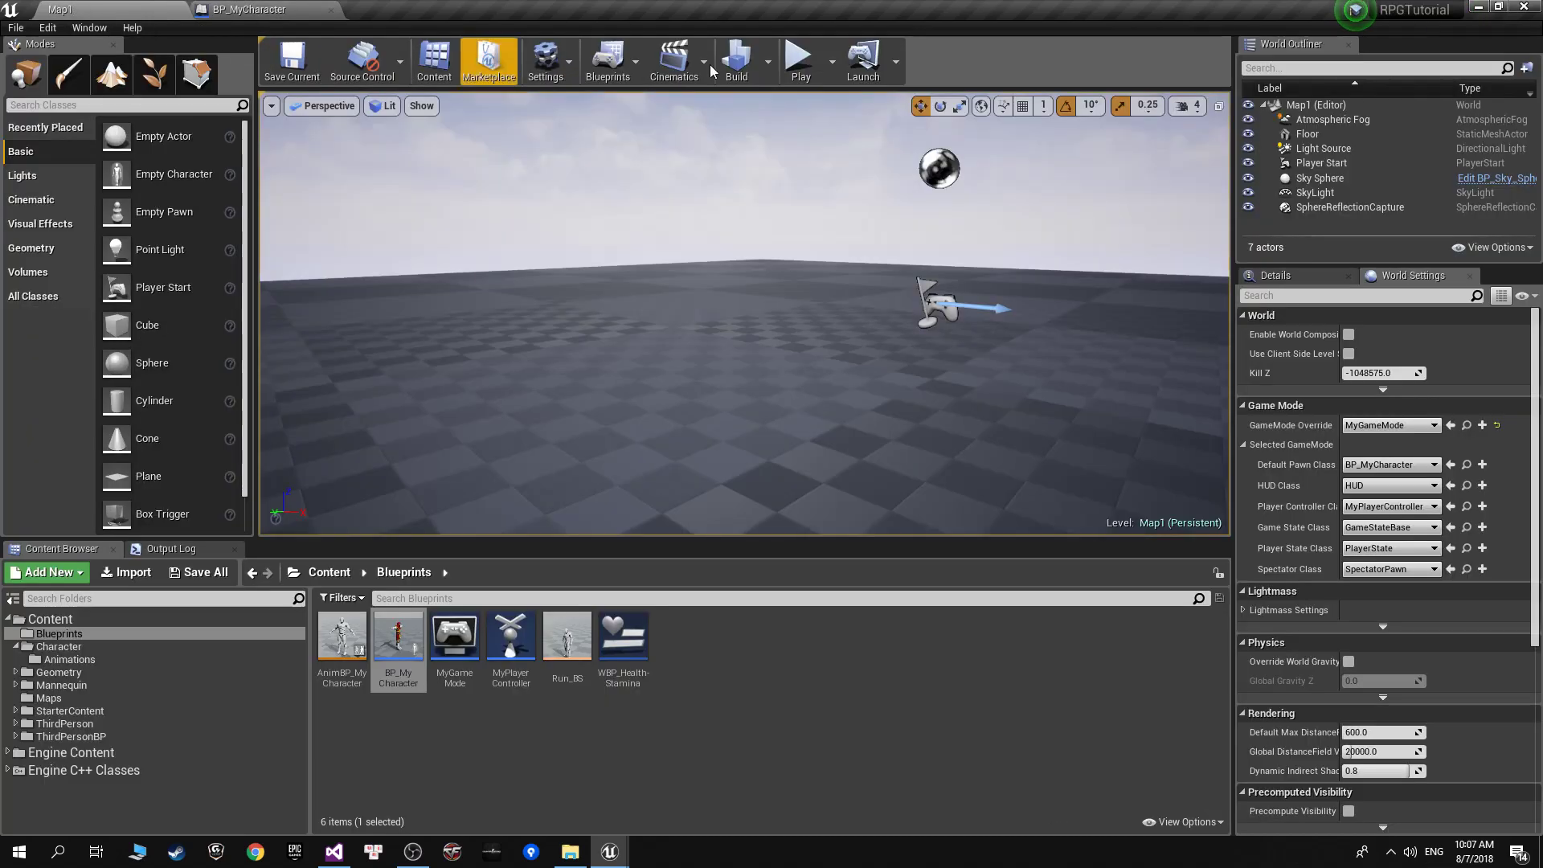
left_click(800, 60)
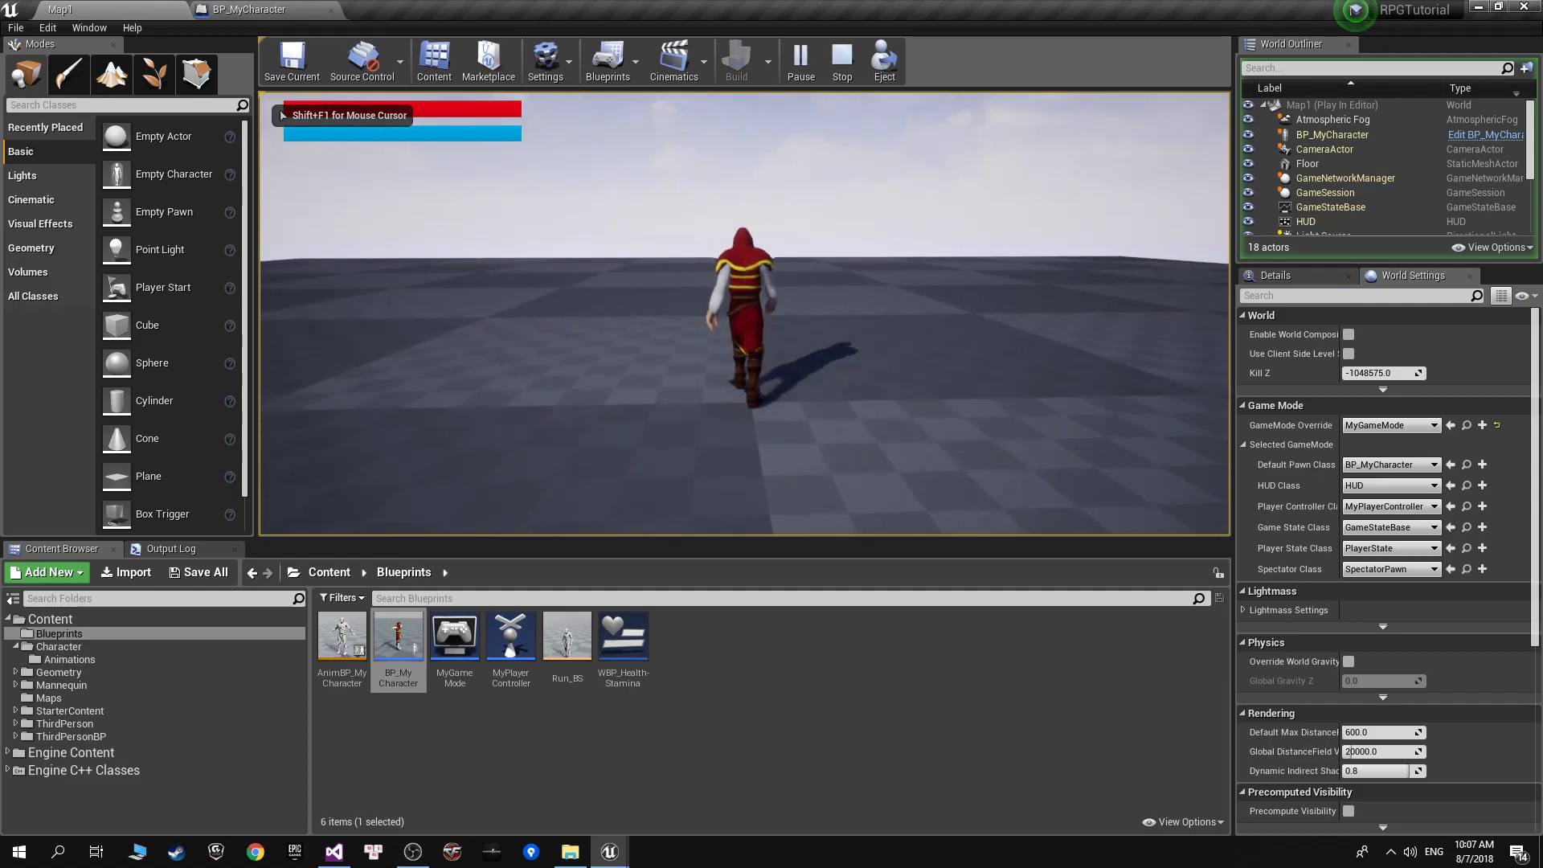
key("Escape")
Swap the lower forward vector for Get Actor Right Vector connected to World Direction.
key("Delete")
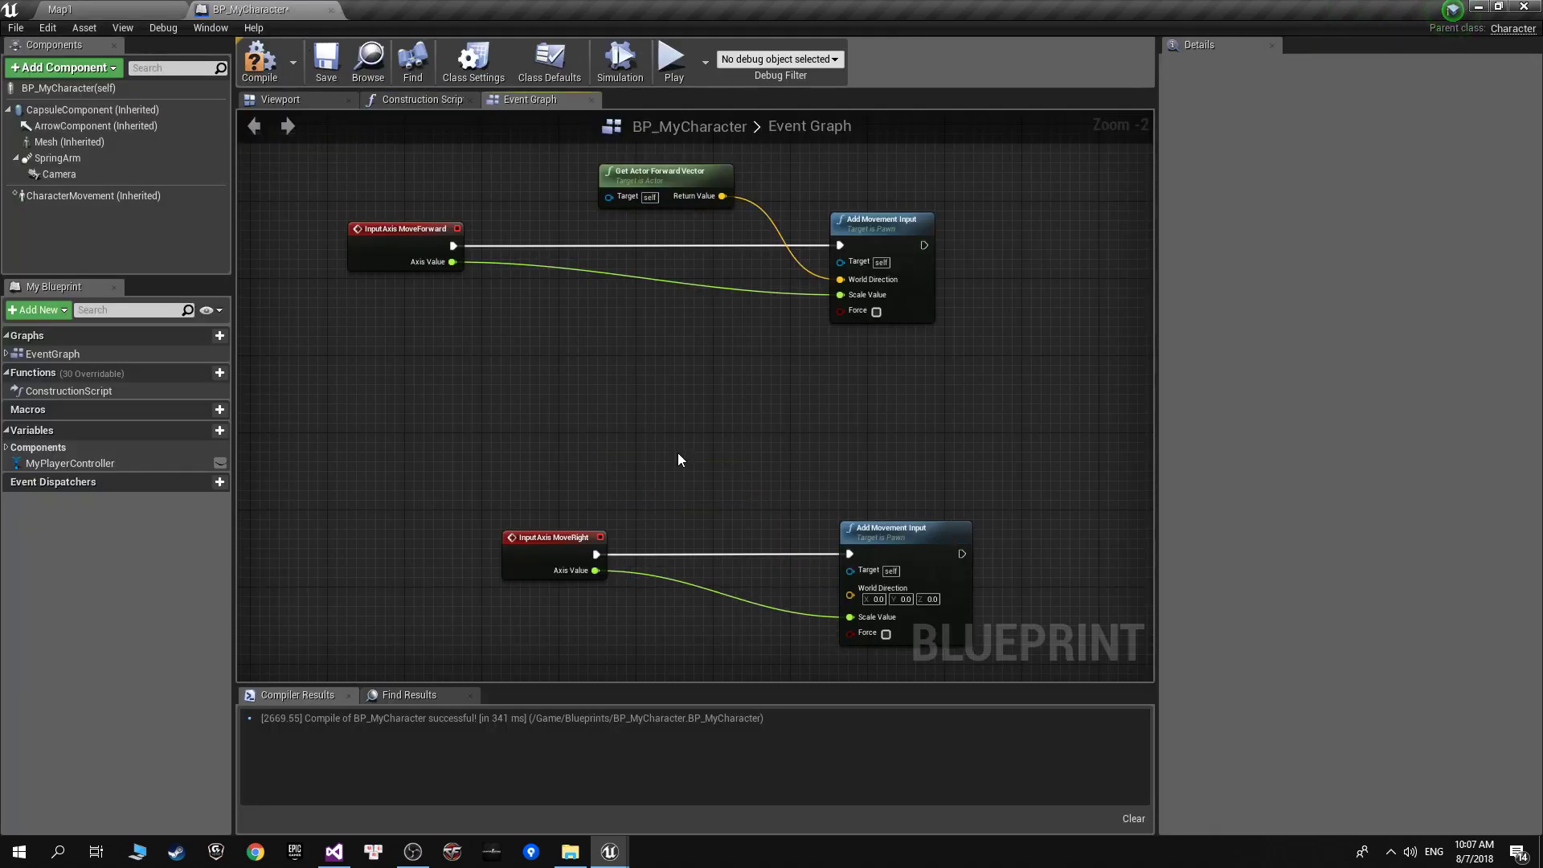
right_click(679, 459)
type("get right ve")
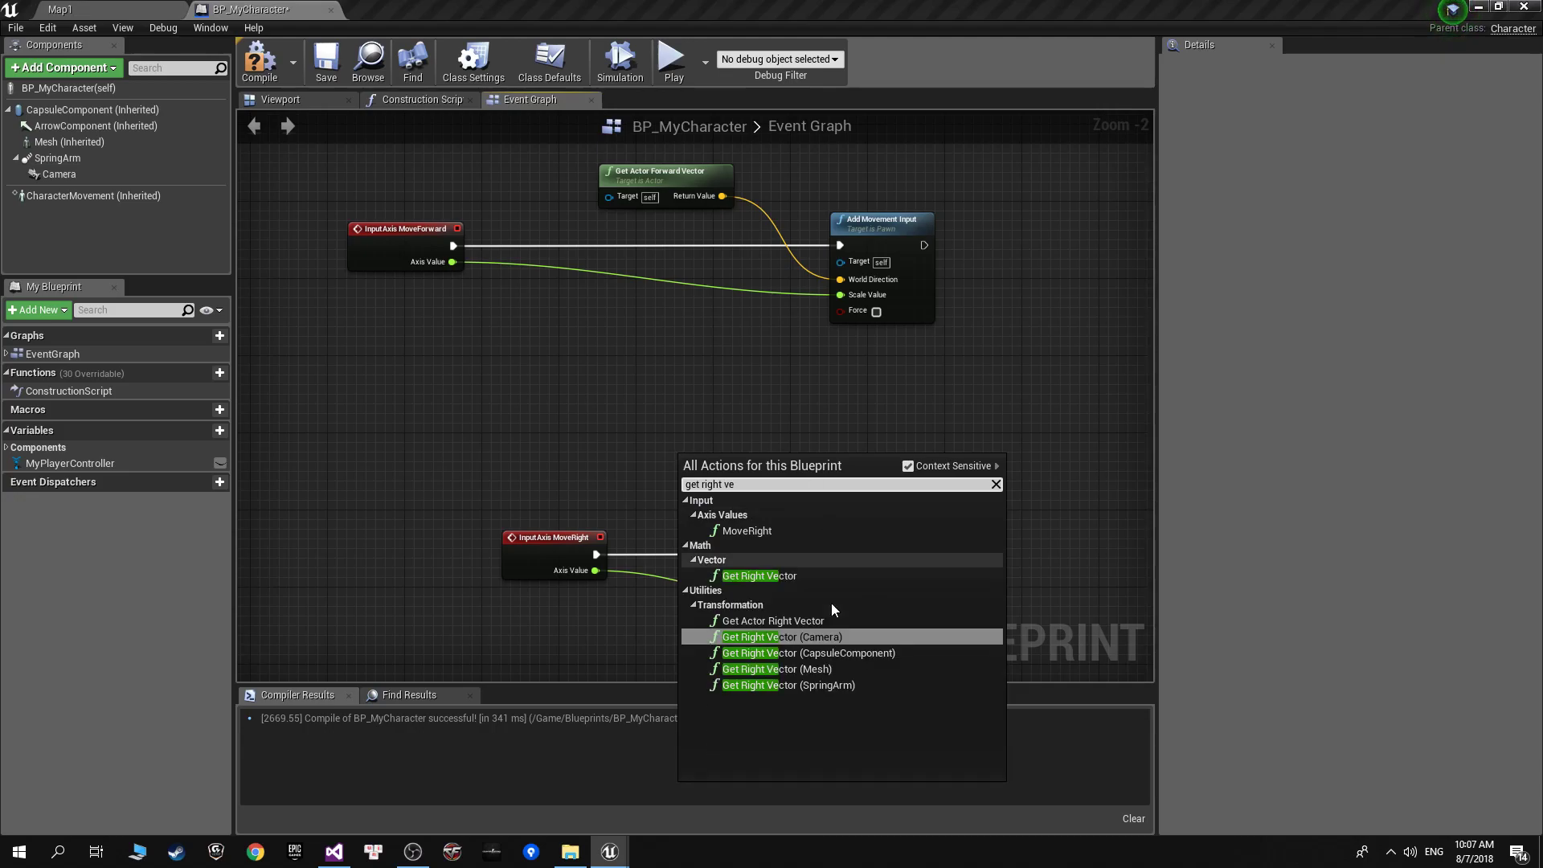
left_click(811, 620)
left_click_drag(799, 486, 809, 504)
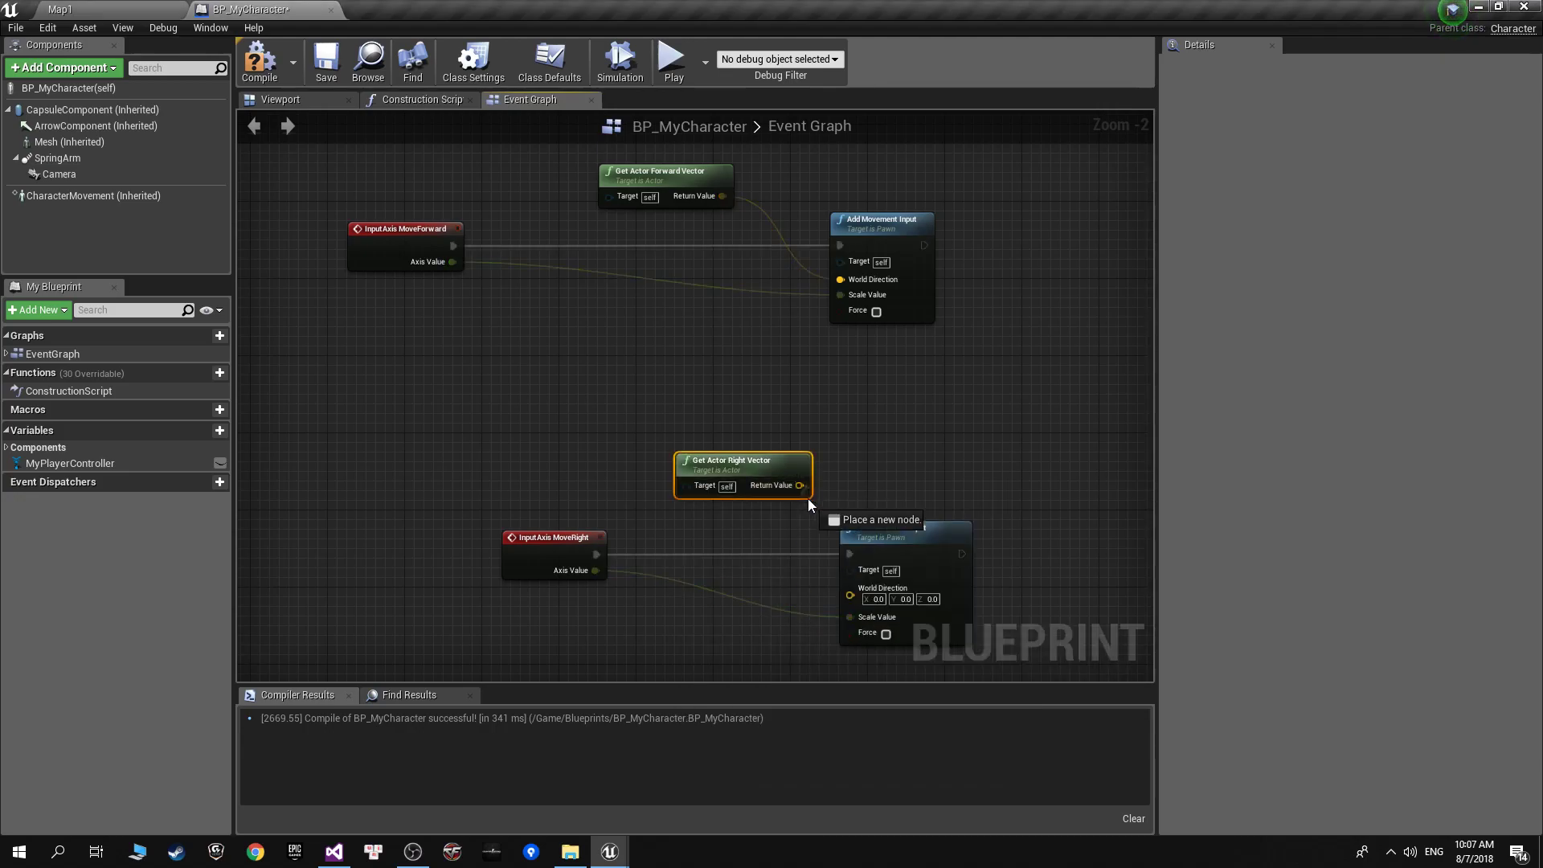
left_click_drag(871, 598, 871, 598)
Compile the blueprint and play-test strafing in Map1 with Alt+P, then stop.
left_click(259, 63)
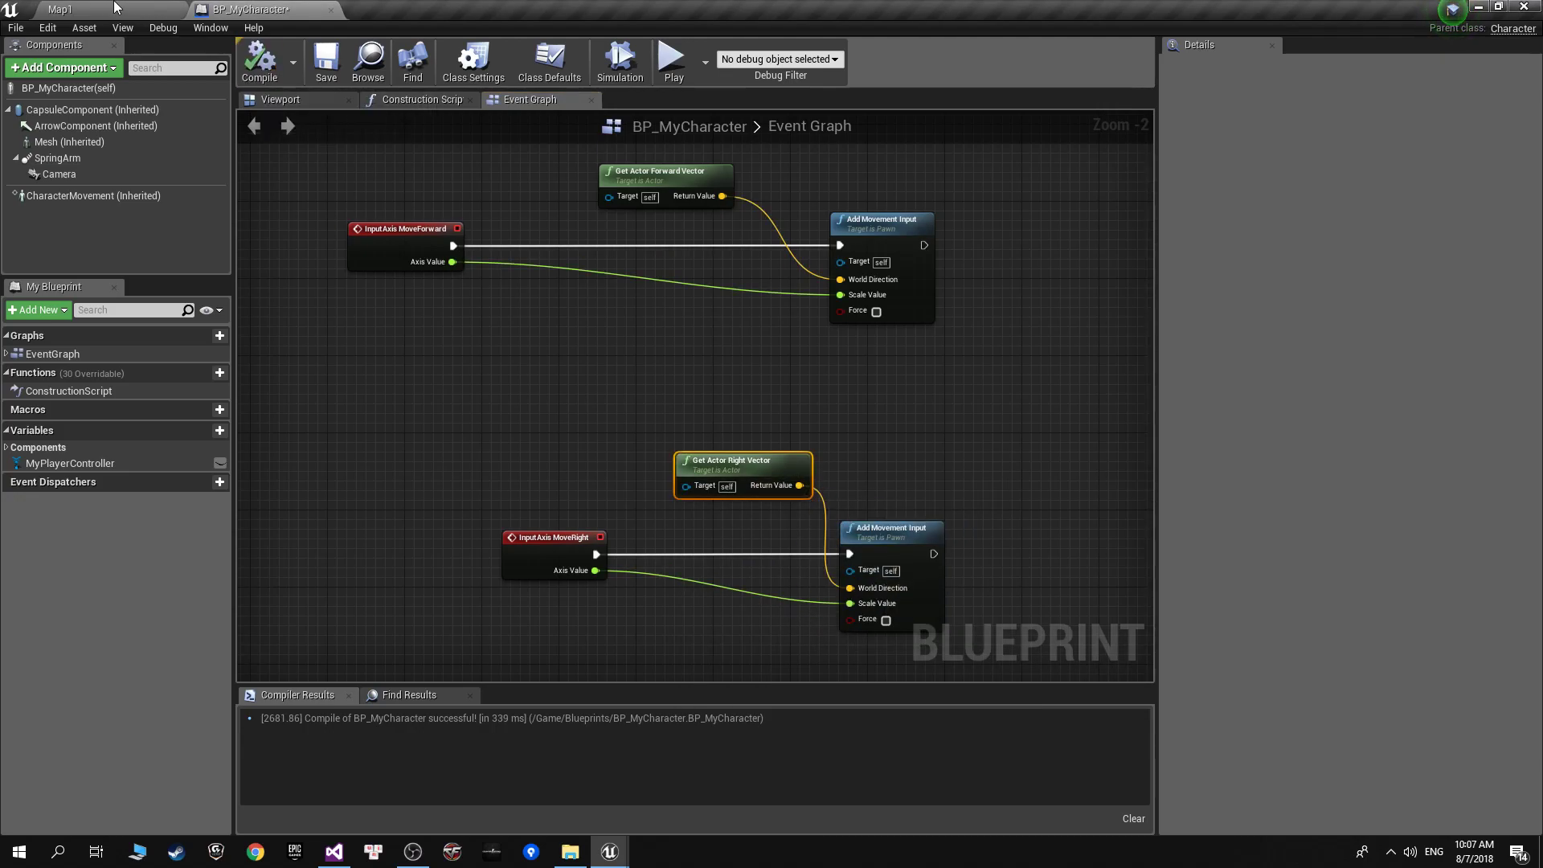
left_click(60, 9)
key("alt+p")
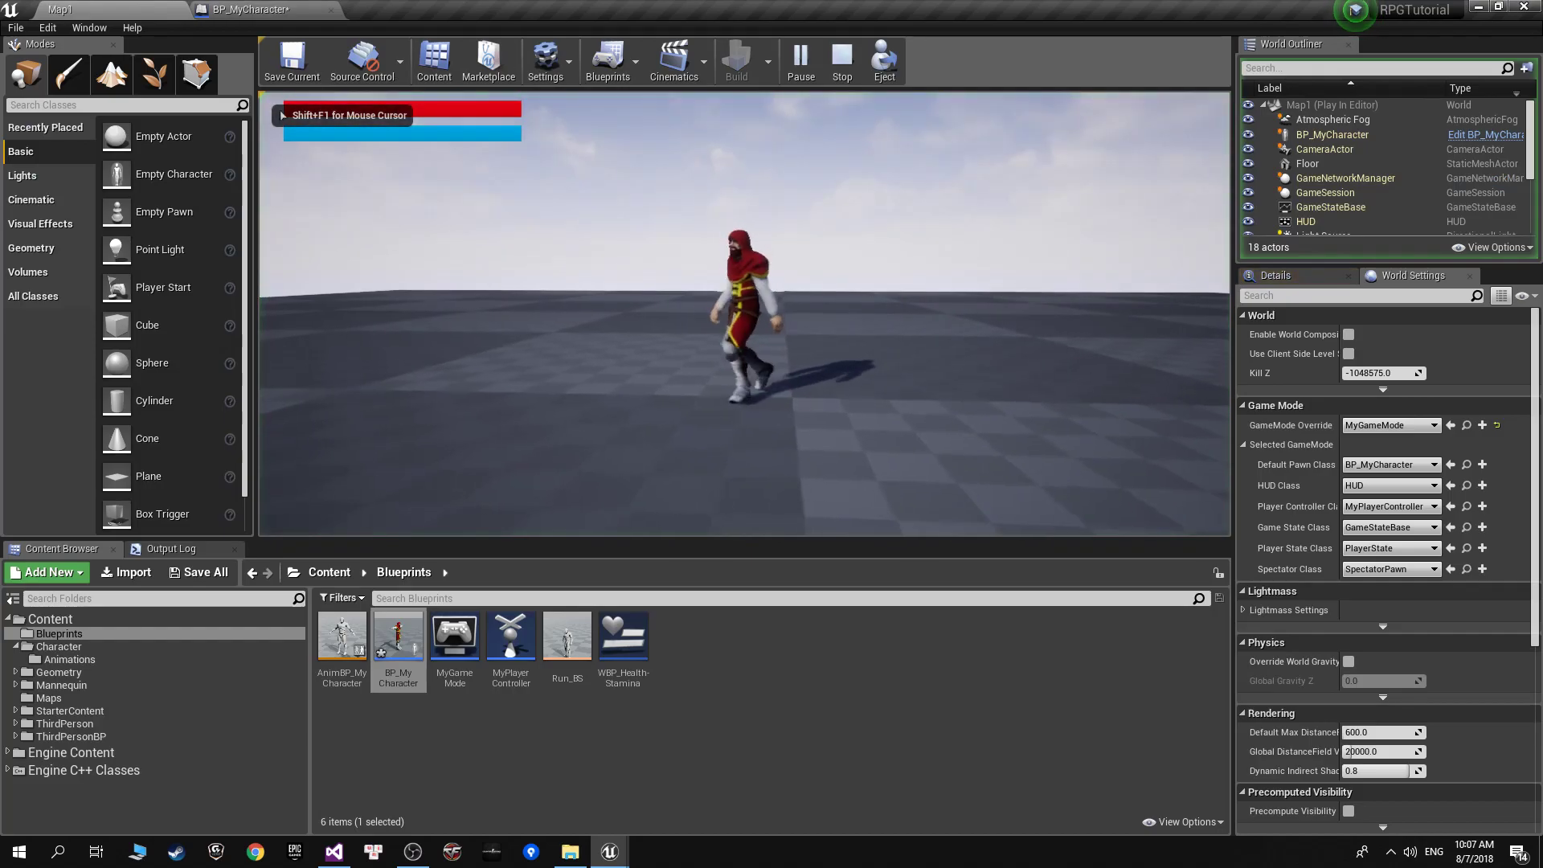
key("Escape")
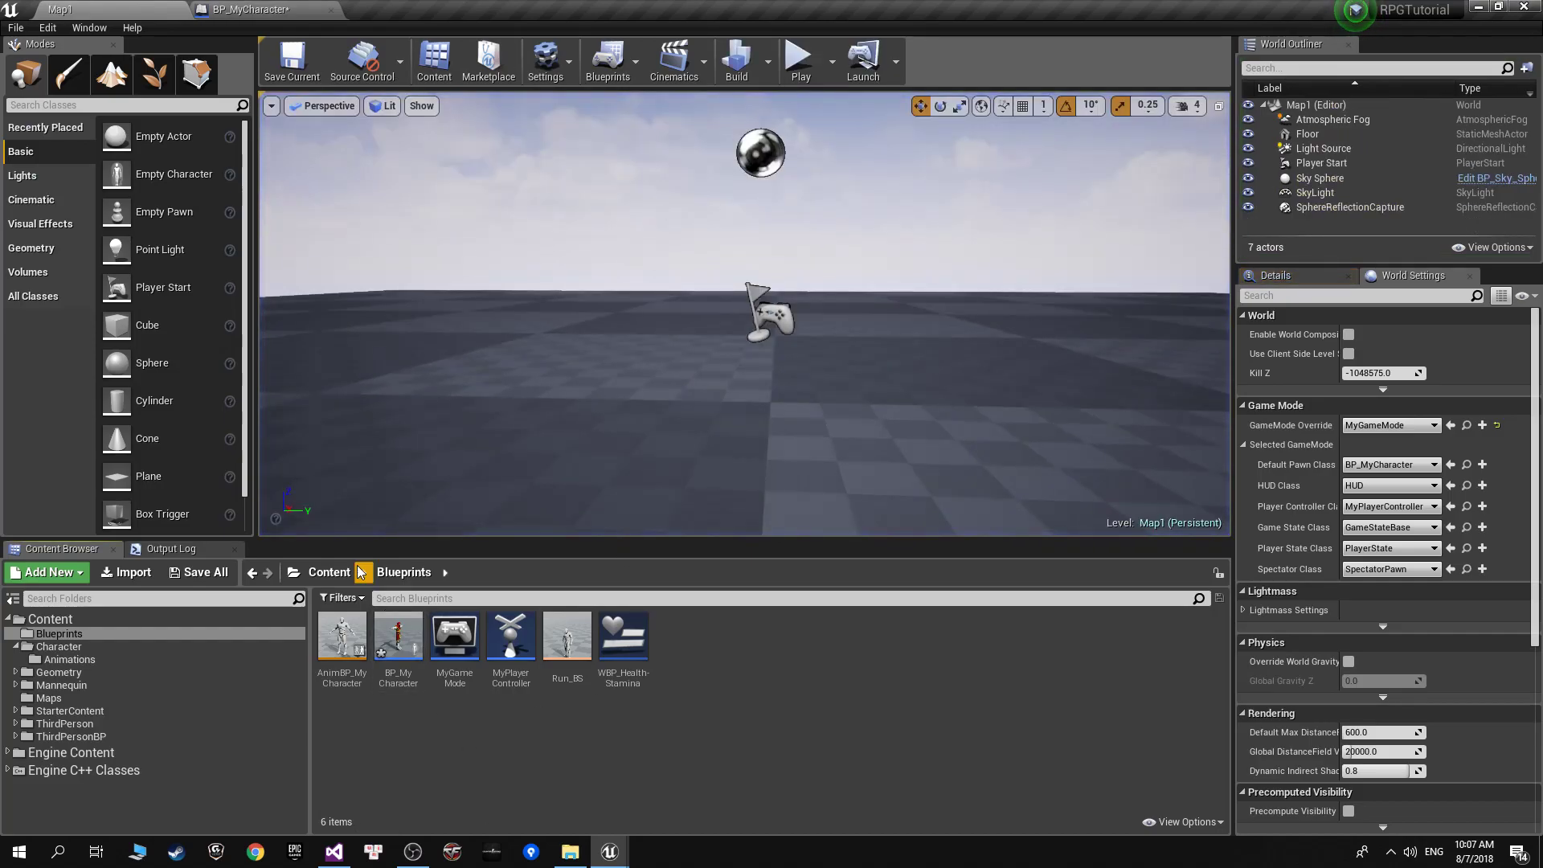
Browse Content > Character > Animations, open the Run_BS blend space to inspect it, then close it.
left_click(329, 571)
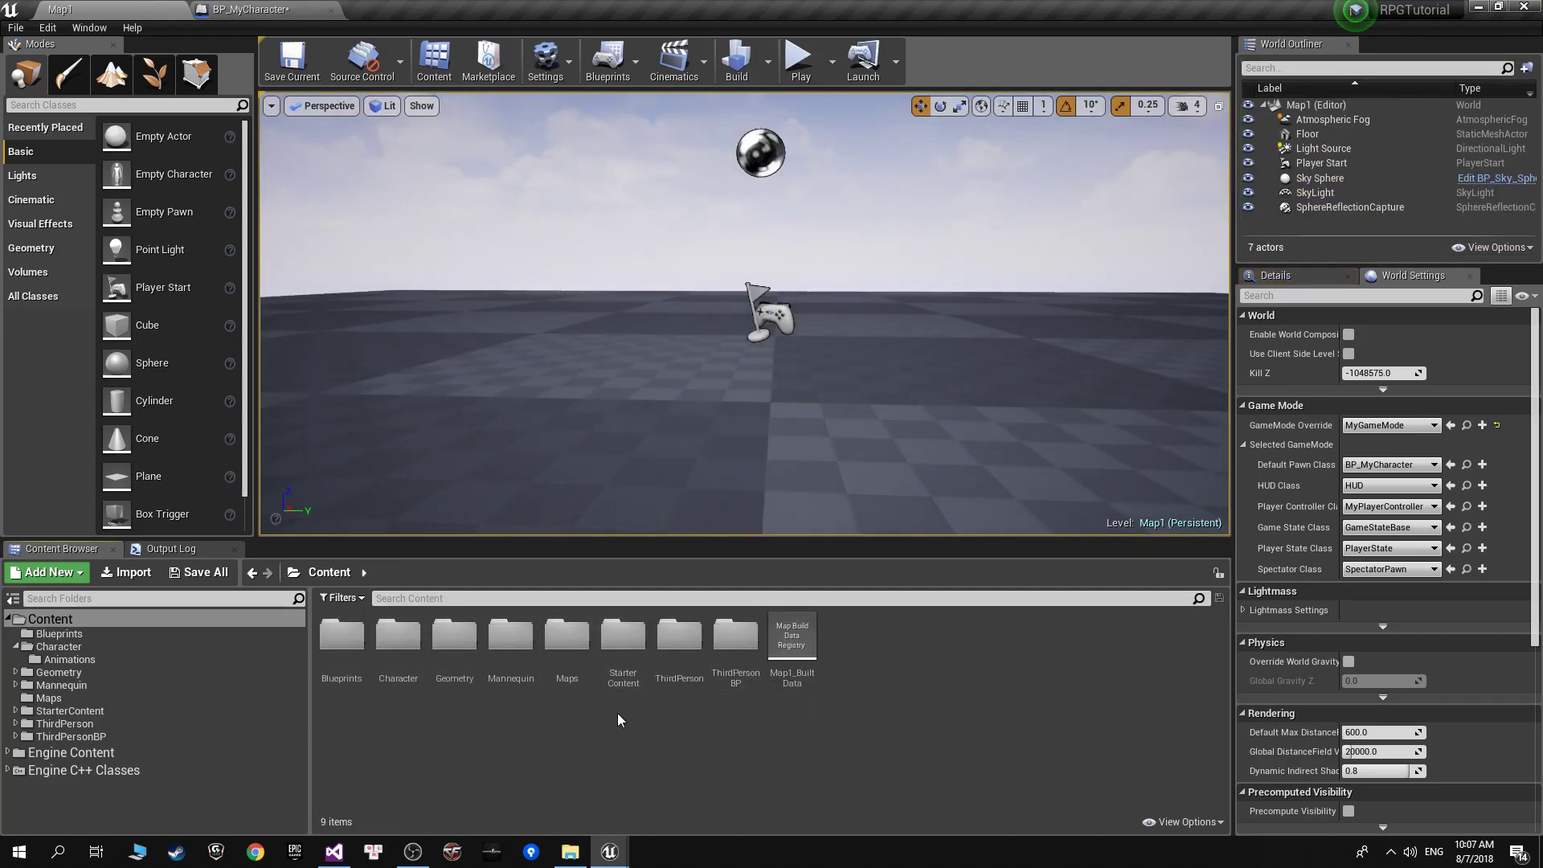
left_click(1465, 466)
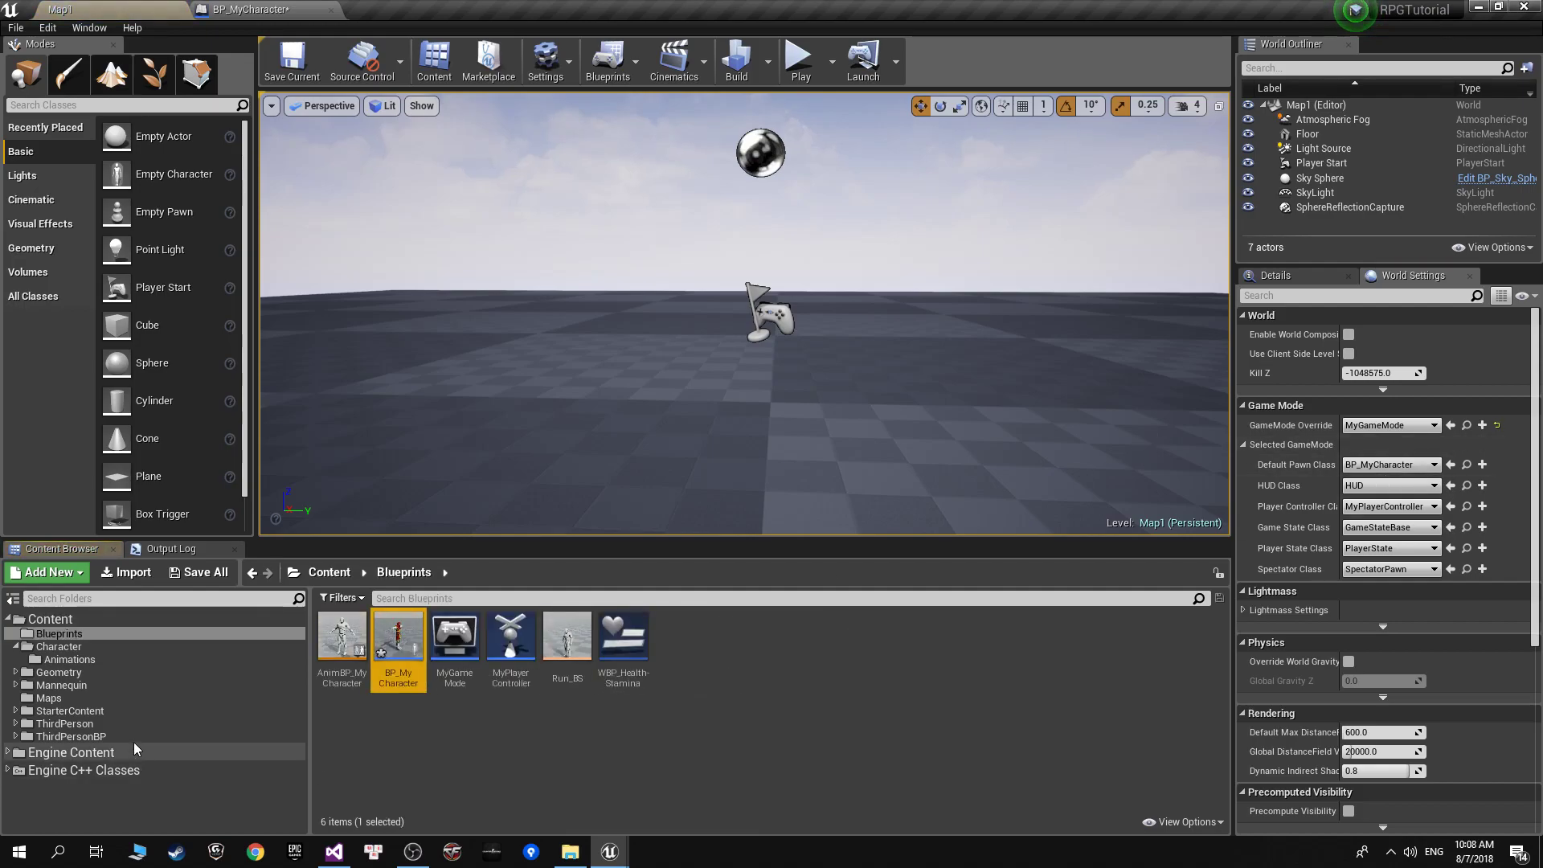
left_click(71, 648)
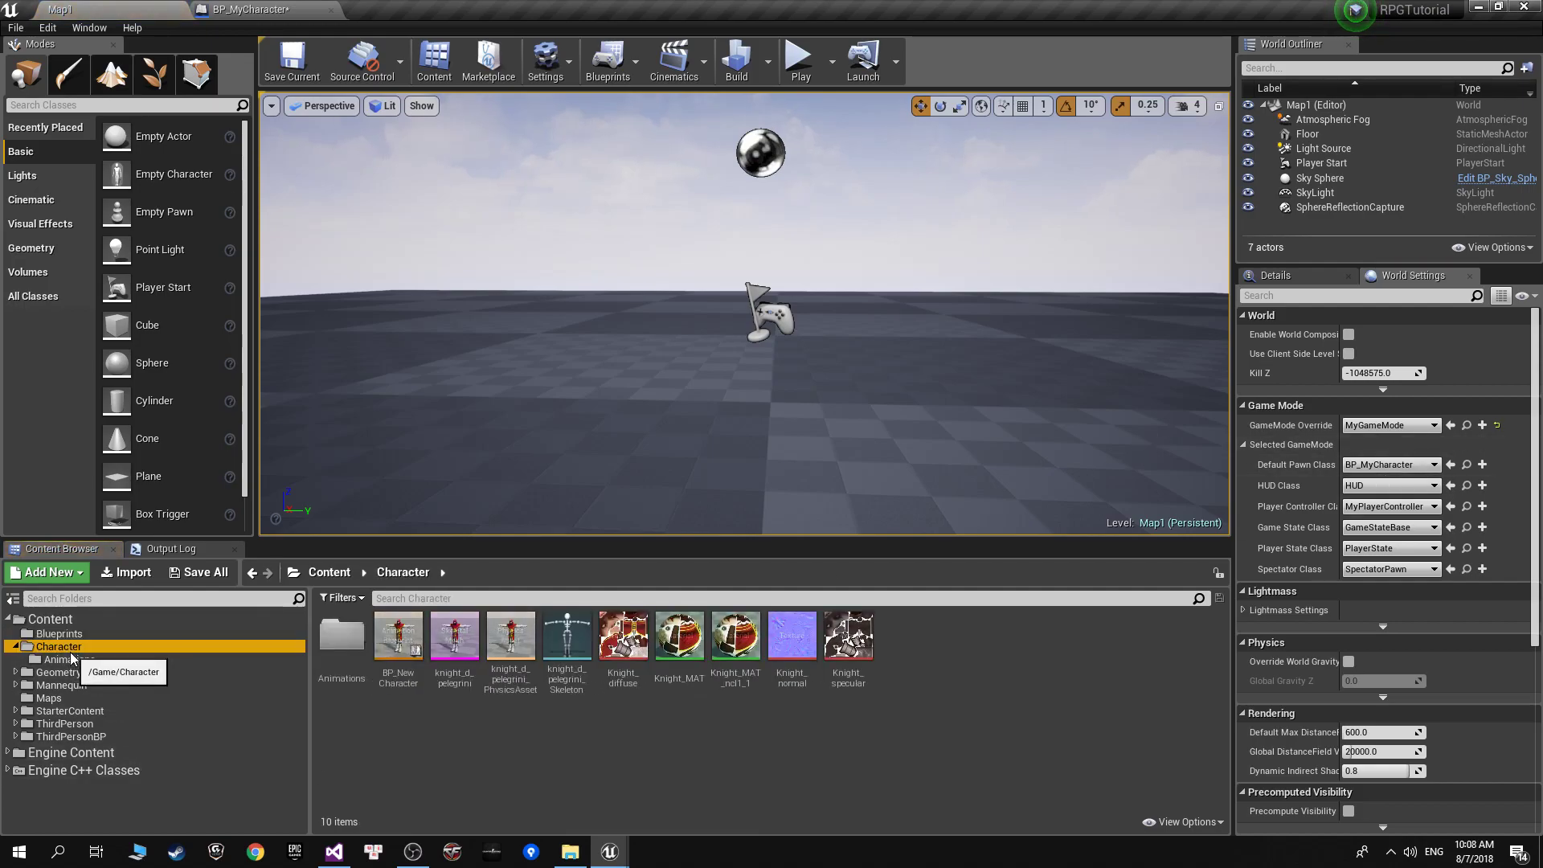
double_click(354, 665)
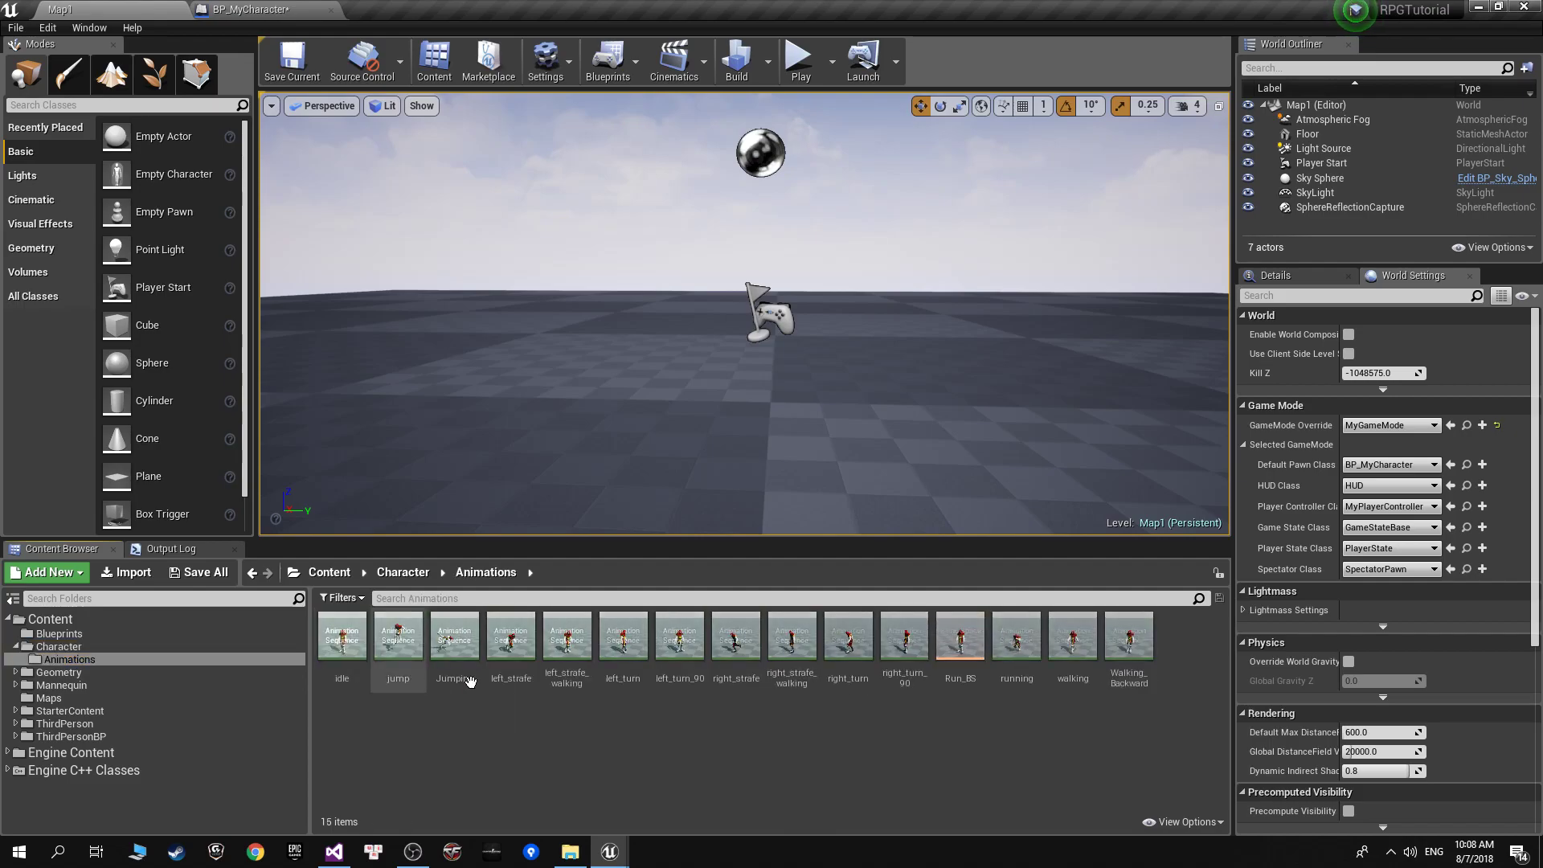
double_click(960, 666)
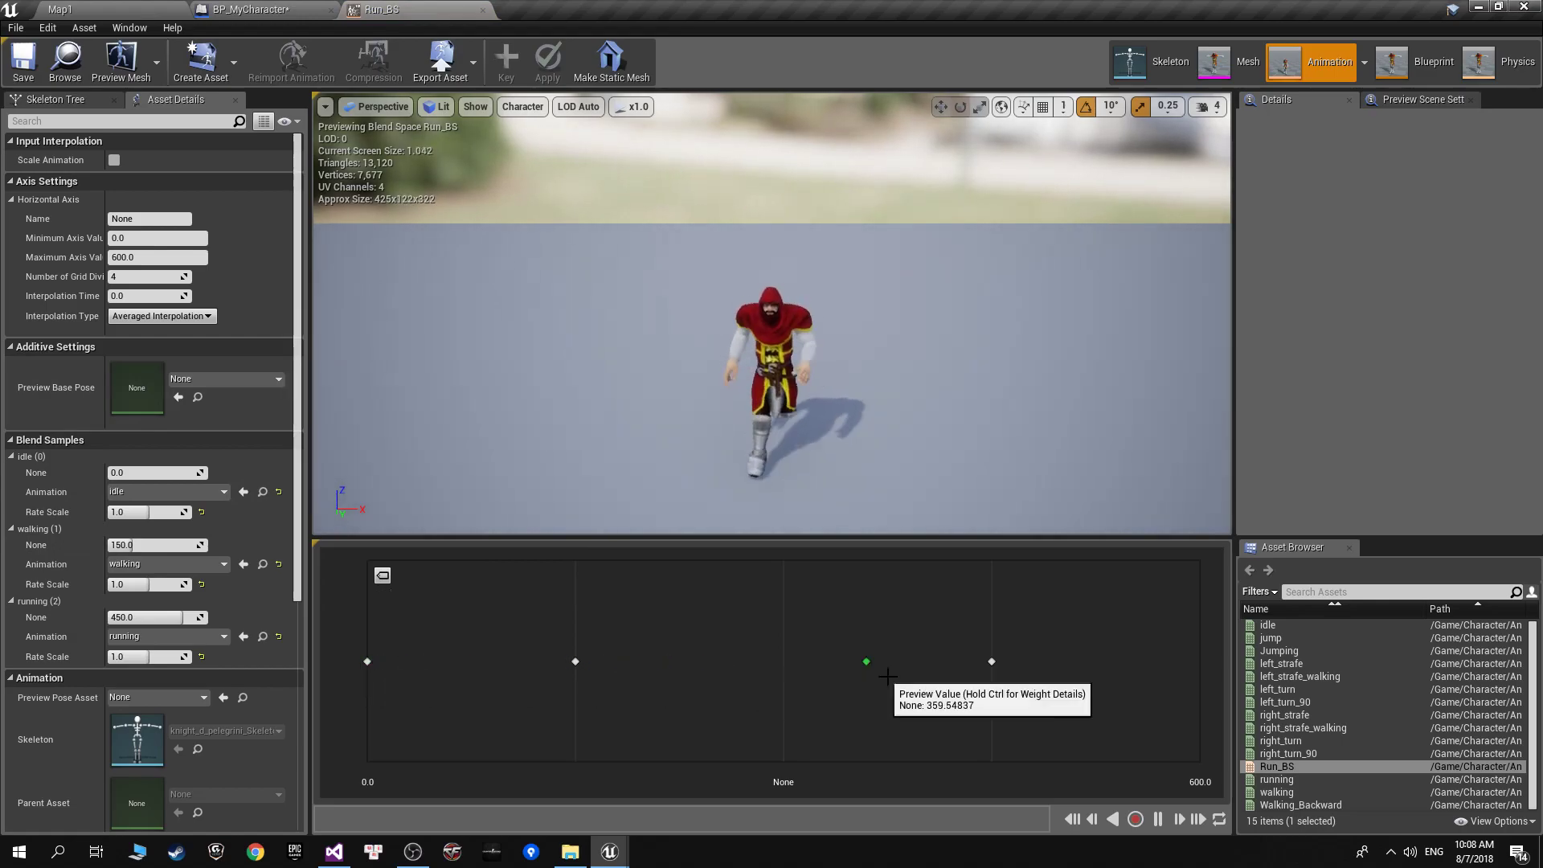
left_click(482, 11)
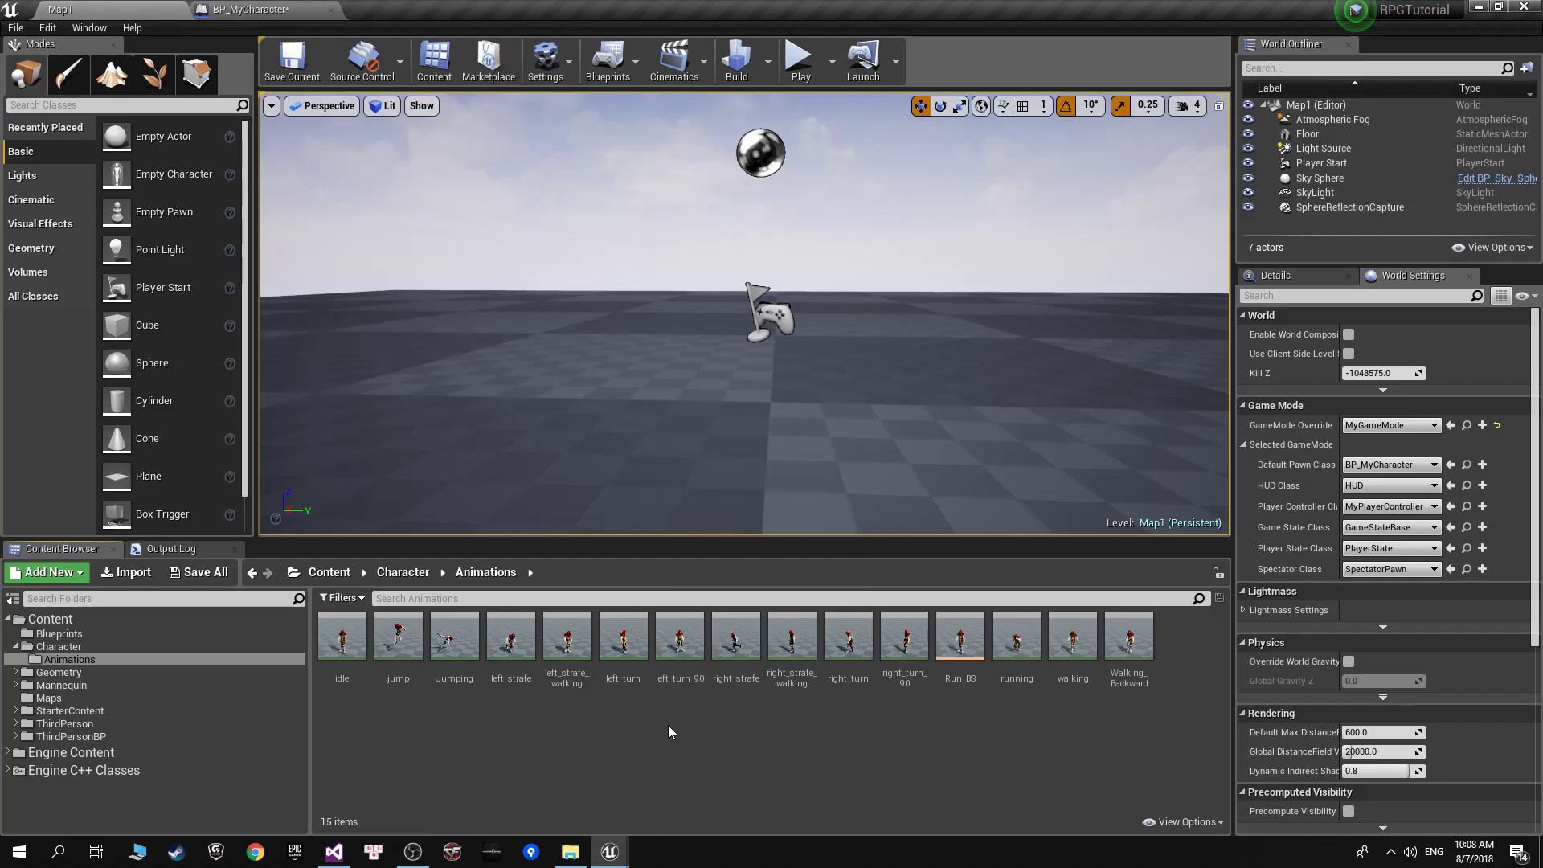
Create a Blend Space on knight_d_pelegrini_Skeleton named StrafeJog_BS in the Animations folder.
right_click(672, 723)
mouse_move(728, 587)
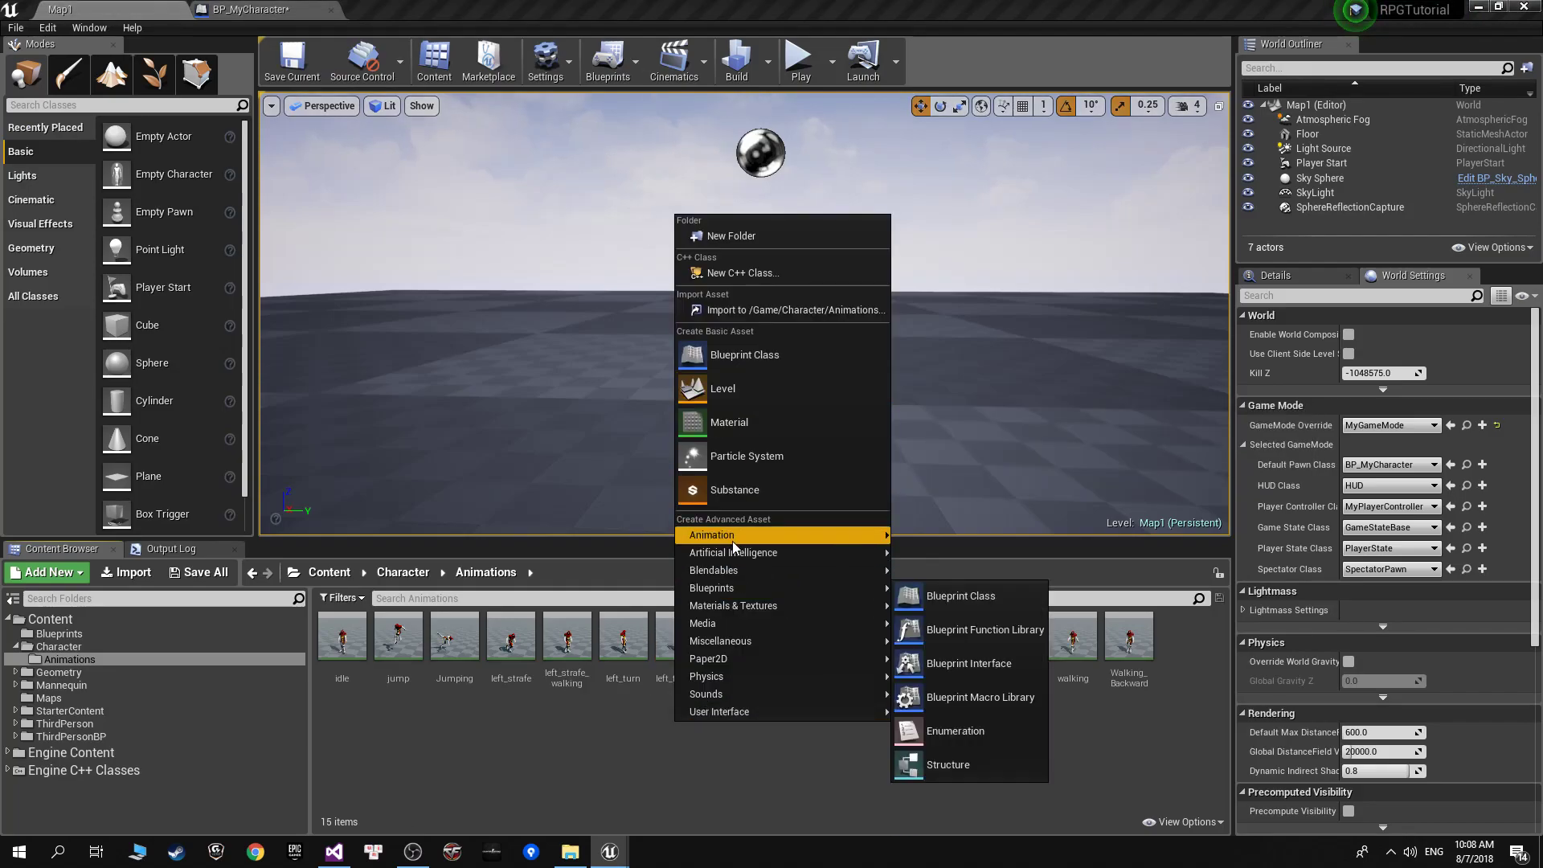
mouse_move(732, 542)
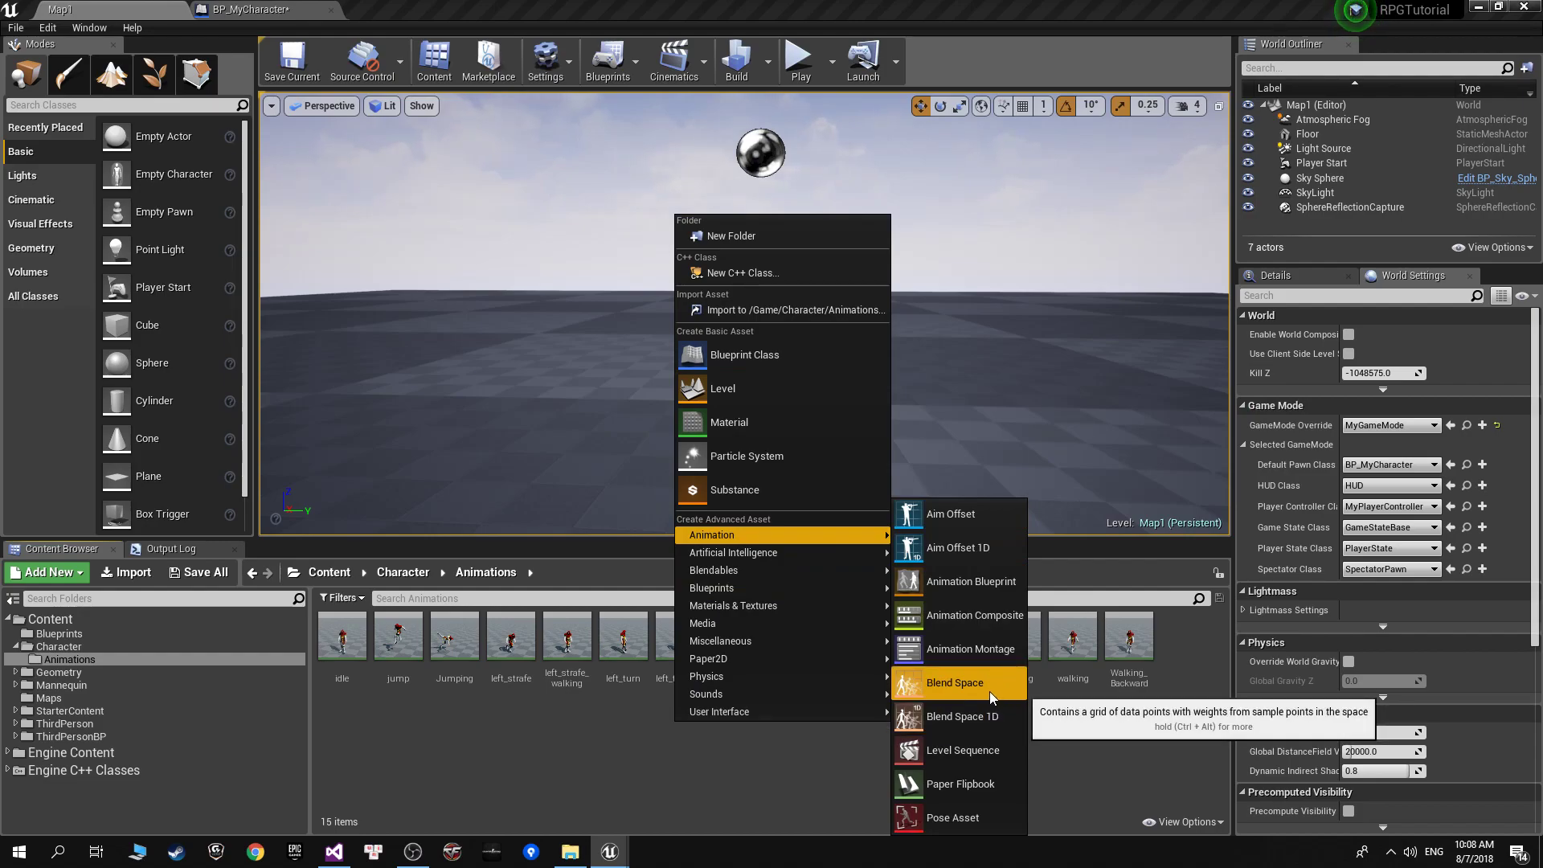
left_click(990, 693)
left_click(641, 247)
type("StrafeJog_B")
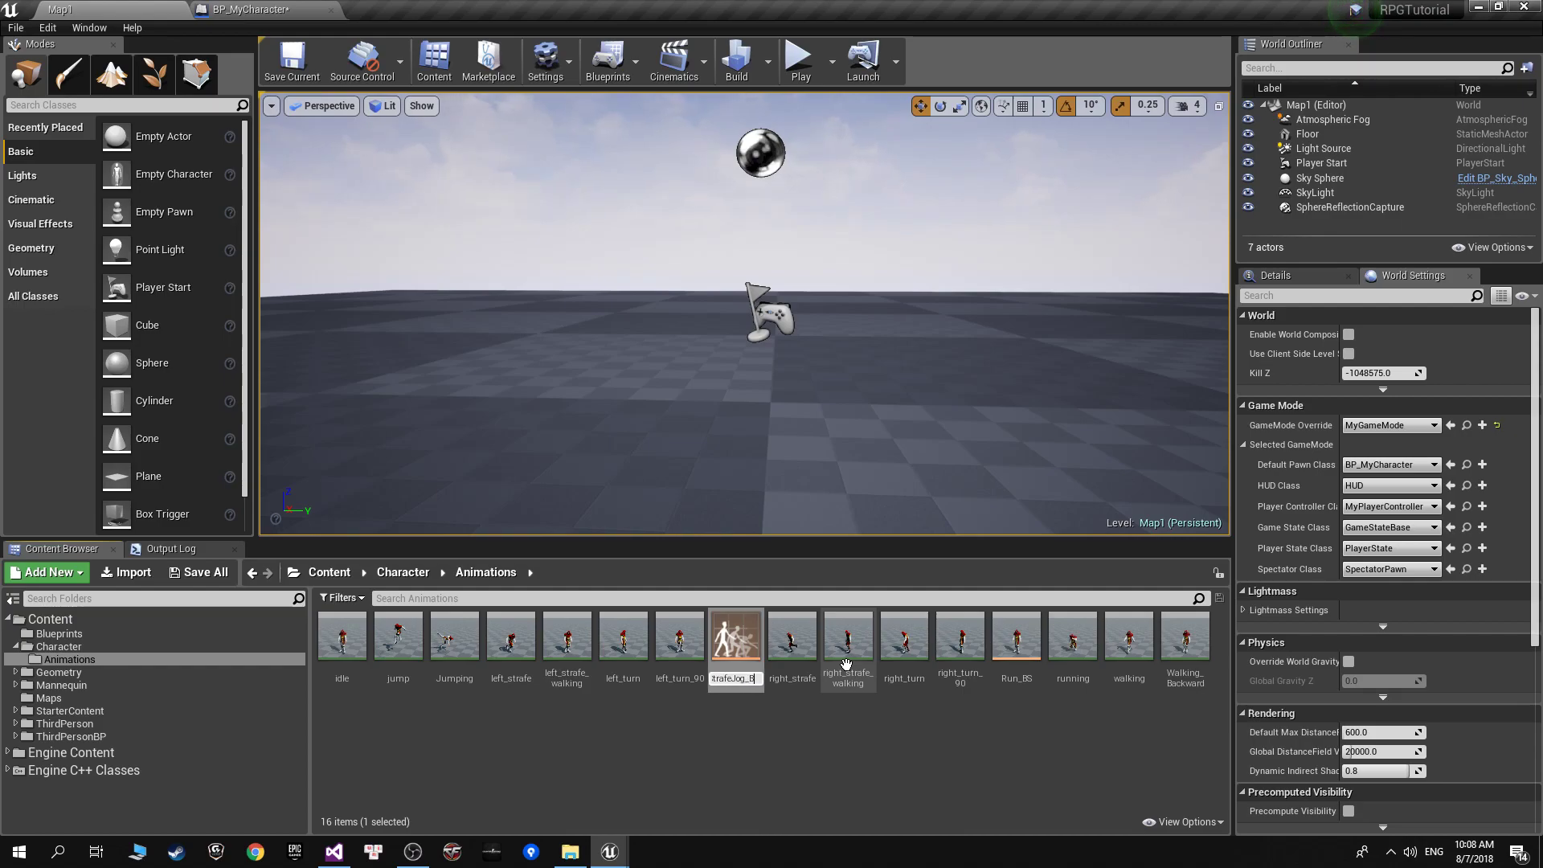
key("Return")
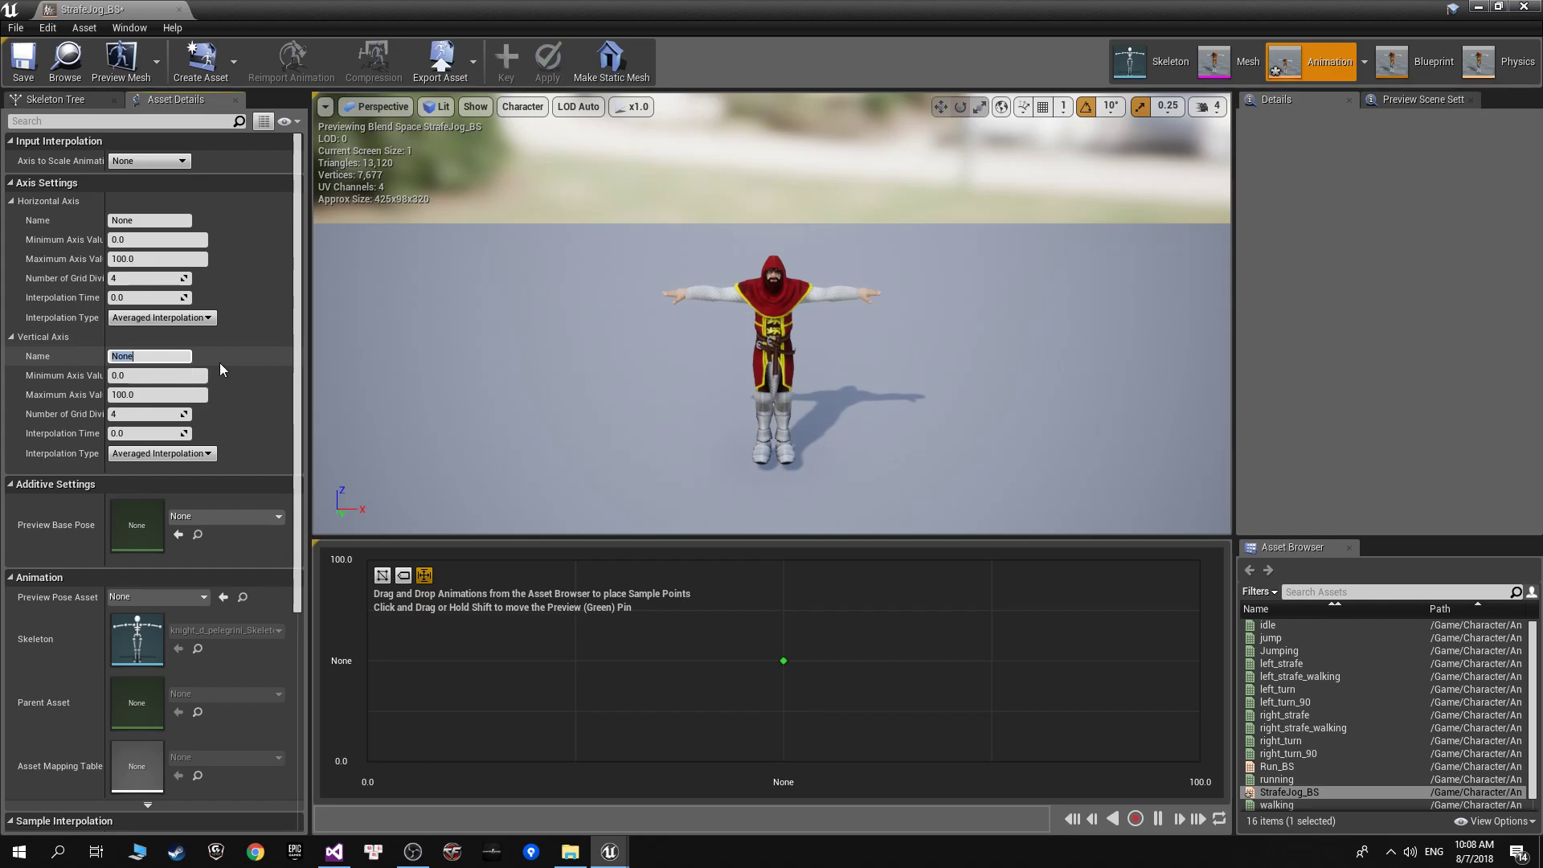
Name the vertical axis SpeedForward and horizontal SpeedRight, each -1.0 to 1.0 with 10 grid divisions.
type("SpeedForwar")
type("d")
key("Return")
left_click(169, 220)
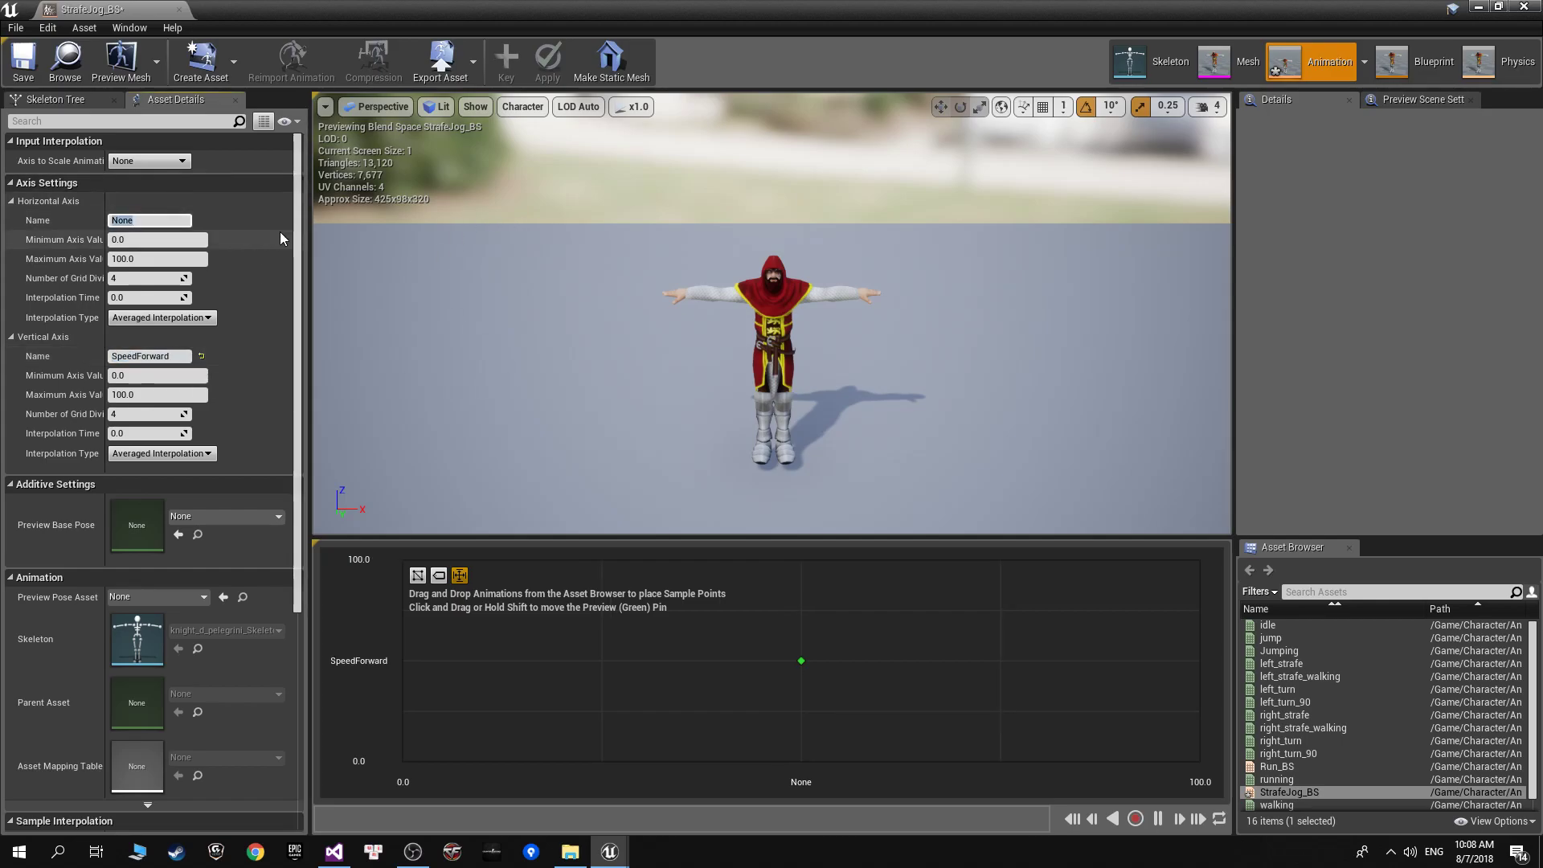
type("SpeedRight")
key("Return")
left_click(139, 244)
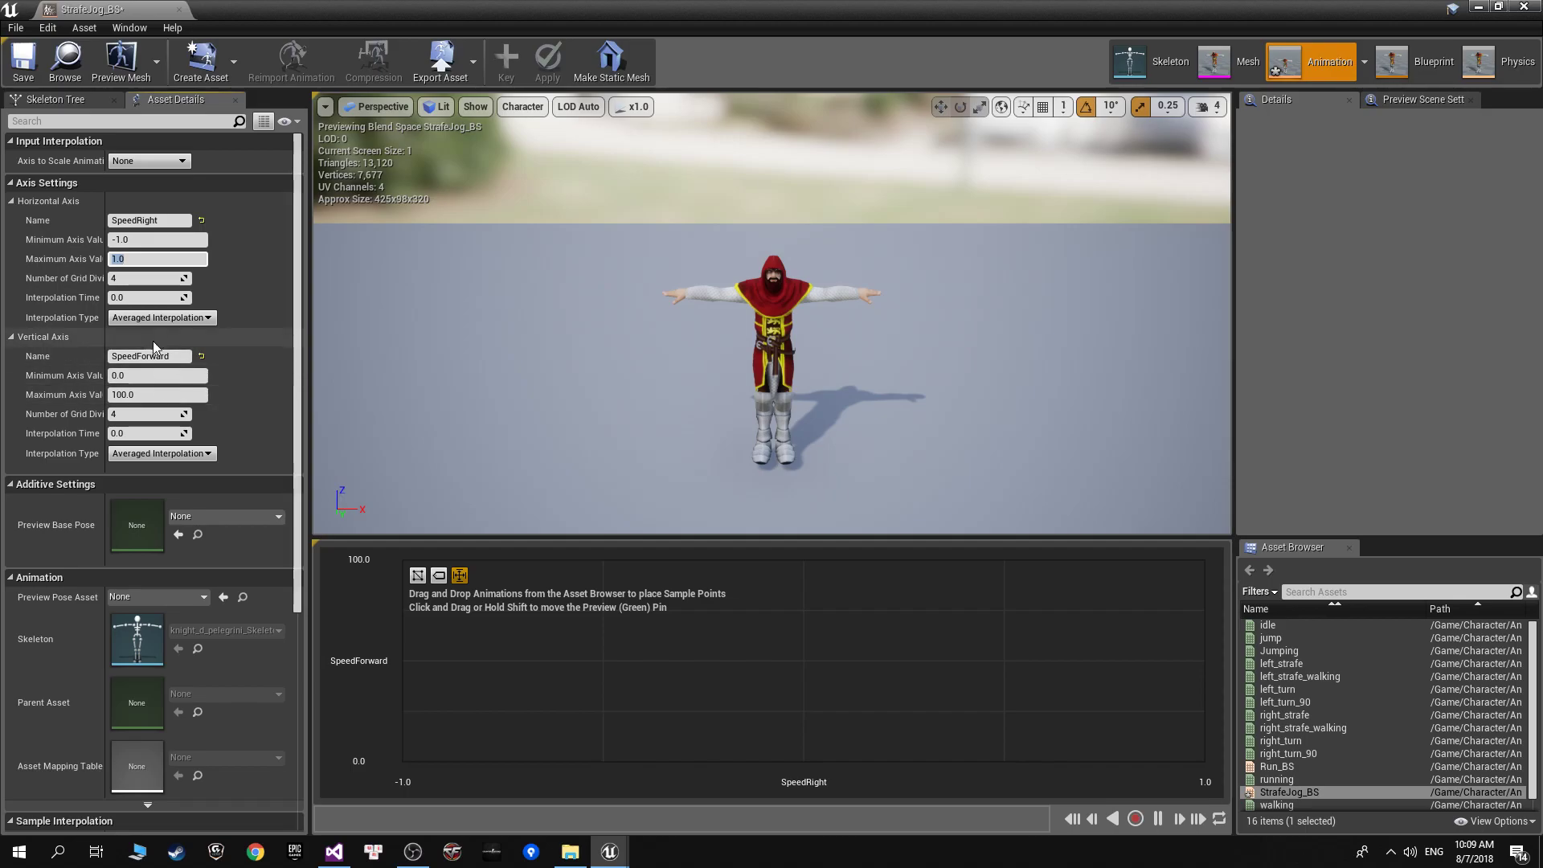
left_click(142, 375)
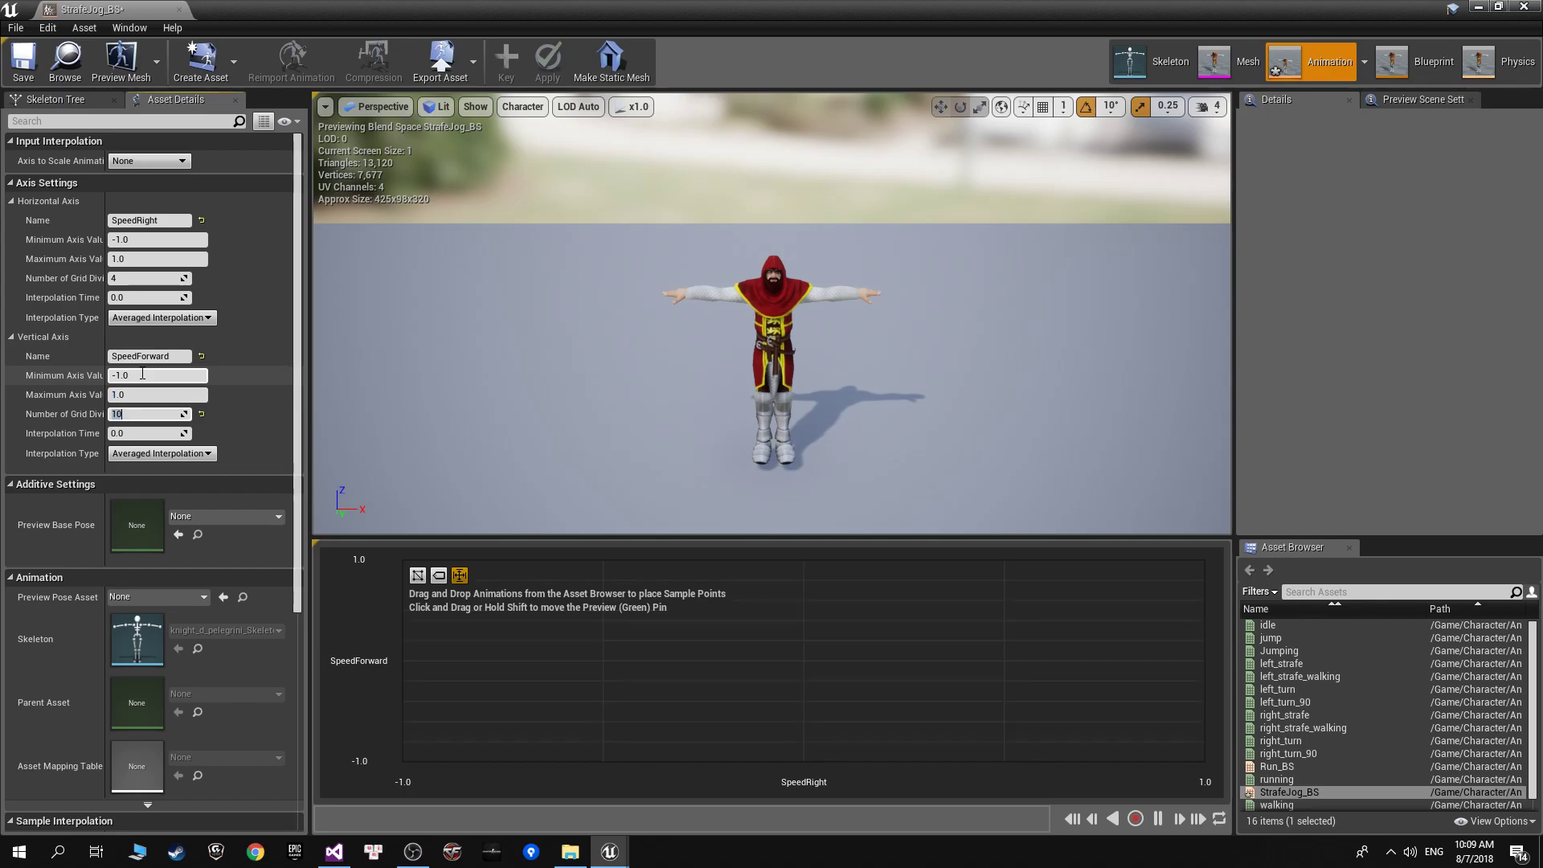
left_click(148, 280)
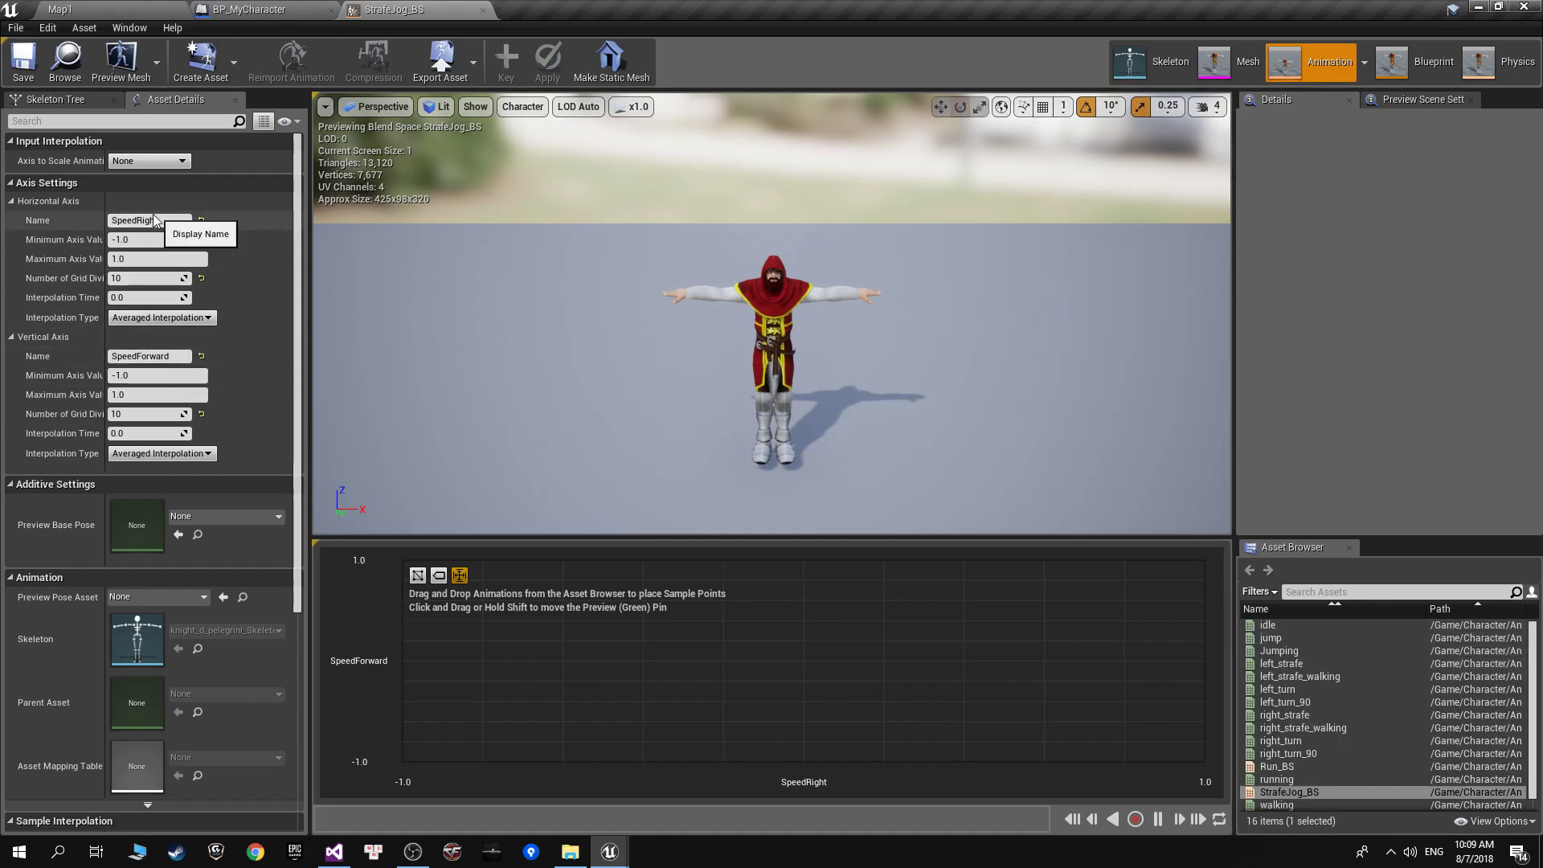
Place the idle sample at the grid centre and walking just above it.
left_click_drag(1267, 624, 804, 662)
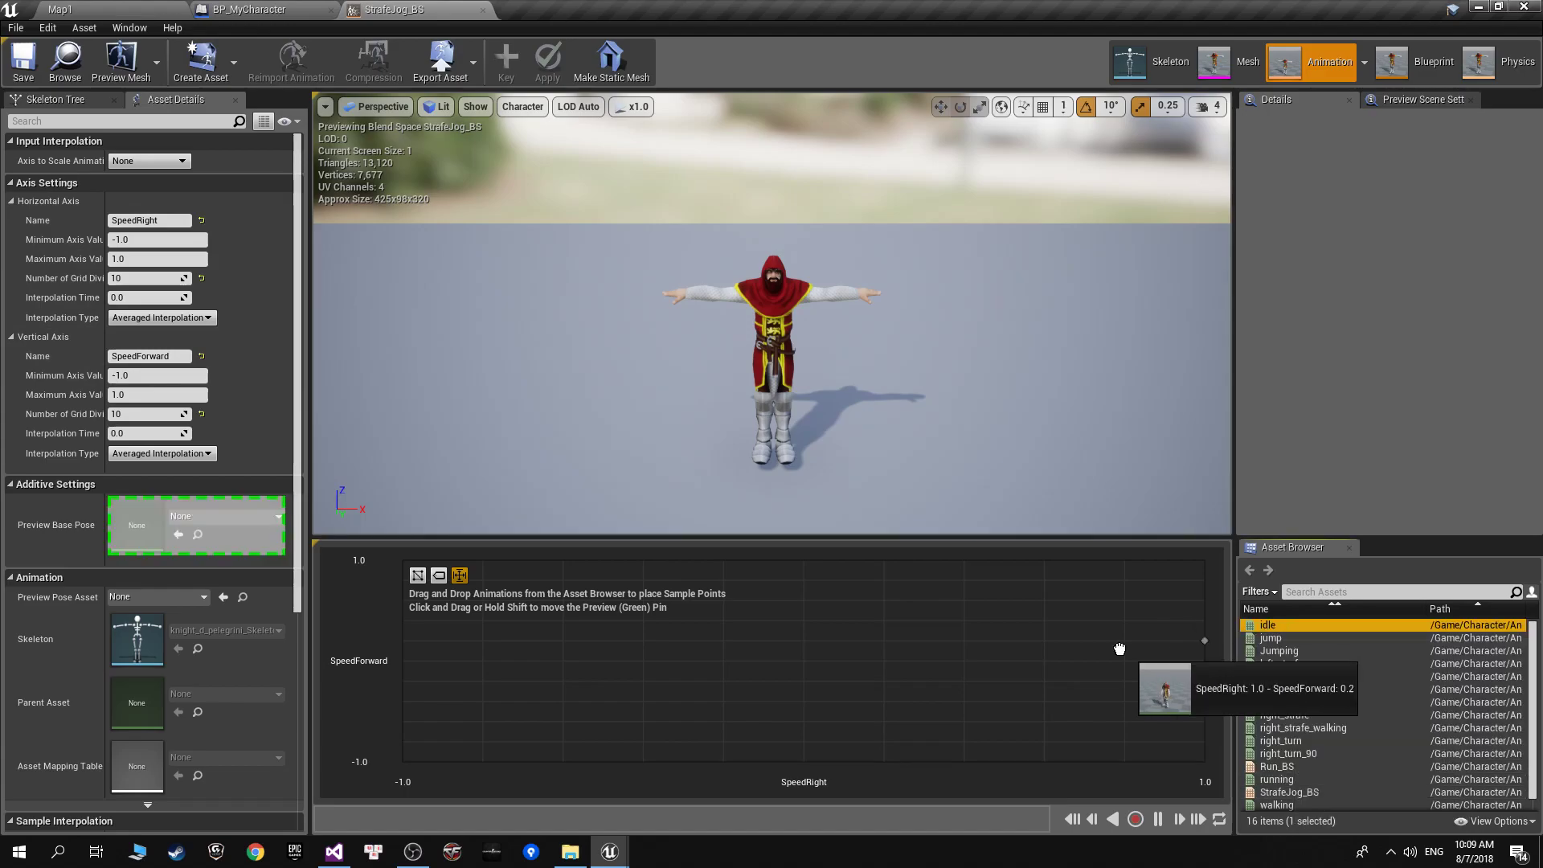
left_click(803, 661)
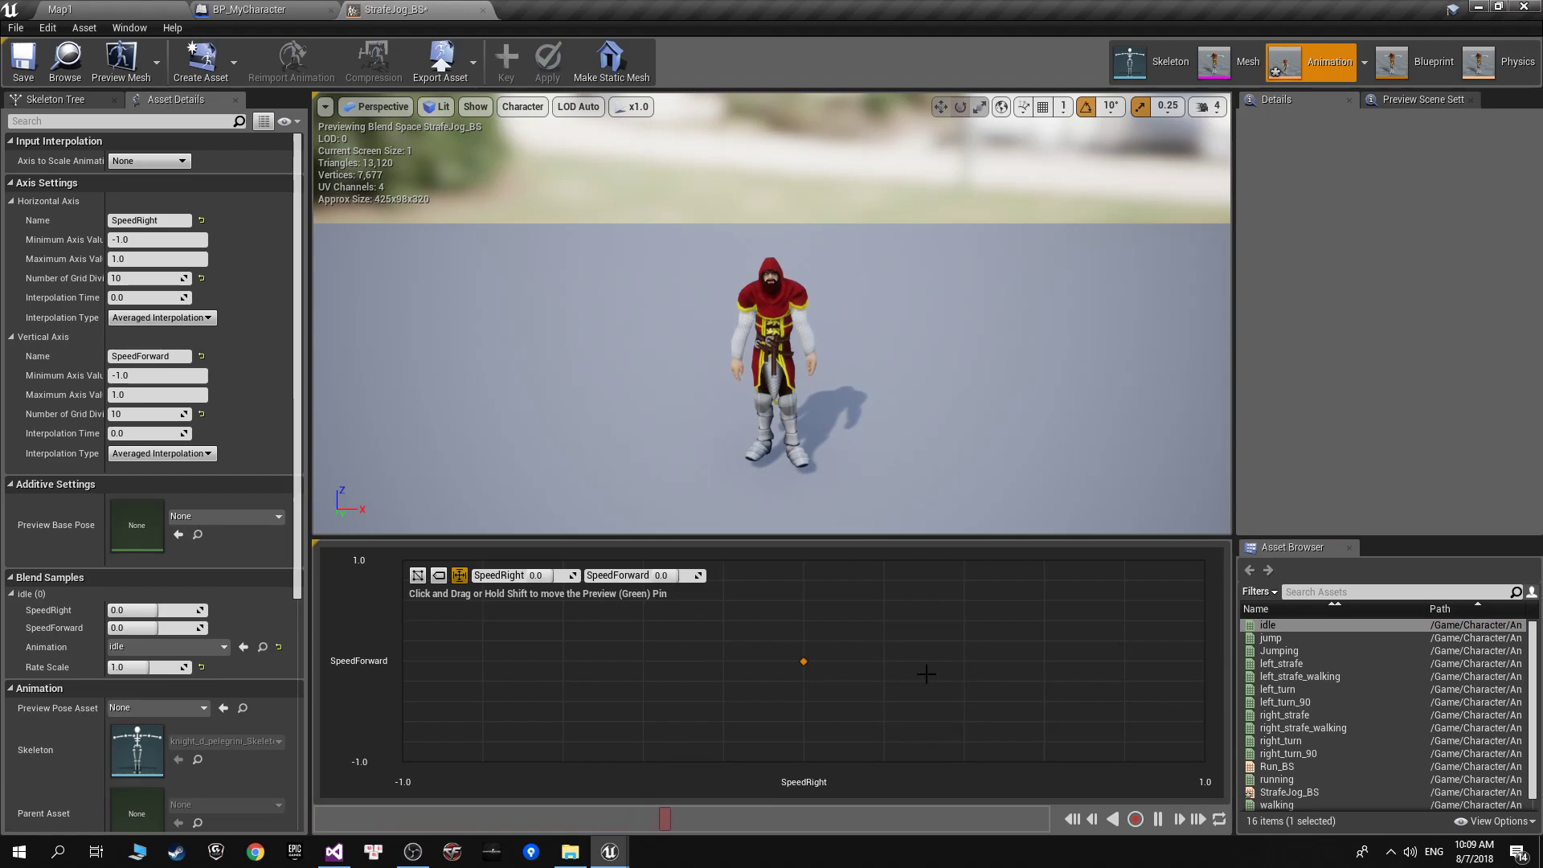
mouse_move(1274, 769)
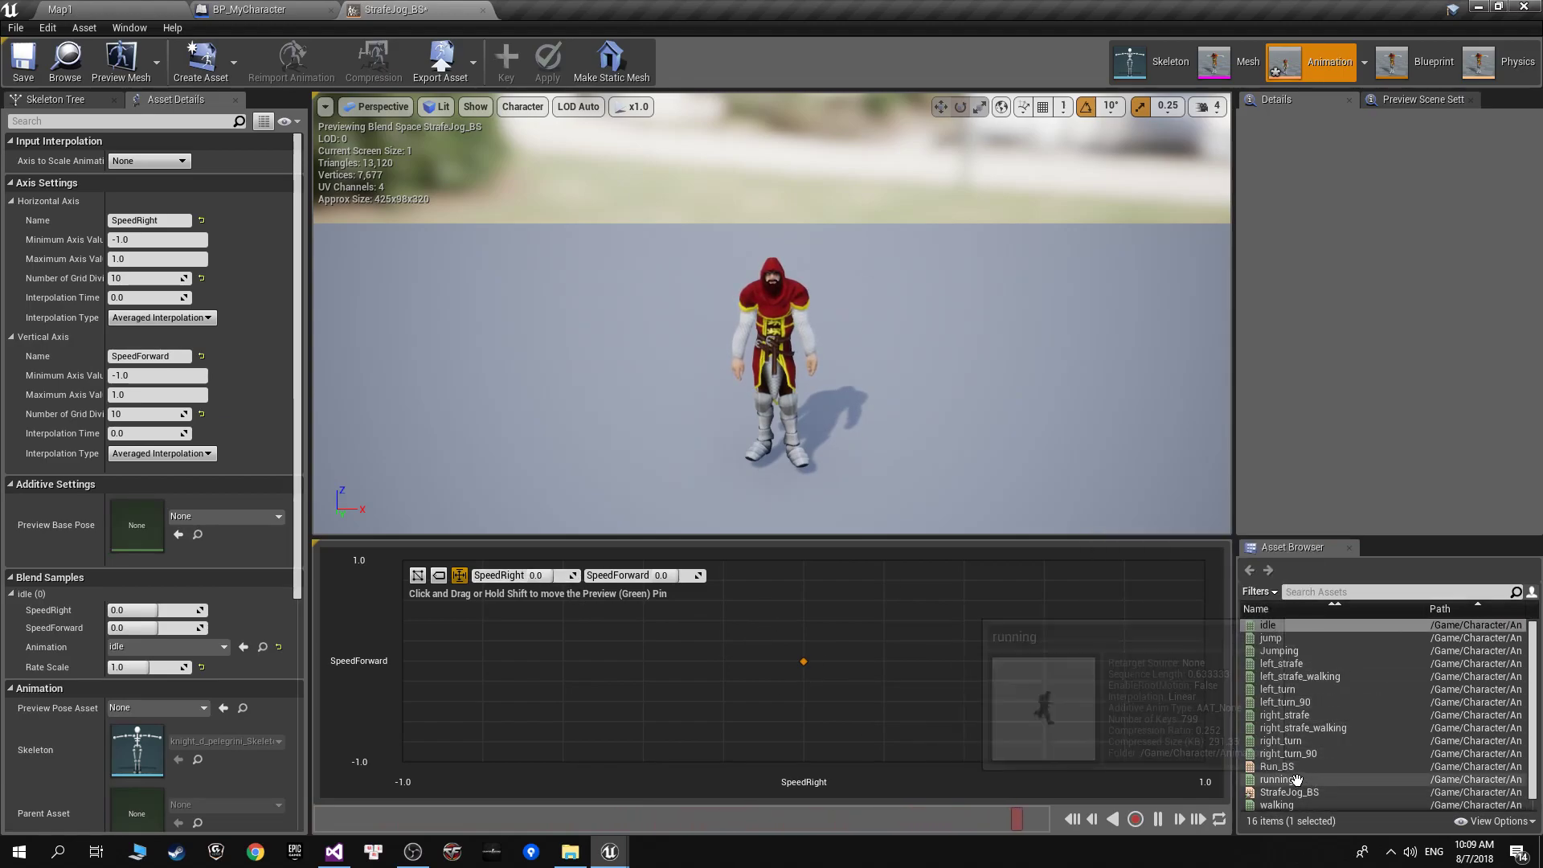
scroll(1290, 783, "down", 1)
left_click_drag(1290, 791, 814, 629)
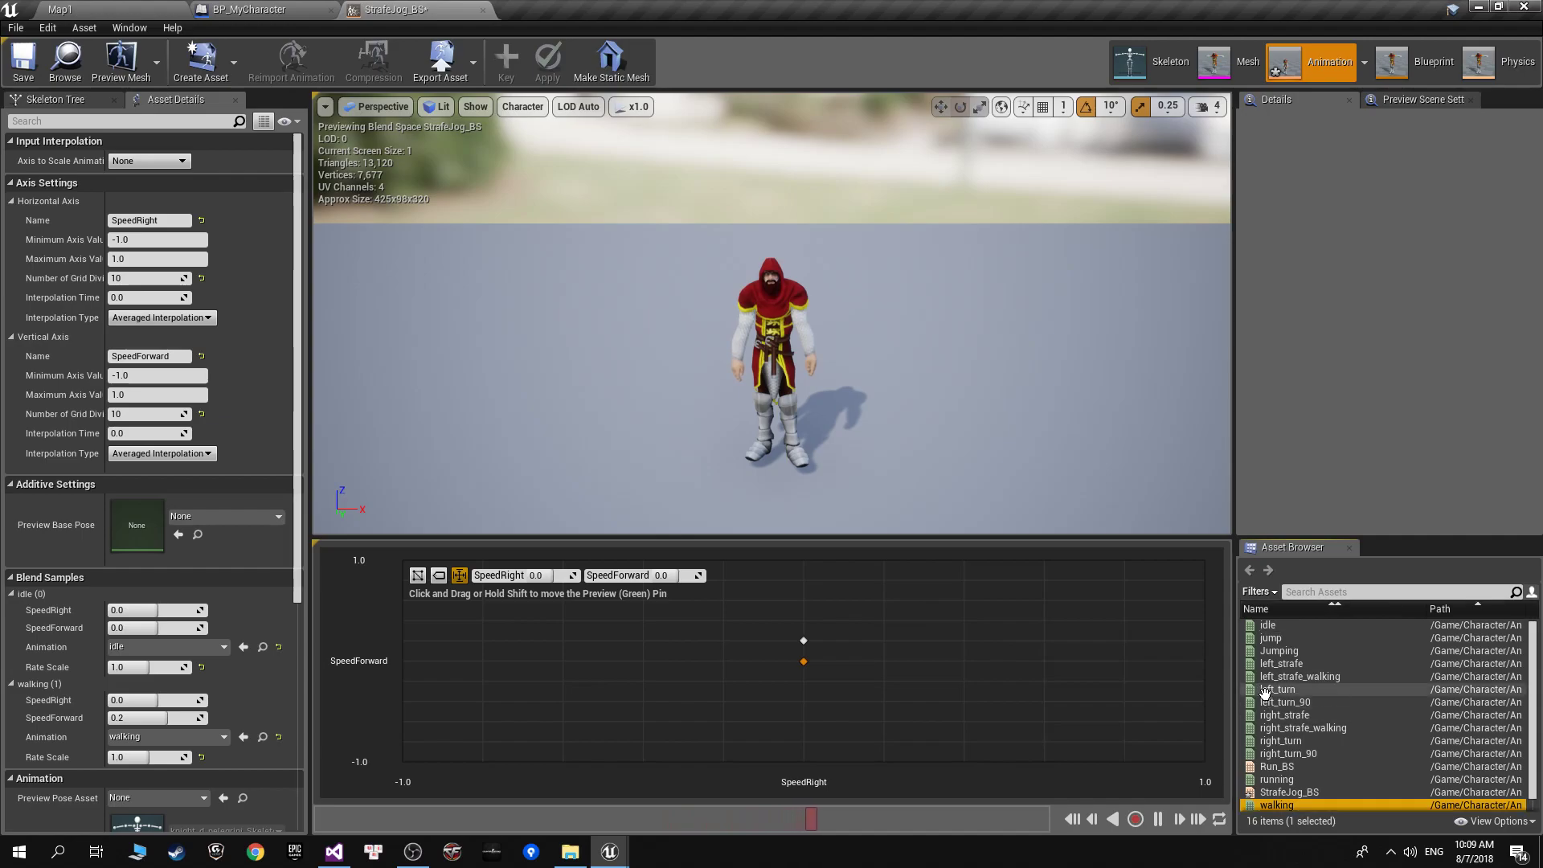
Add running at the top centre, another walking sample, and Walking_Backward below centre.
scroll(1294, 667, "up", 1)
mouse_move(1295, 651)
scroll(1294, 684, "down", 1)
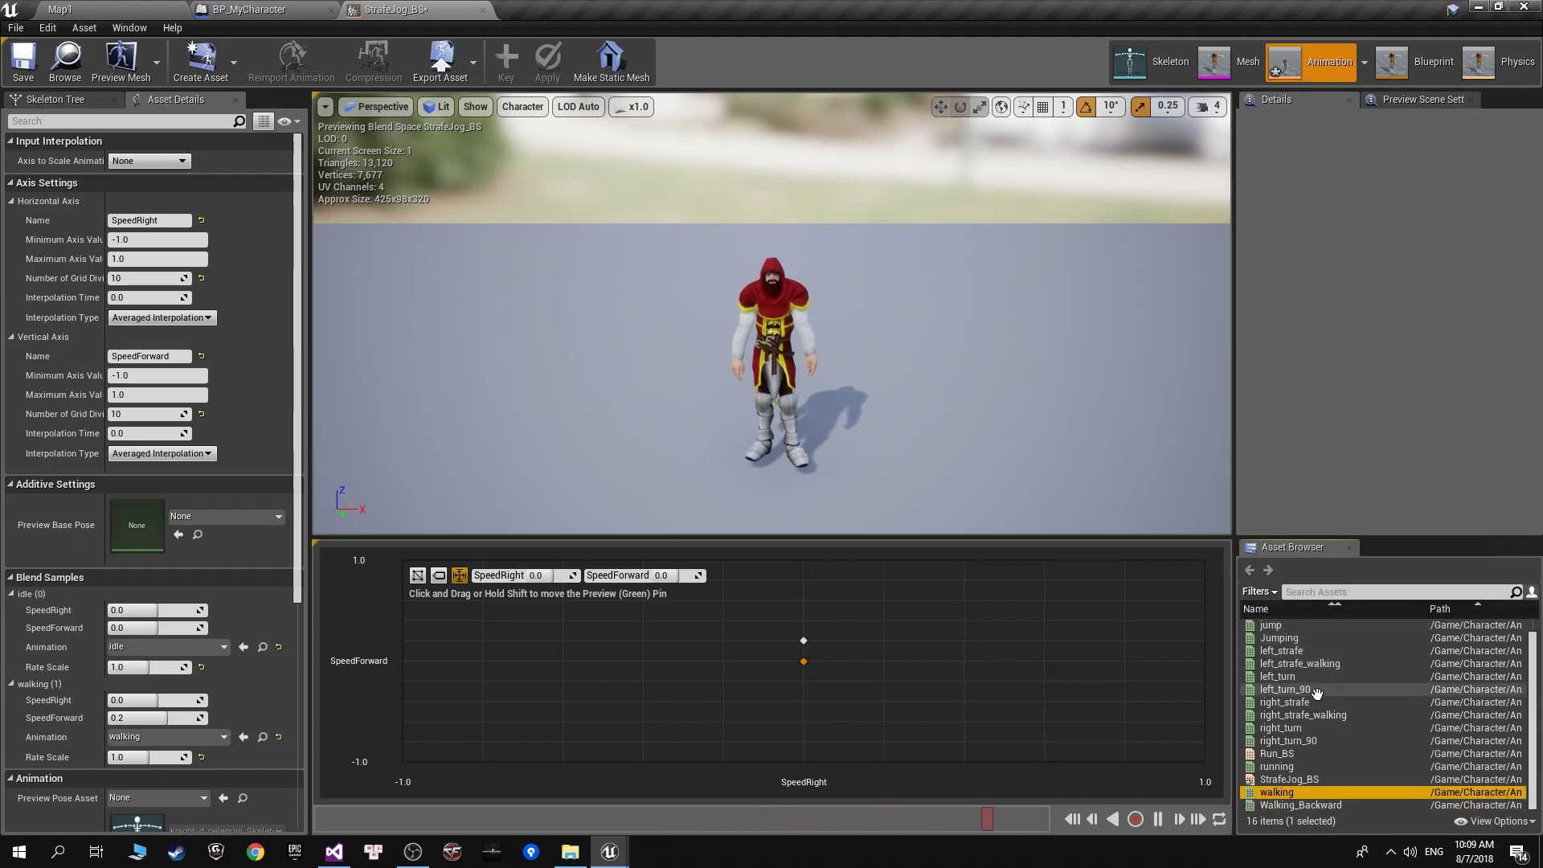
mouse_move(1289, 759)
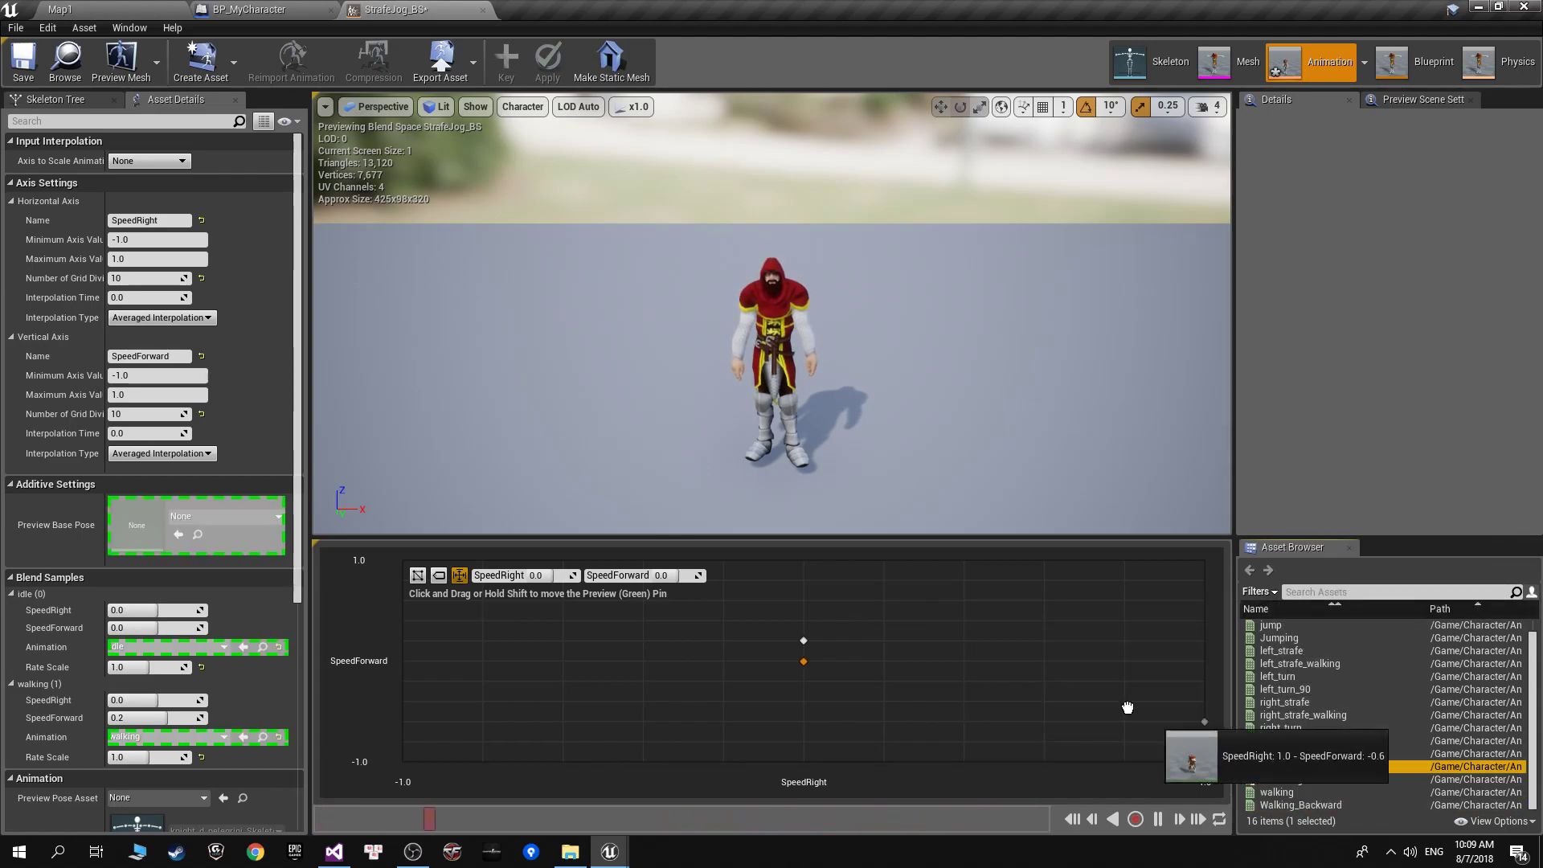
left_click_drag(1289, 760, 802, 560)
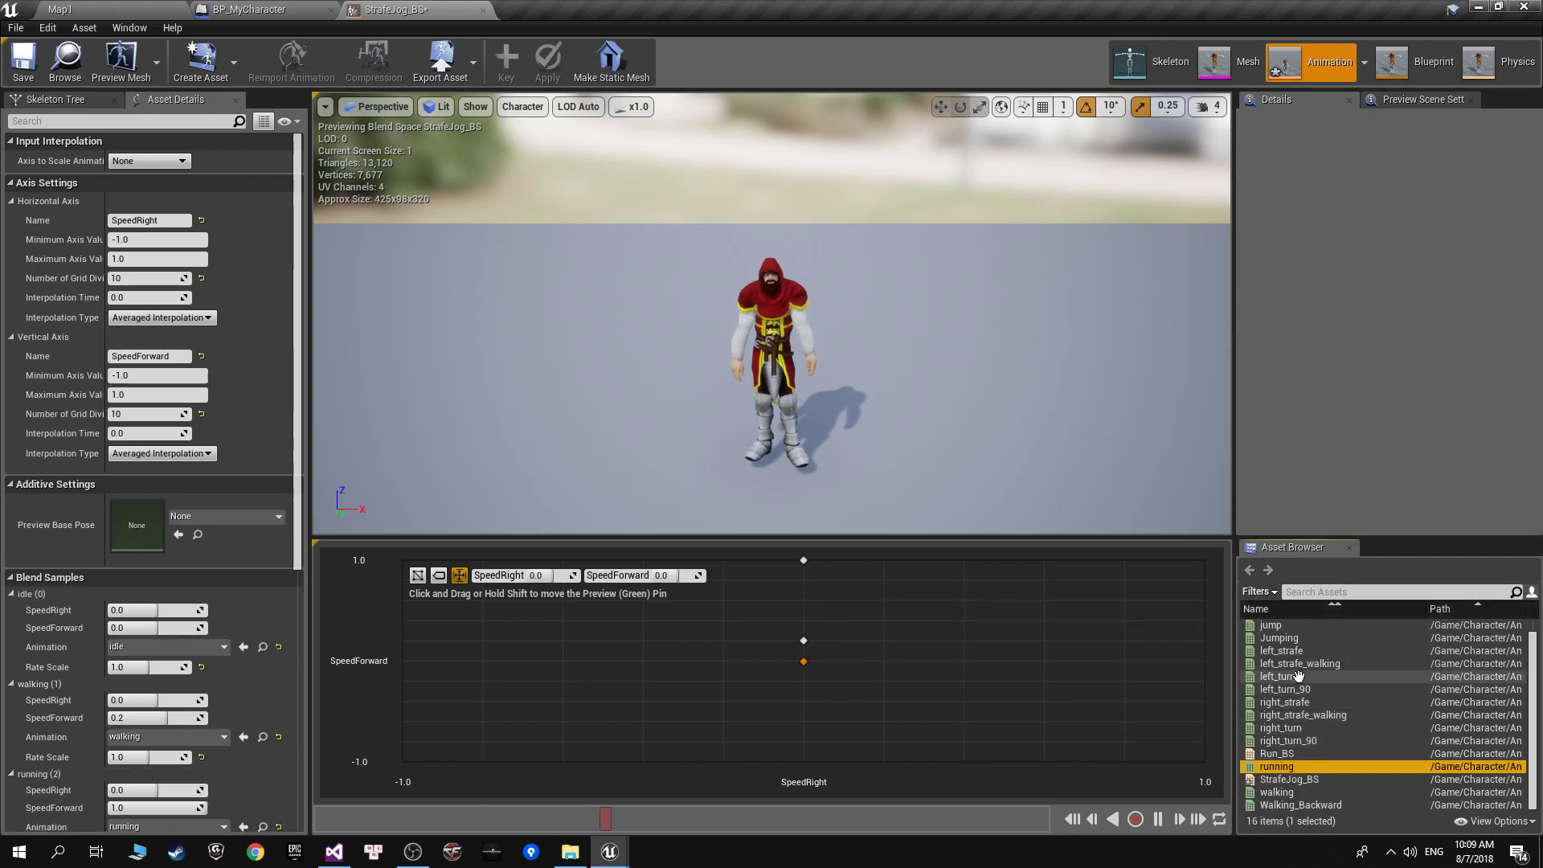
mouse_move(1296, 789)
left_mouse_down()
mouse_move(806, 619)
mouse_move(804, 600)
left_mouse_up()
left_click(20, 71)
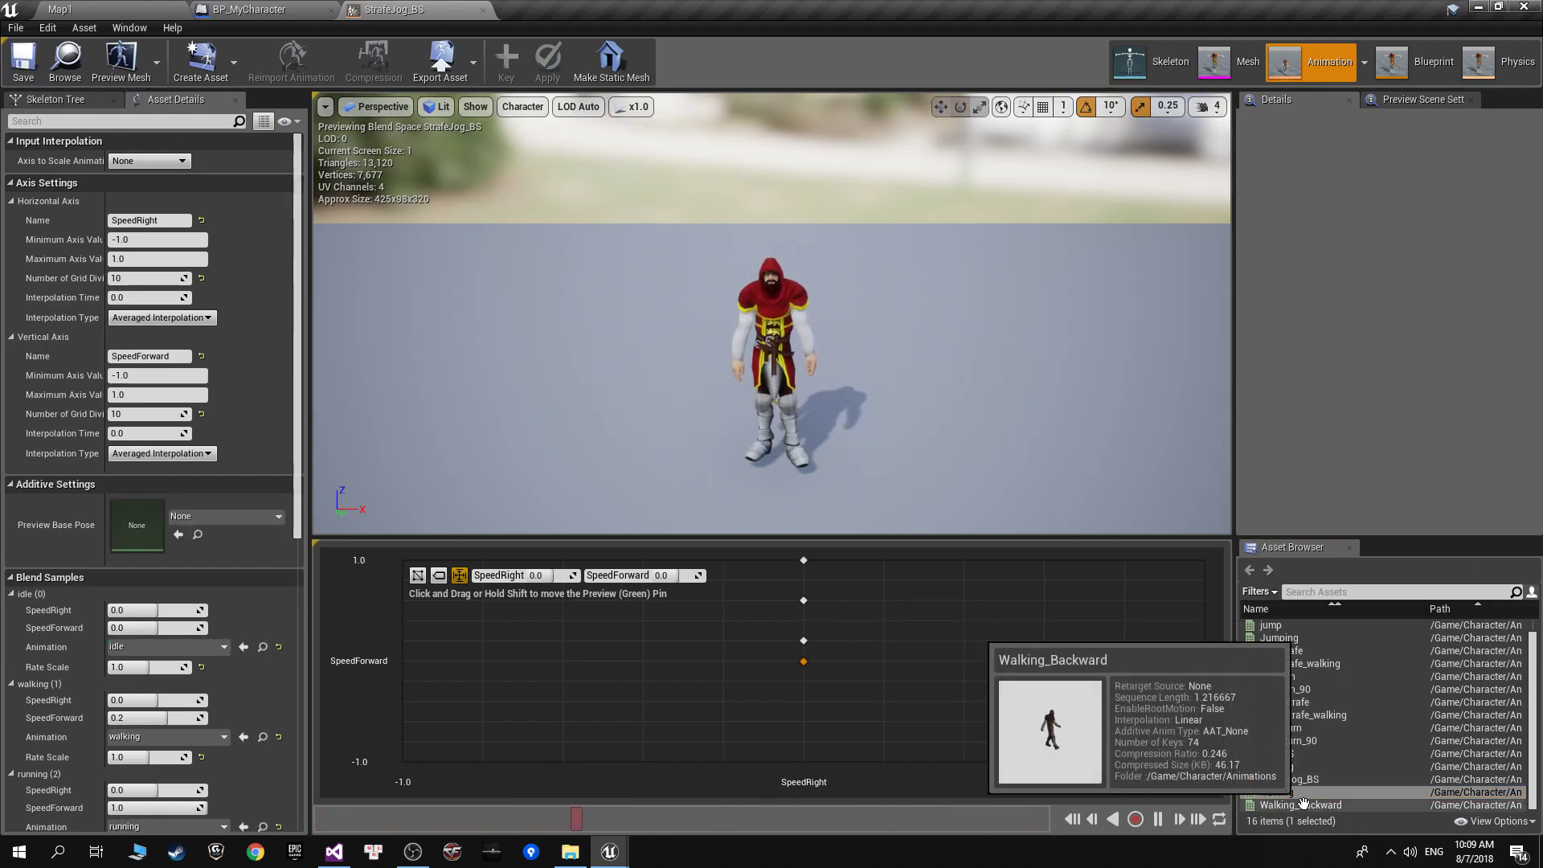
mouse_move(1300, 805)
left_mouse_down()
mouse_move(847, 721)
mouse_move(803, 681)
left_mouse_up()
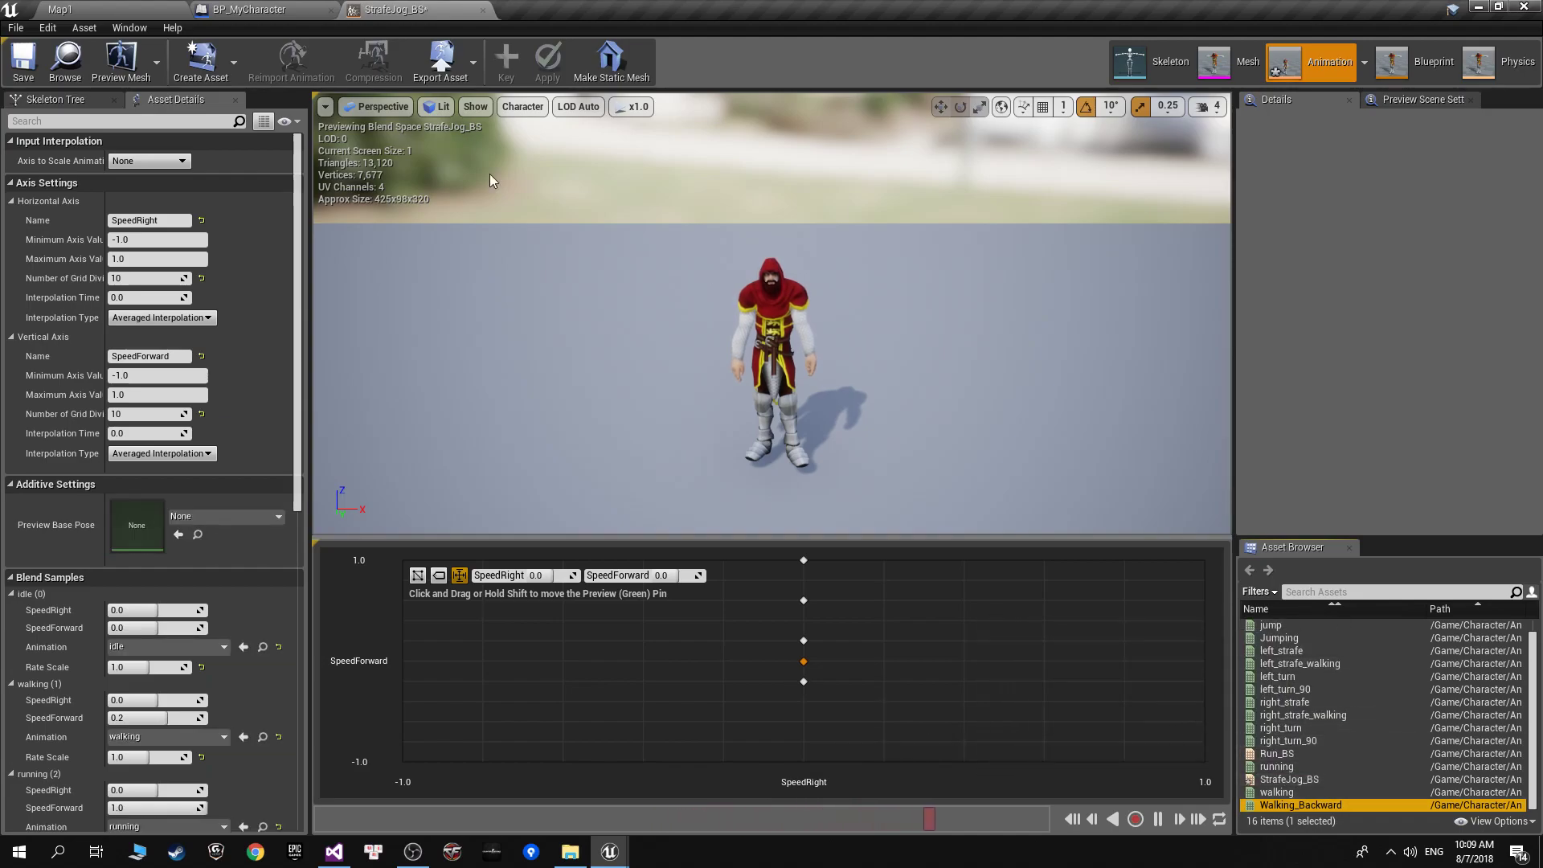
Save StrafeJog_BS and play Map1 to test the character.
left_click(23, 65)
left_click(60, 9)
left_click(799, 63)
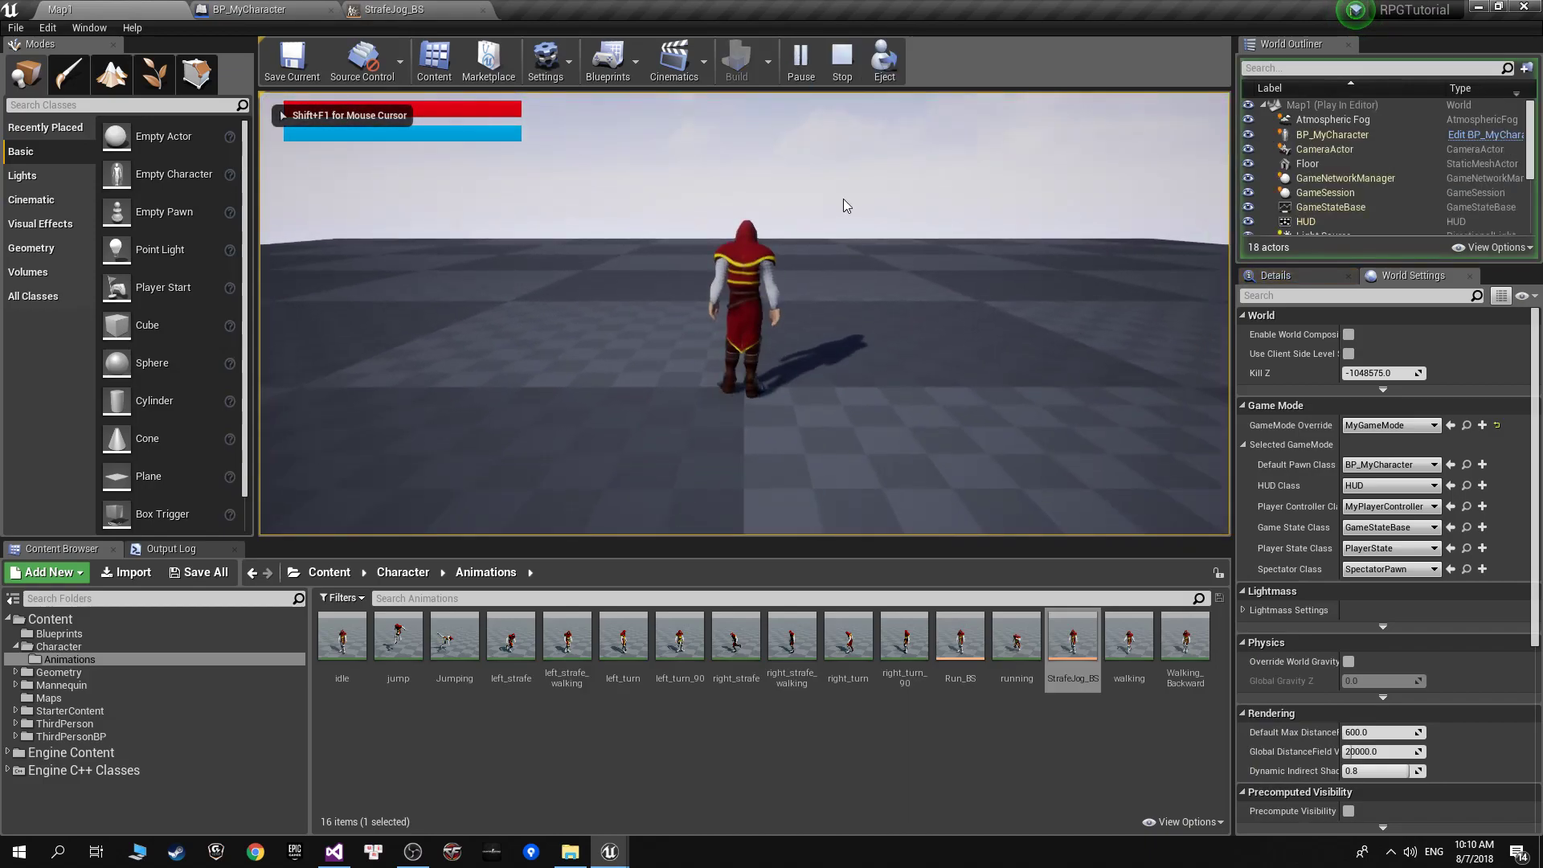
Stop play, open BP_NewCharacter, and inspect the Run_BS and Speed nodes in Idle/Jog.
key("Escape")
left_click(402, 572)
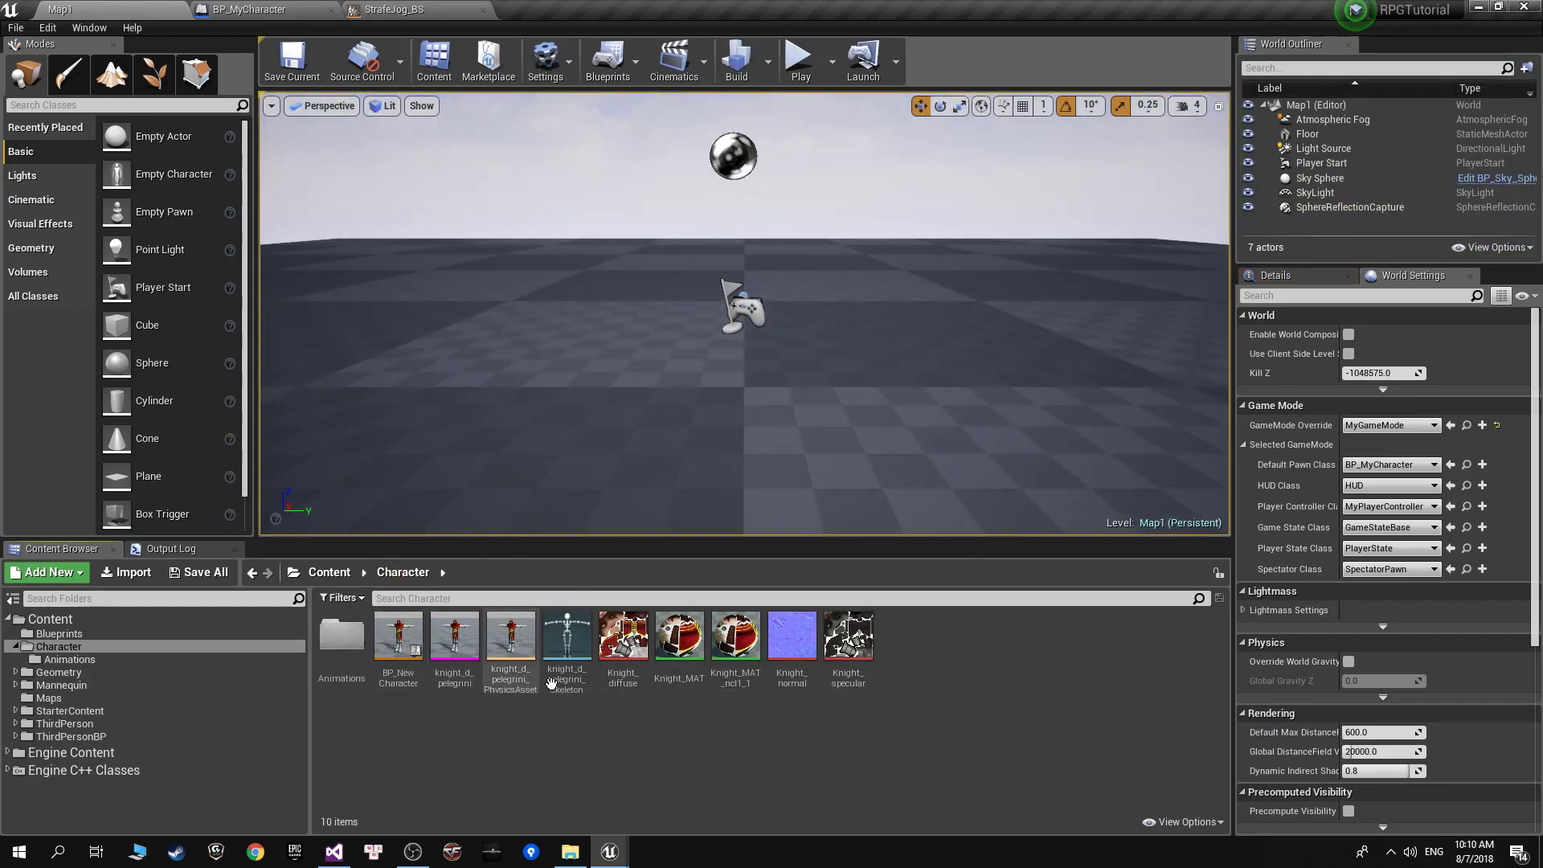
double_click(408, 681)
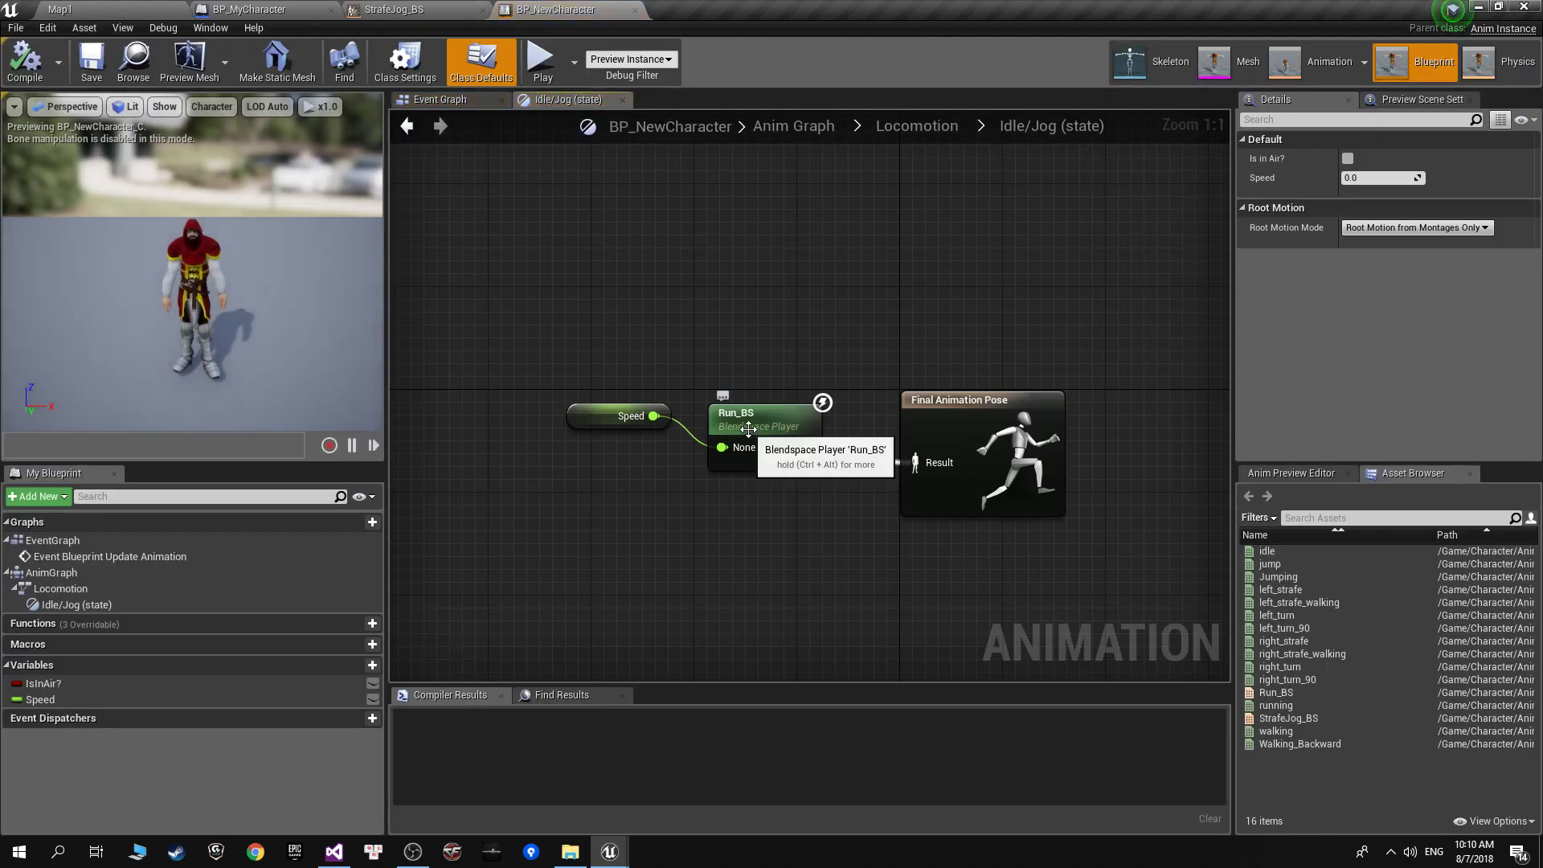
left_click(765, 413)
left_click_drag(765, 413, 765, 400)
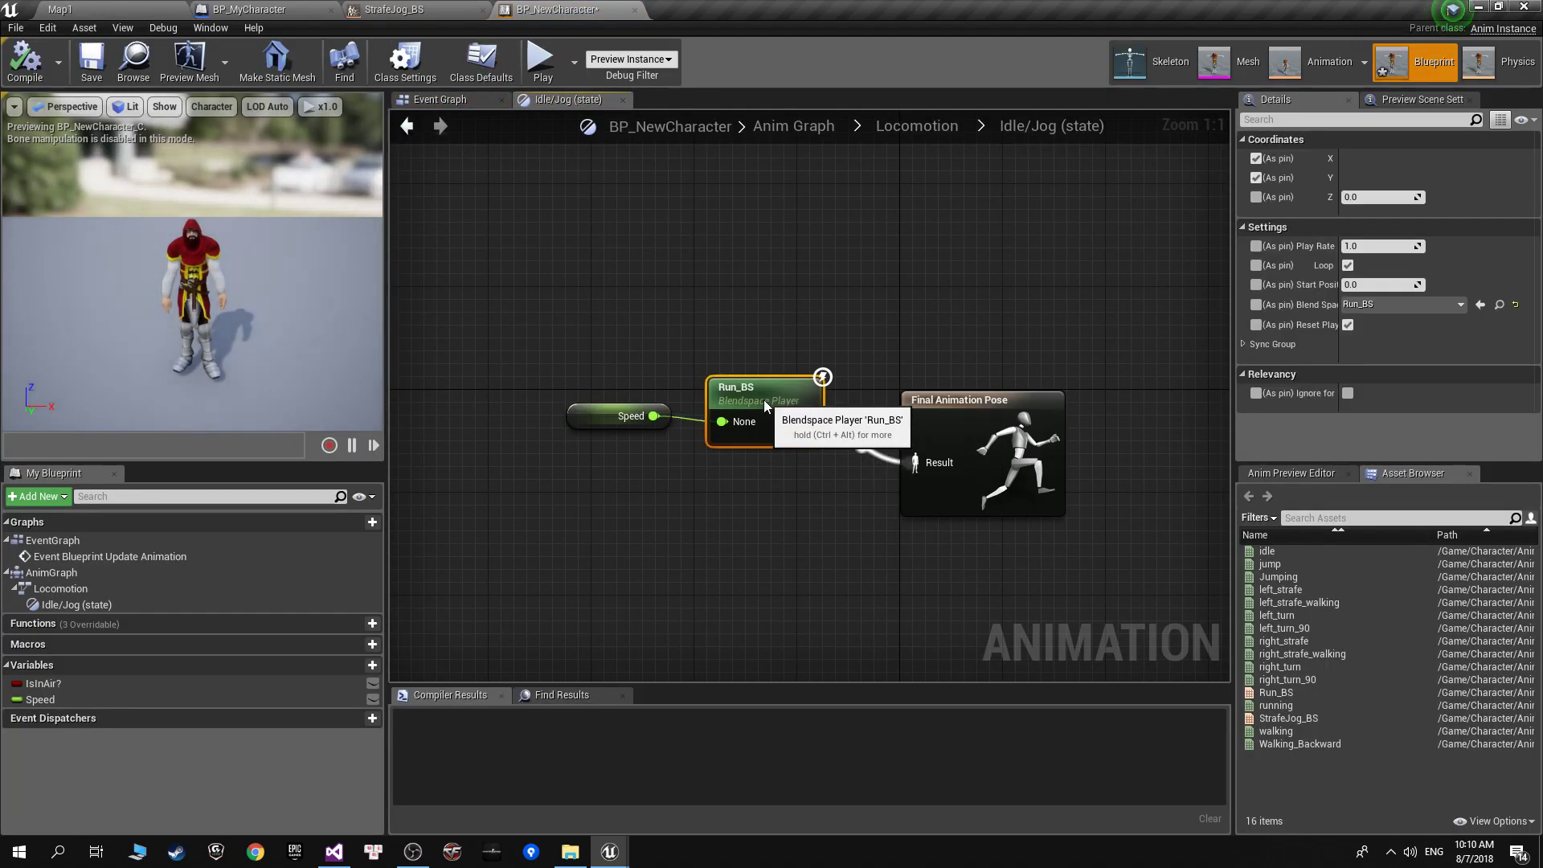
left_click(596, 421)
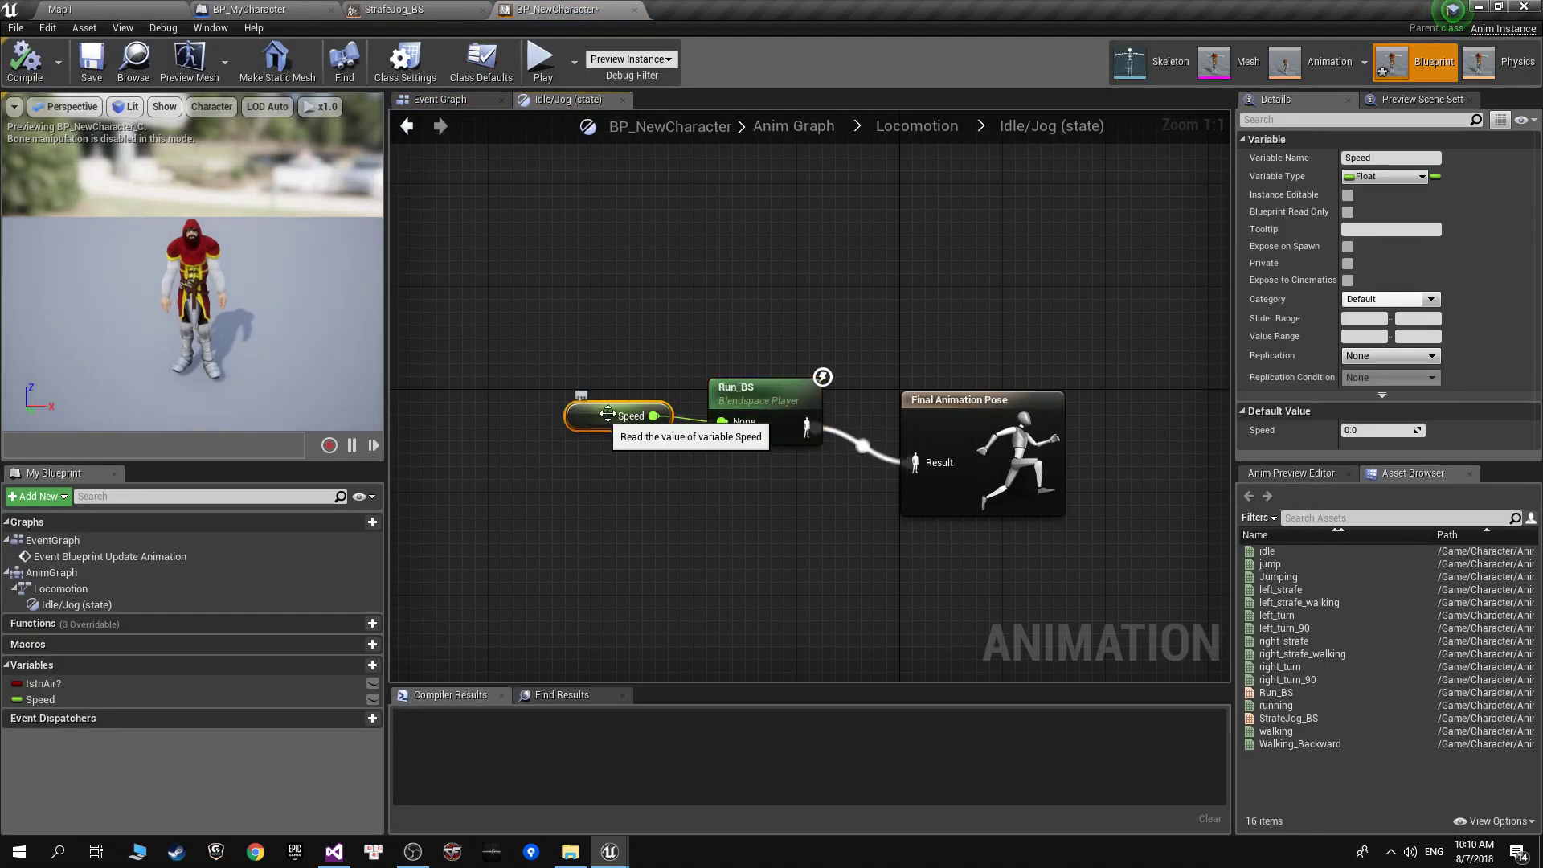
Dock the Event Graph beside the Idle/Jog state graph.
left_click(477, 103)
scroll(688, 367, "up", 3)
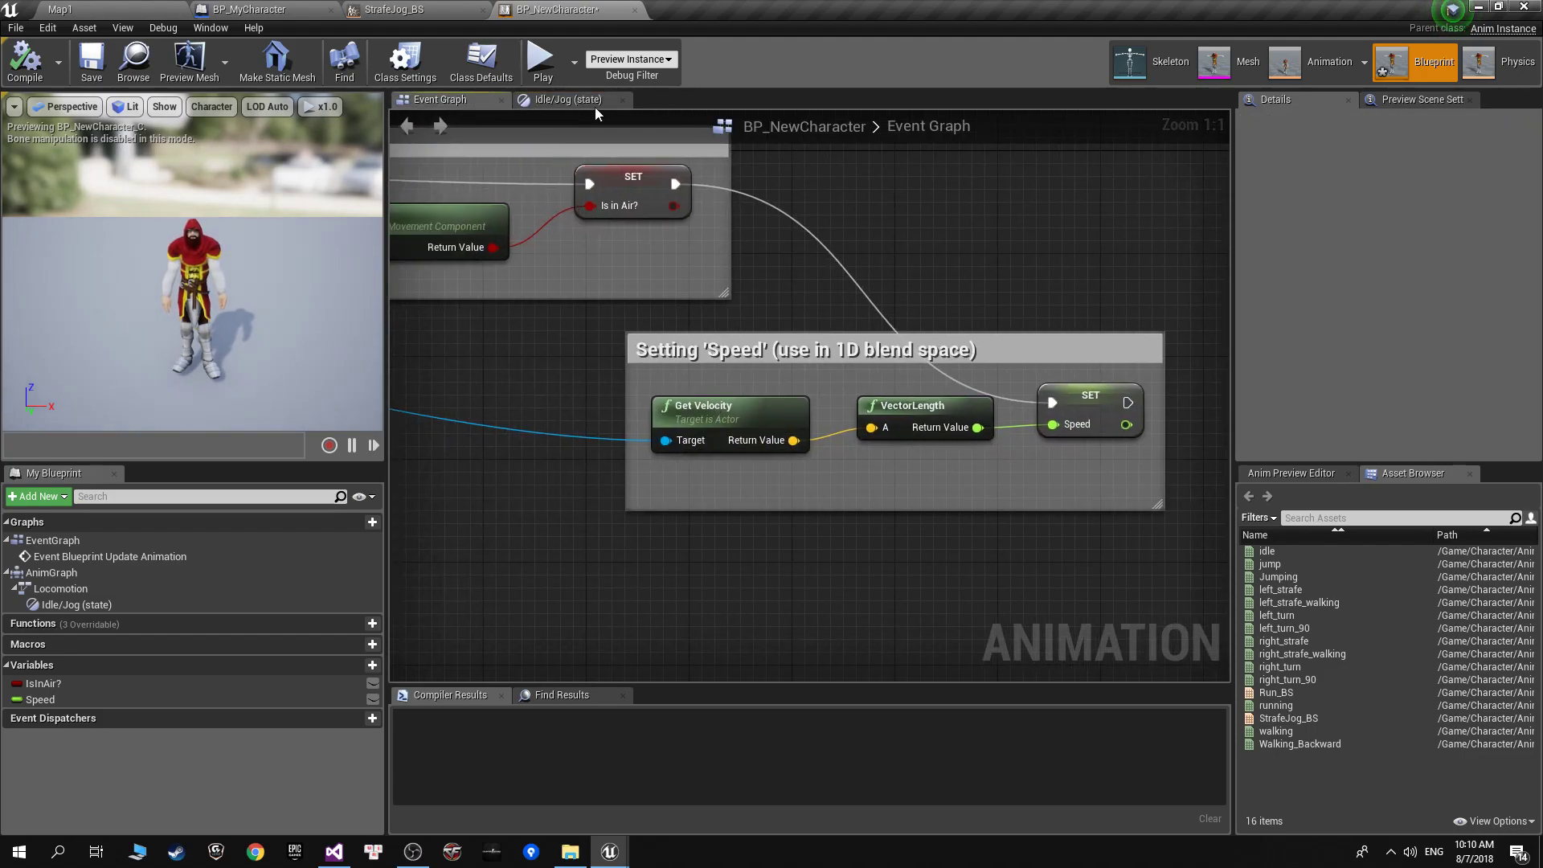
left_click_drag(596, 110, 575, 118)
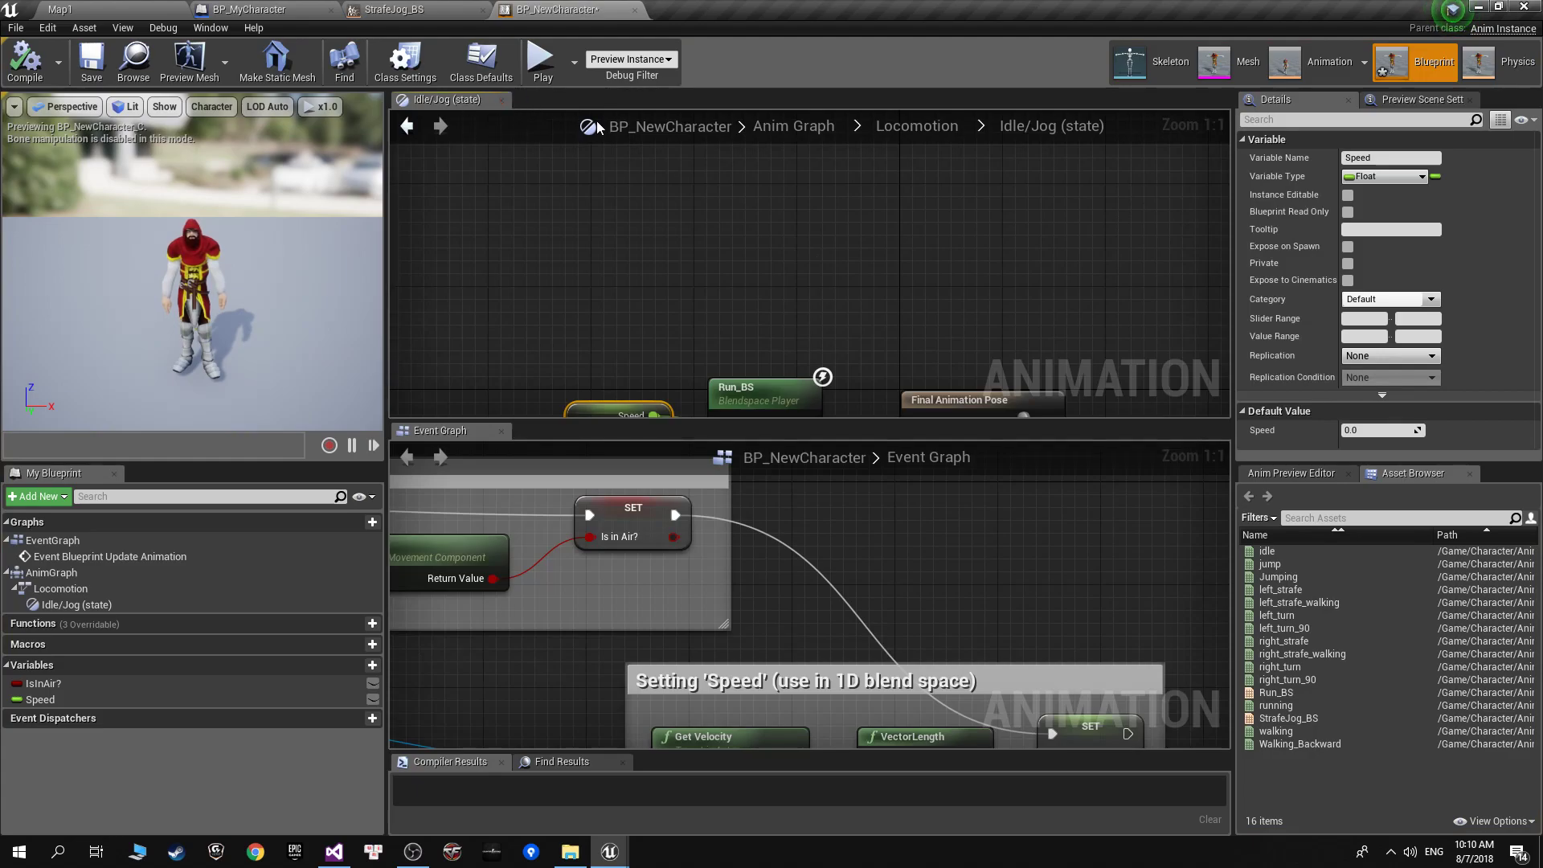
left_click_drag(450, 431, 570, 103)
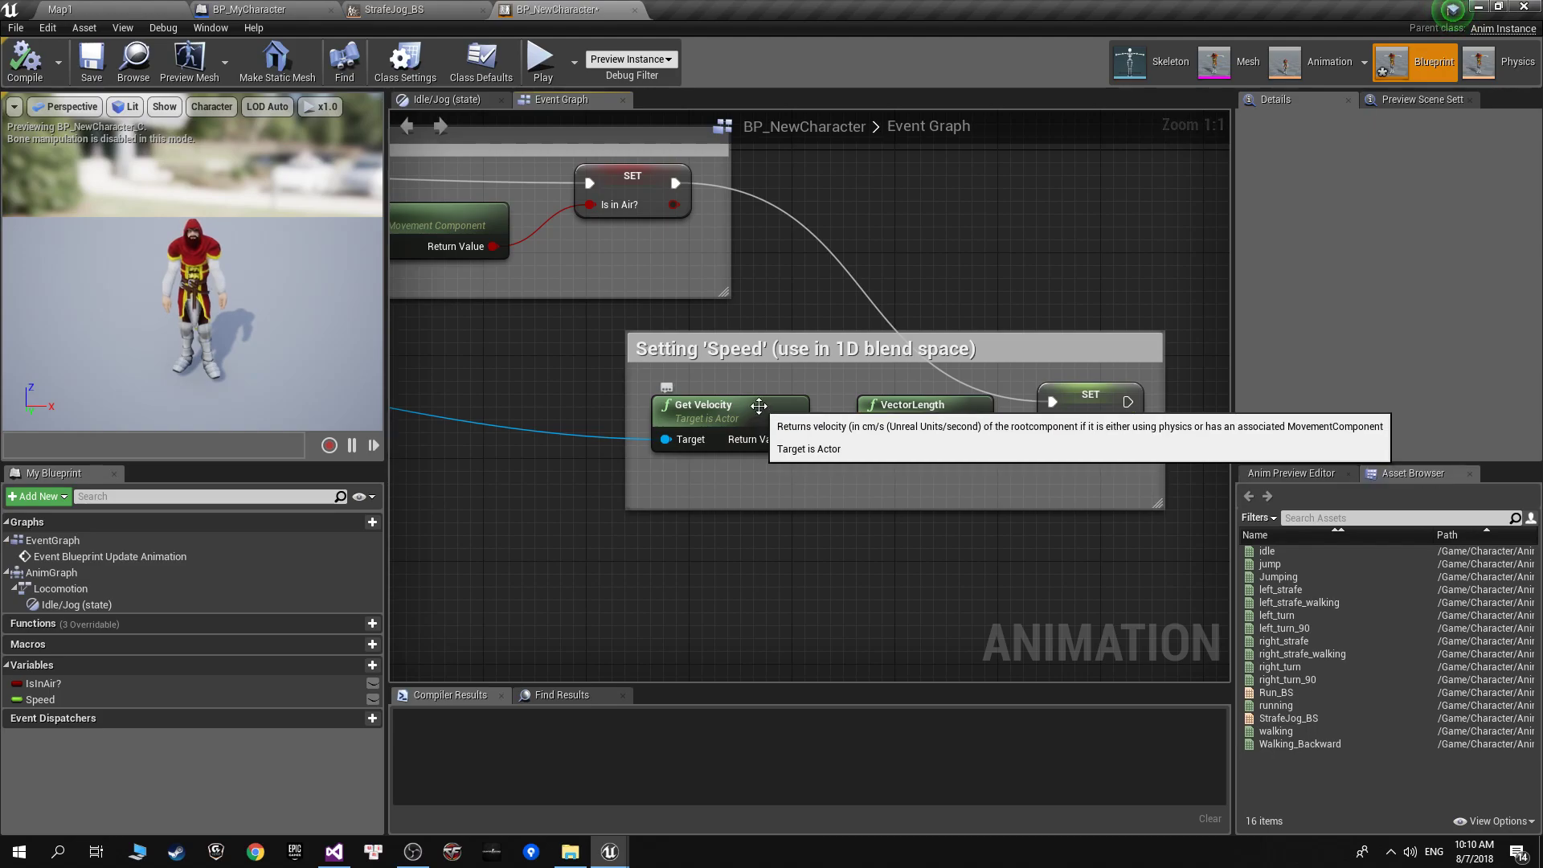
right_click_drag(820, 405, 763, 503)
Compare the StrafeJog_BS blend space with the Event Graph's Speed calculation.
left_click(410, 9)
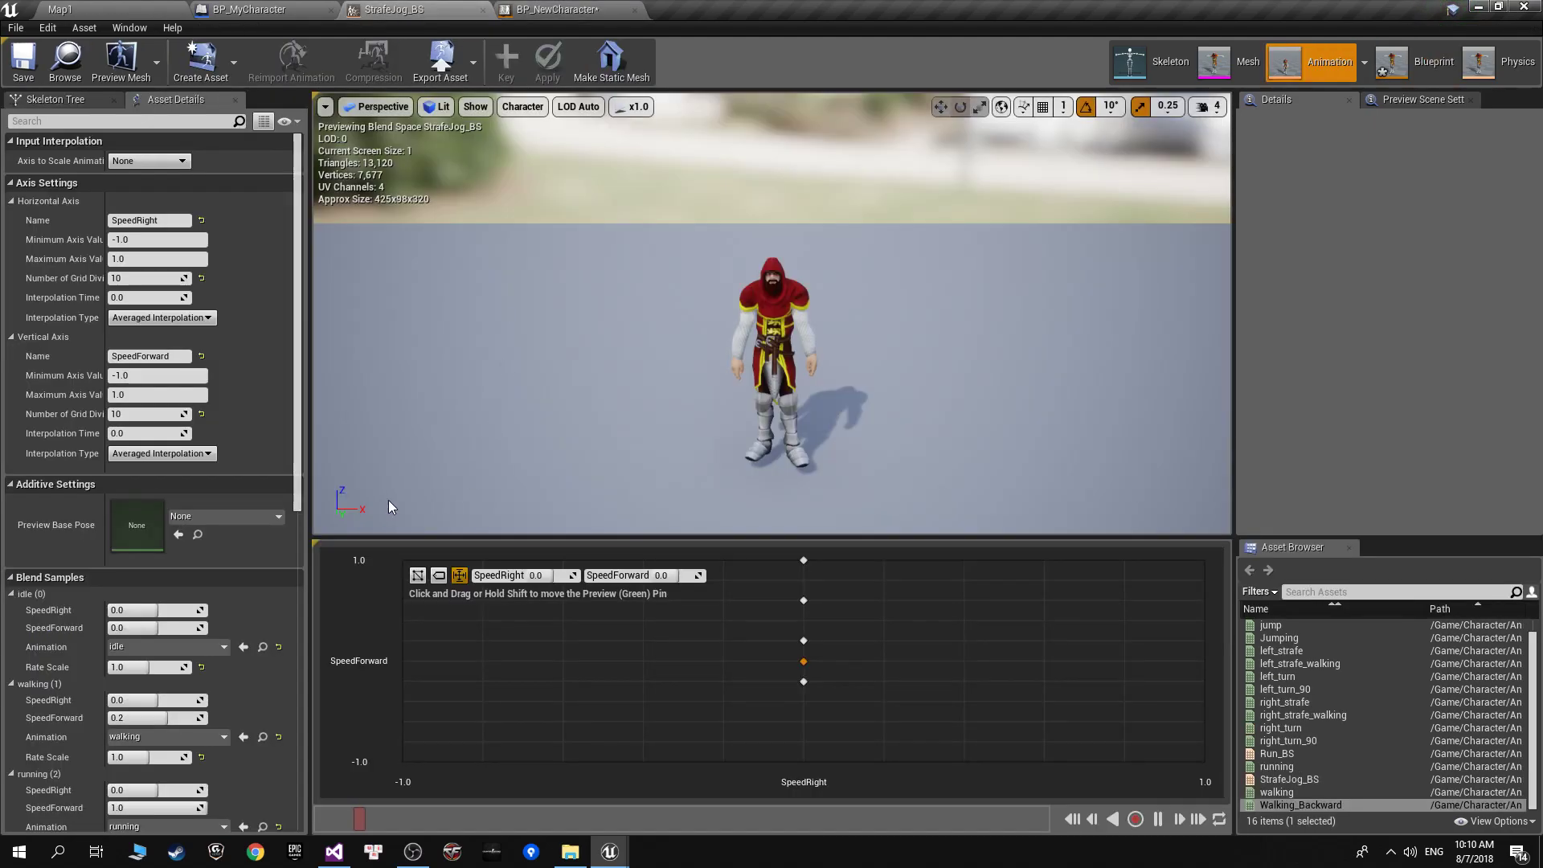
left_click(521, 9)
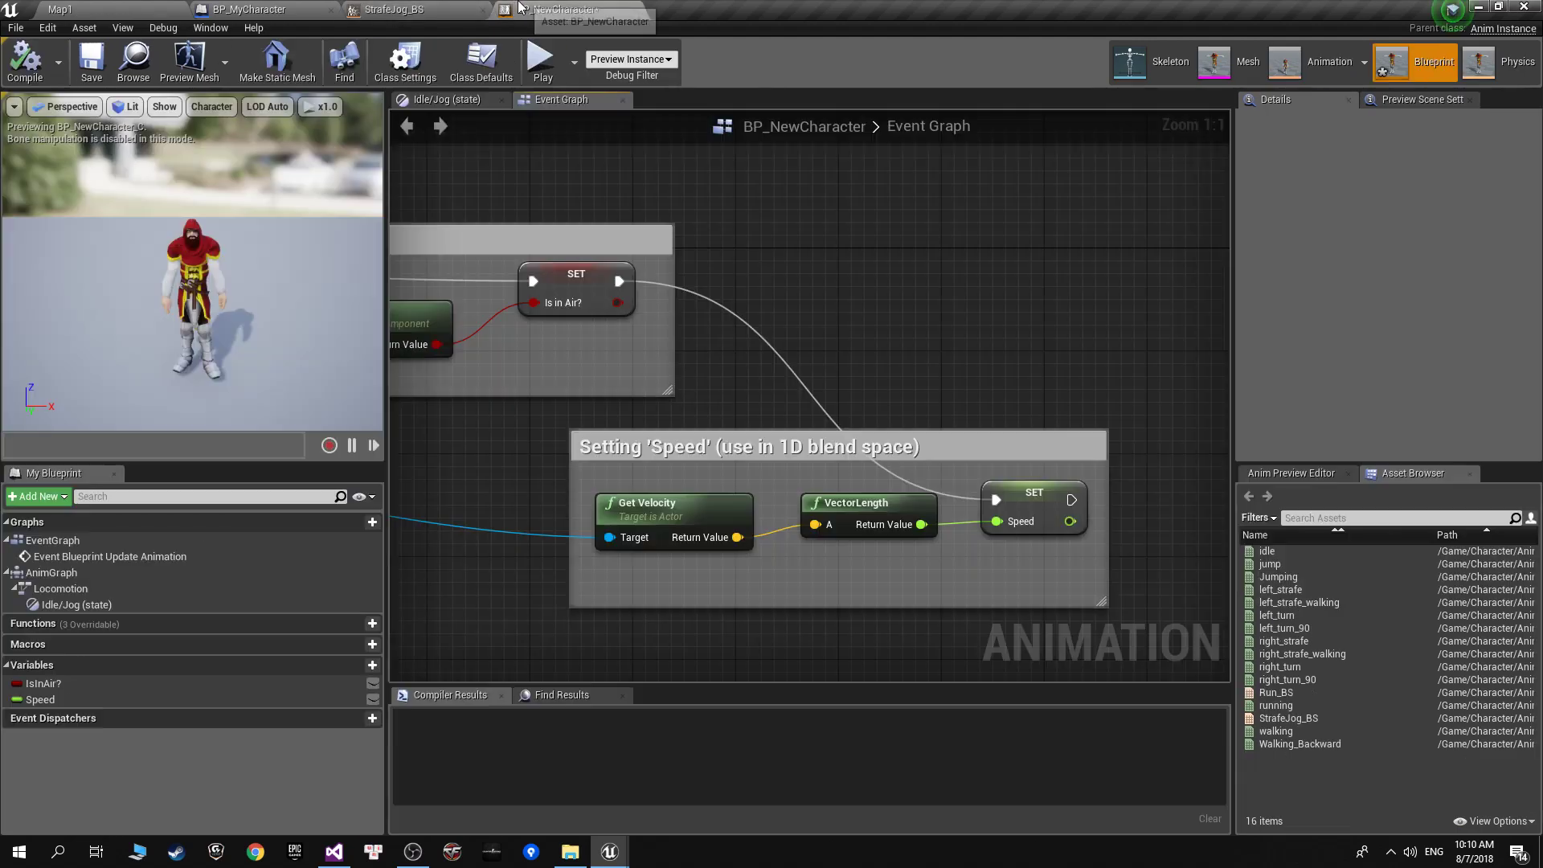
scroll(826, 572, "down", 1)
scroll(803, 585, "up", 1)
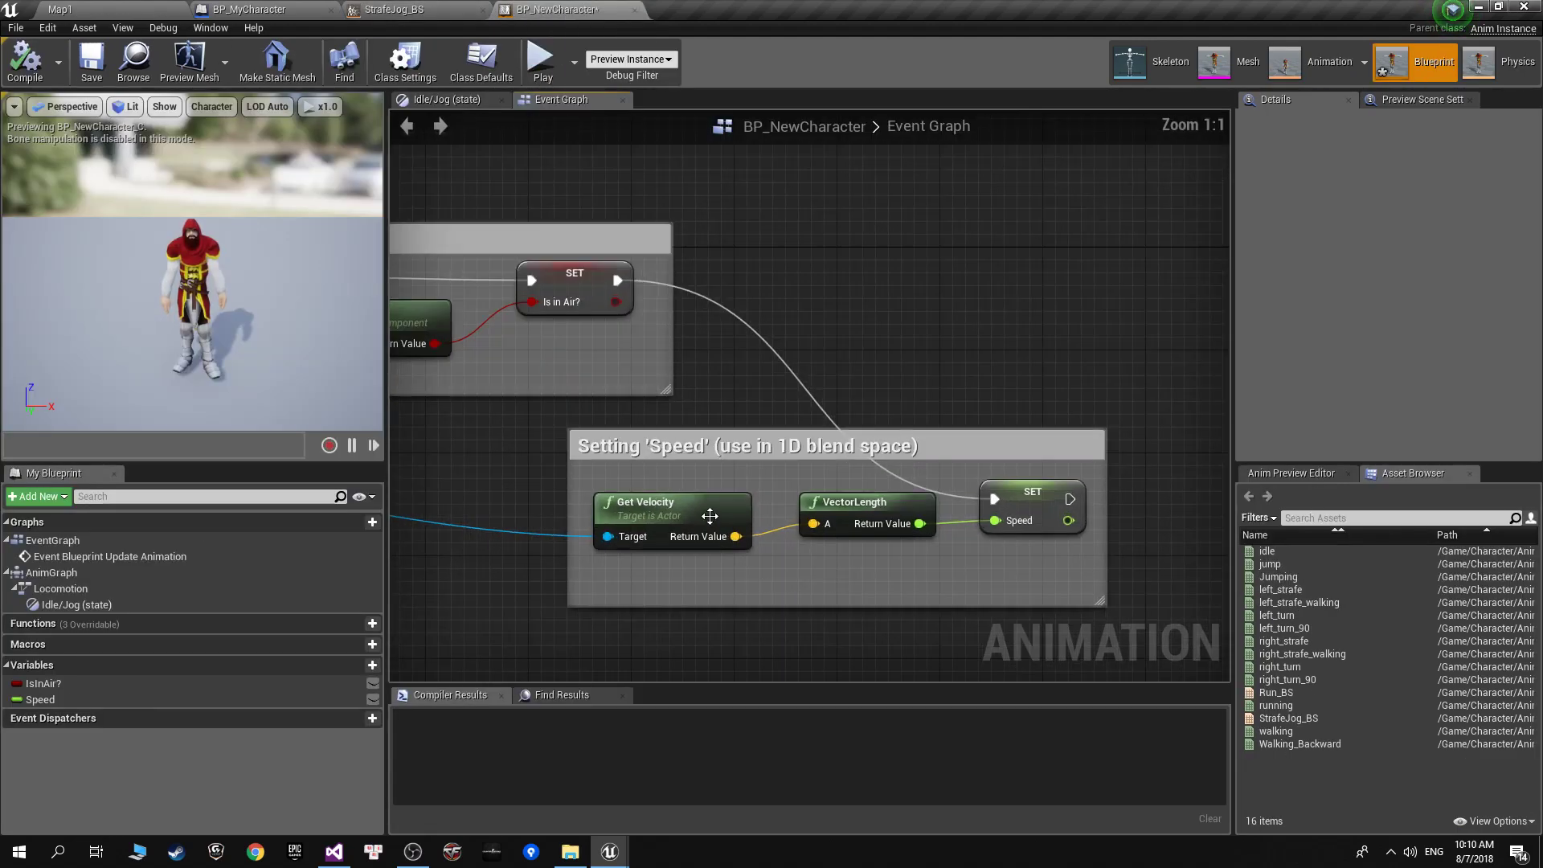
left_click(392, 8)
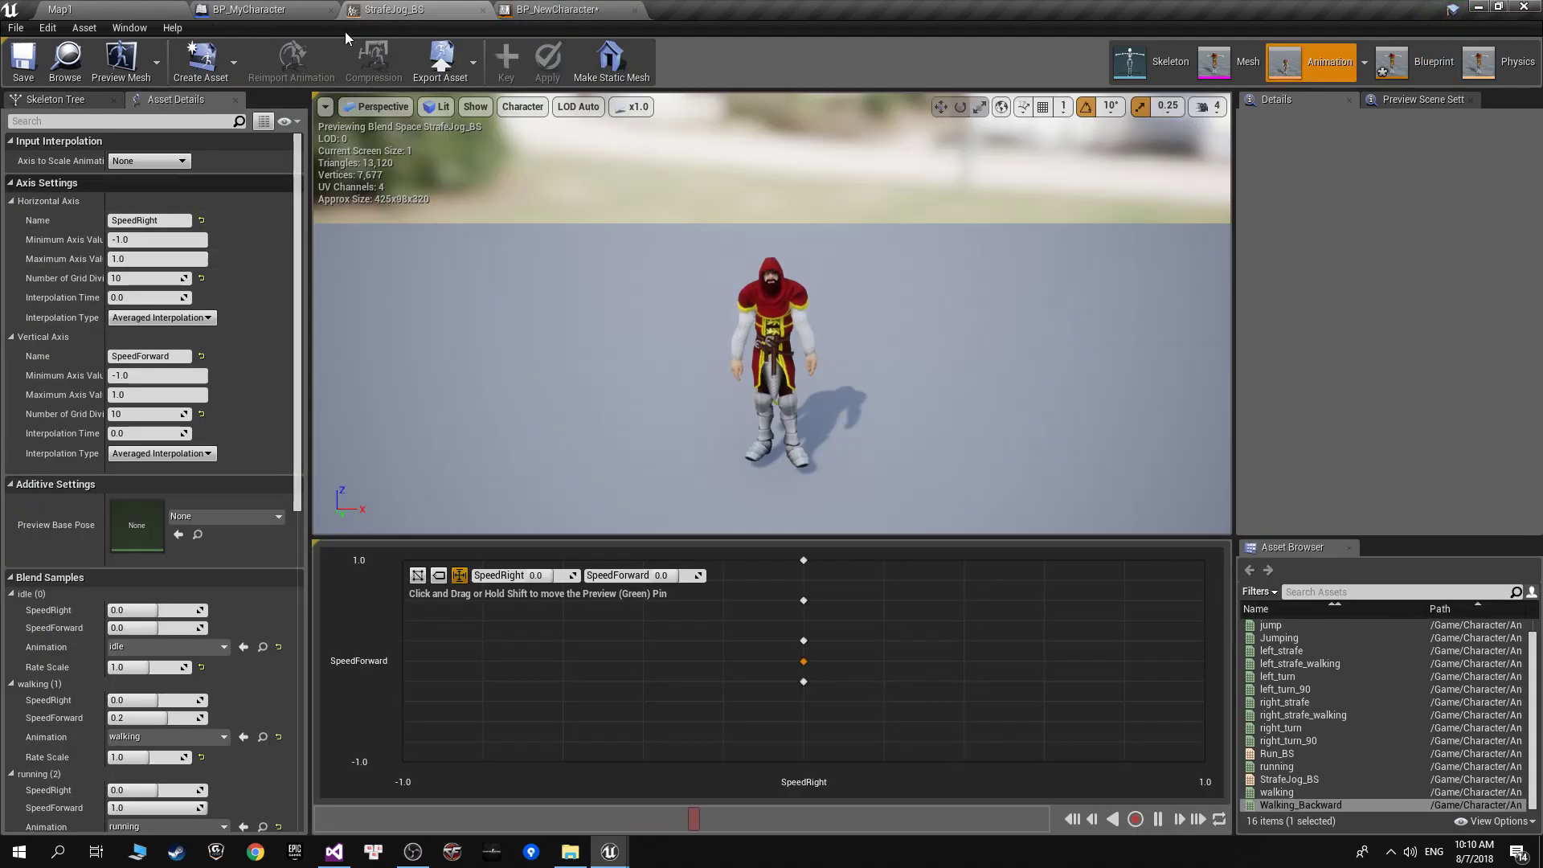
left_click(559, 10)
scroll(884, 581, "down", 1)
scroll(884, 581, "up", 1)
Delete the Speed comment group, velocity nodes and leftover Speed SET node from the Event Graph.
left_click(644, 449)
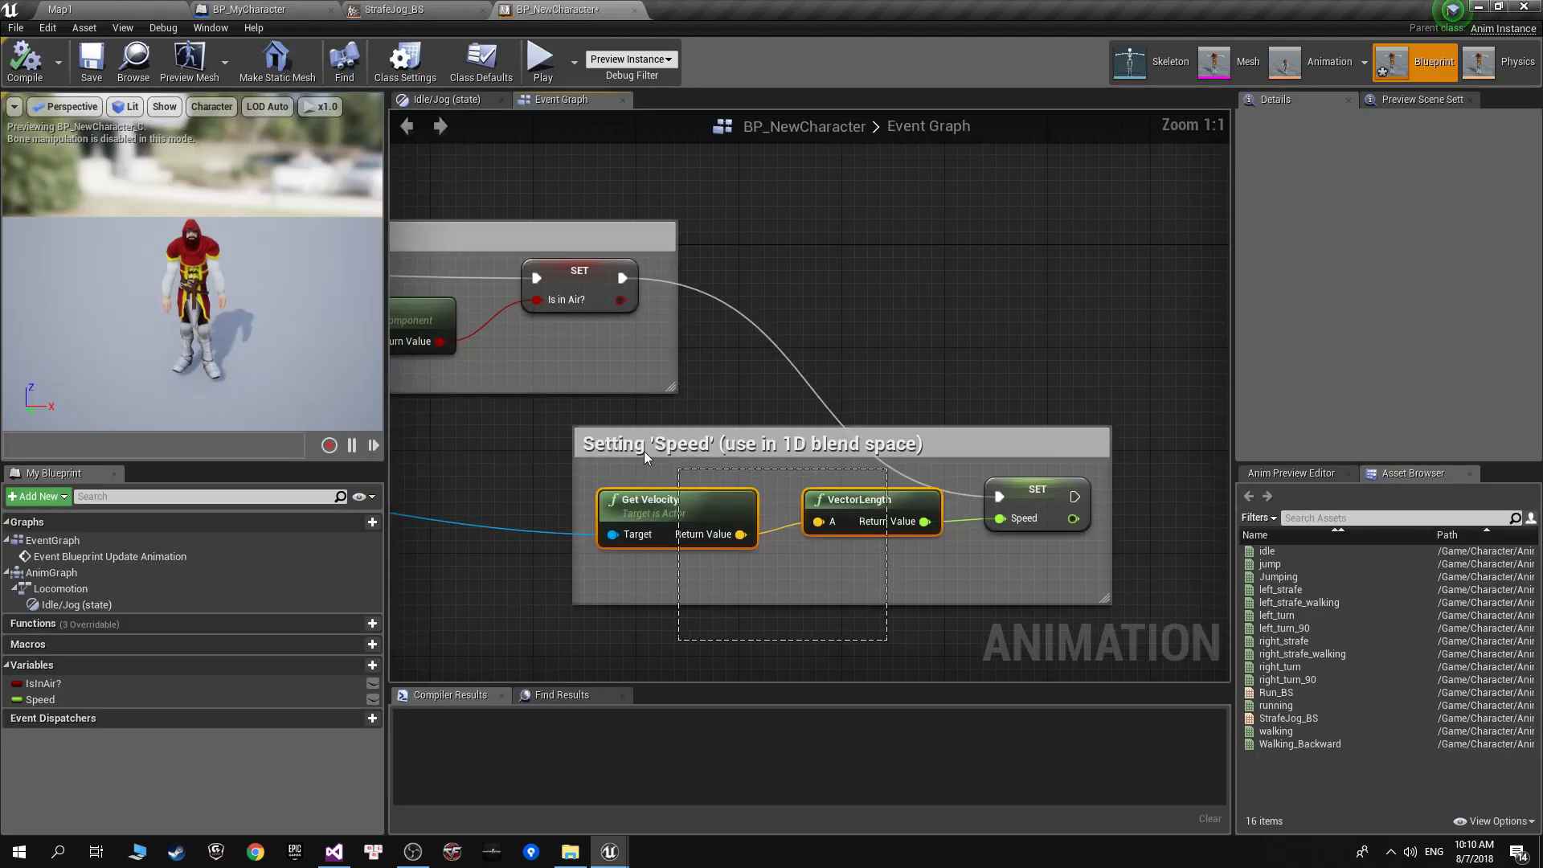
key("Delete")
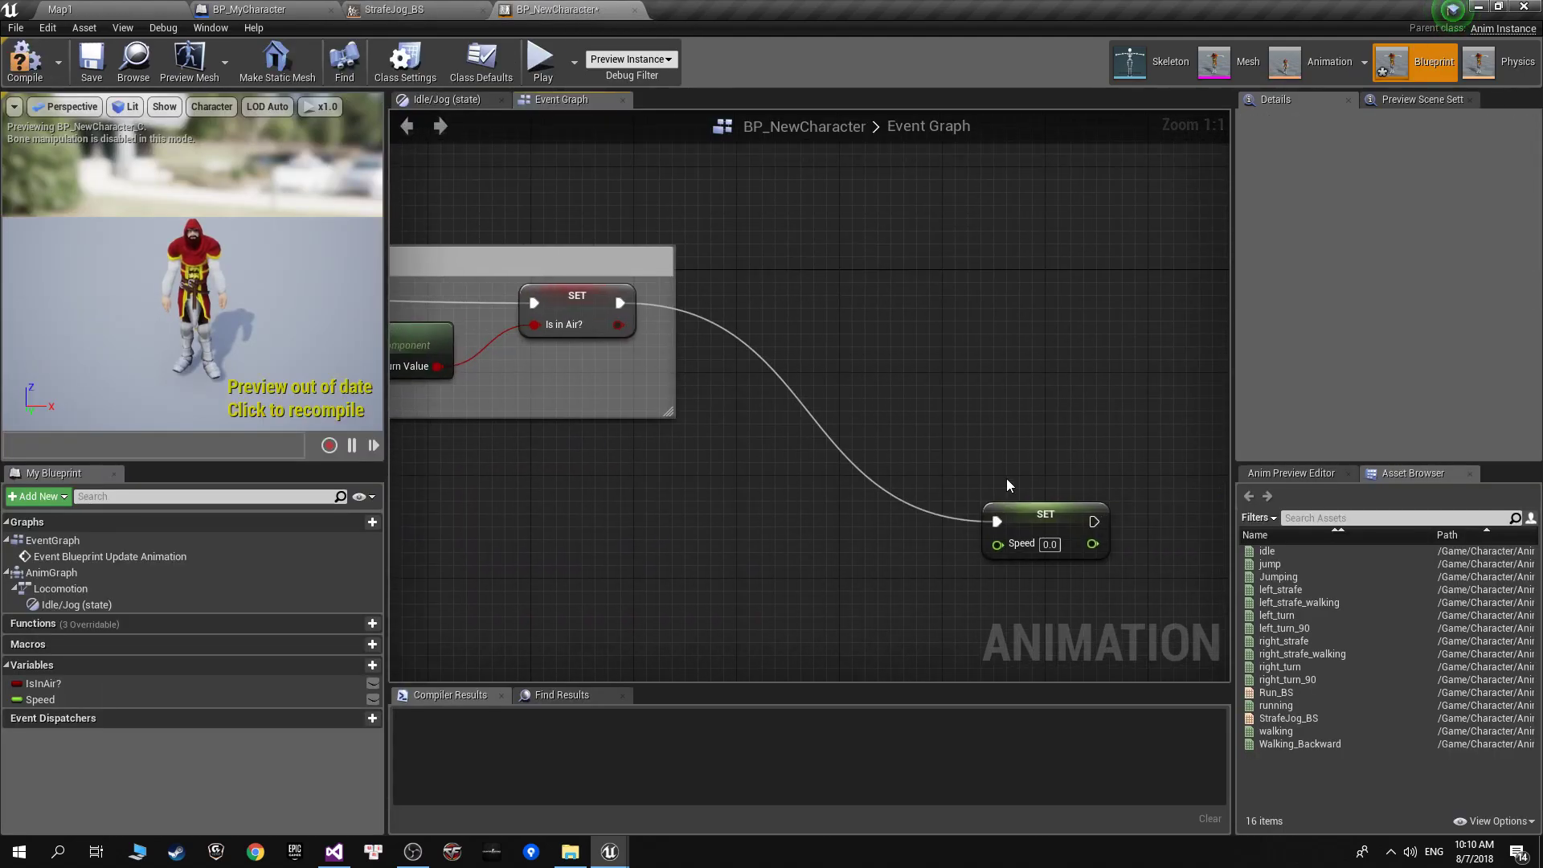
left_click(1015, 514)
left_click(40, 699)
key("Delete")
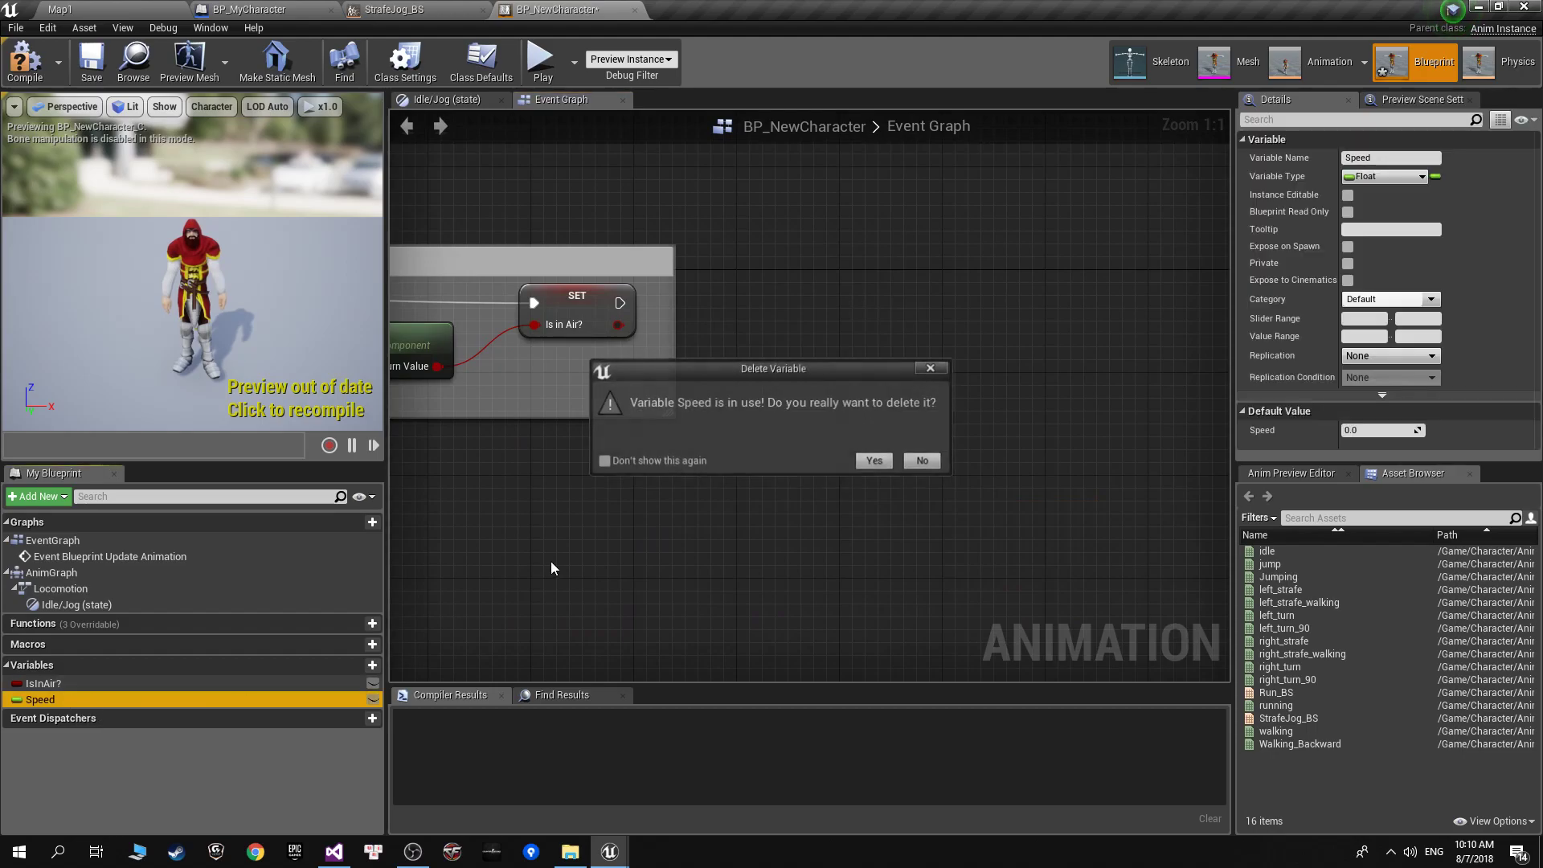
left_click(924, 462)
Delete the Speed and Run_BS nodes in Idle/Jog, then the Speed variable.
left_click(460, 100)
left_click_drag(852, 475, 517, 339)
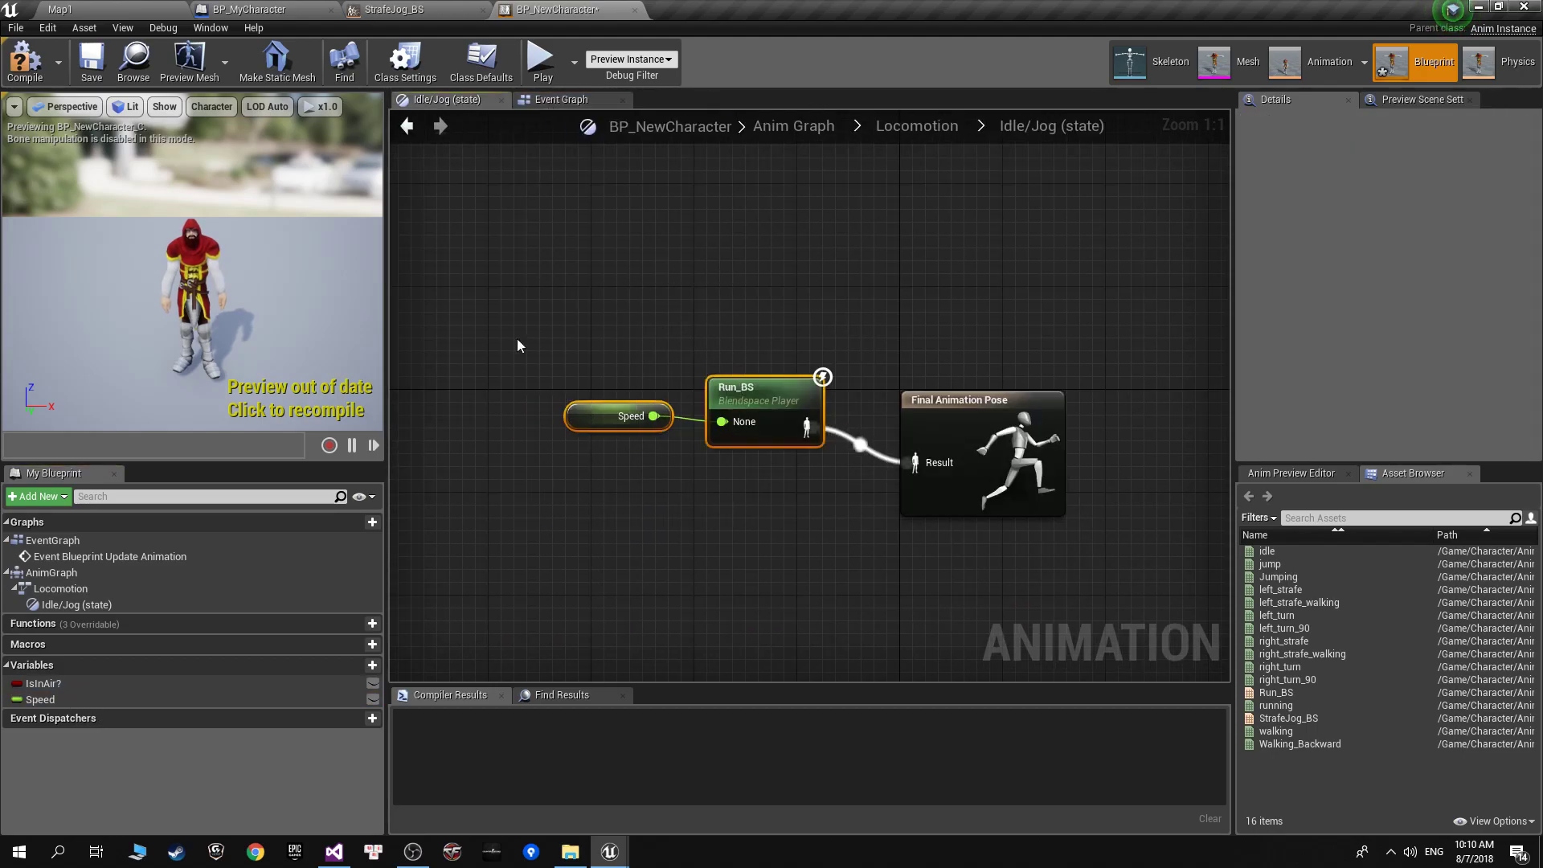
key("Delete")
left_click(616, 101)
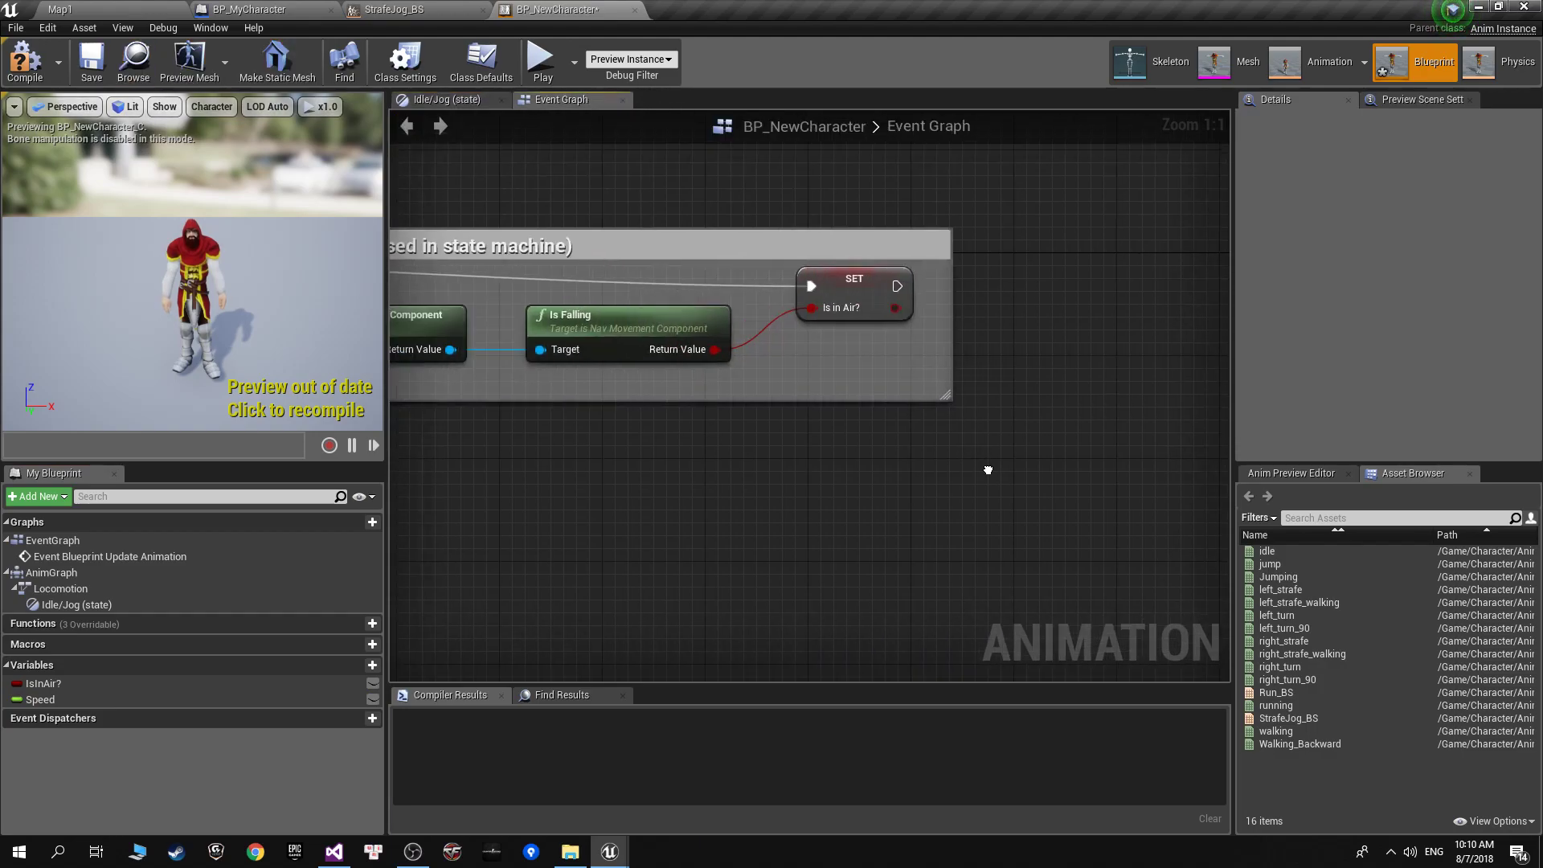
key("Delete")
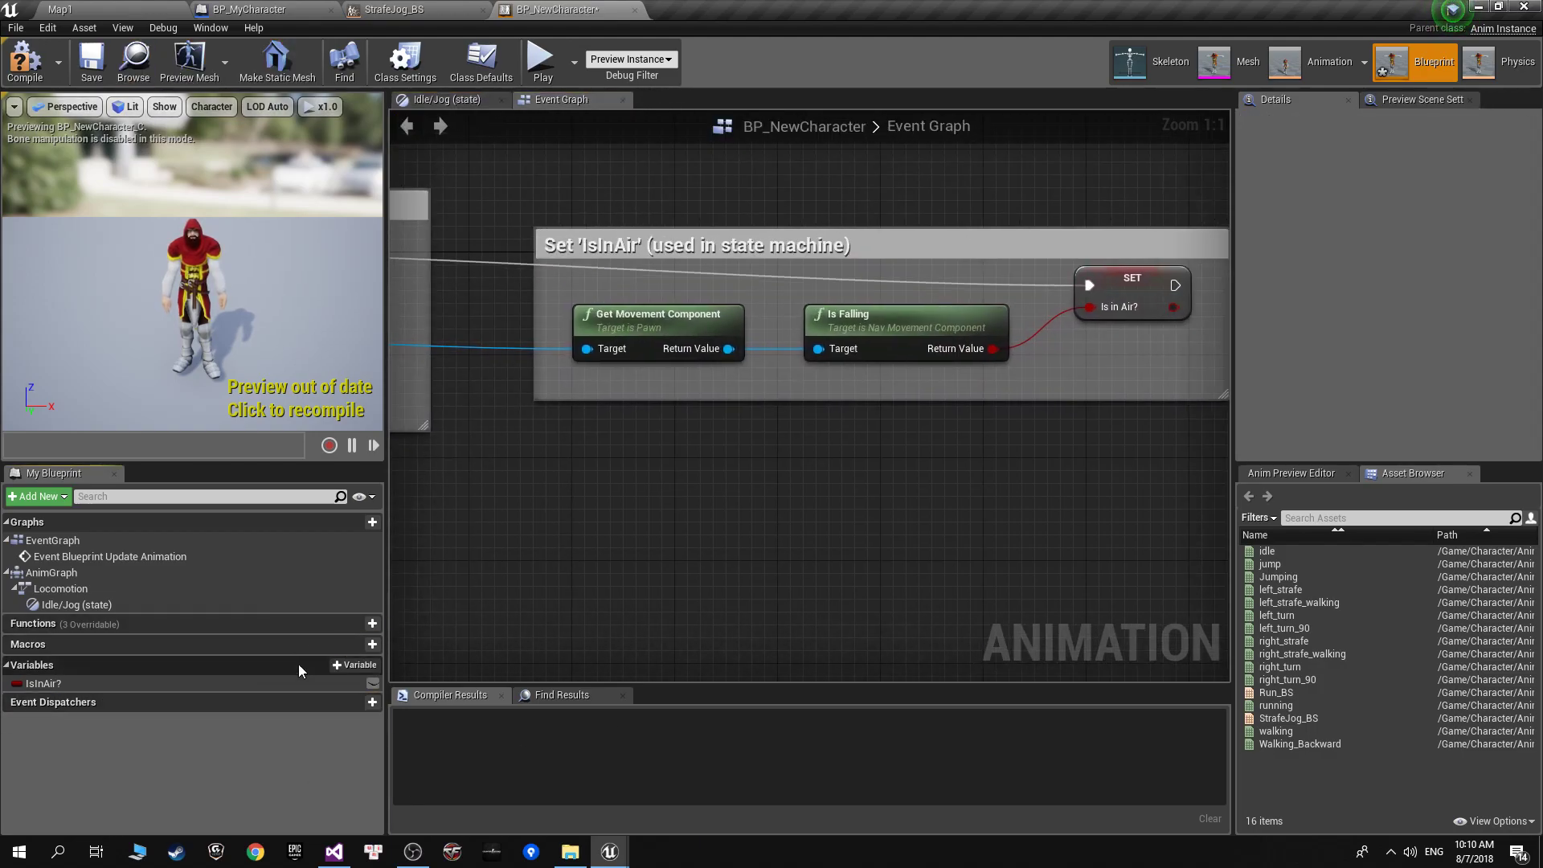
Create two new variables named SpeedForward and SpeedRight.
left_click(354, 665)
type("SpeedFo")
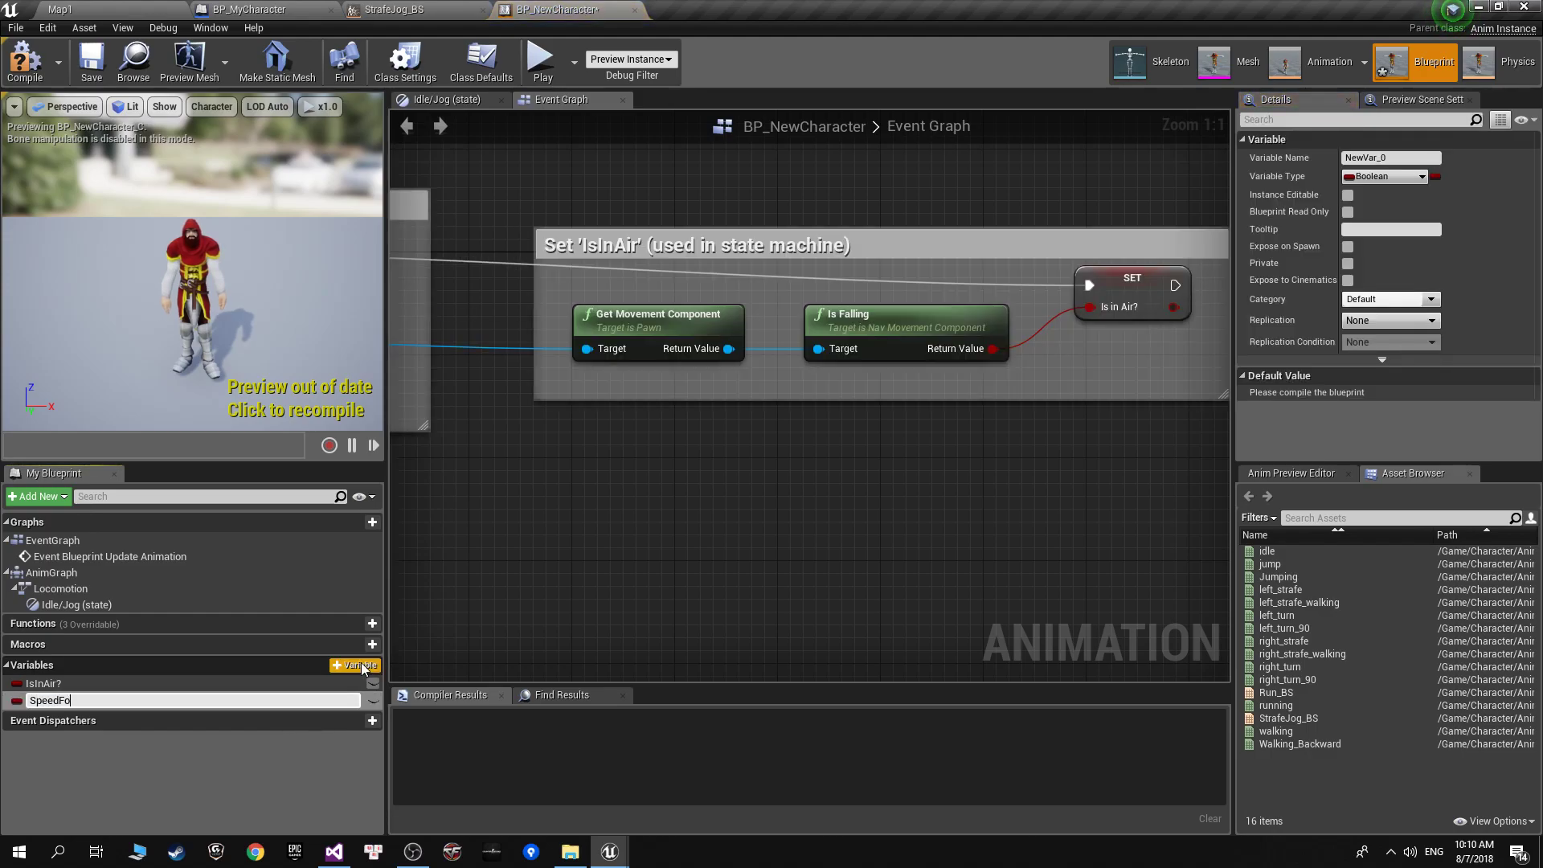
type("rward")
key("Return")
left_click(365, 665)
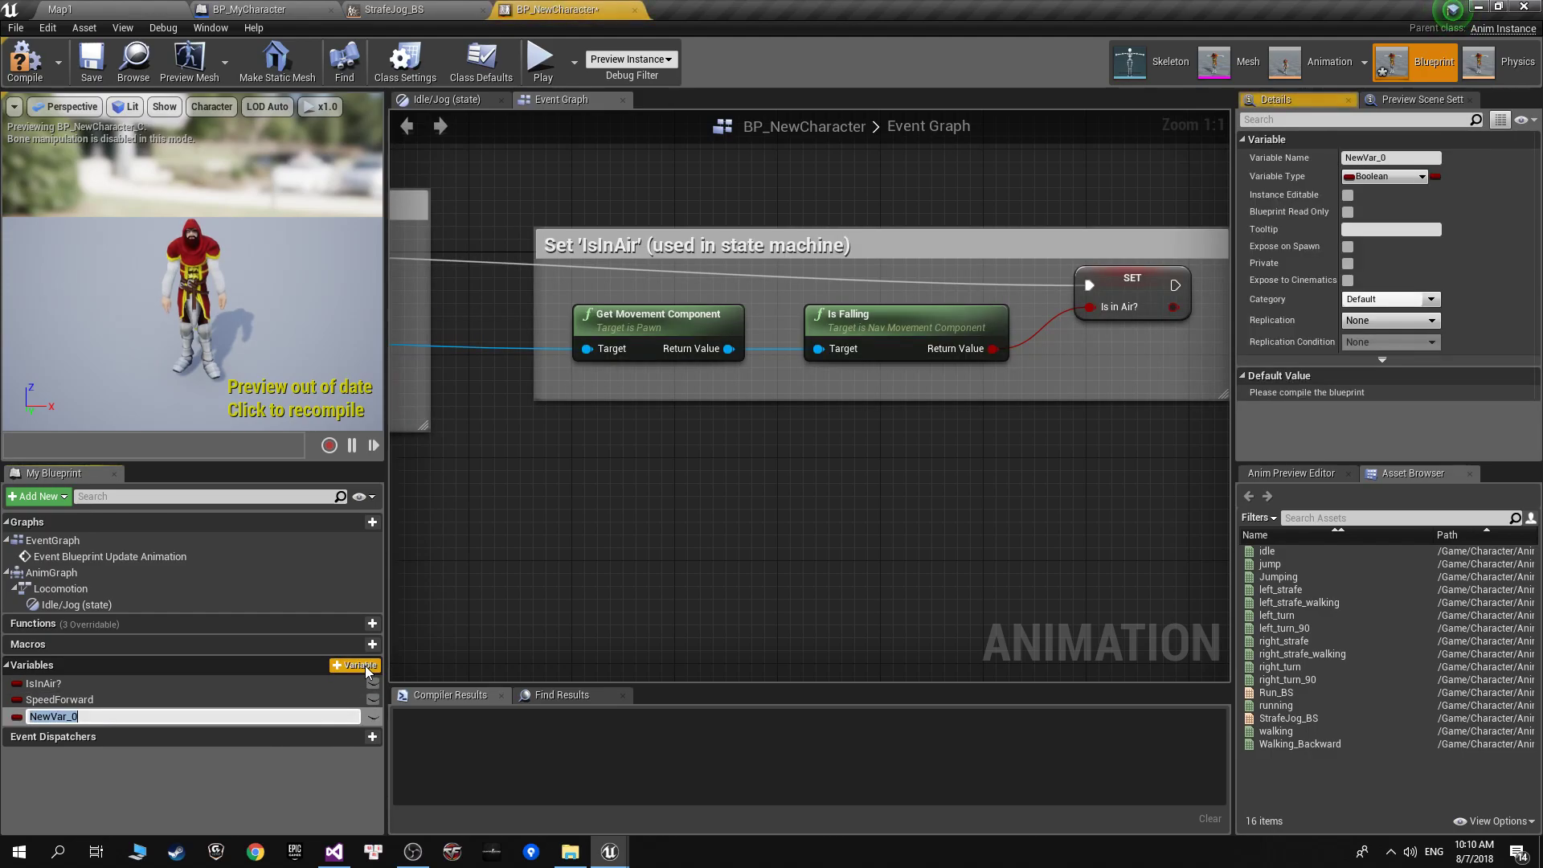
type("SpeedRight")
key("Return")
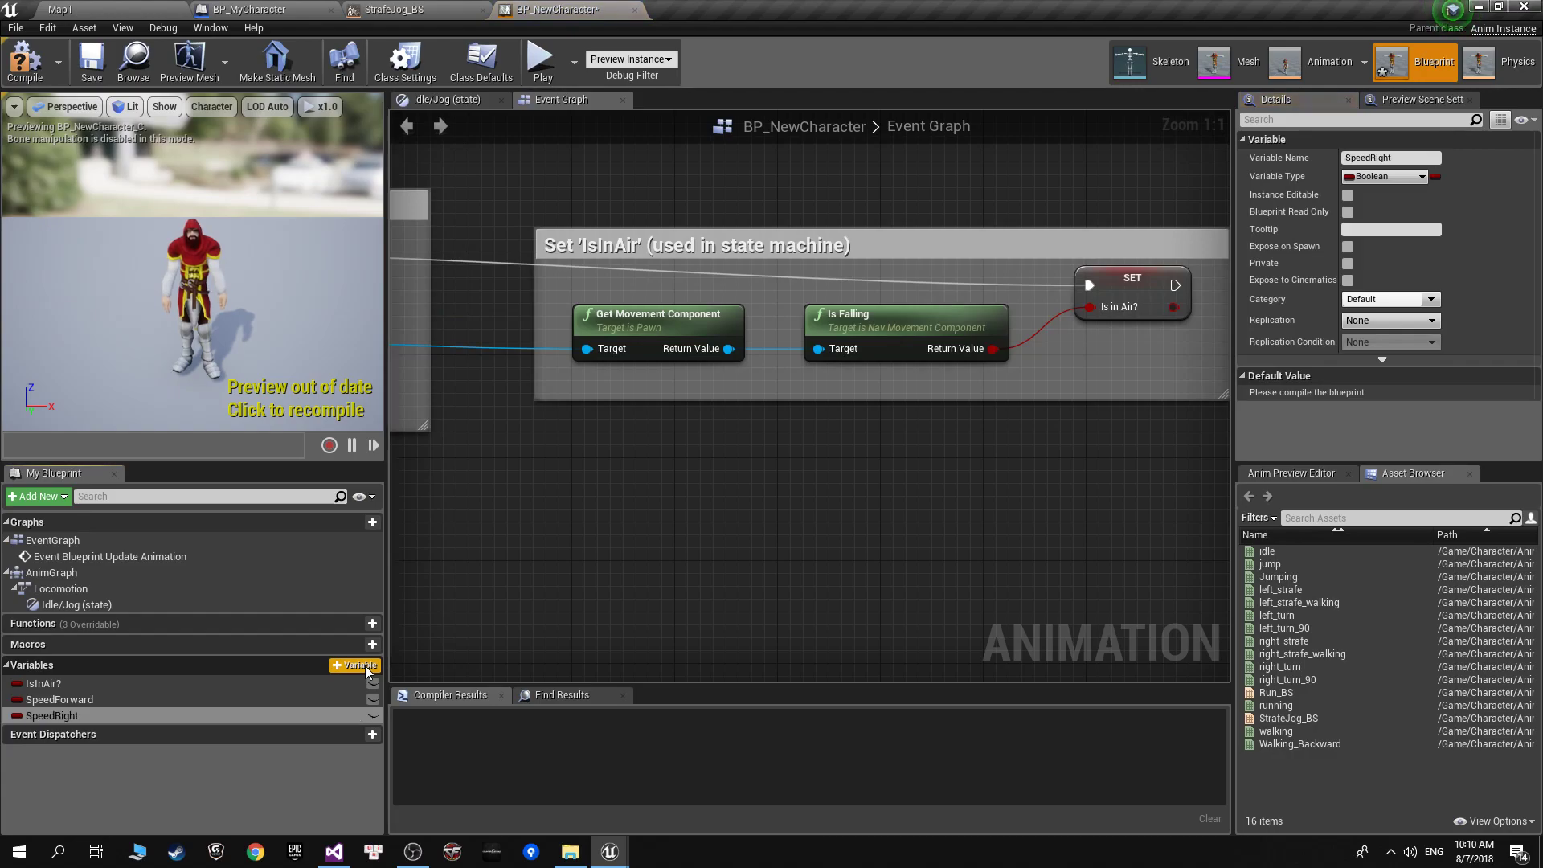
Set both SpeedRight and SpeedForward to type Float.
left_click(1382, 176)
left_click(1230, 264)
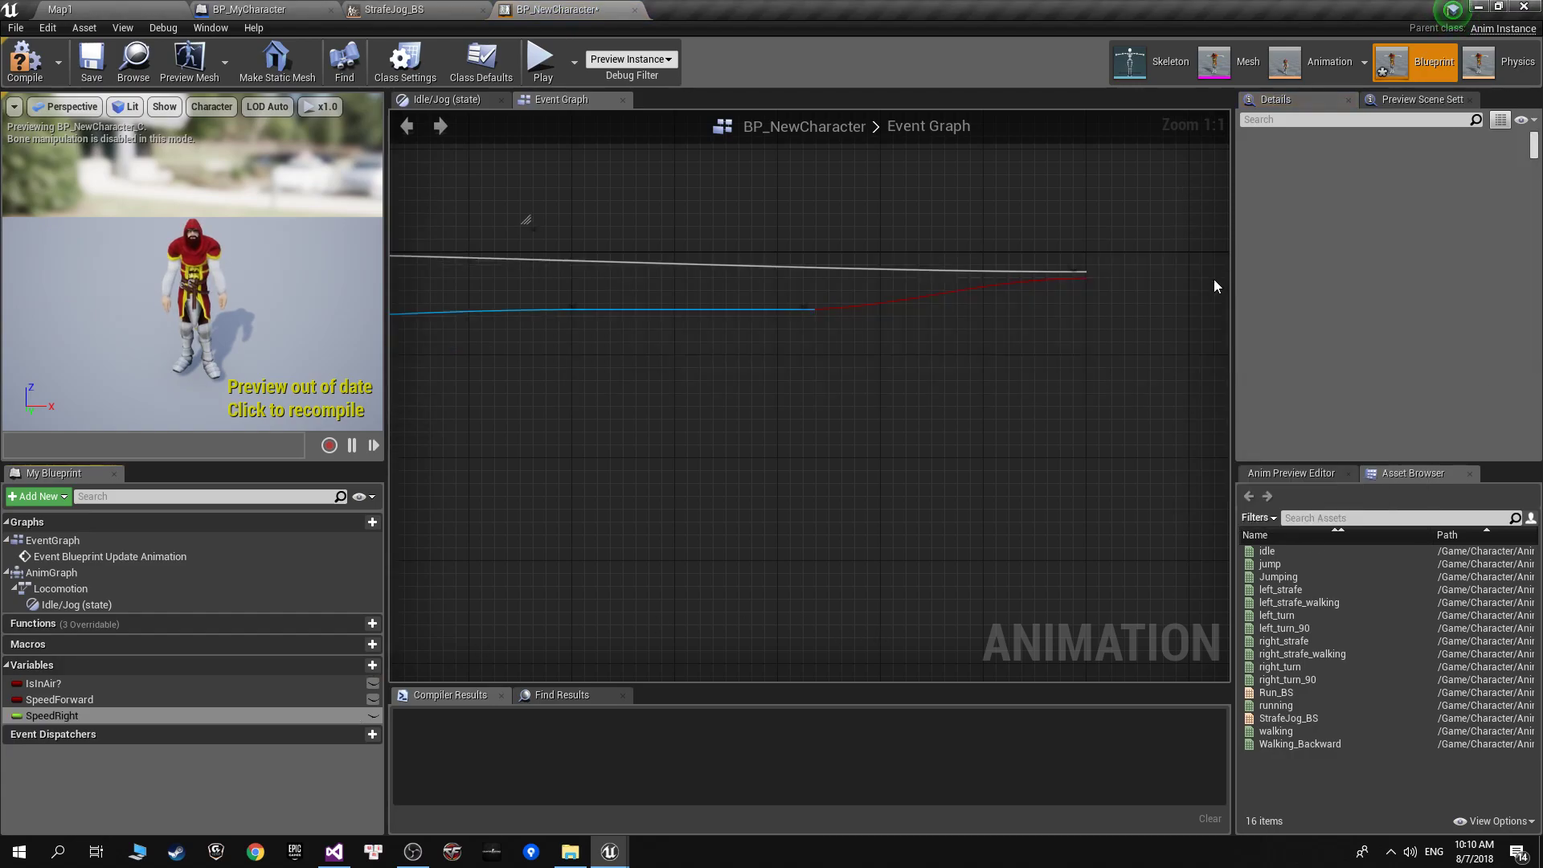
left_click(281, 700)
left_click(1382, 176)
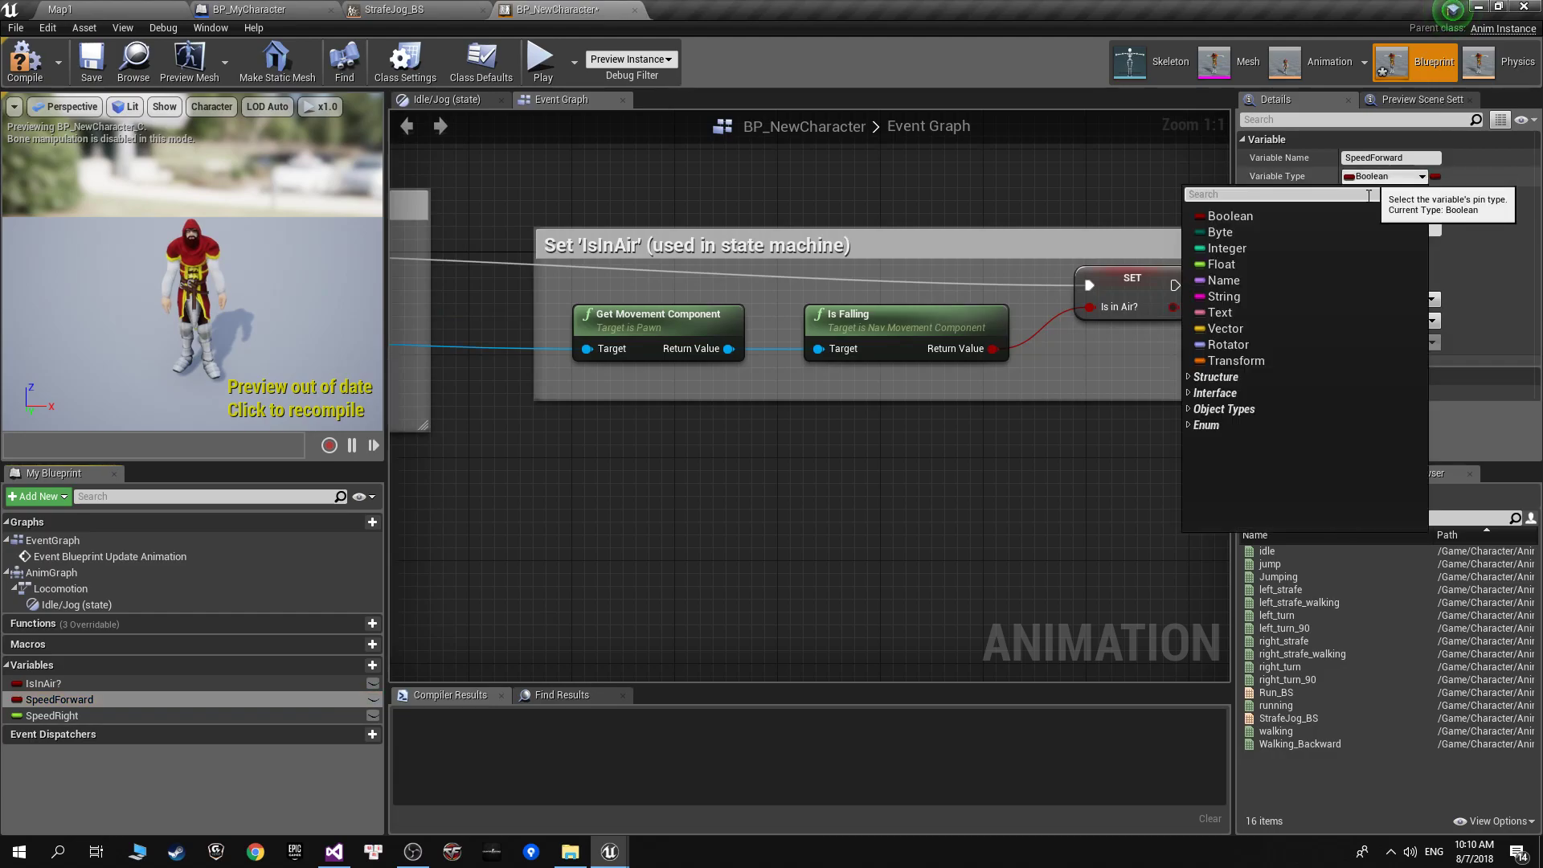
left_click(1235, 264)
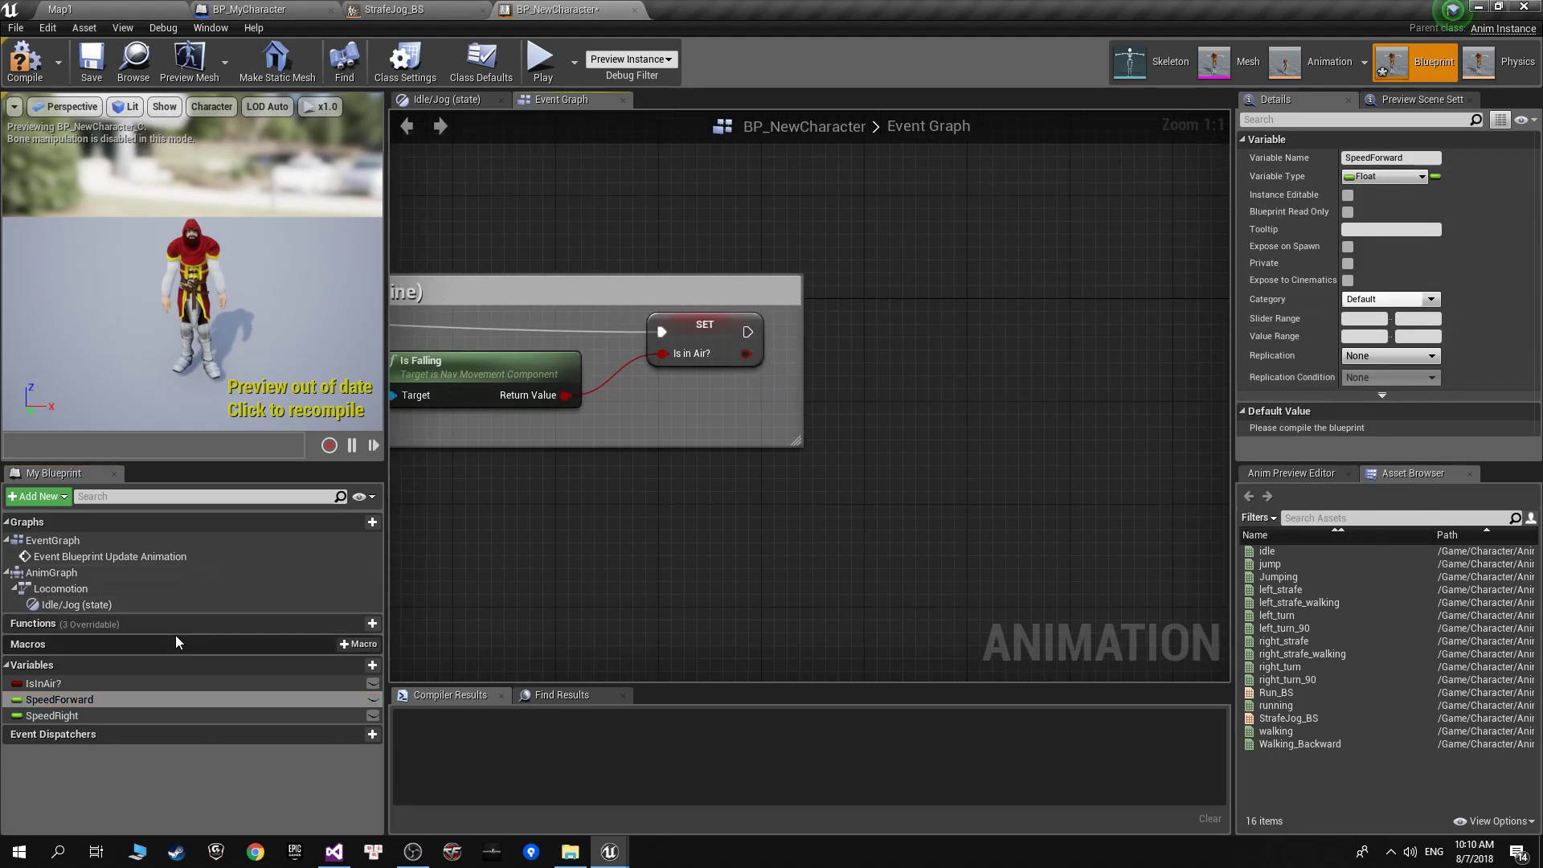
mouse_move(626, 399)
right_mouse_down()
mouse_move(996, 429)
mouse_move(682, 455)
right_mouse_up()
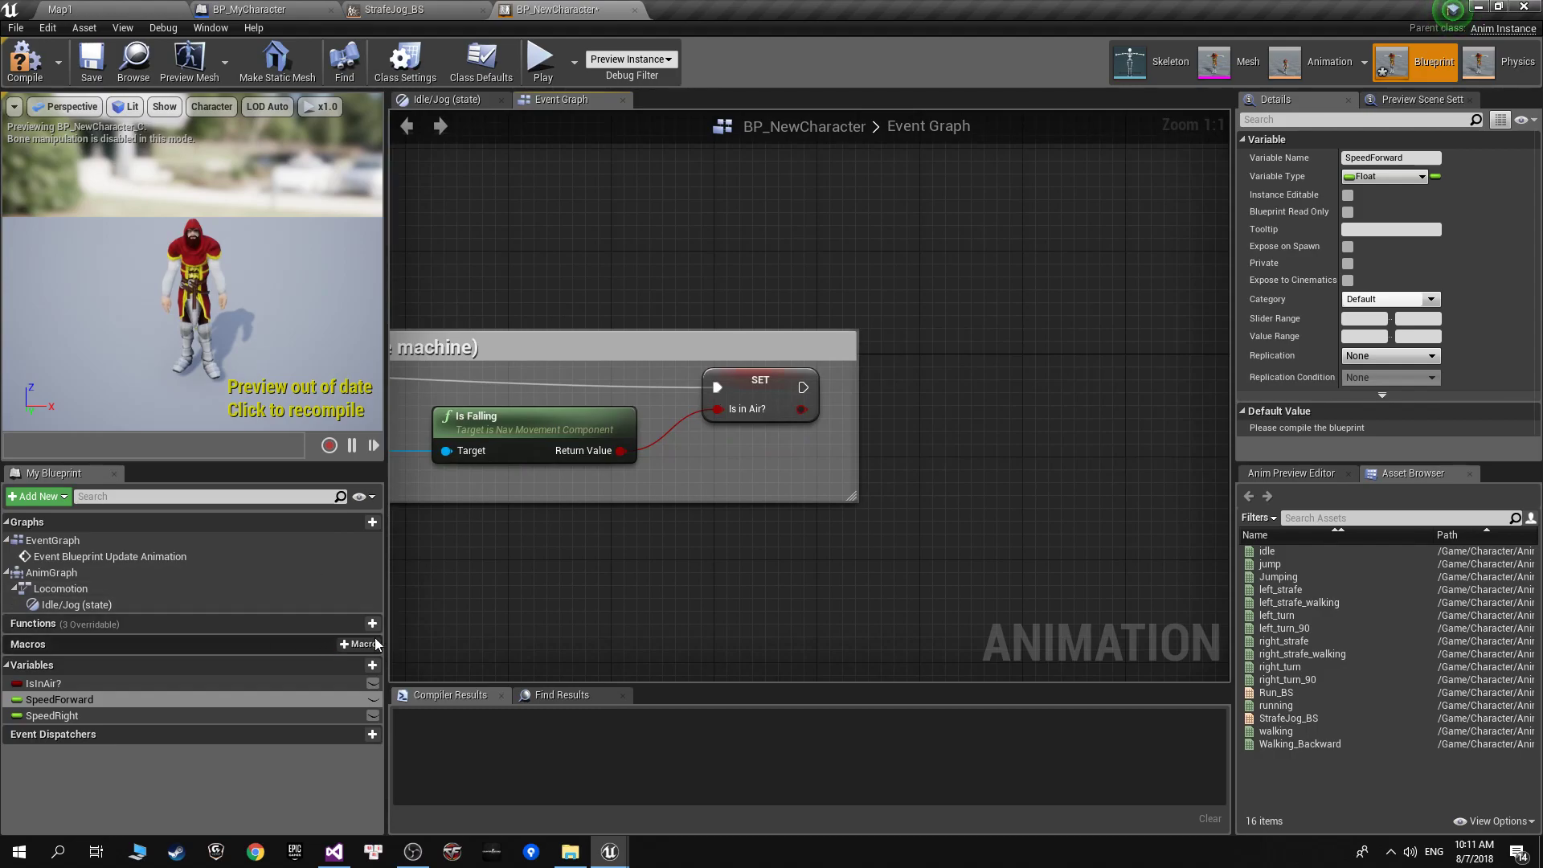
Create a new function named CalculateSpeedRightAndForward.
left_click(350, 625)
type("CalculateSpeedRightAndForwar")
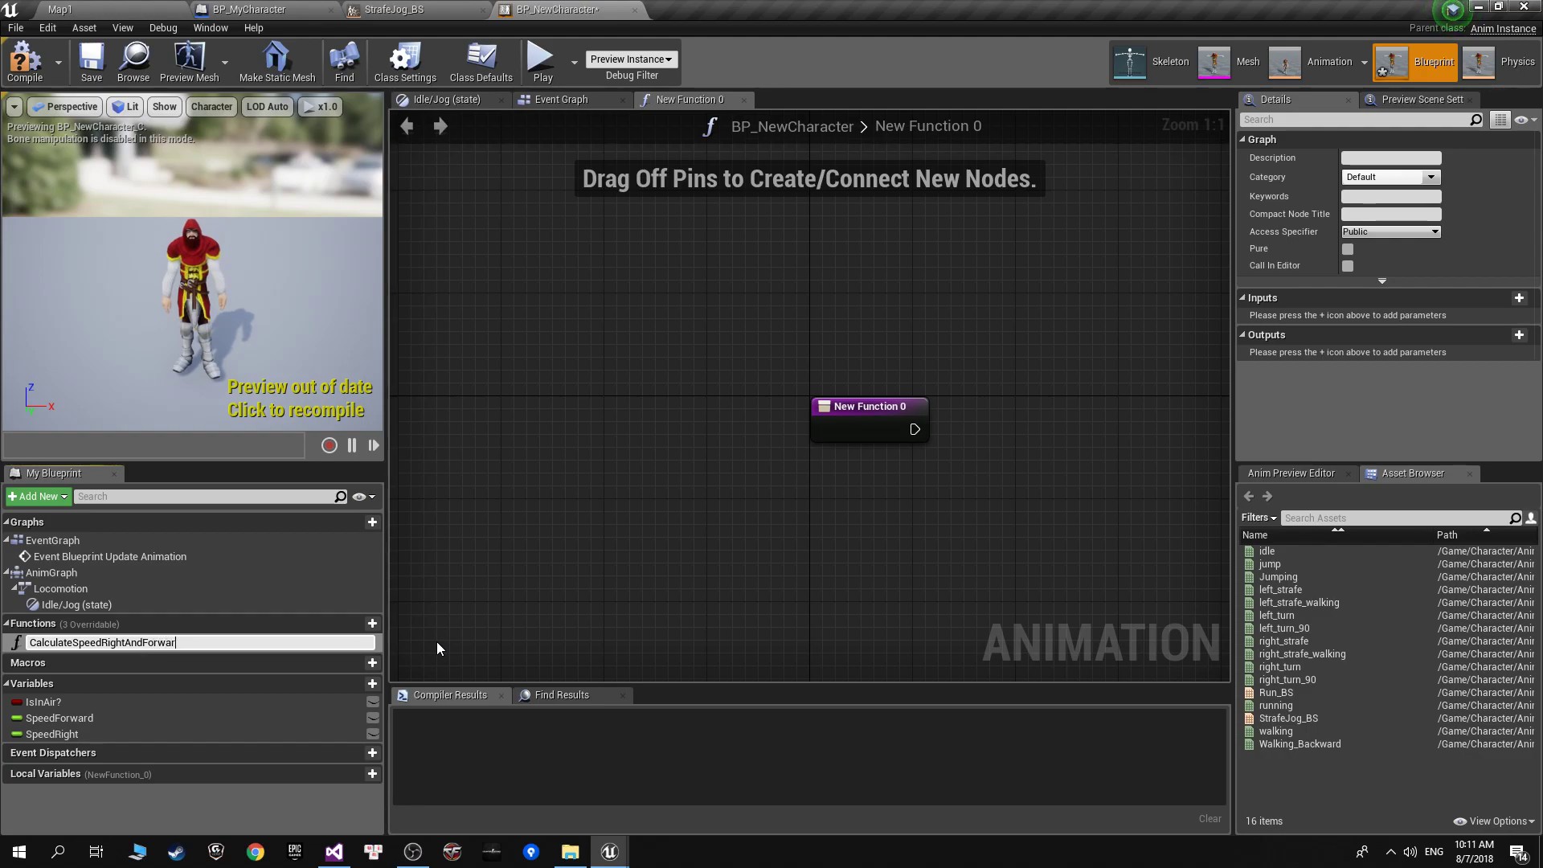
type("d")
key("Return")
right_click_drag(696, 439, 431, 521)
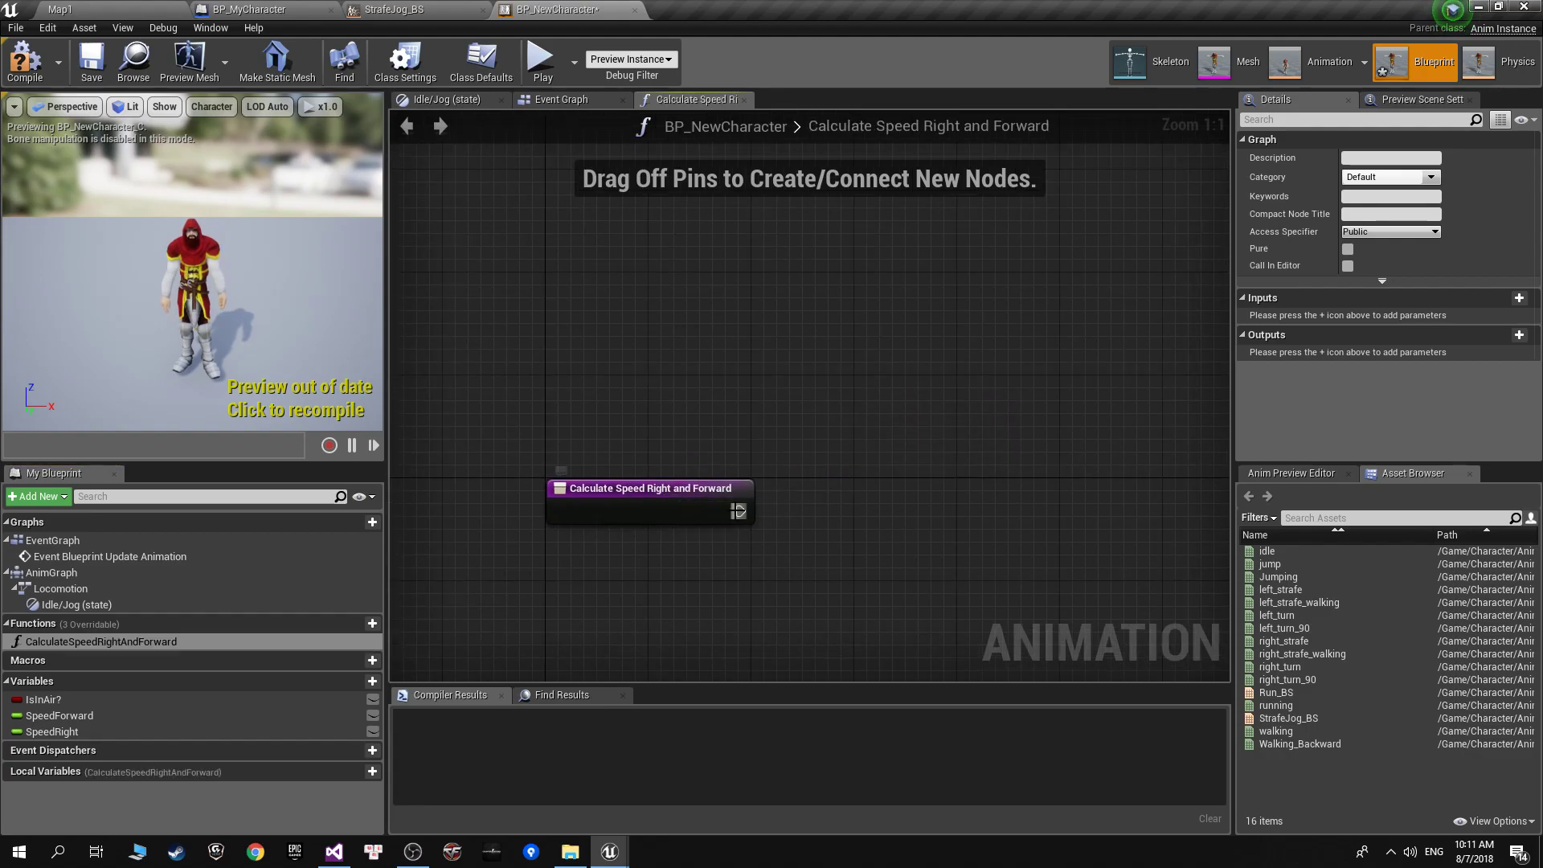
Call Calculate Speed Right and Forward in the Event Graph right after the Is in Air? SET node.
left_click(561, 100)
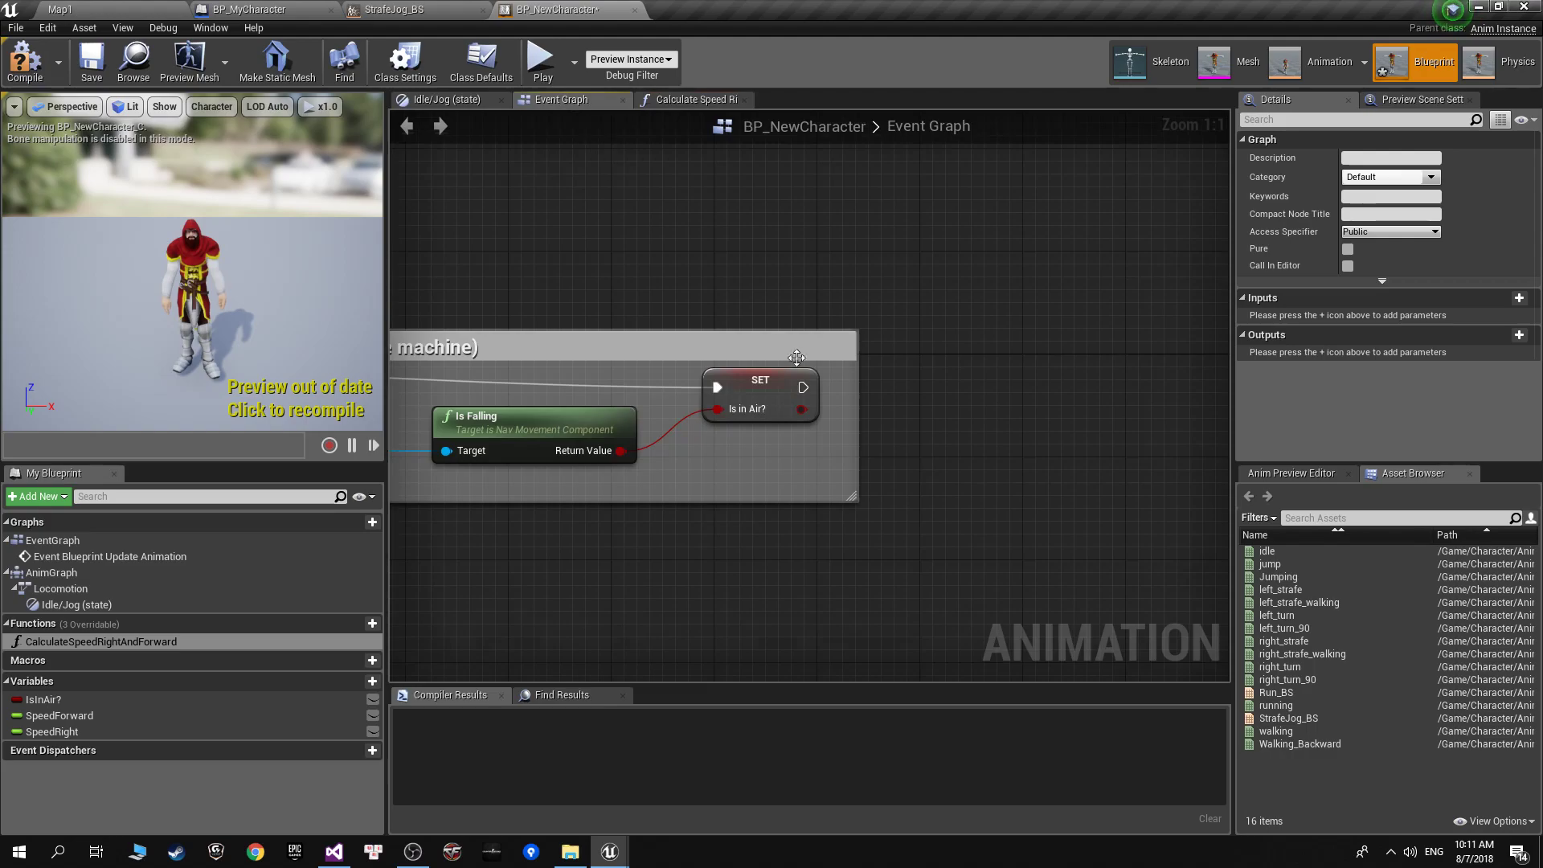
right_click_drag(797, 358, 631, 353)
mouse_move(101, 642)
left_mouse_down()
mouse_move(764, 421)
mouse_move(637, 382)
left_mouse_up()
left_click_drag(818, 400, 813, 365)
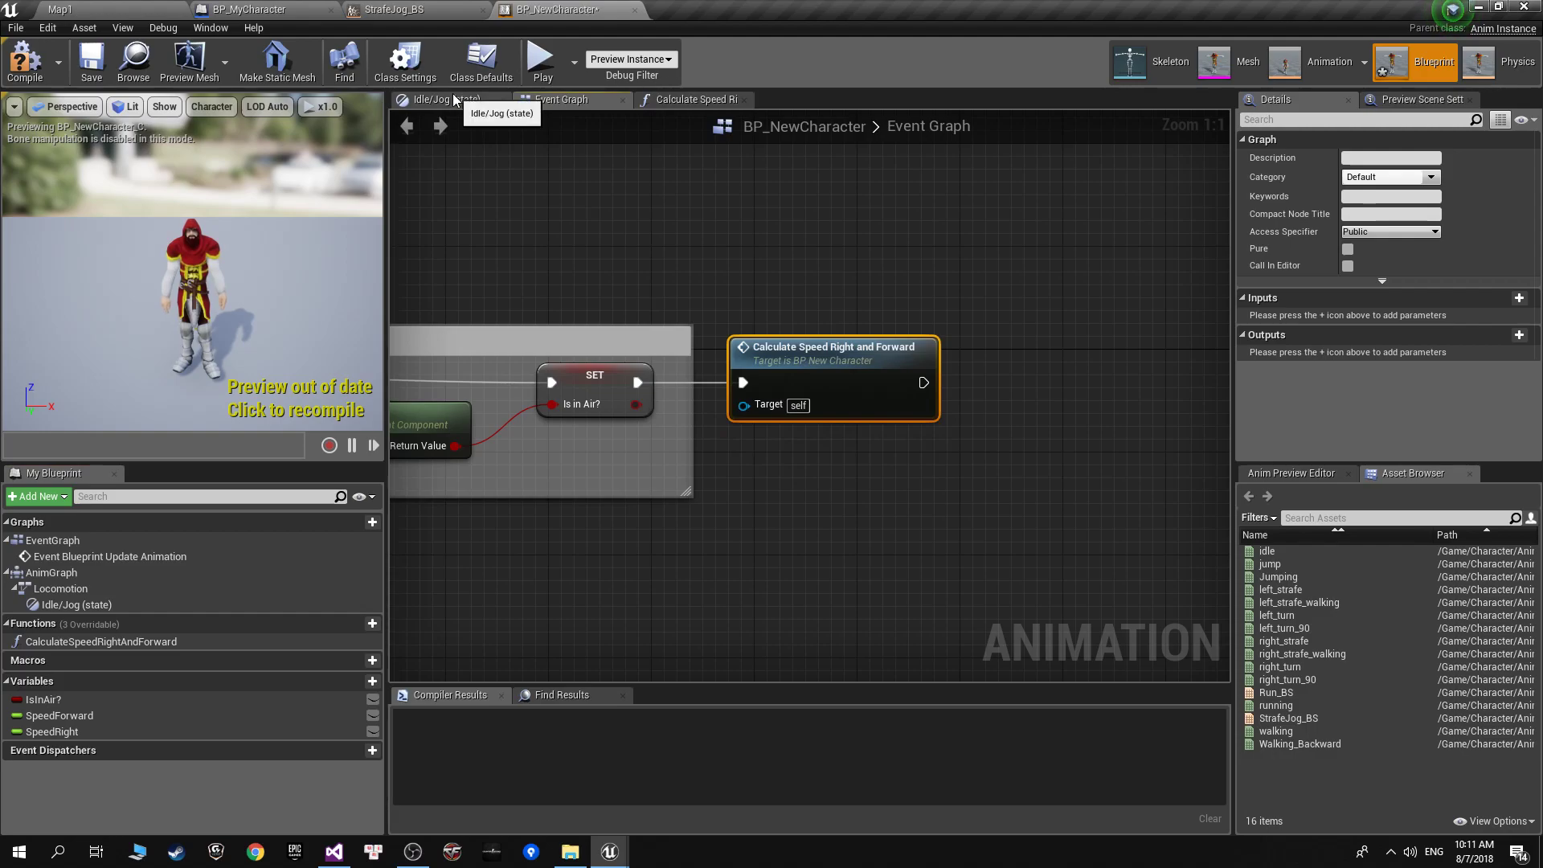
left_click(410, 102)
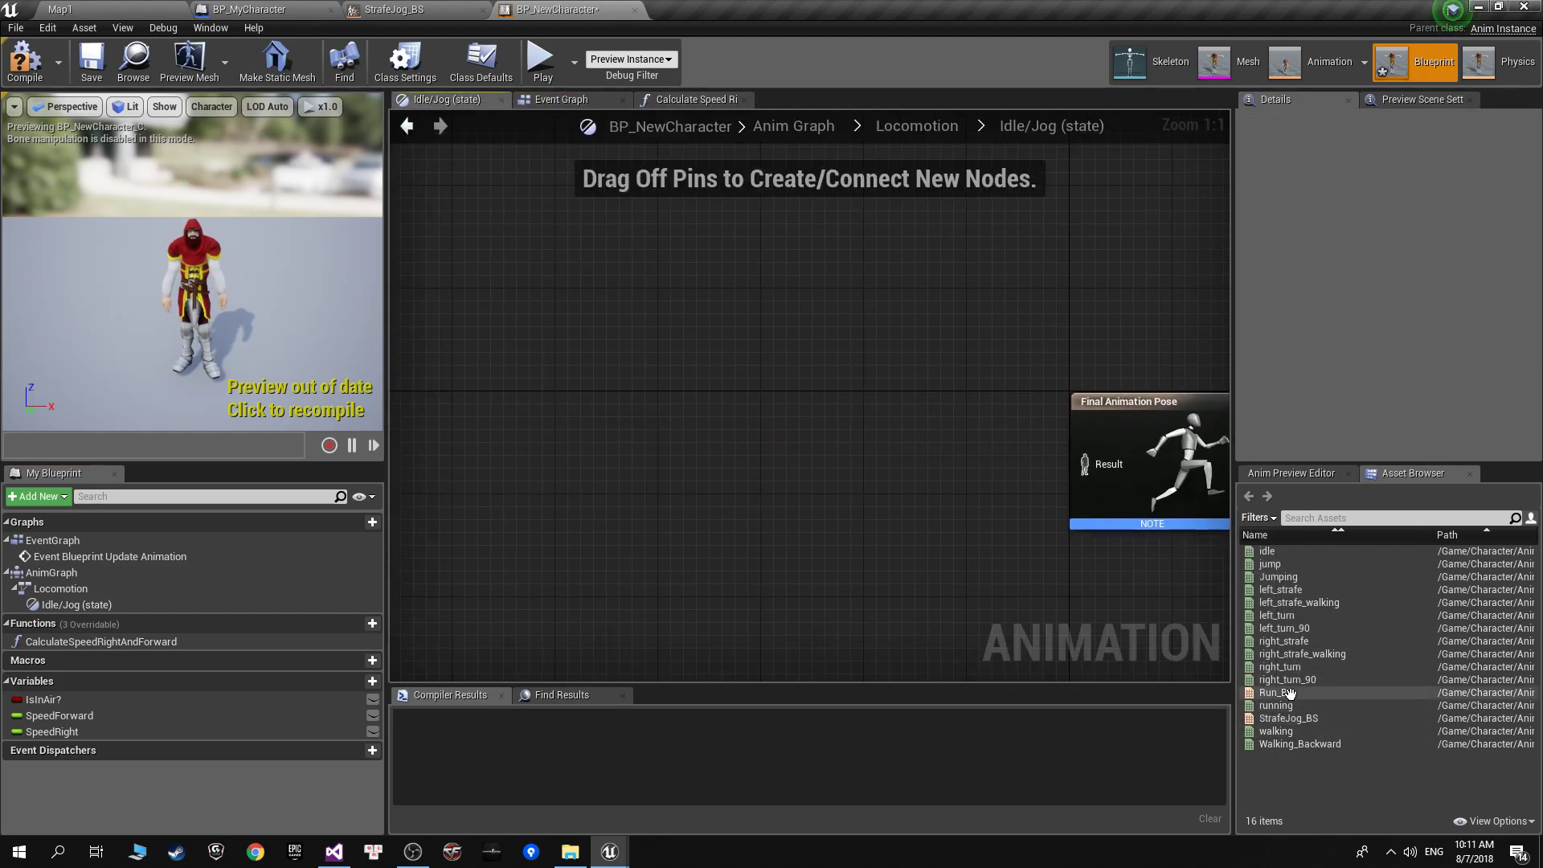
Feed a StrafeJog_BS player into Final Animation Pose, with SpeedRight and SpeedForward wired to its inputs.
left_click_drag(1301, 721, 828, 406)
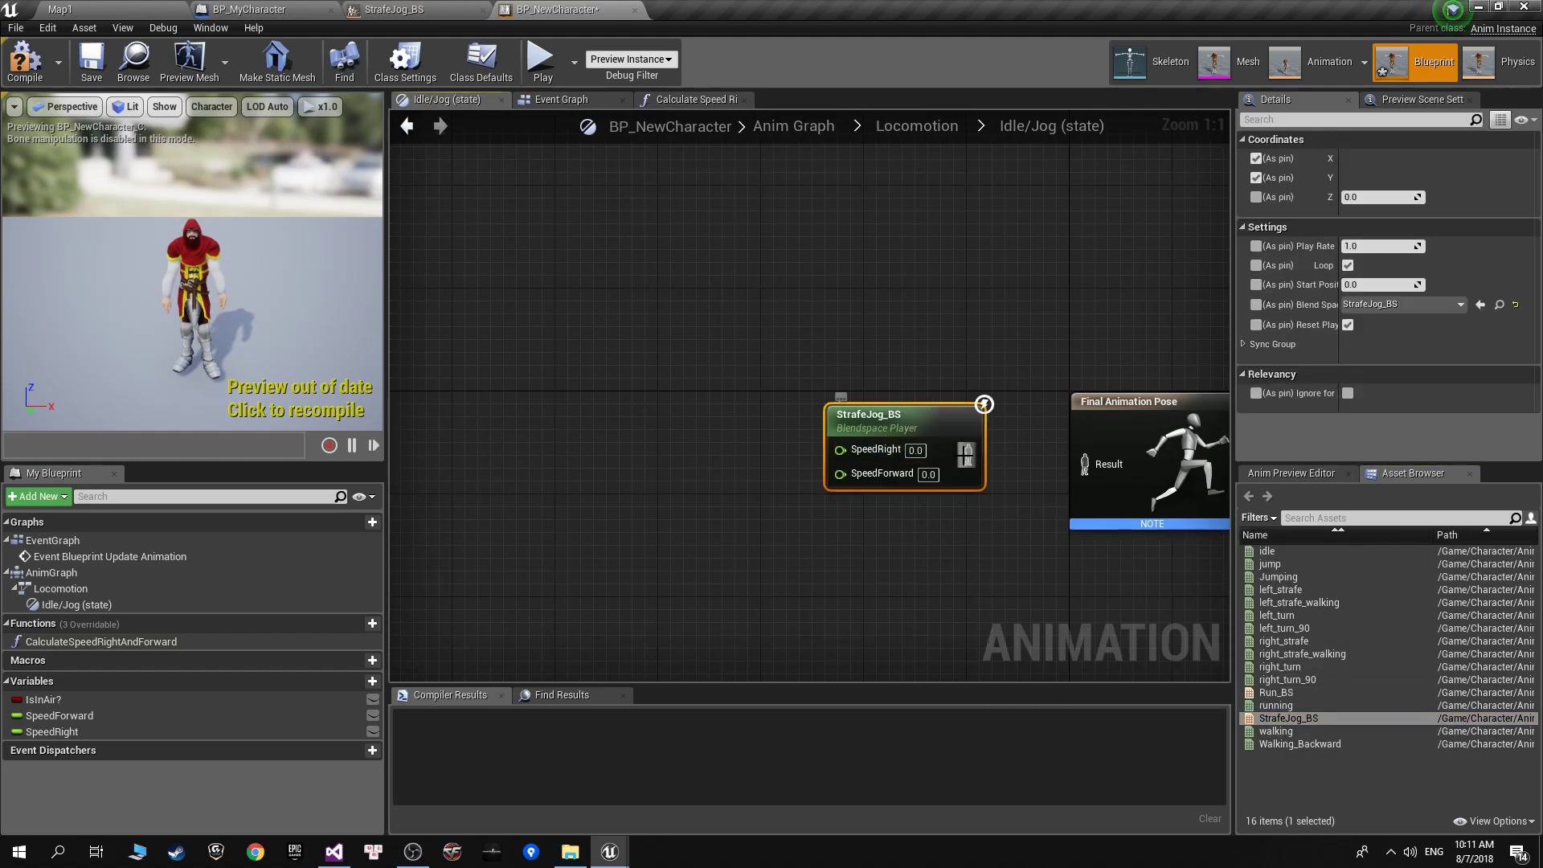
left_click_drag(968, 454, 1149, 413)
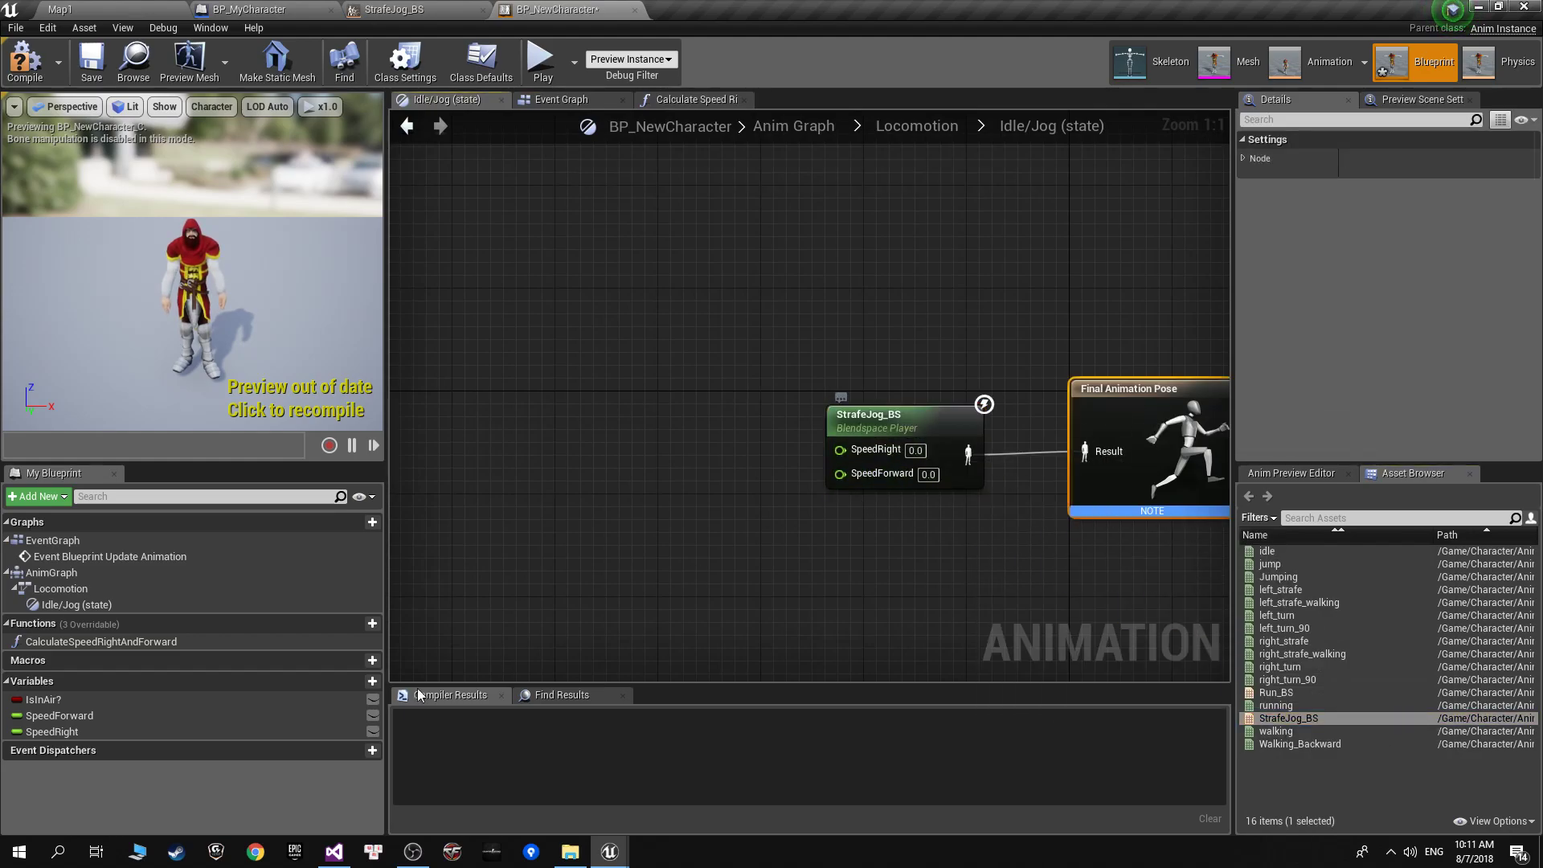
left_click(54, 730)
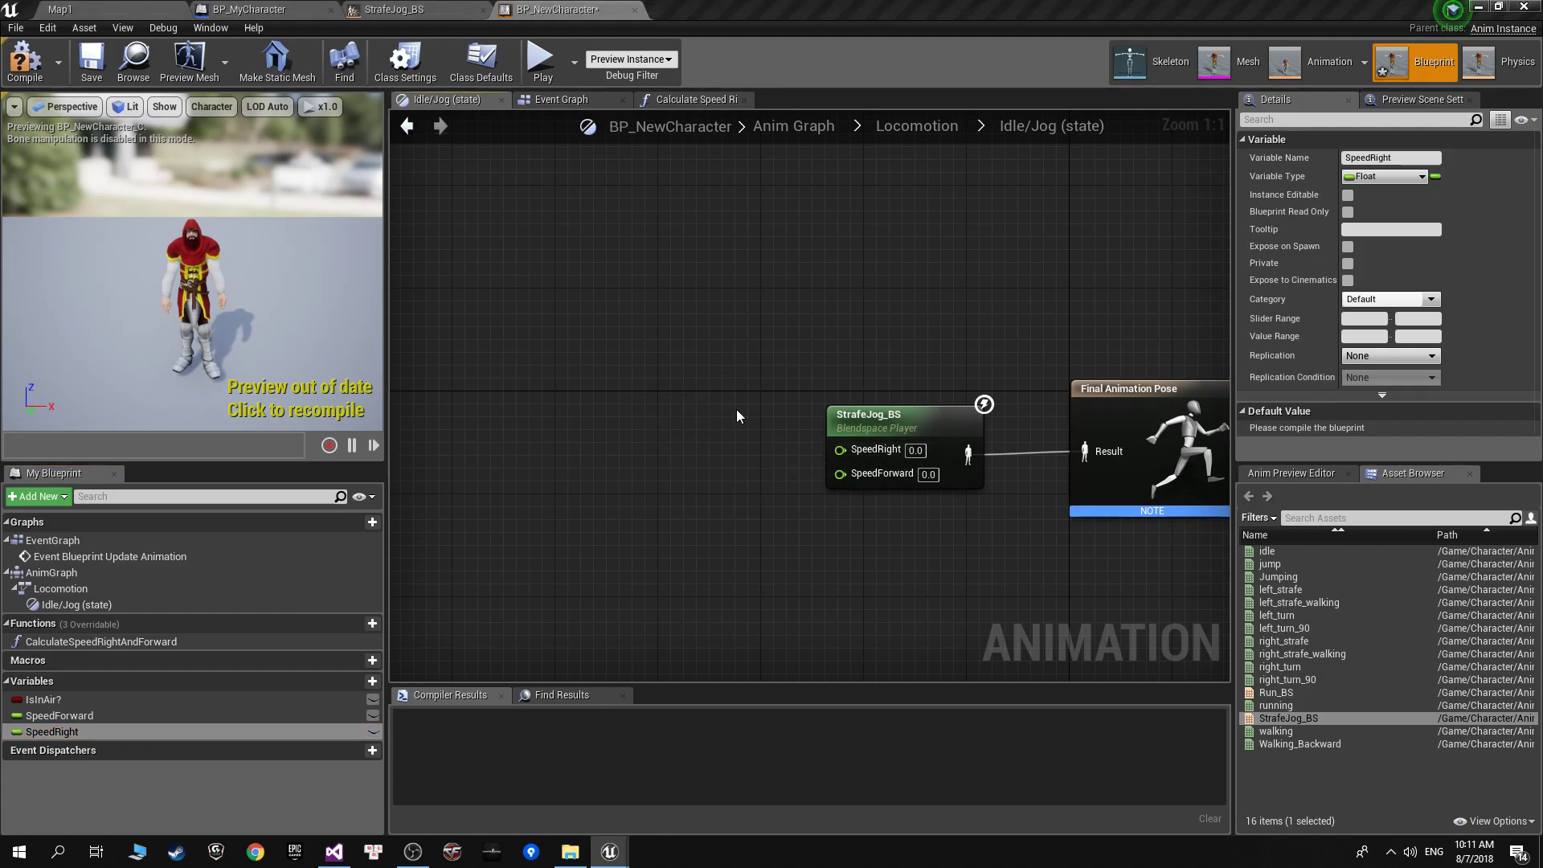
mouse_move(52, 731)
left_mouse_down("ctrl")
mouse_move(712, 404)
mouse_move(841, 451)
left_mouse_up("ctrl")
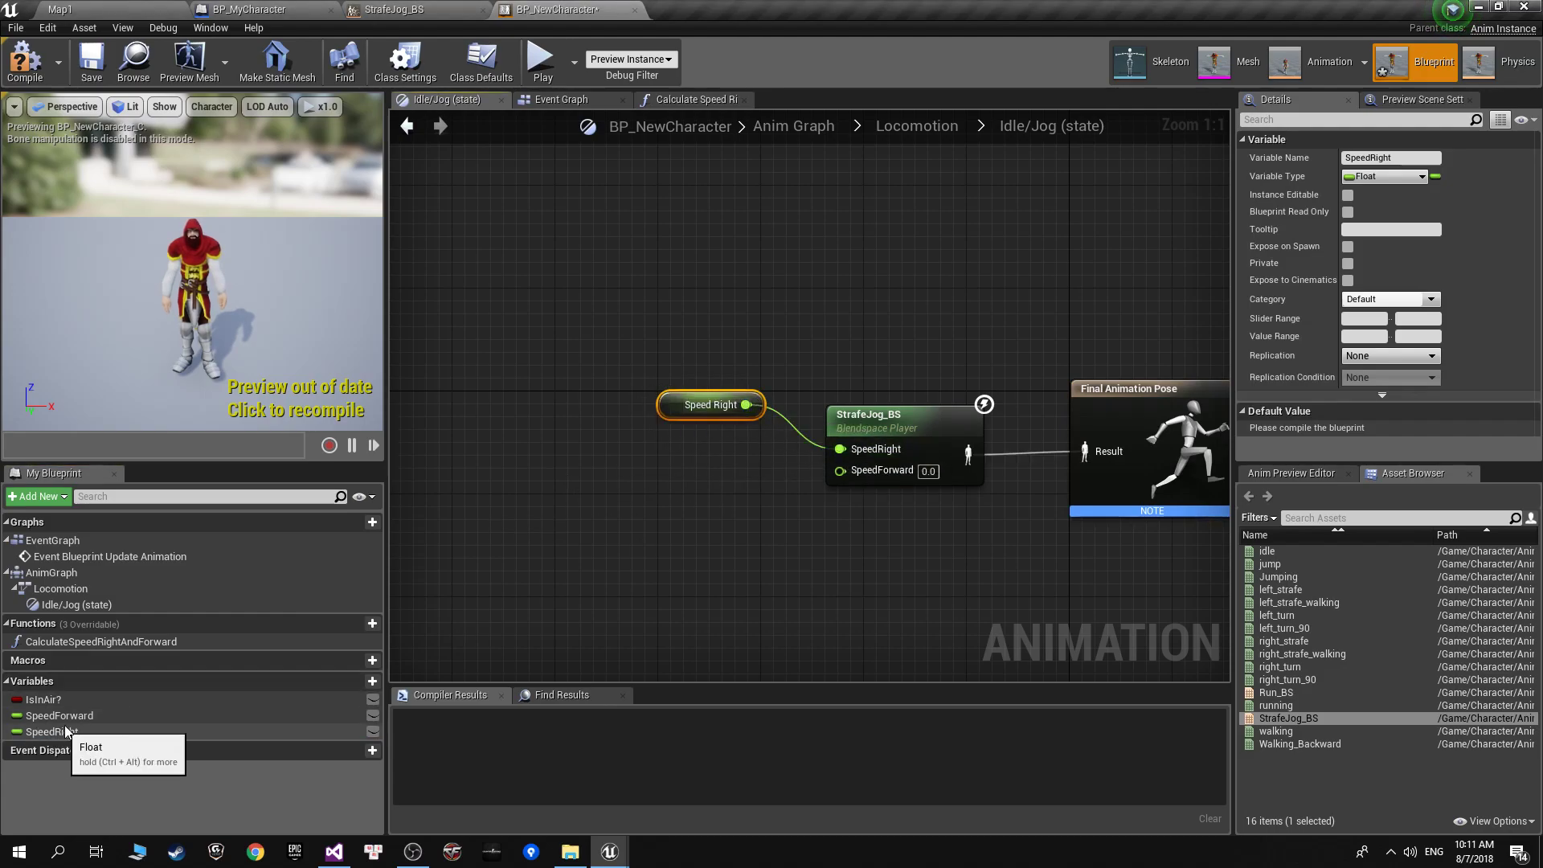
mouse_move(59, 715)
left_mouse_down()
mouse_move(665, 488)
mouse_move(841, 470)
left_mouse_up()
left_click(699, 507)
Open the Calculate Speed Right and Forward function graph and frame its entry node.
left_click(561, 99)
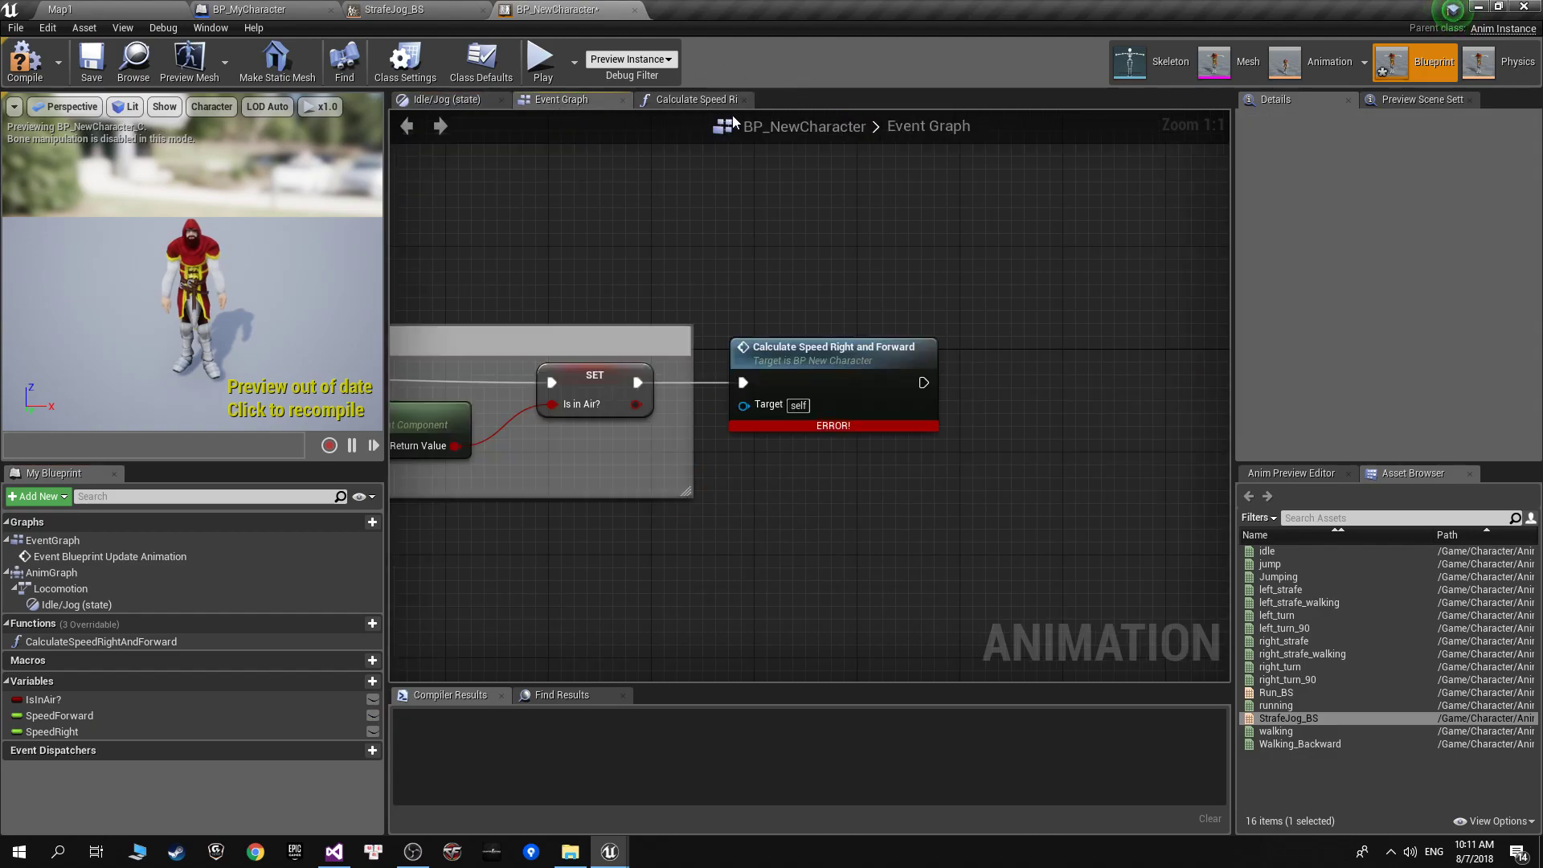
left_click(678, 103)
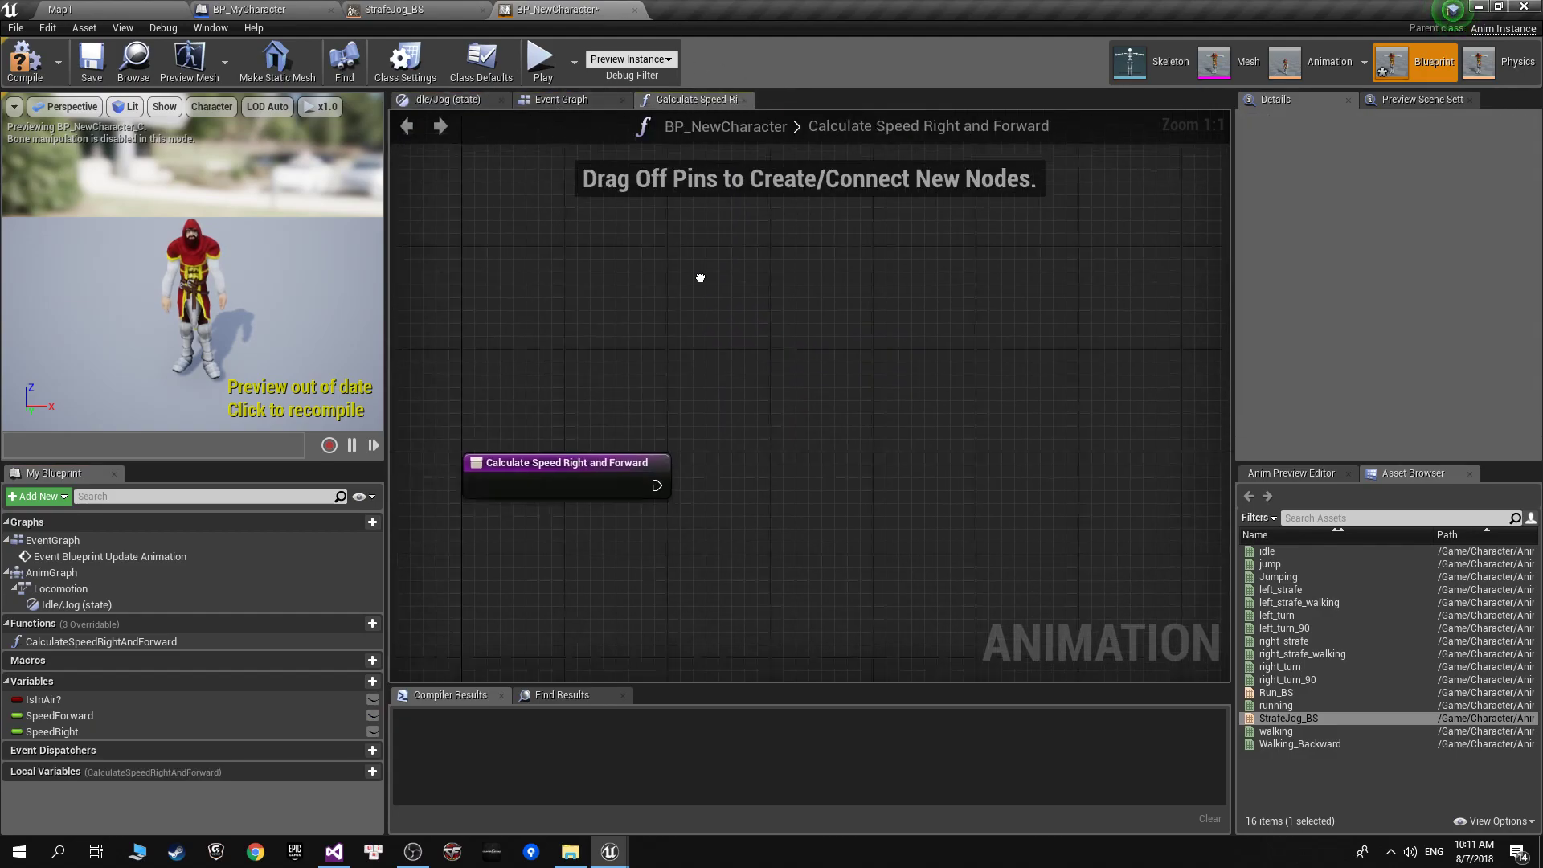
right_click_drag(577, 370, 659, 469)
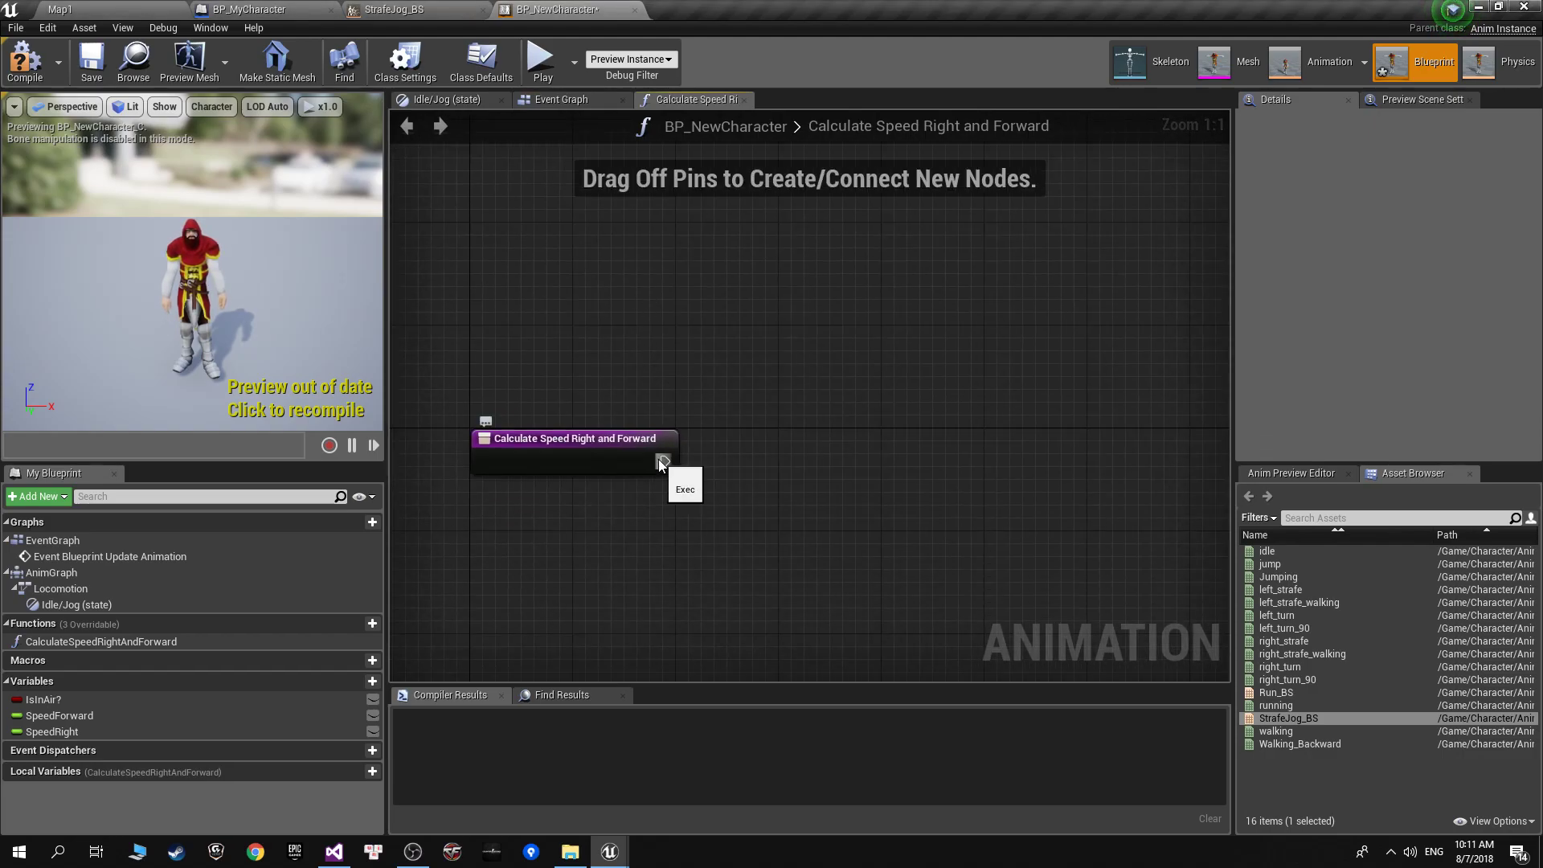
right_click_drag(534, 353, 561, 363)
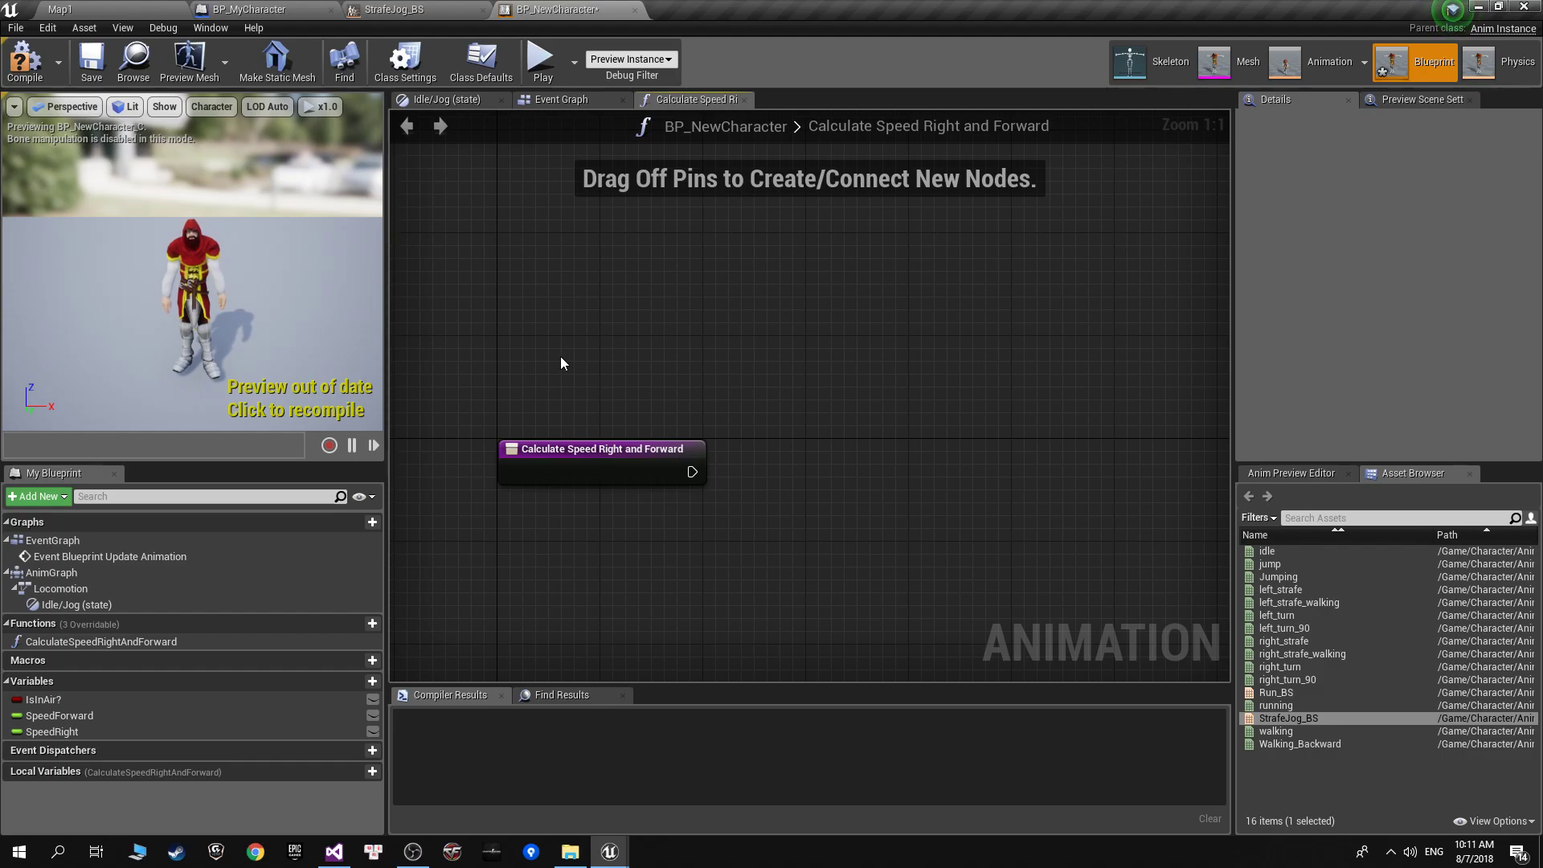
left_click(255, 851)
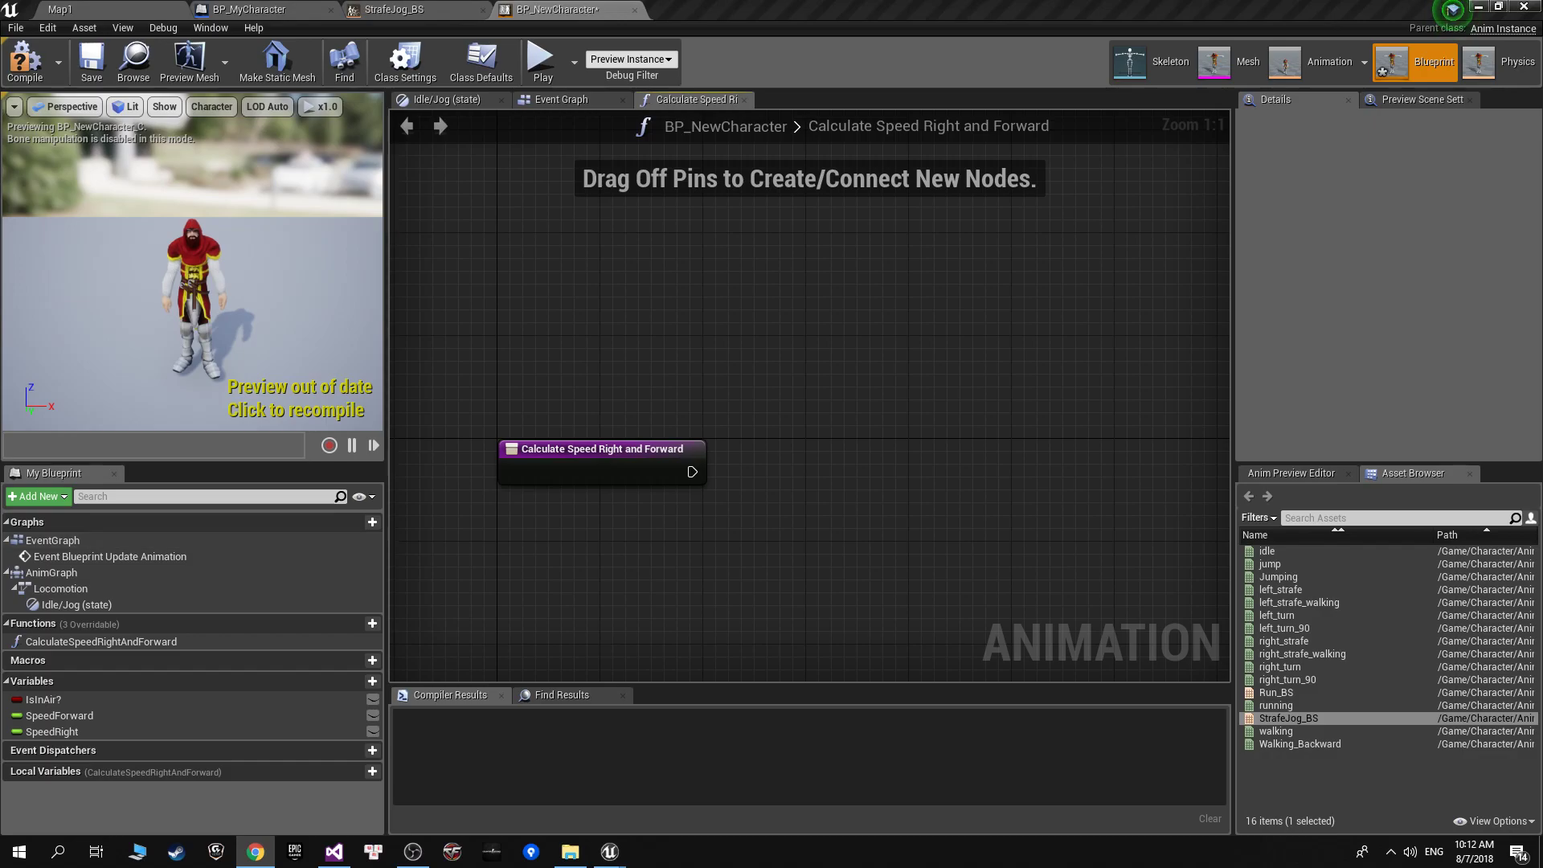
left_click(1453, 9)
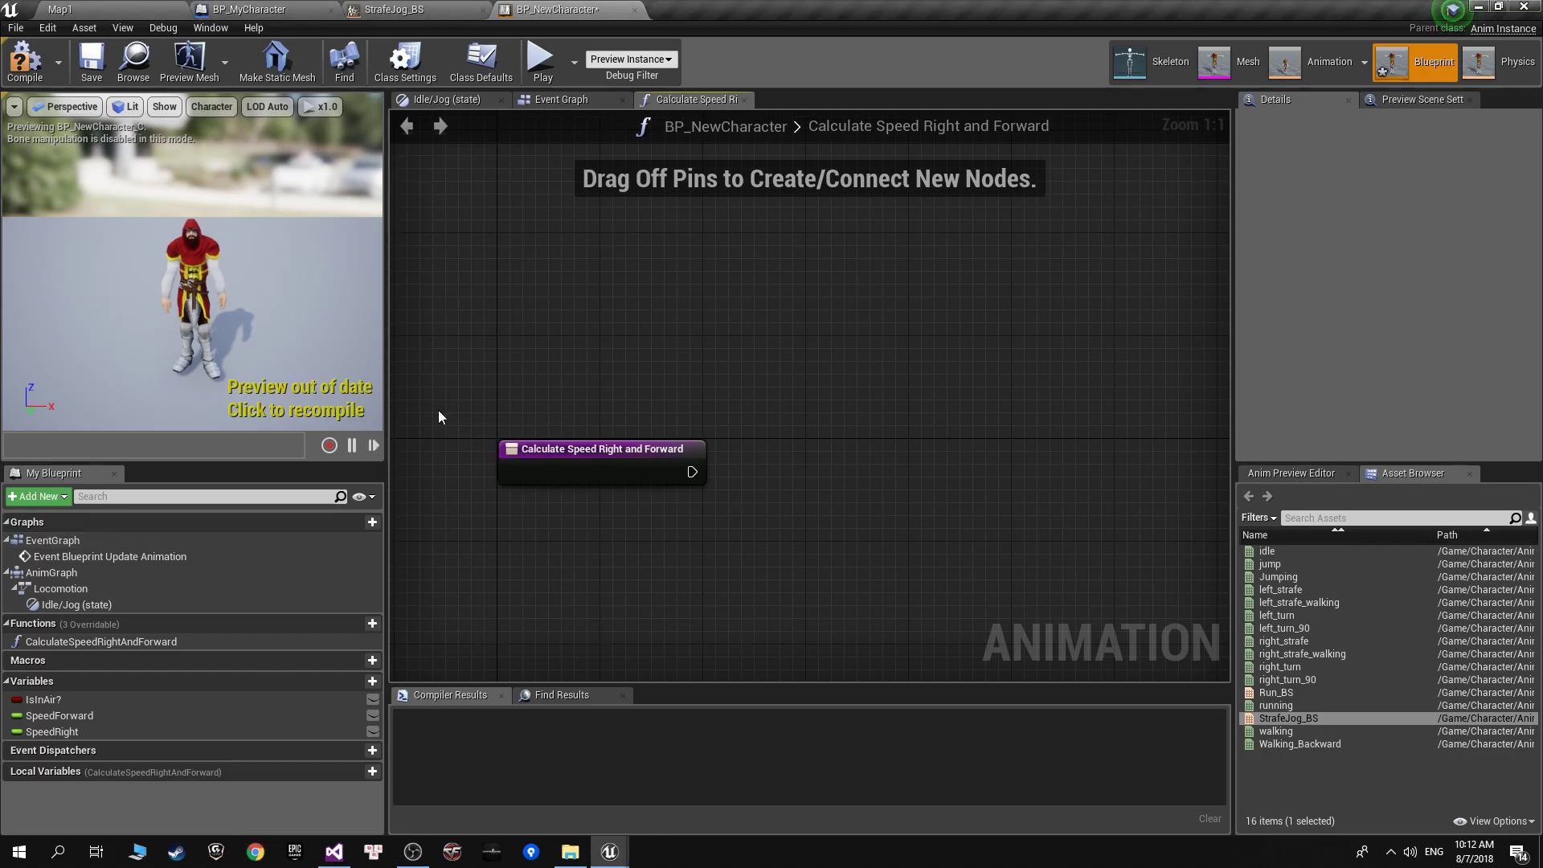
right_click_drag(610, 299, 547, 301)
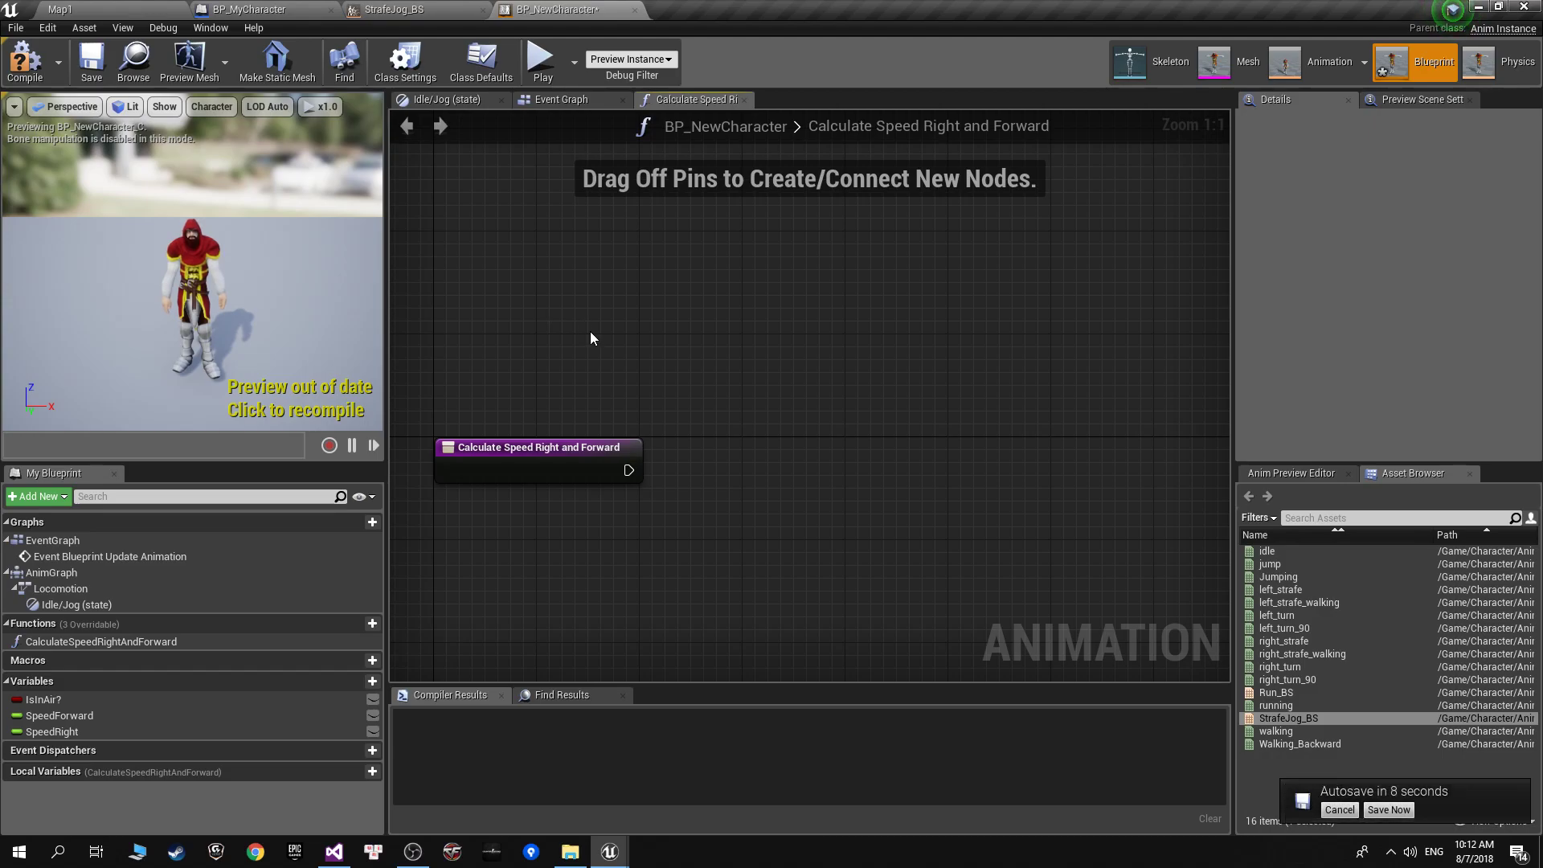
right_click_drag(596, 348, 546, 524)
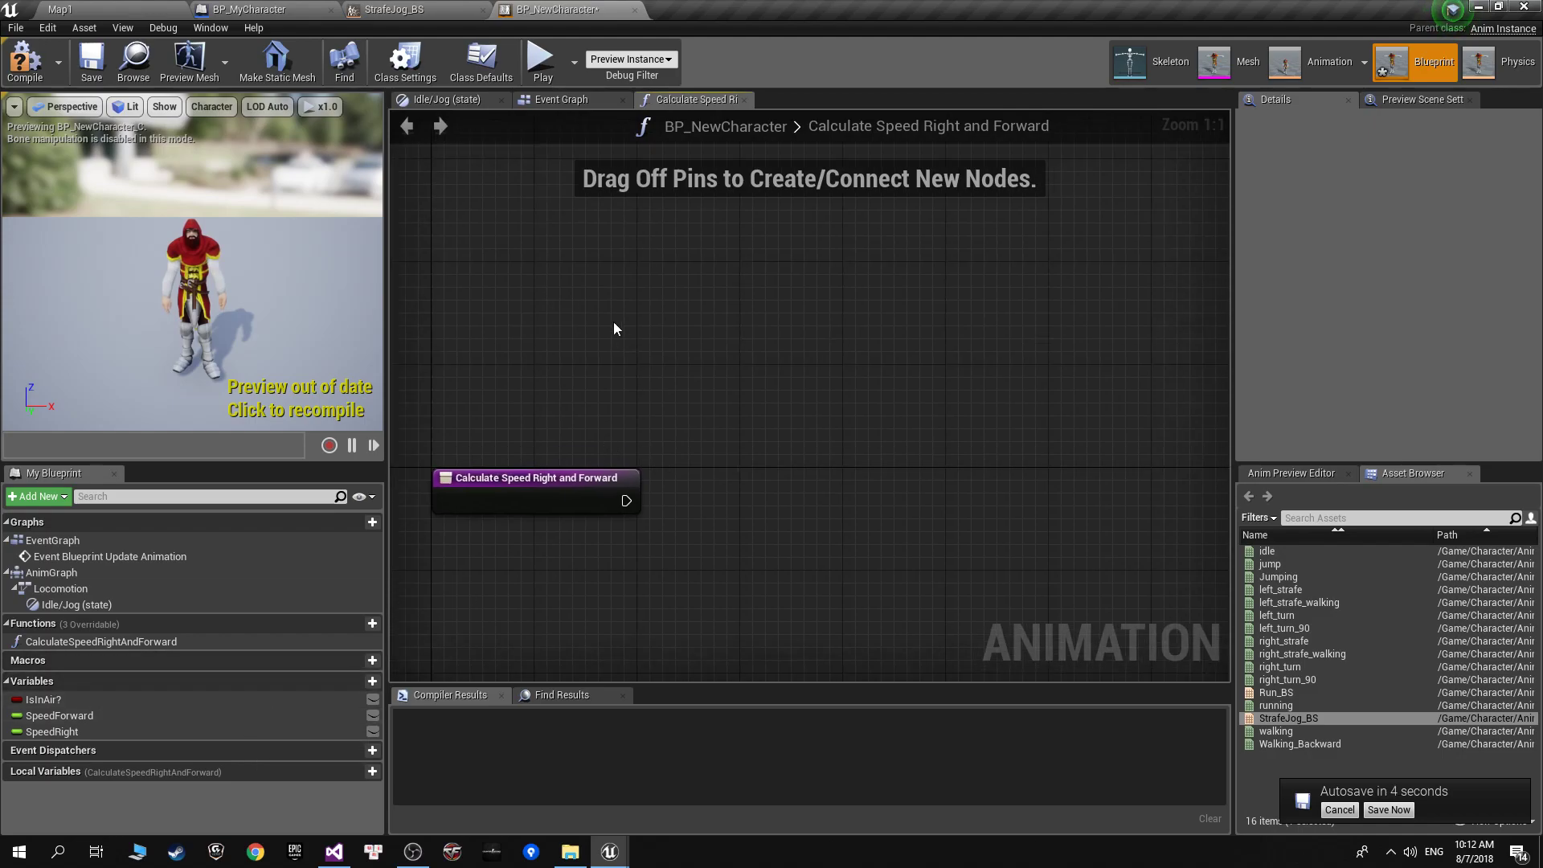
Add a Try Get Pawn Owner node, discarding a mistaken Get Forward Vector node.
right_click(552, 270)
right_click(529, 243)
left_click(484, 259)
right_click(592, 296)
type("get")
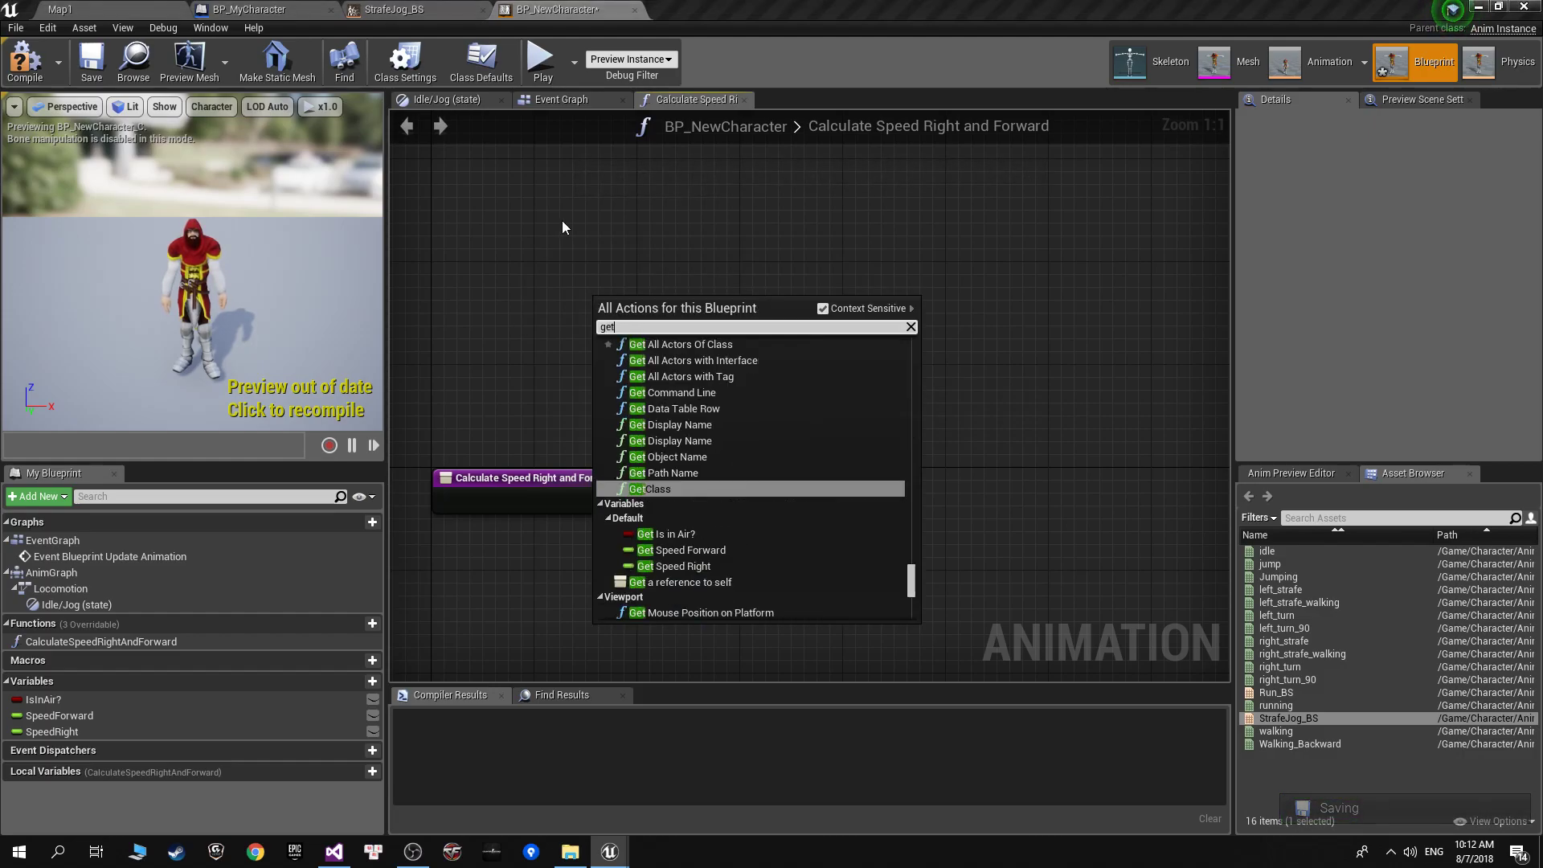
type(" forw")
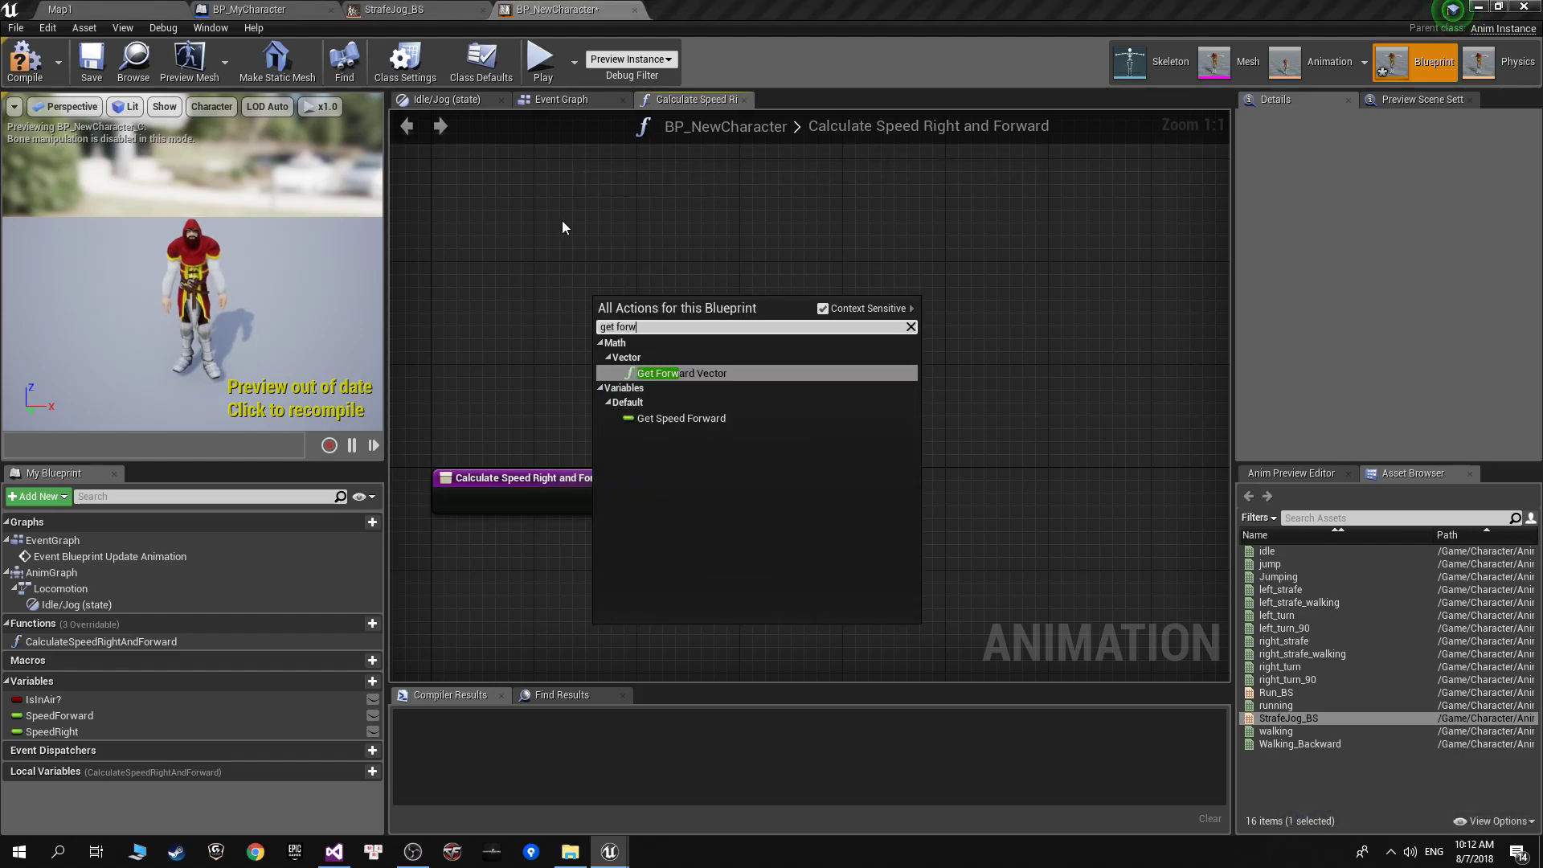
key("Return")
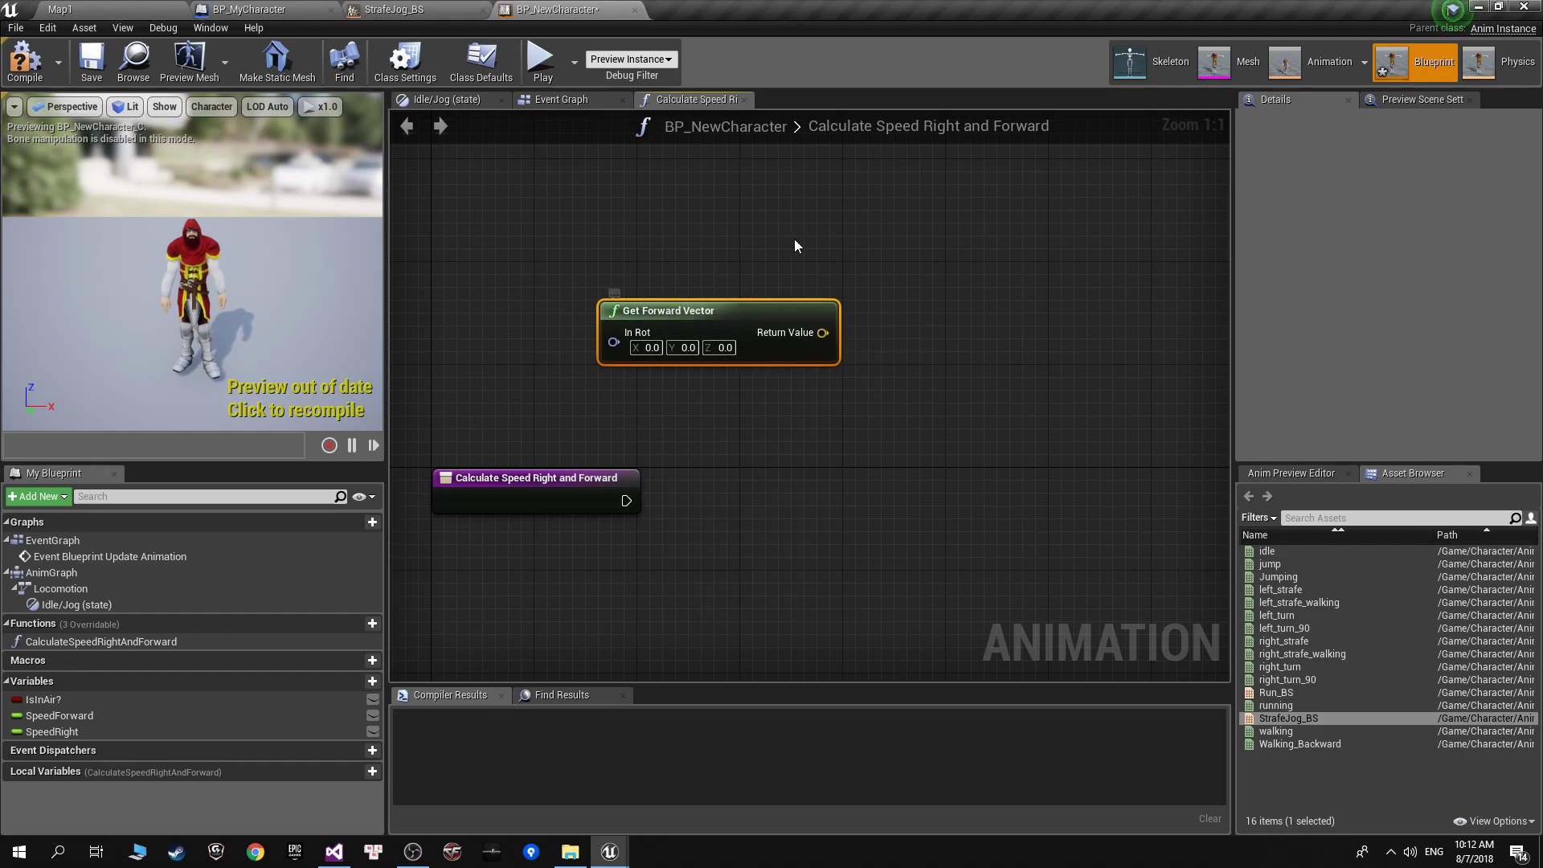
key("Delete")
right_click(553, 213)
type("try get")
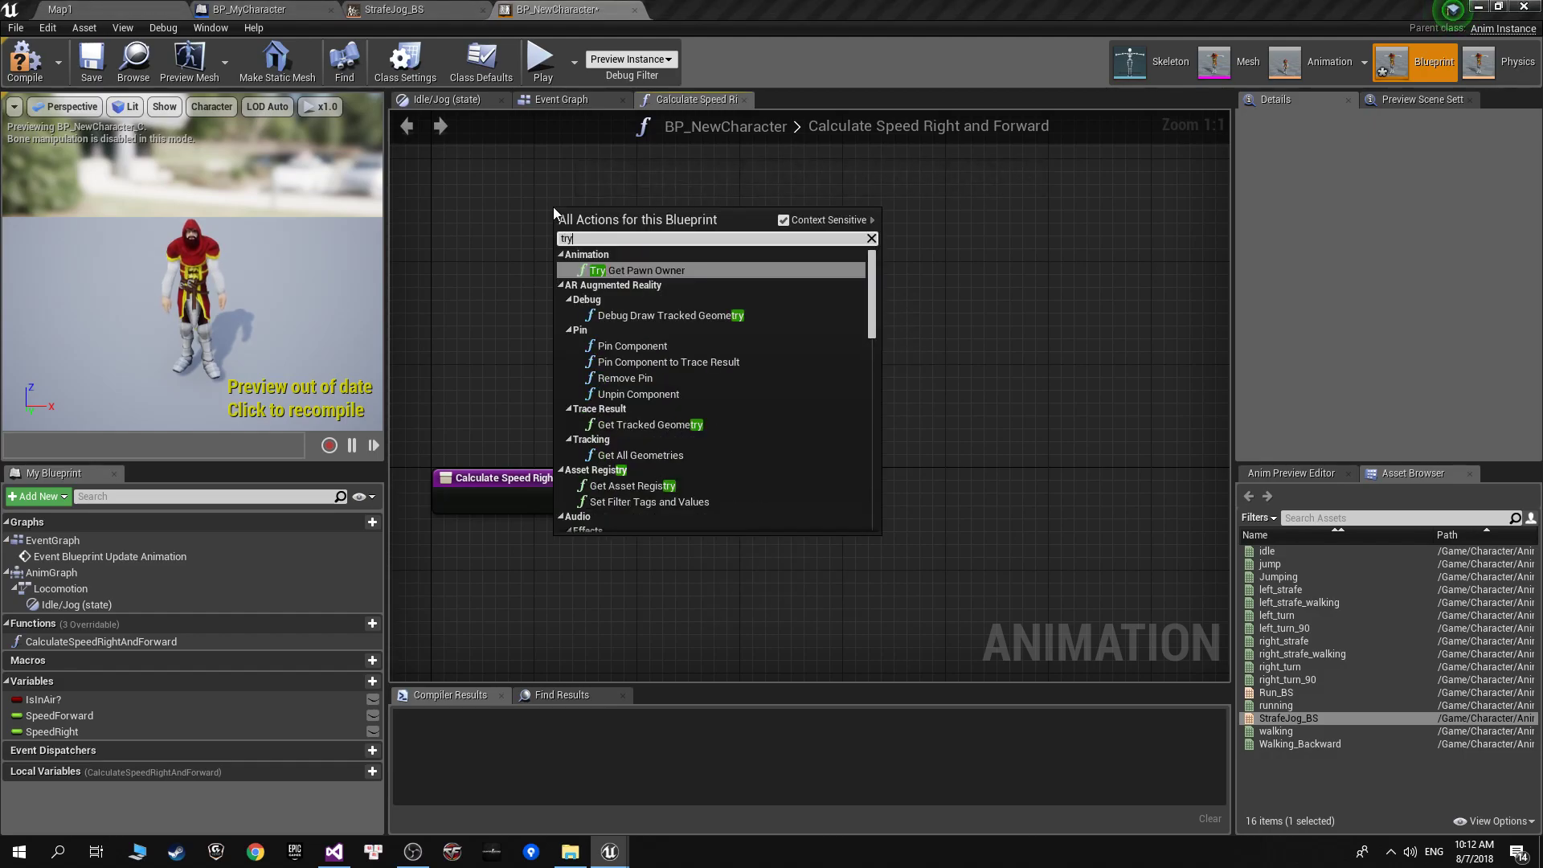
scroll(681, 281, "up", 3)
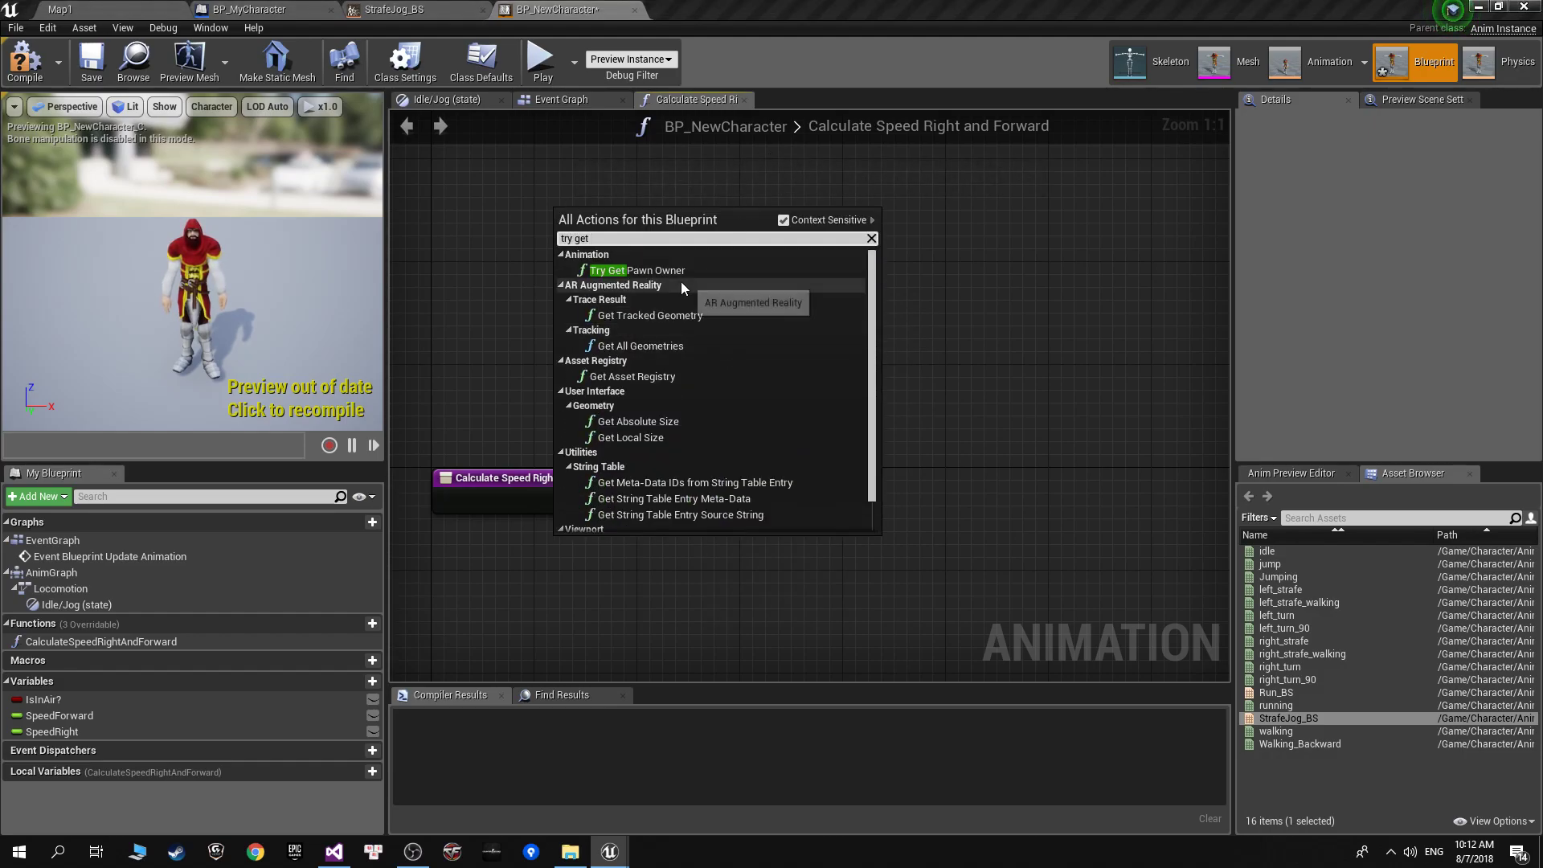
left_click(675, 275)
Add Get Actor Forward Vector from the pawn owner's Return Value and arrange it below.
mouse_move(605, 301)
left_mouse_down()
mouse_move(528, 313)
mouse_move(730, 331)
left_mouse_up()
type("get fo")
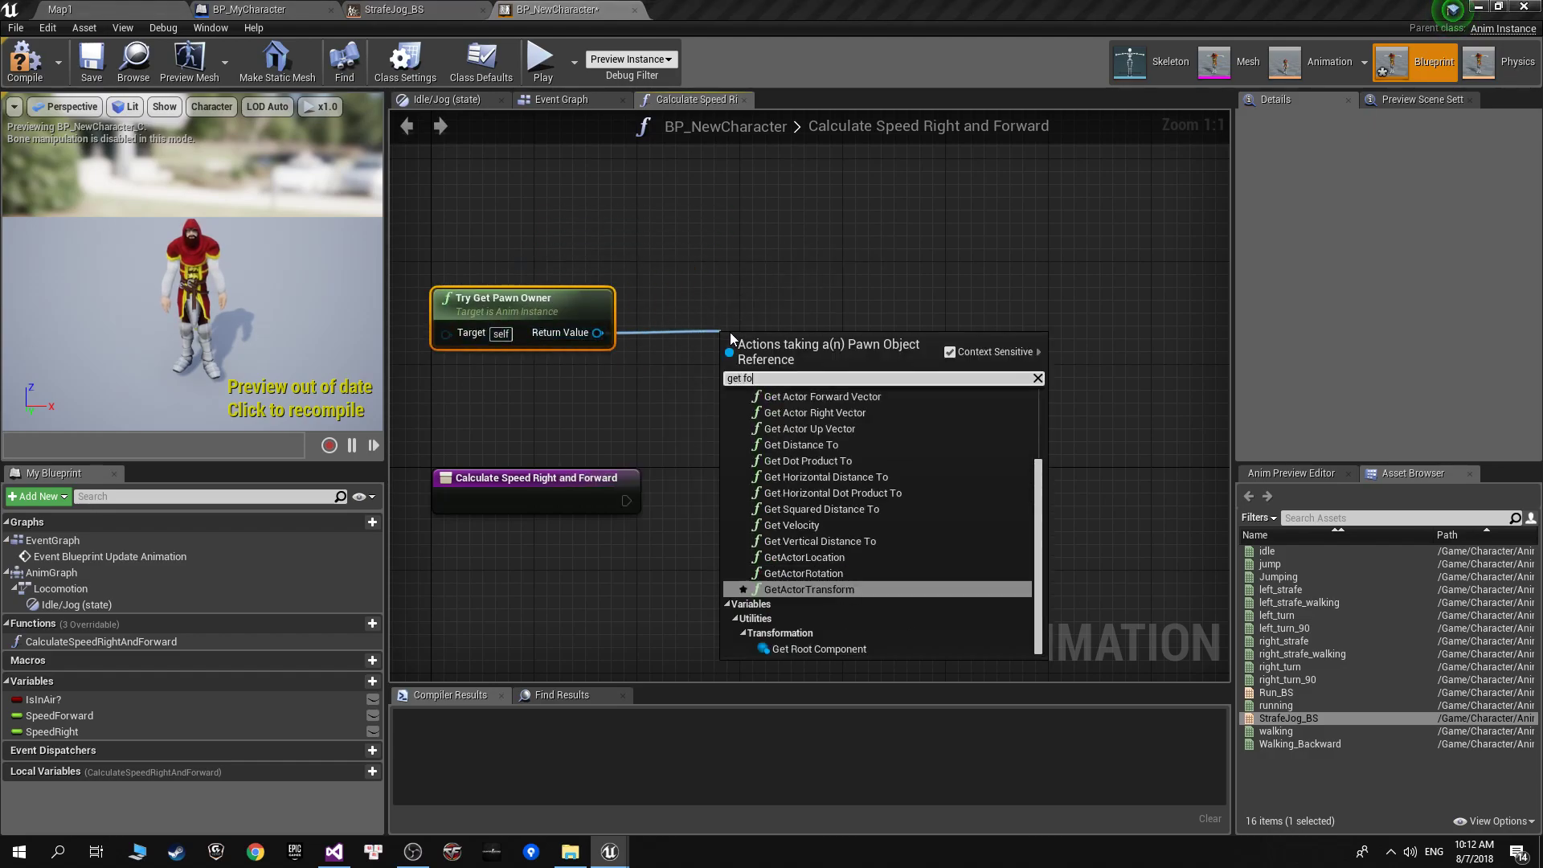
type("rward")
key("Return")
left_click_drag(753, 351, 710, 389)
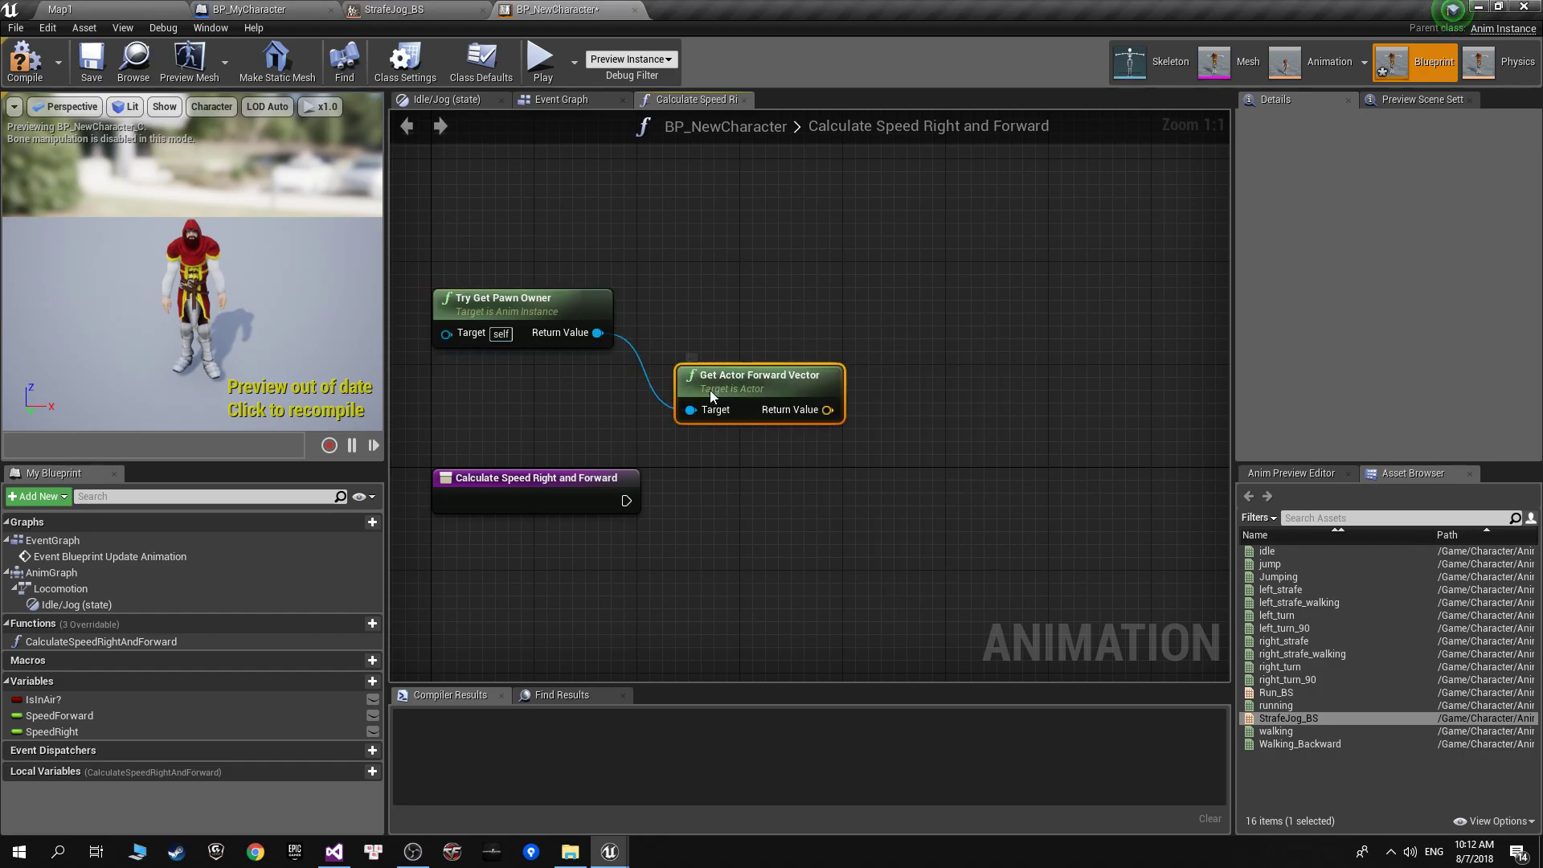
left_click_drag(563, 498, 563, 550)
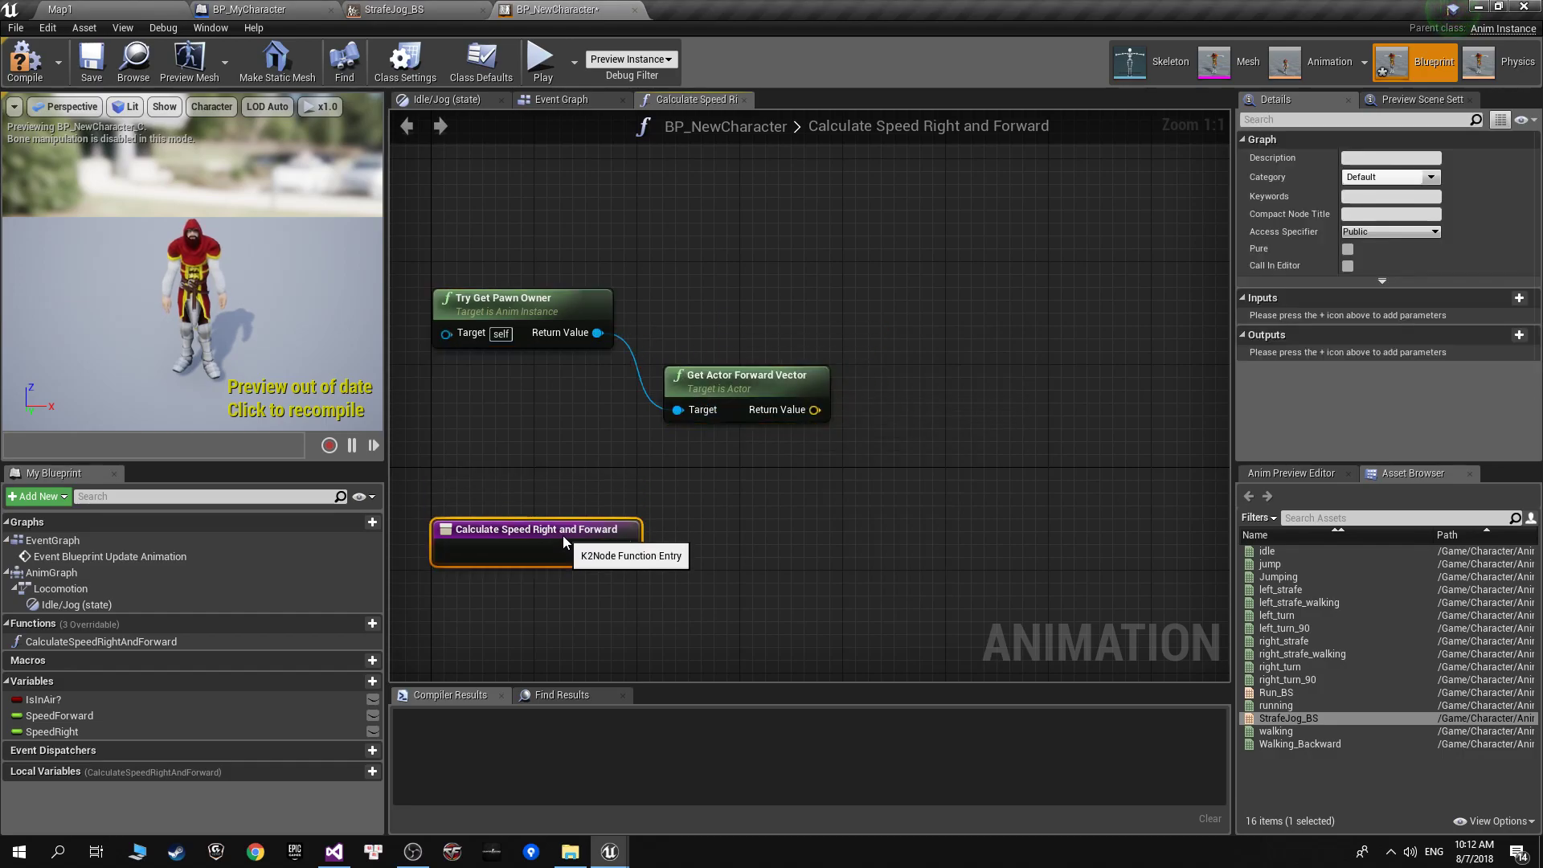
left_click(725, 386)
left_click_drag(722, 402, 719, 437)
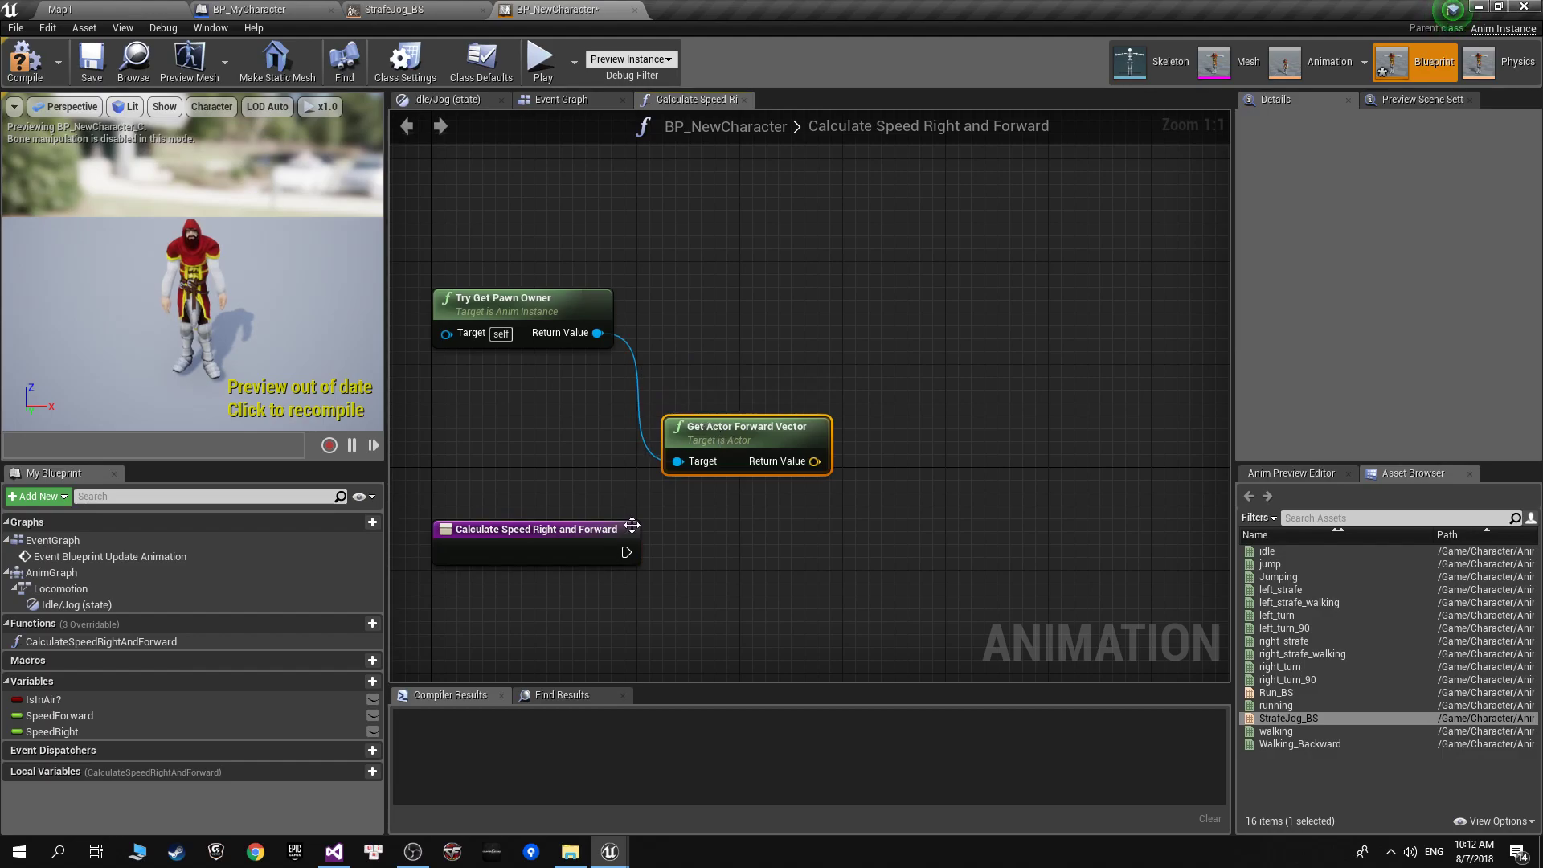
Add Get Velocity from the pawn owner and line it up above the forward vector.
left_click_drag(598, 333, 704, 330)
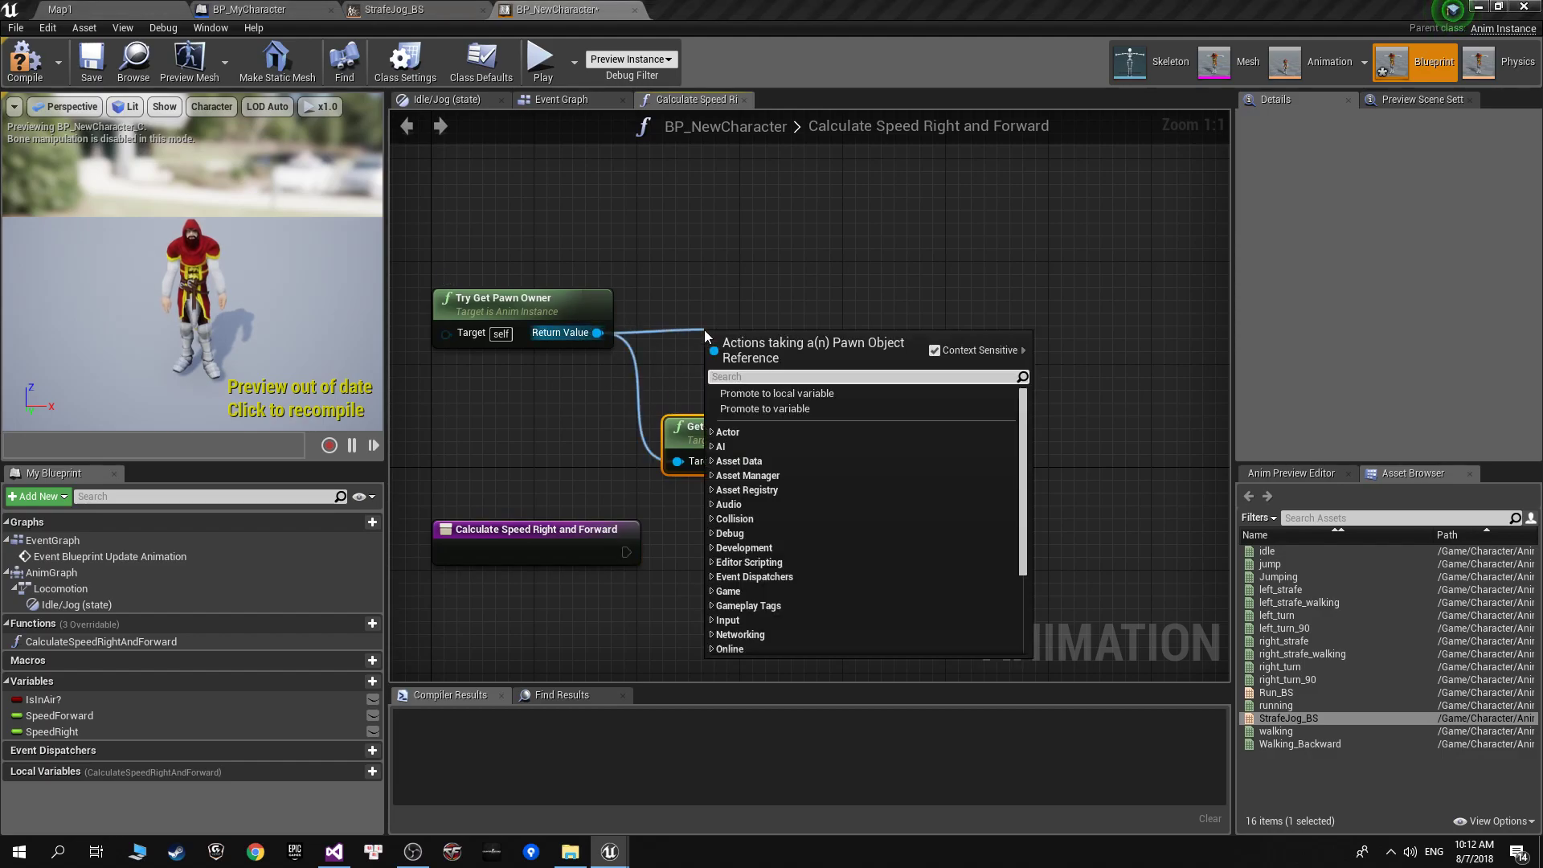
type("get v")
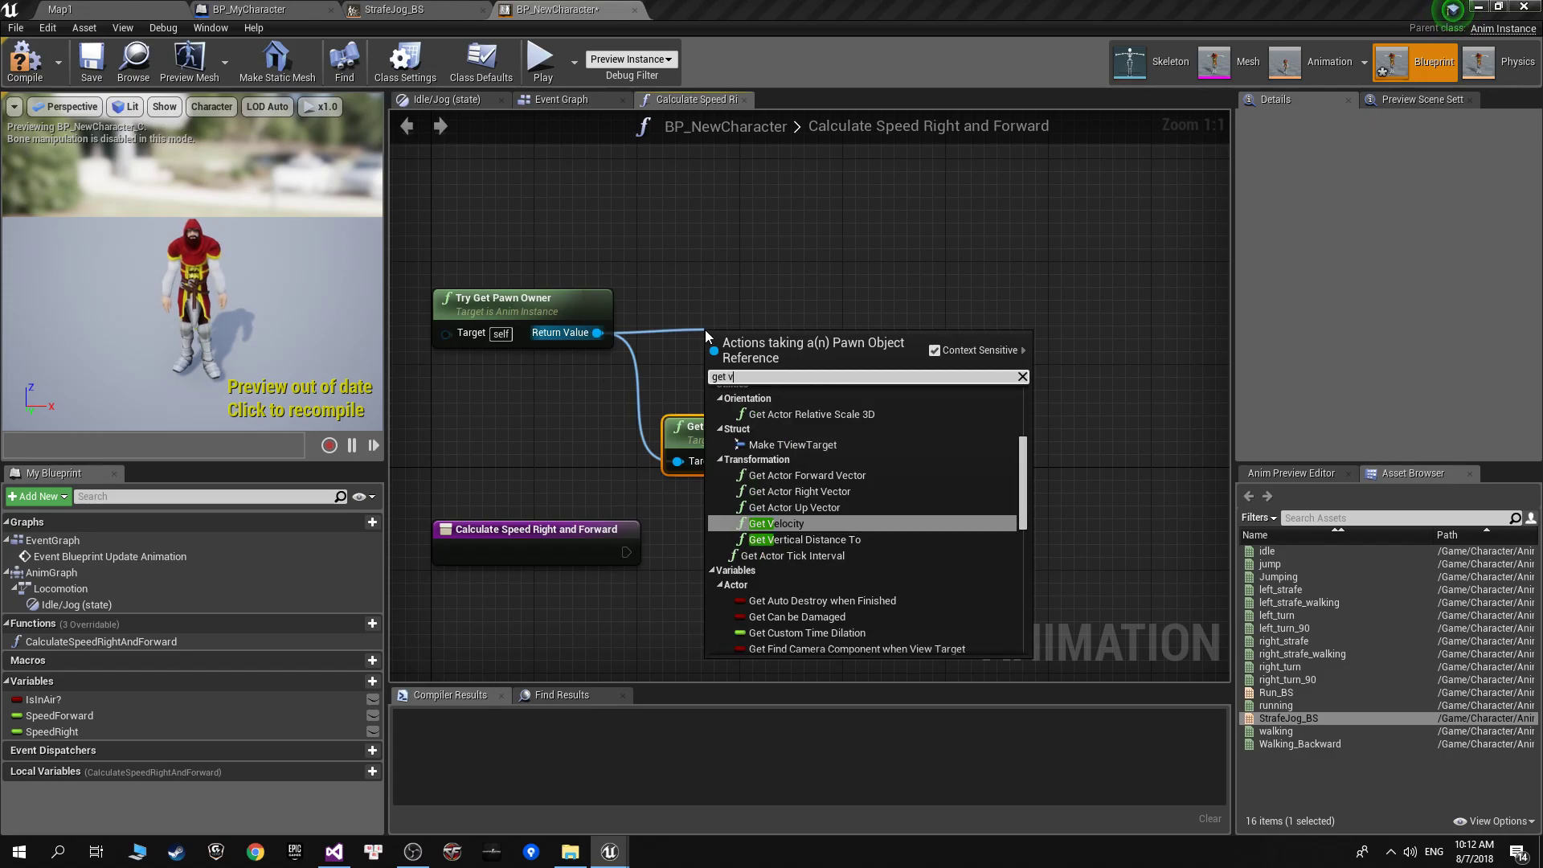
type("eloc")
key("Return")
mouse_move(788, 346)
left_mouse_down()
mouse_move(727, 305)
mouse_move(754, 305)
left_mouse_up()
left_click_drag(752, 439, 764, 438)
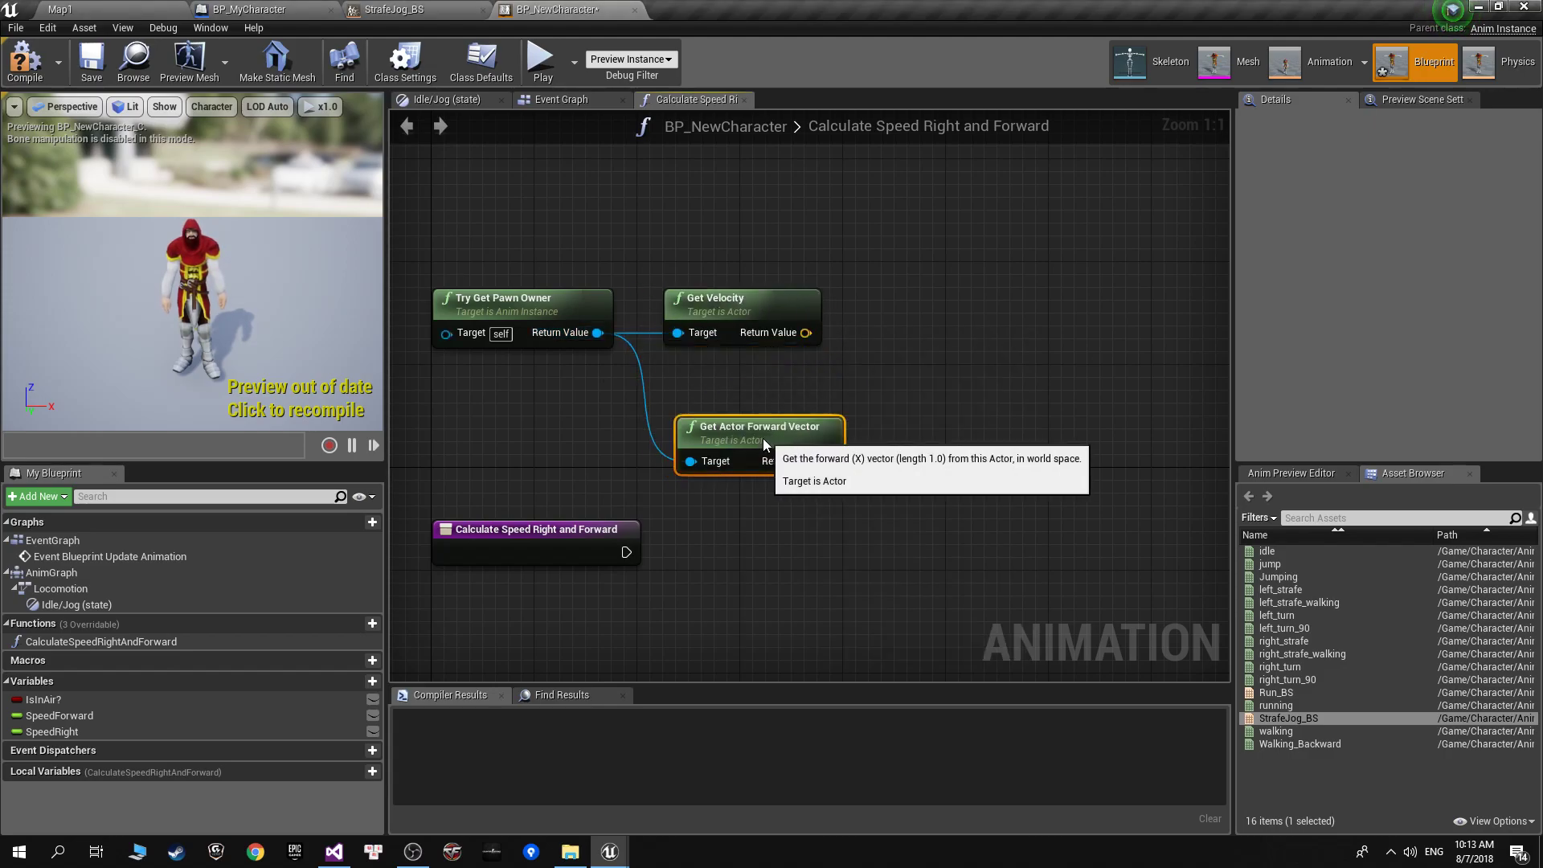
right_click_drag(800, 447, 685, 424)
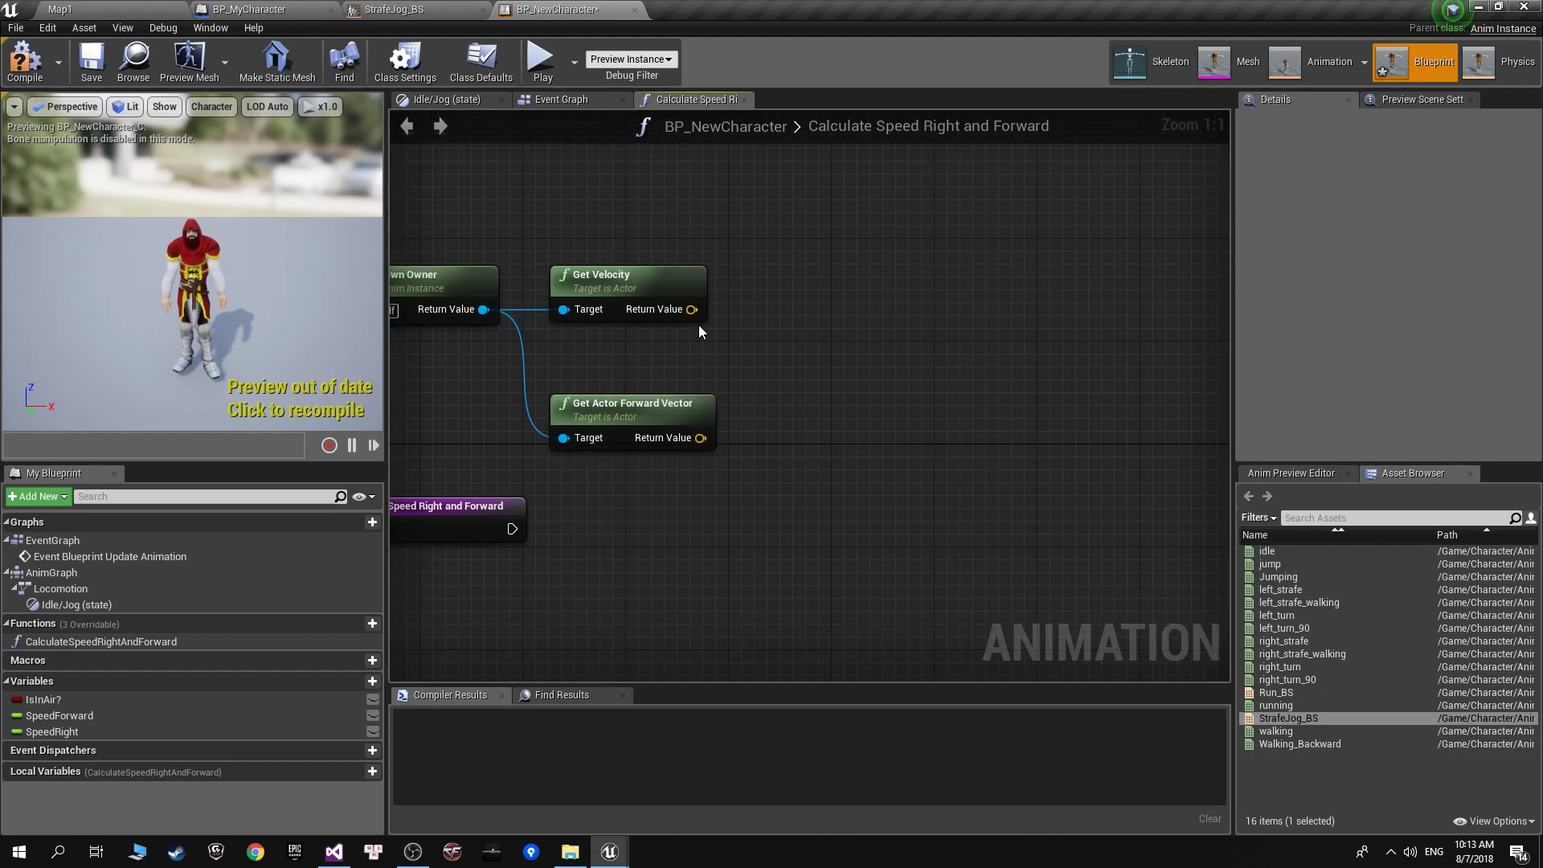
right_click_drag(770, 370, 765, 369)
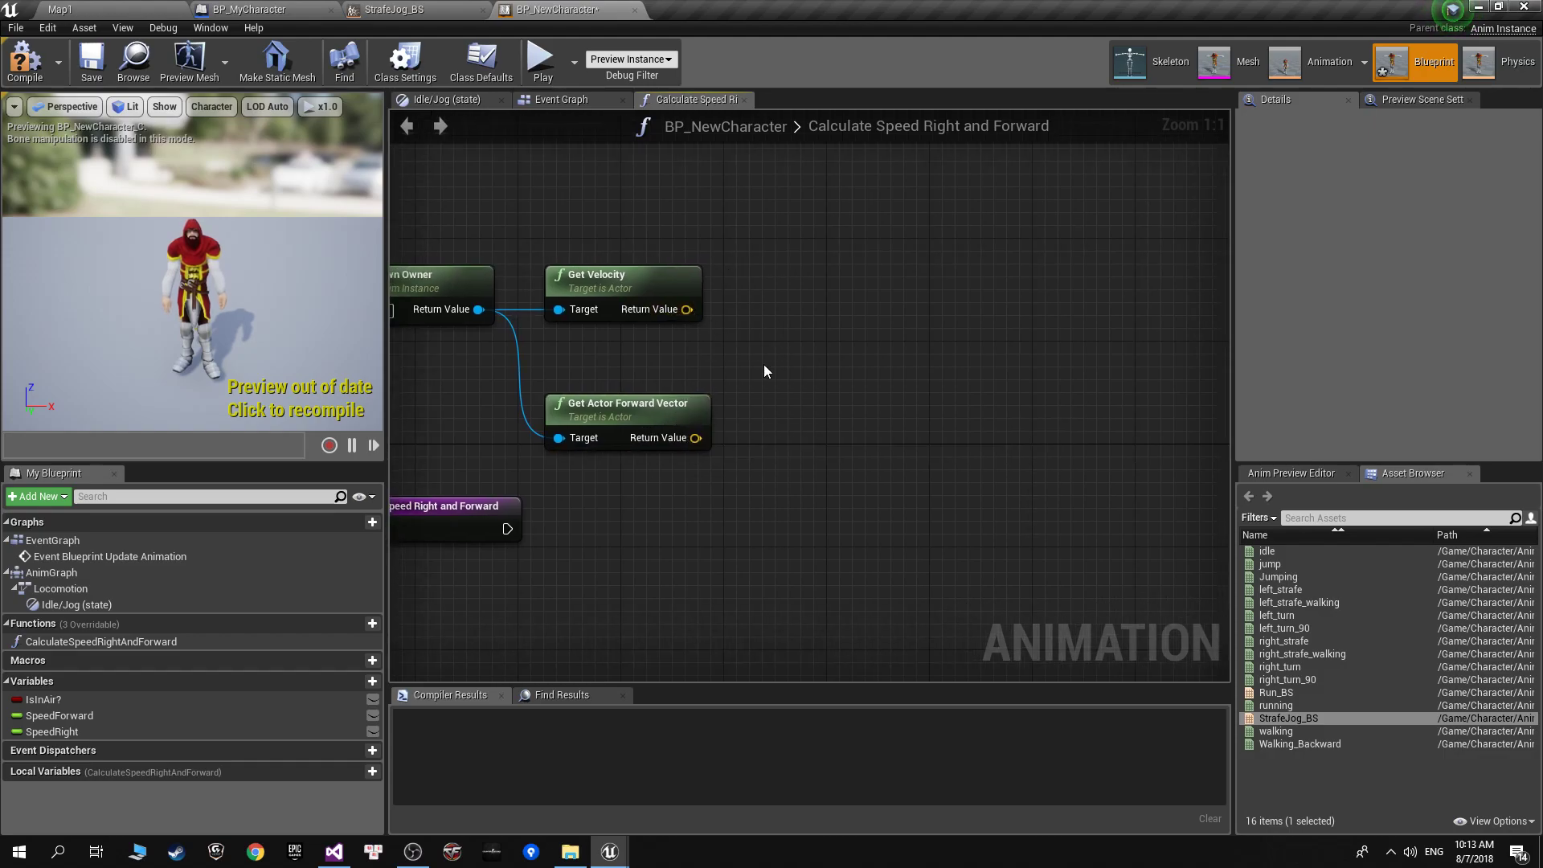
Add a Dot Product node taking Get Velocity and Get Actor Forward Vector.
right_click(764, 365)
type("dot")
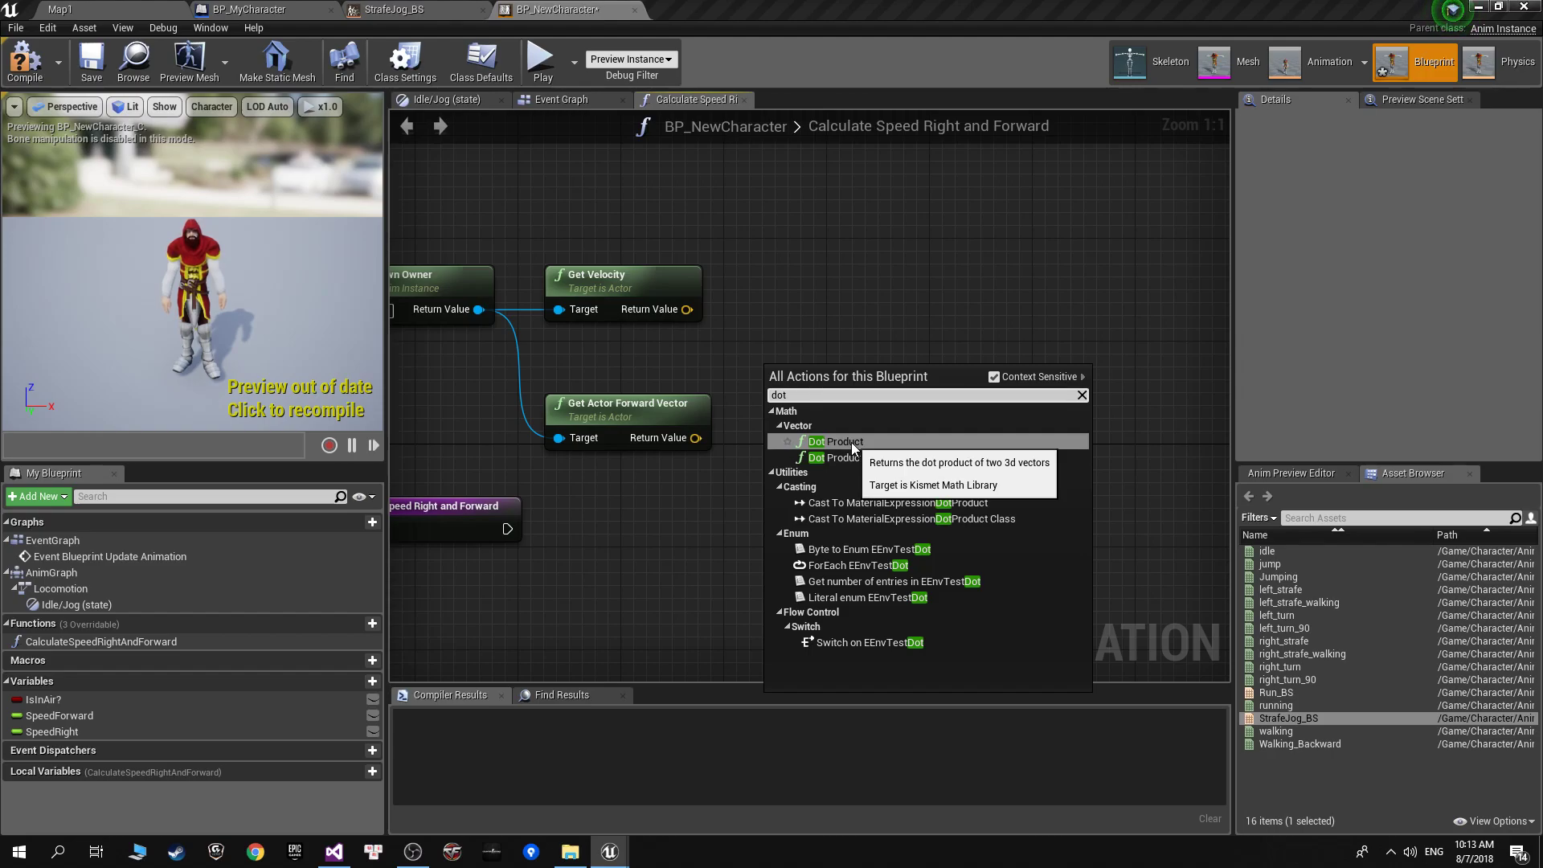
left_click(851, 442)
left_click_drag(777, 383, 691, 308)
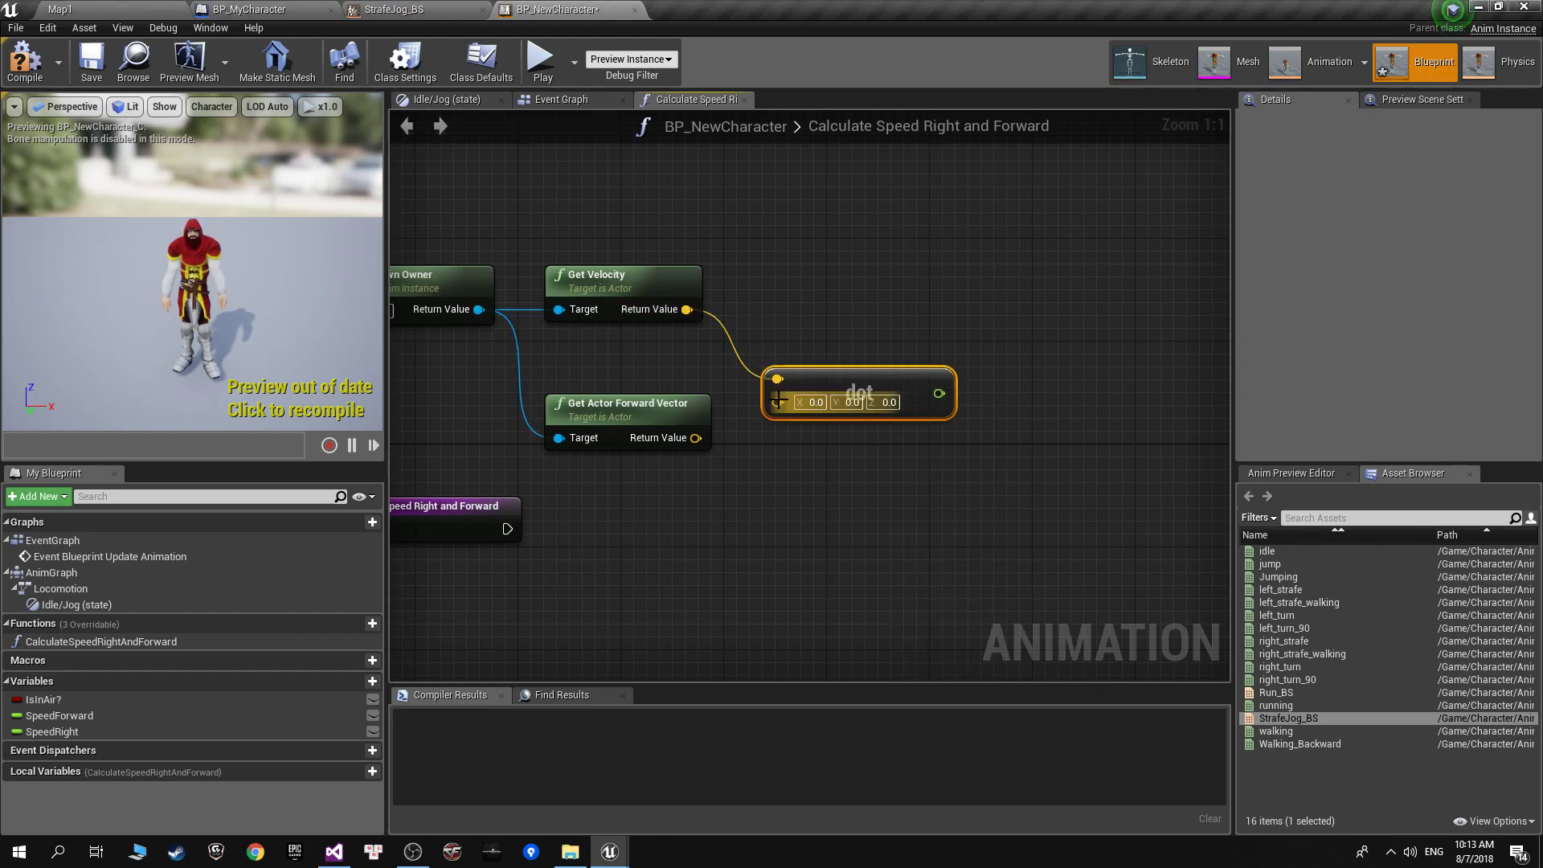
left_click_drag(777, 412, 696, 438)
left_click_drag(809, 388, 779, 368)
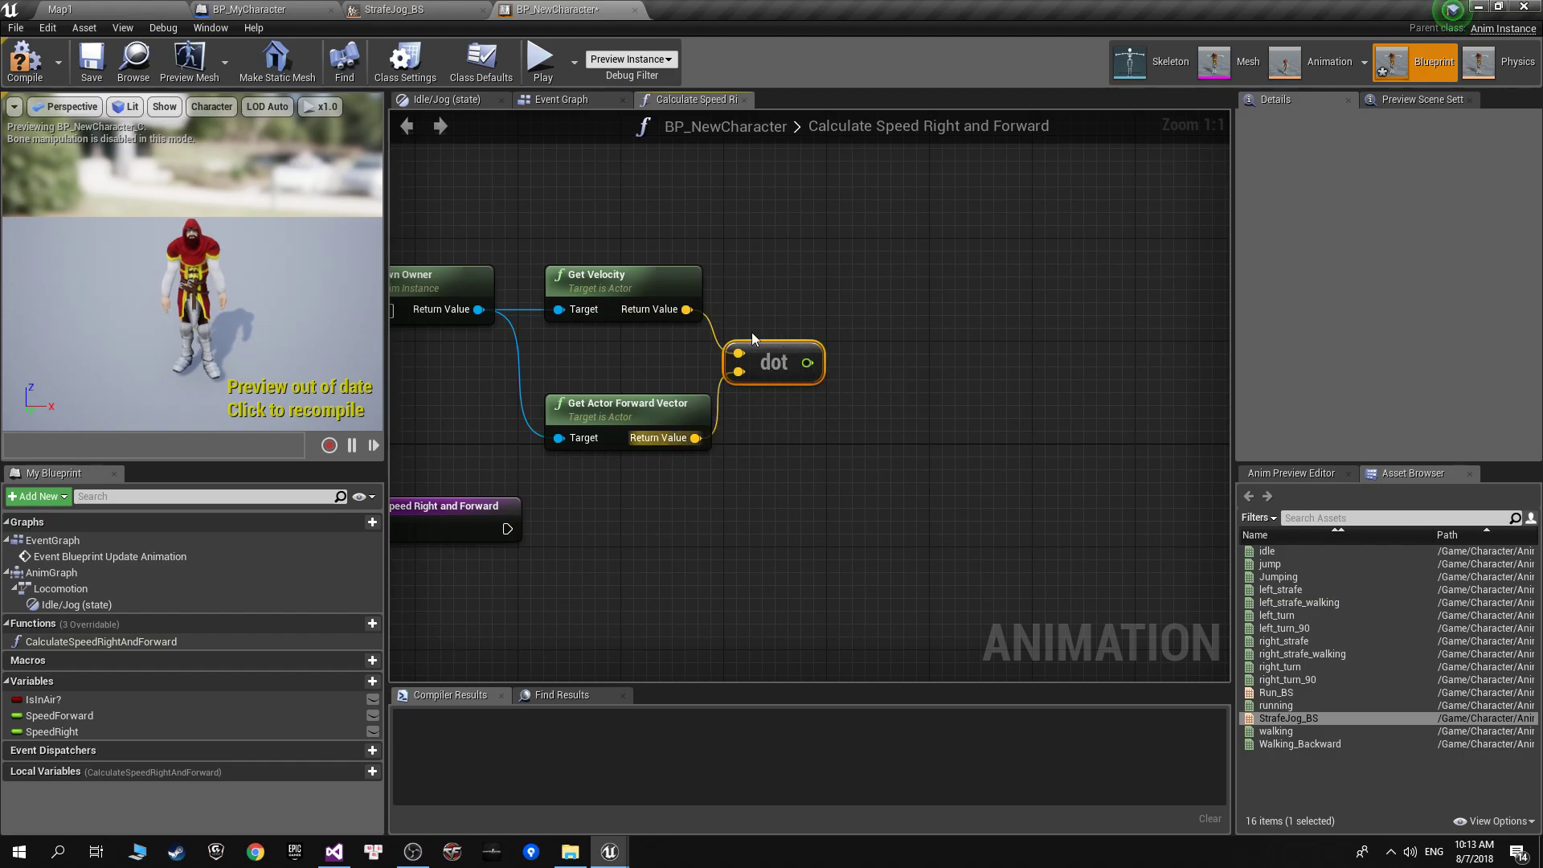
Recentre the function graph on the pawn owner, velocity, forward vector and dot nodes.
right_click_drag(619, 402, 705, 429)
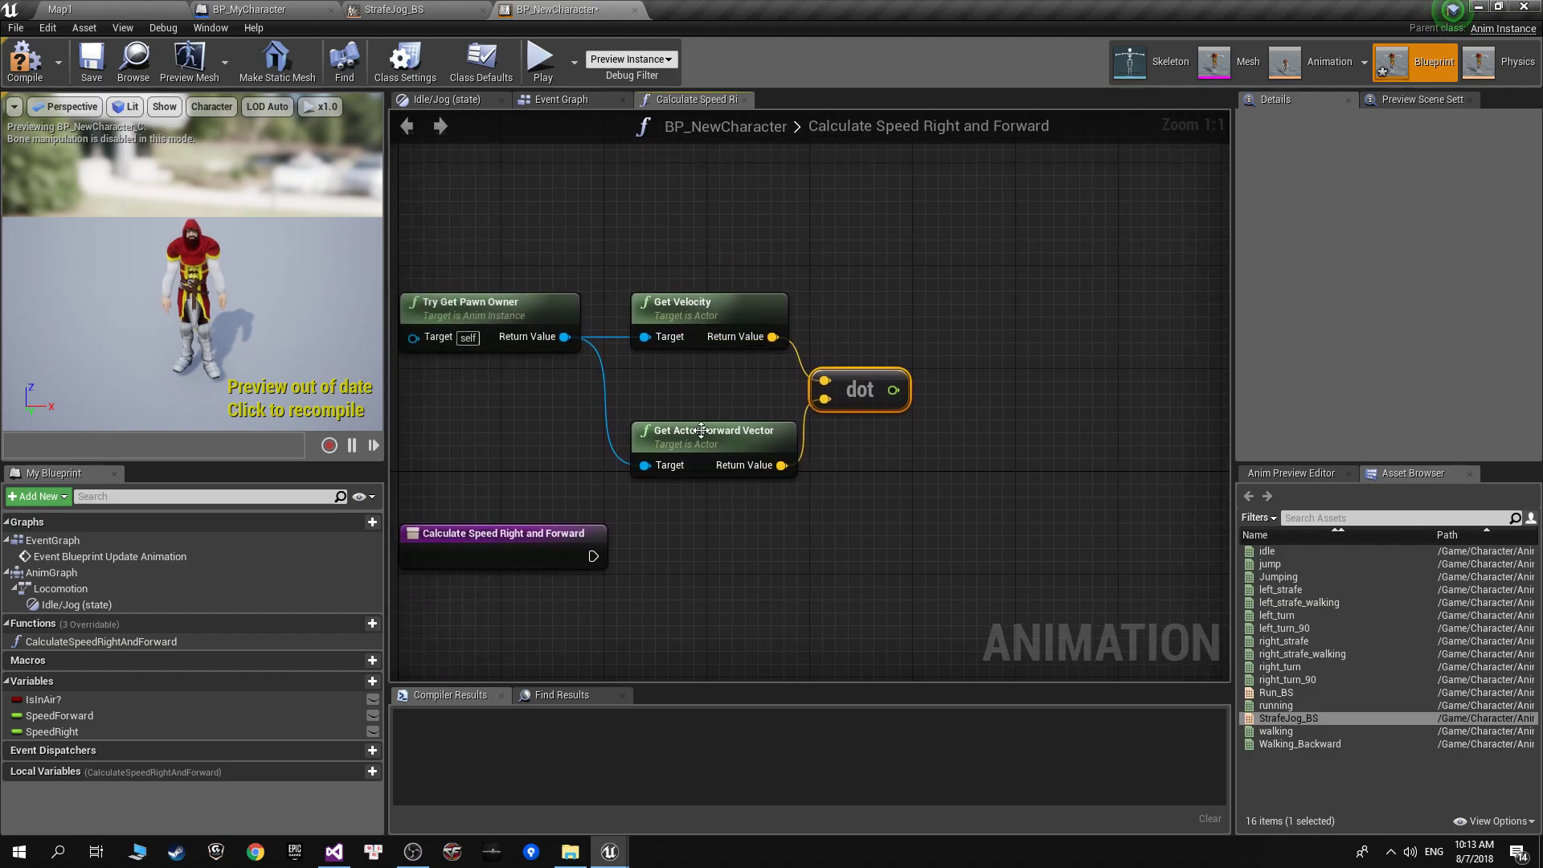
left_click(715, 322)
left_click(707, 445)
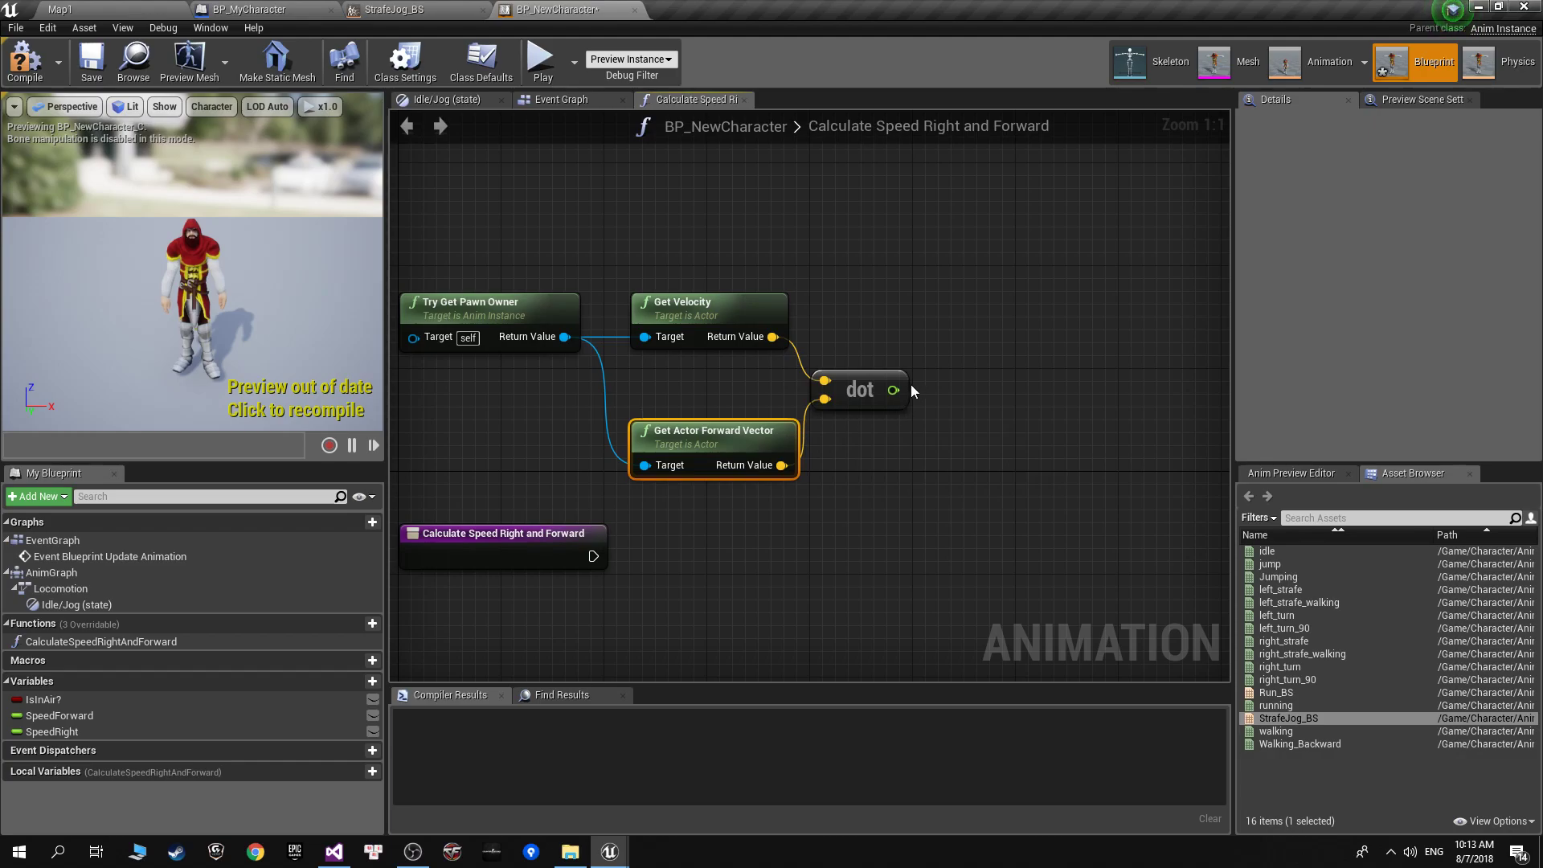
right_click_drag(634, 547, 755, 541)
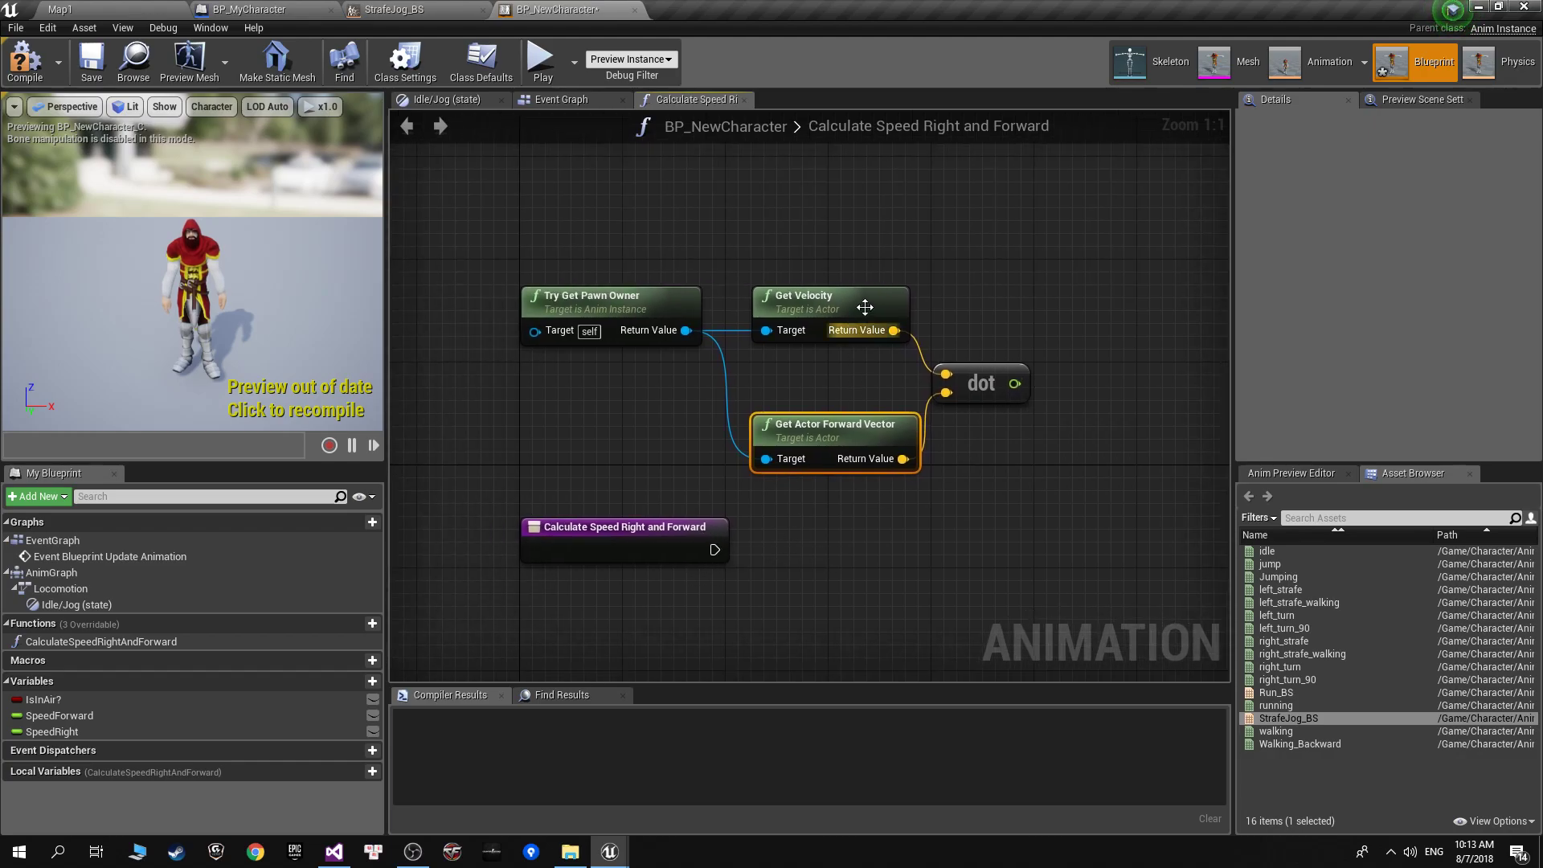
mouse_move(906, 224)
left_mouse_down()
mouse_move(832, 442)
mouse_move(968, 294)
left_mouse_up()
right_click_drag(996, 309, 935, 314)
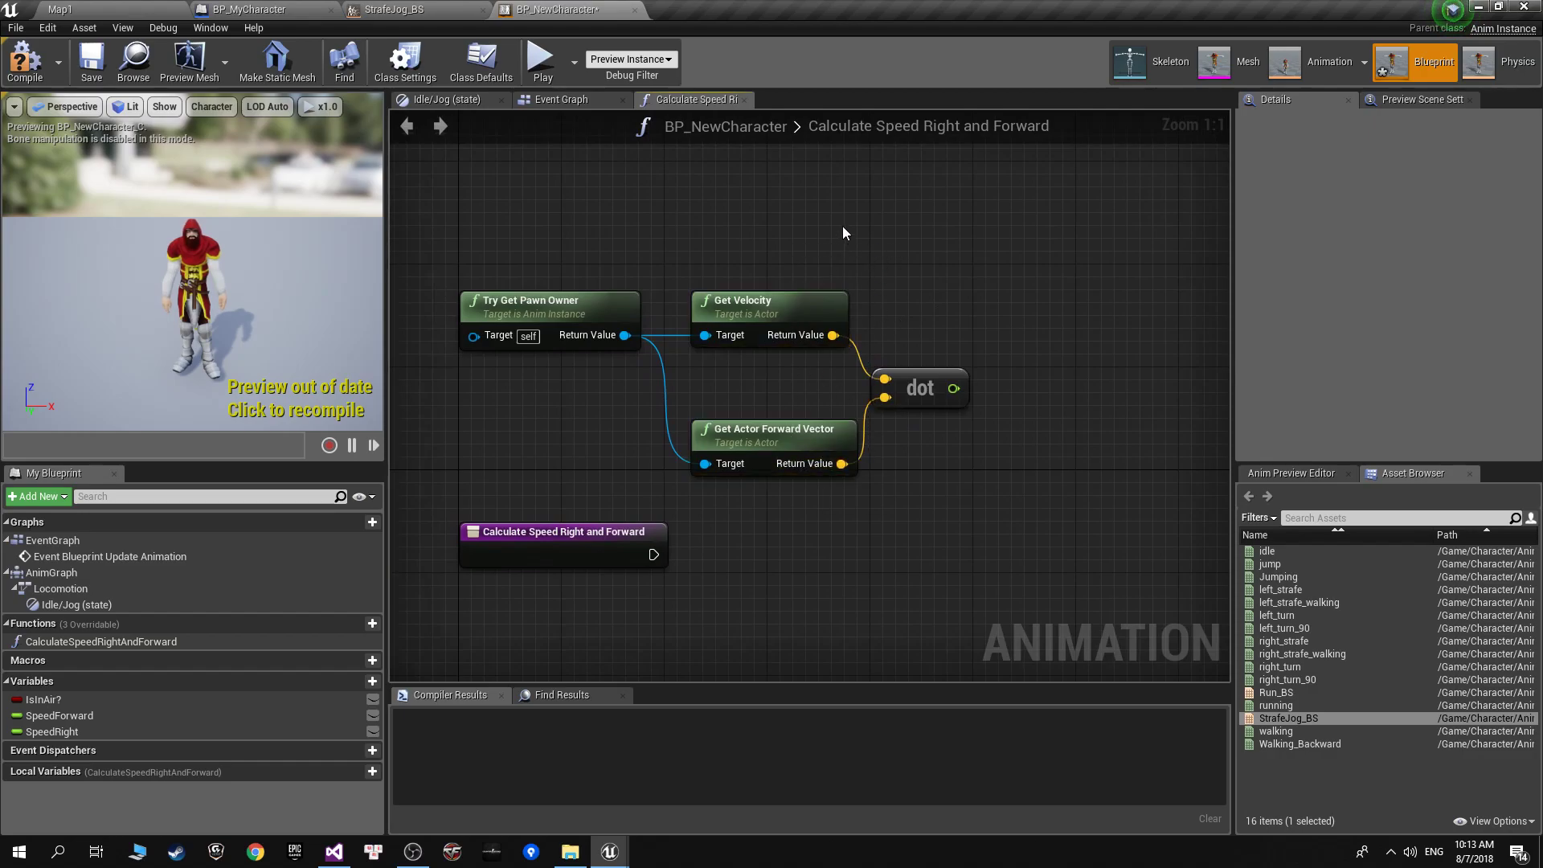
left_click_drag(863, 232, 904, 244)
right_click_drag(949, 420, 867, 384)
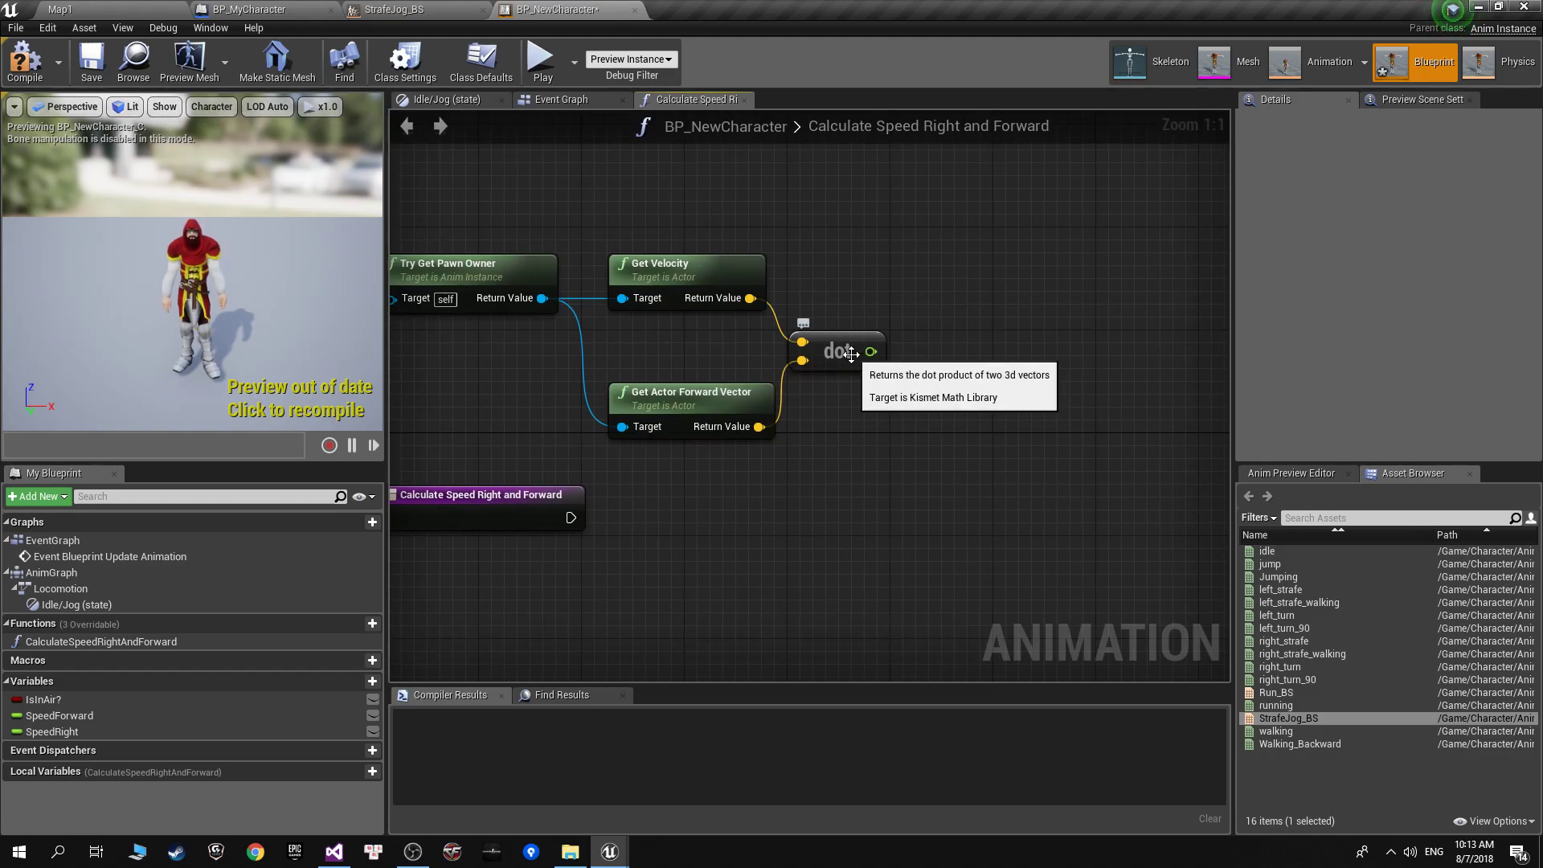
right_click_drag(852, 354, 829, 325)
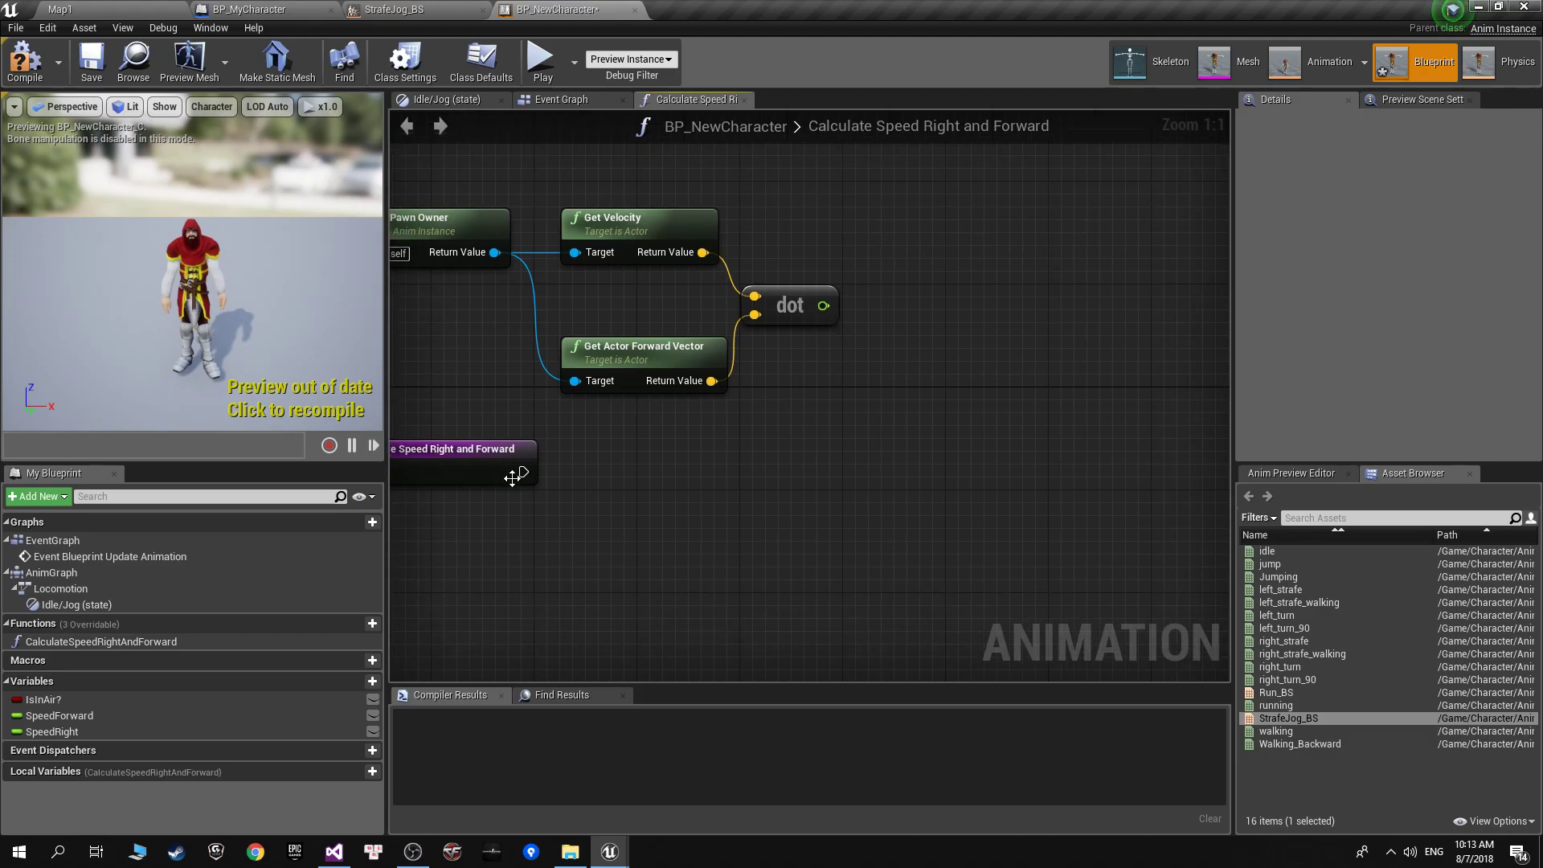
left_click(498, 456)
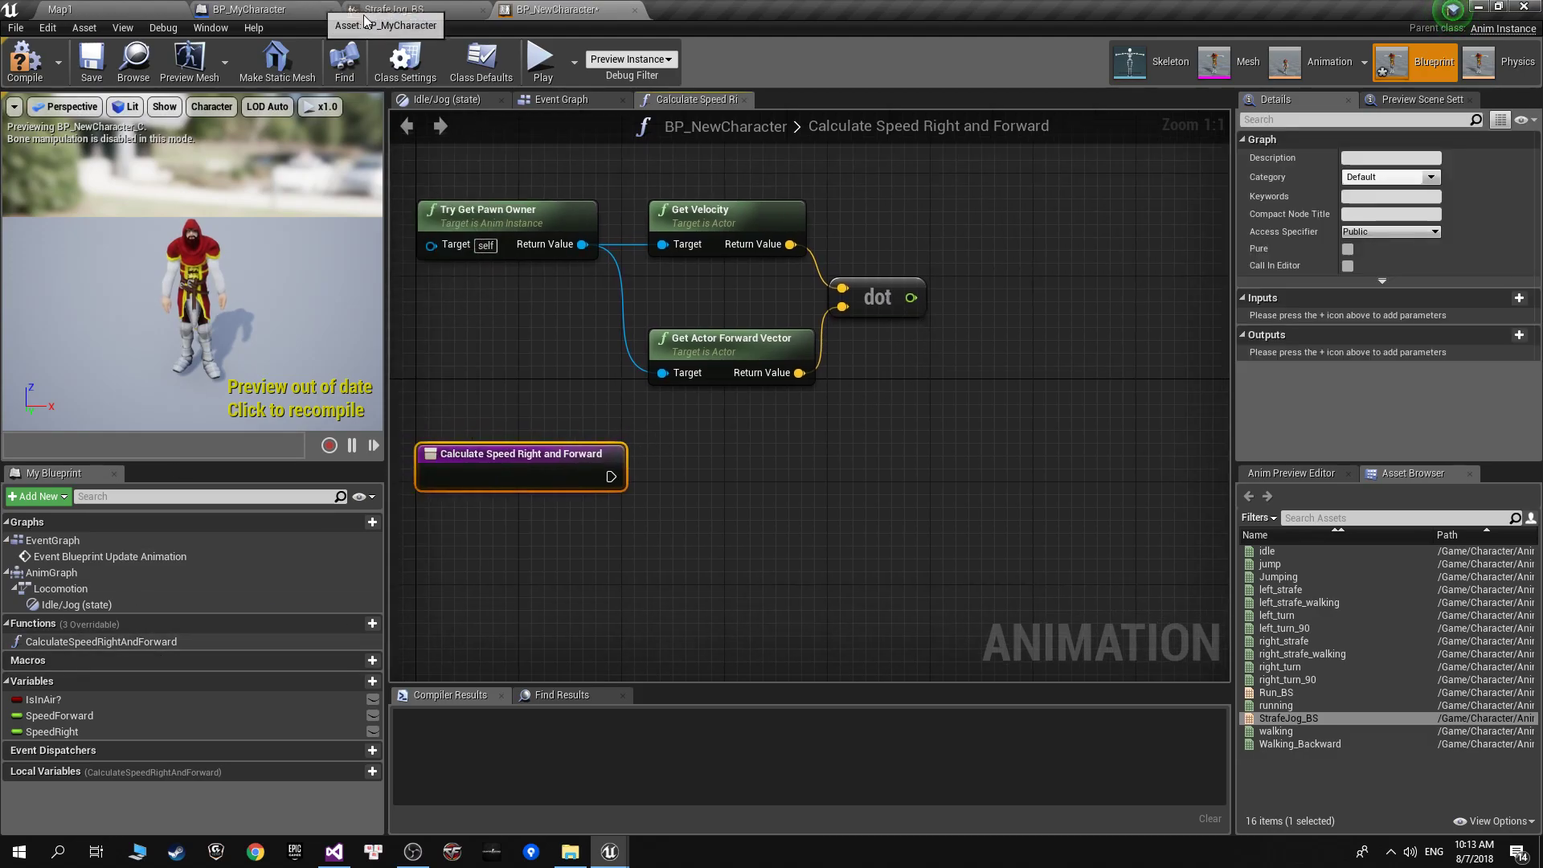
Glance at the StrafeJog_BS blend space, then return to the BP_NewCharacter speed function graph.
left_click(434, 8)
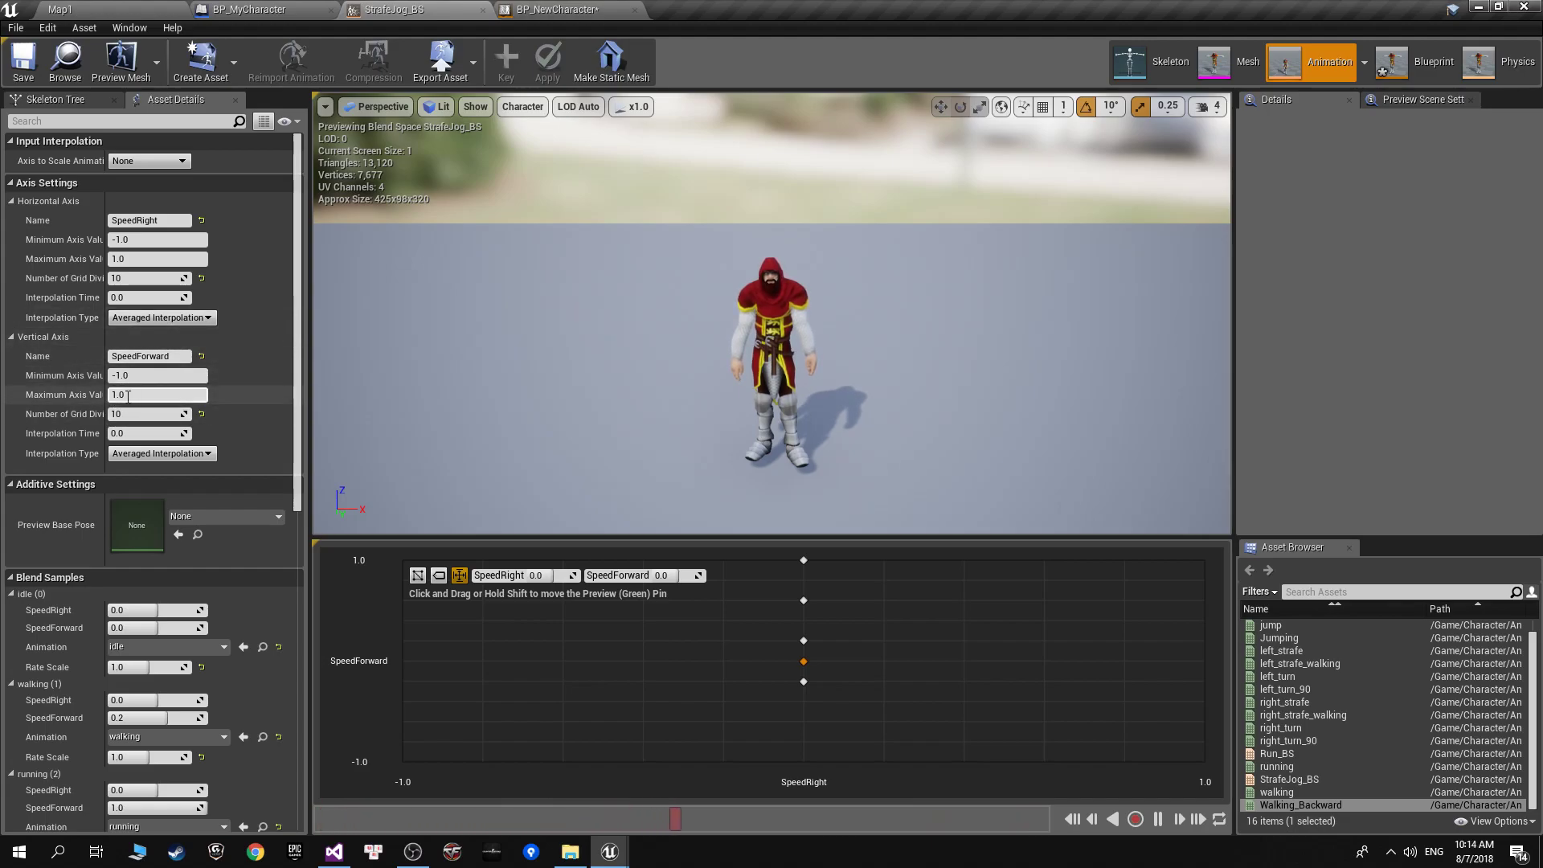
mouse_move(799, 567)
left_click(557, 8)
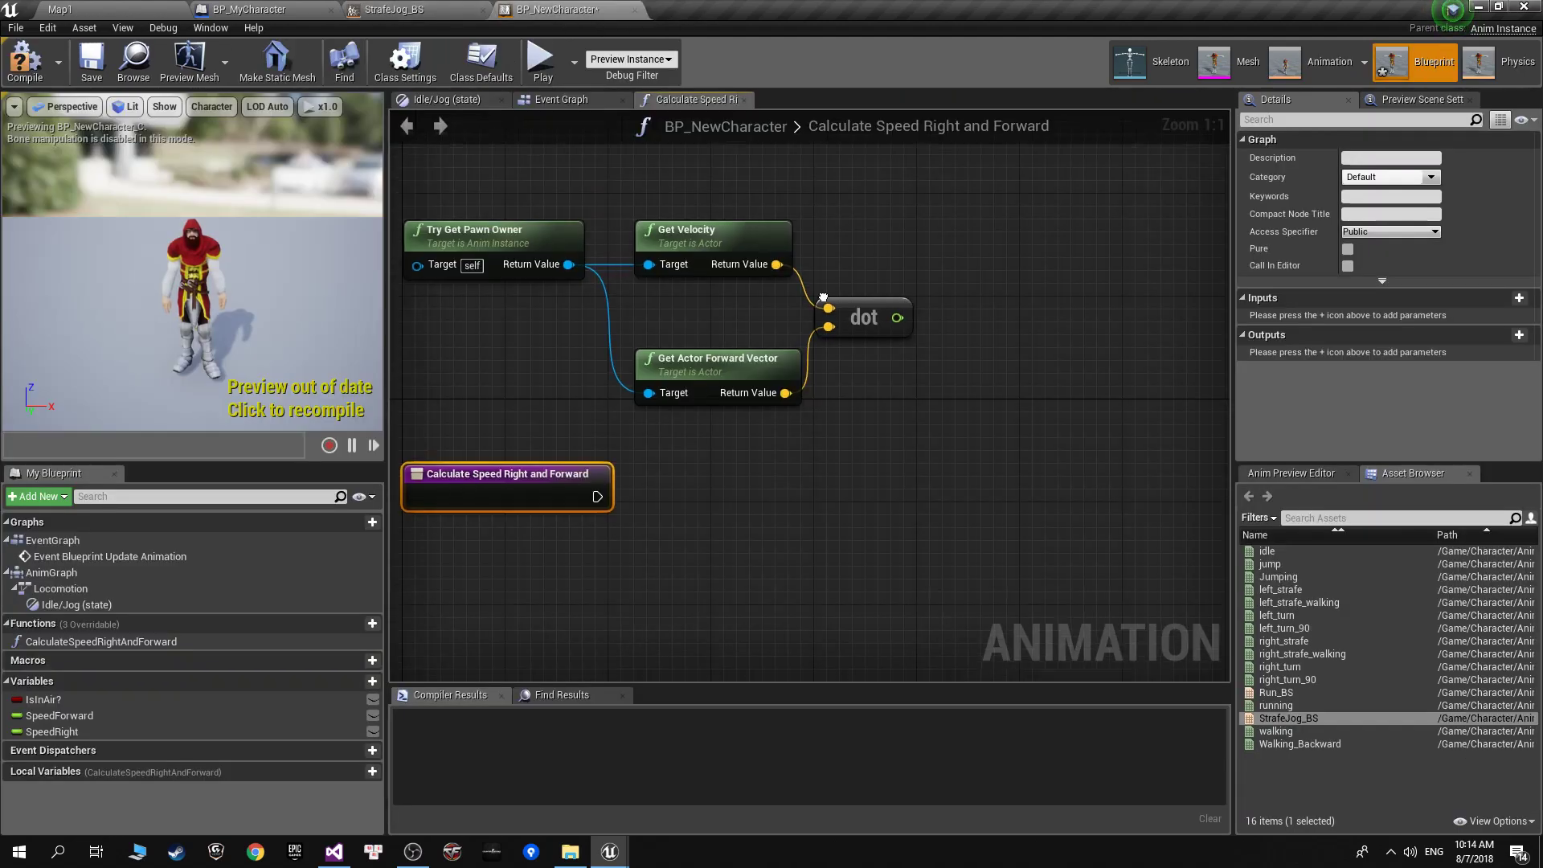
right_click_drag(698, 418, 635, 352)
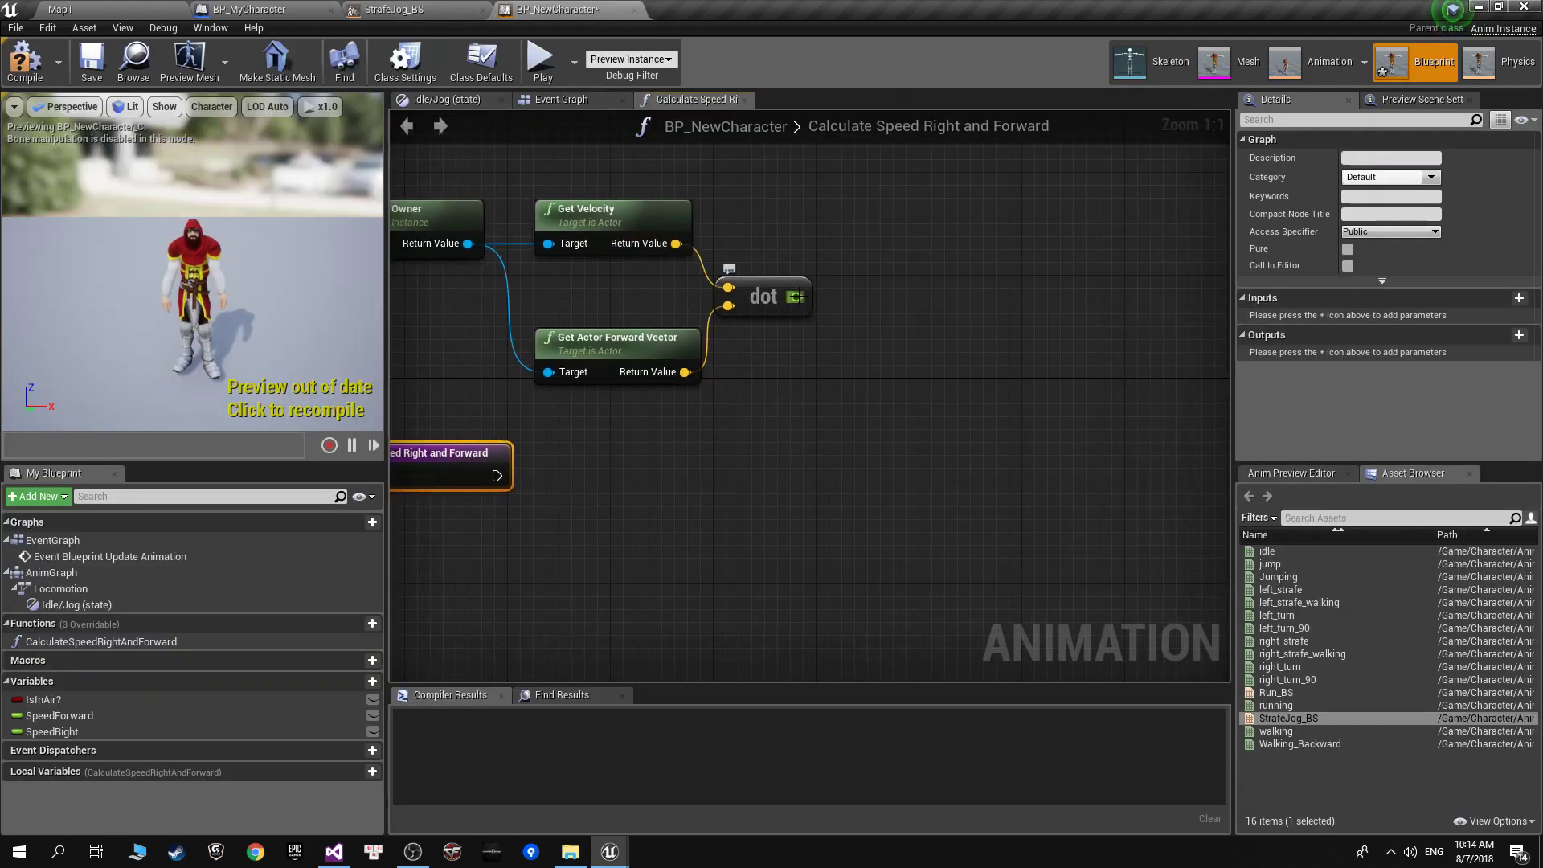
Add a float / float Division node fed by the dot product result.
left_click_drag(796, 297, 850, 358)
type("/")
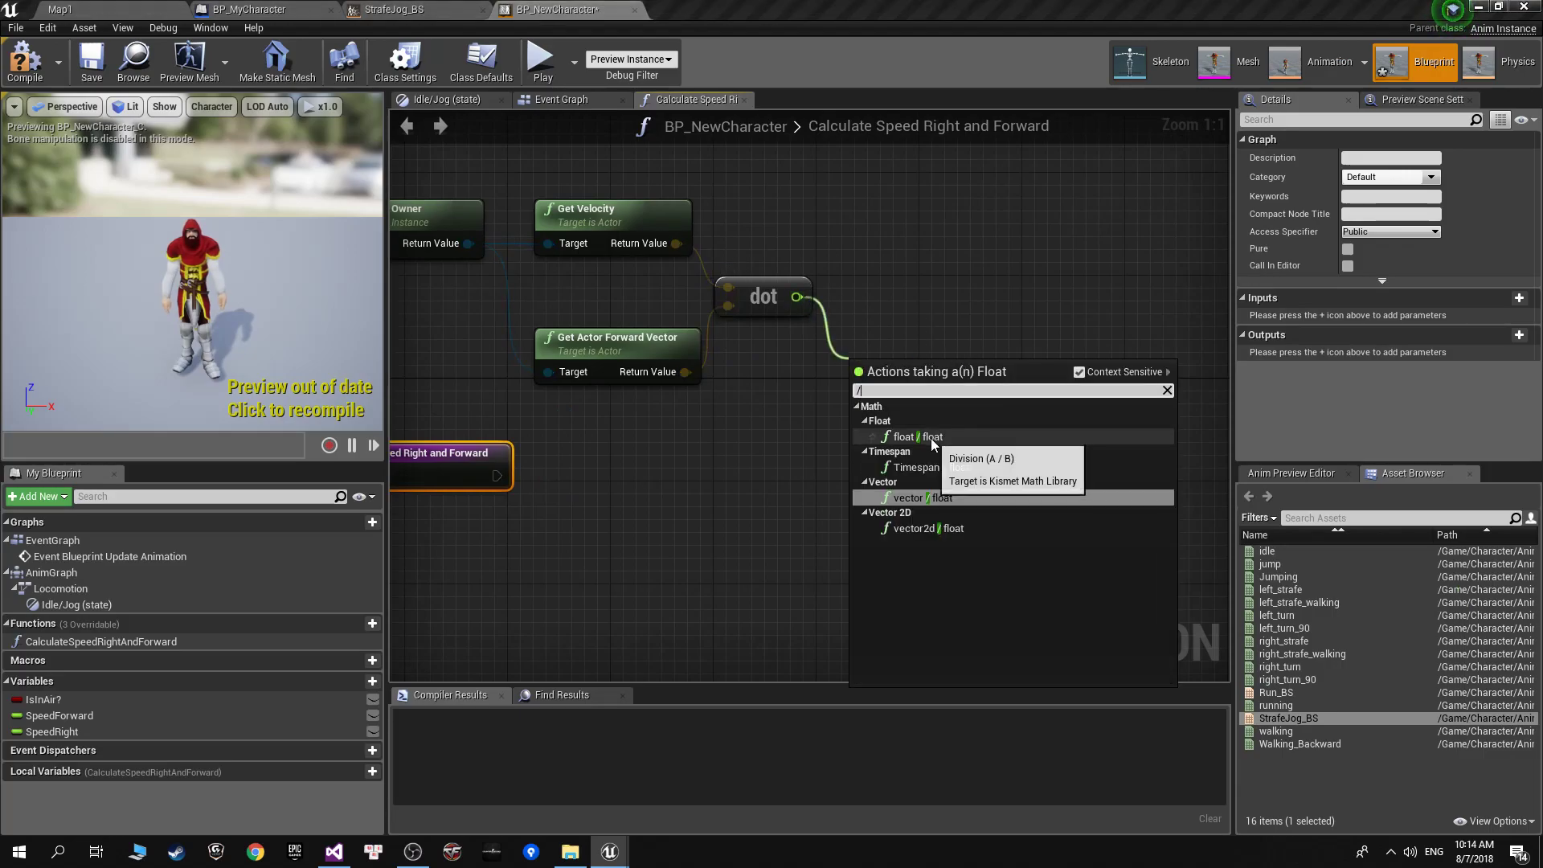
left_click(931, 437)
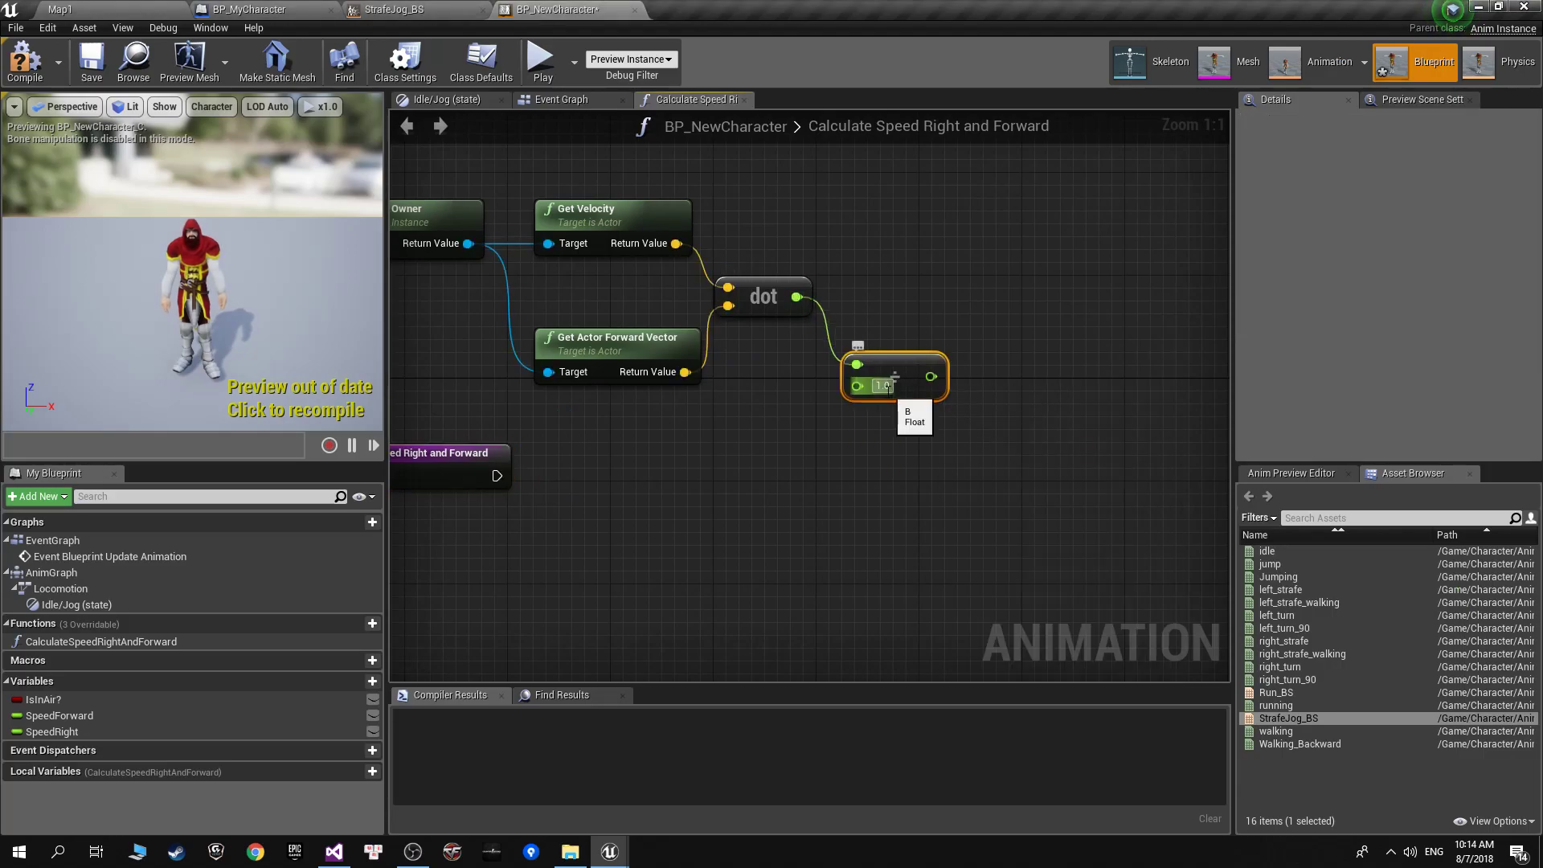
left_click(963, 416)
right_click_drag(949, 485, 1066, 492)
left_click(393, 9)
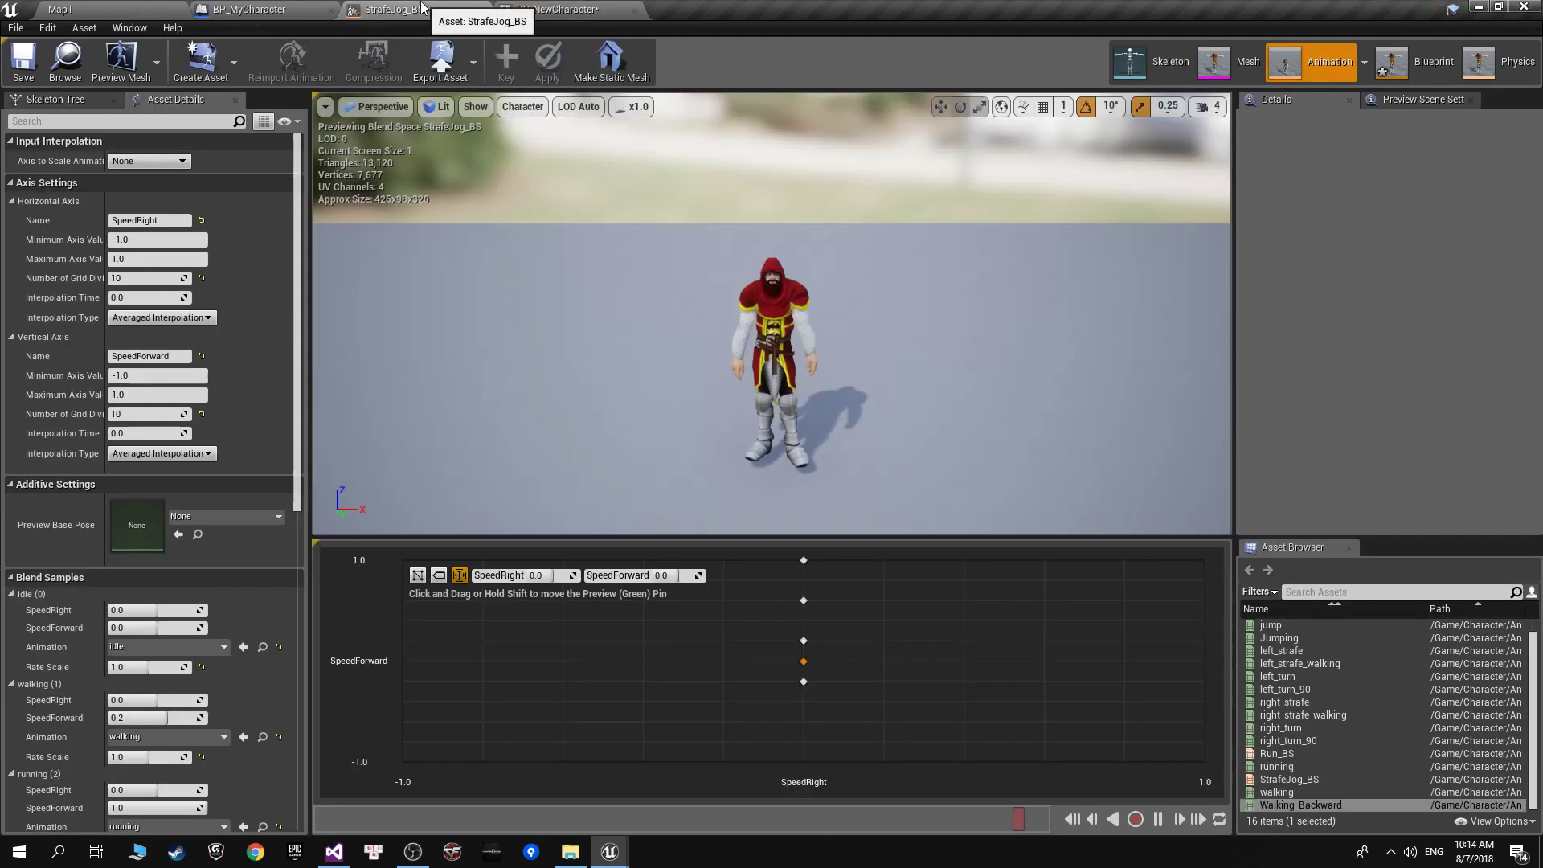
left_click(249, 8)
Compare BP_MyCharacter's MoveForward and MoveRight Event Graph logic with the BP_NewCharacter speed function.
scroll(529, 341, "down", 1)
right_click_drag(529, 341, 619, 410)
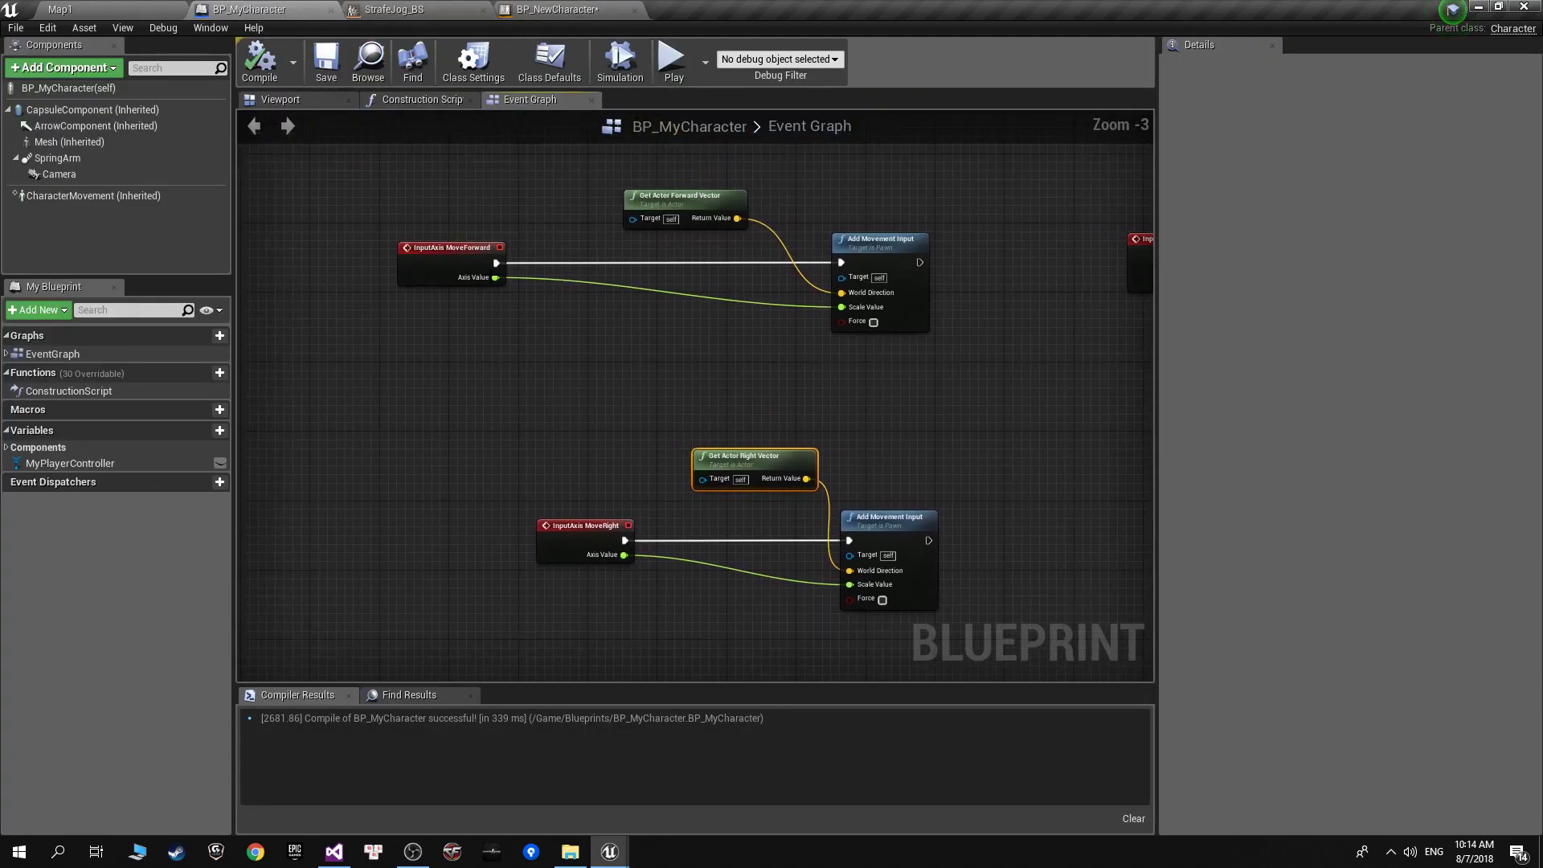
left_click(603, 260)
right_click_drag(603, 260, 516, 319)
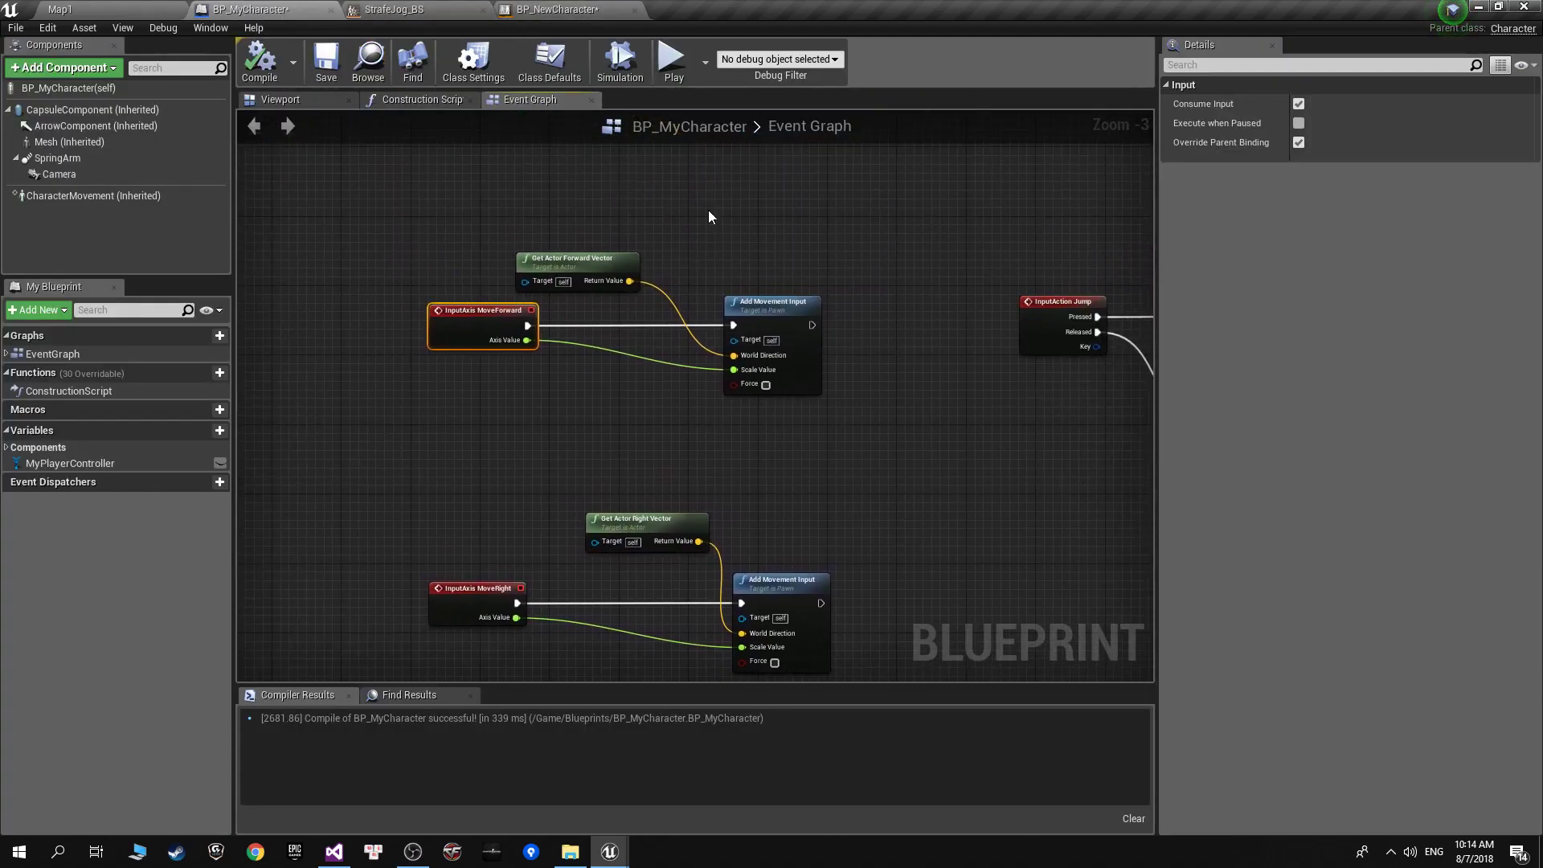
left_click(554, 8)
left_click(290, 9)
right_click_drag(740, 439, 740, 347)
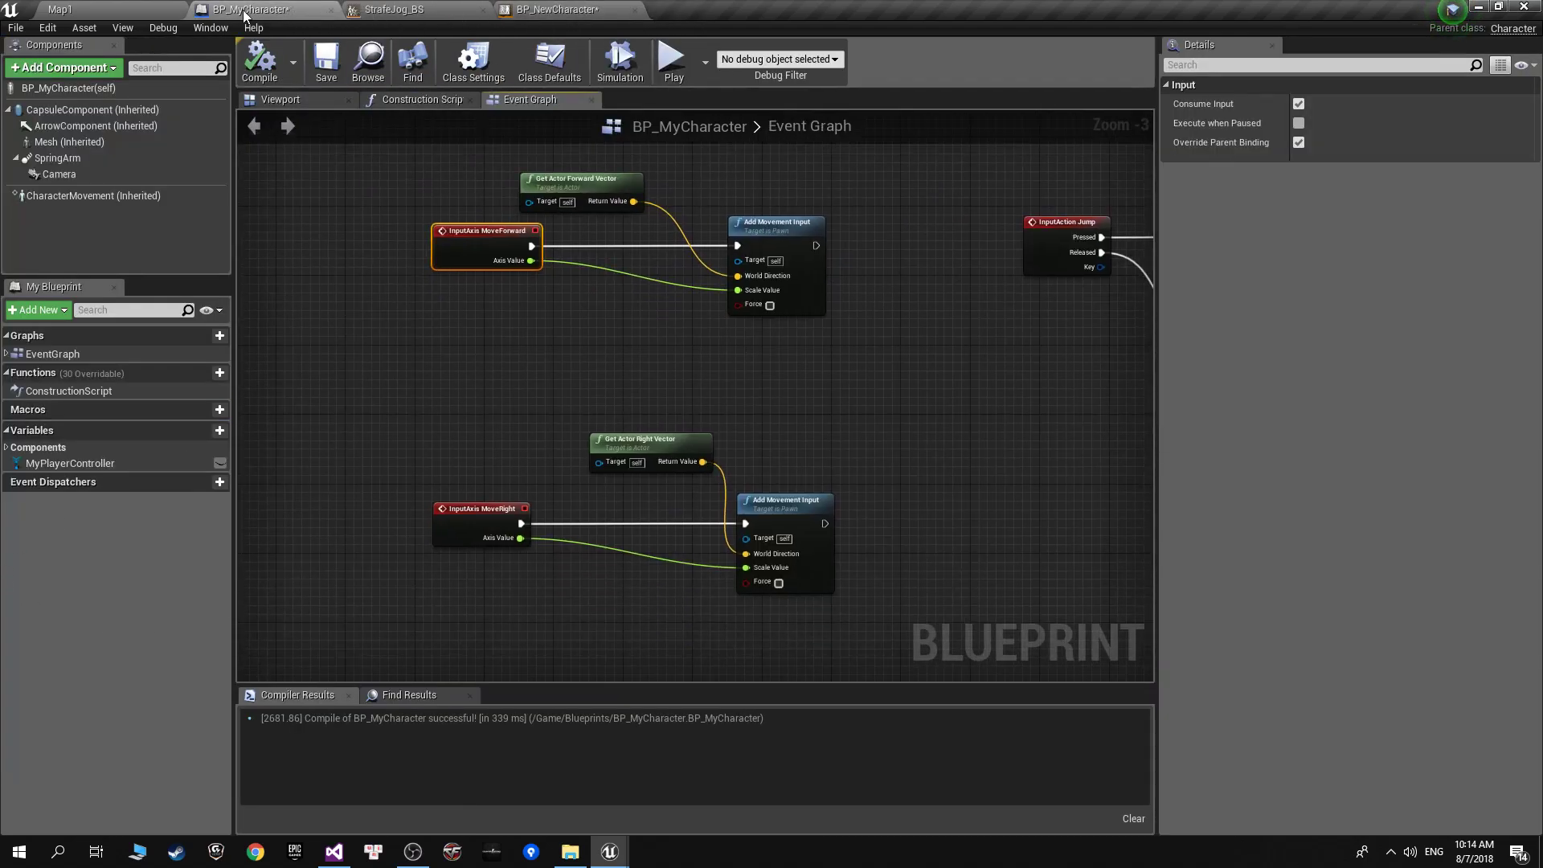
left_click(509, 10)
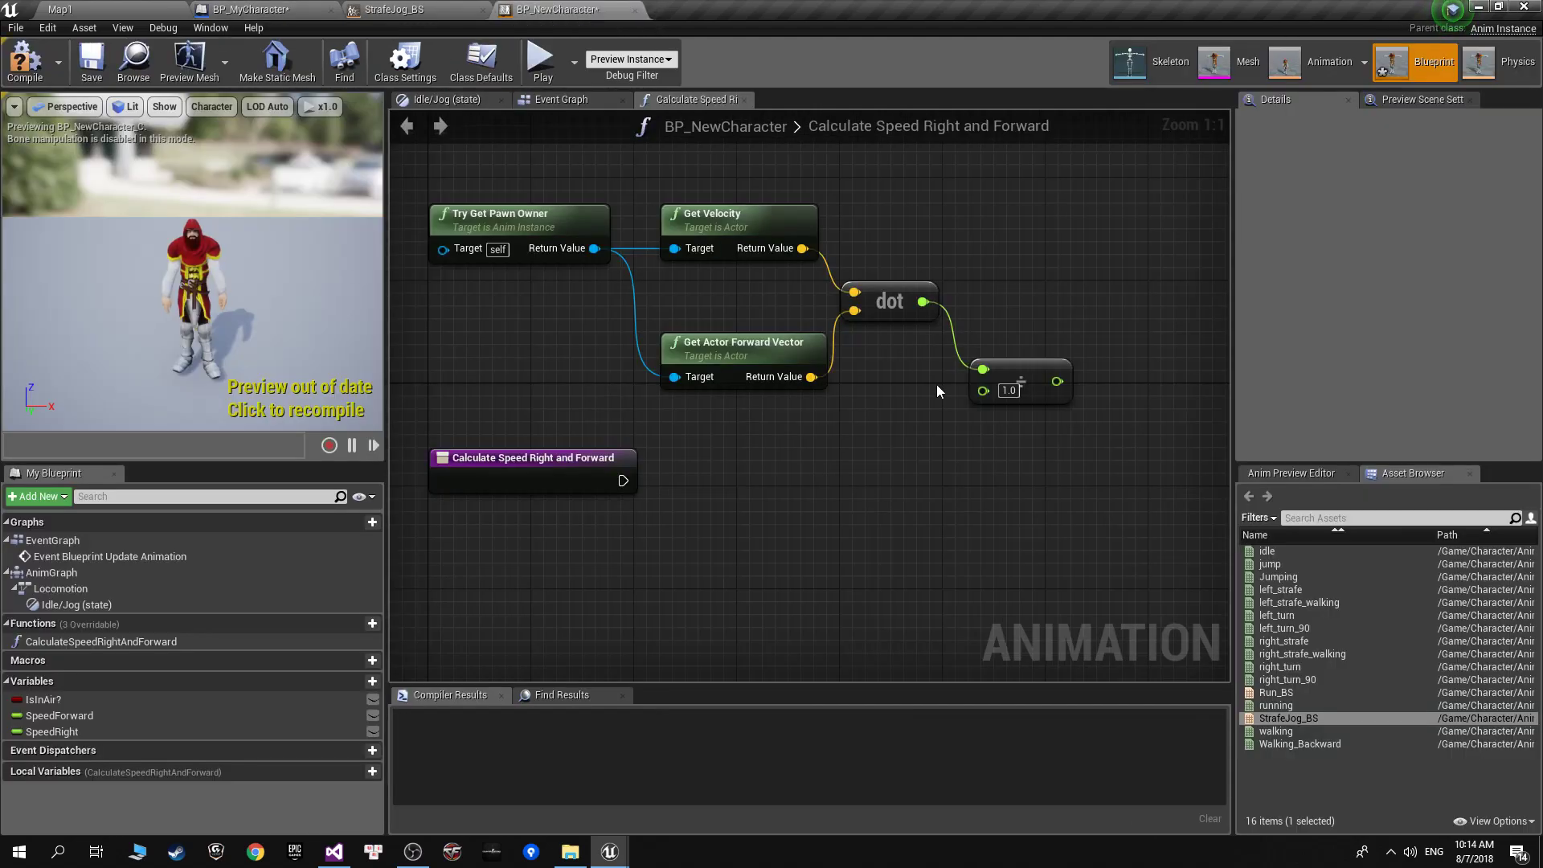
right_click_drag(937, 384, 879, 429)
left_click(249, 8)
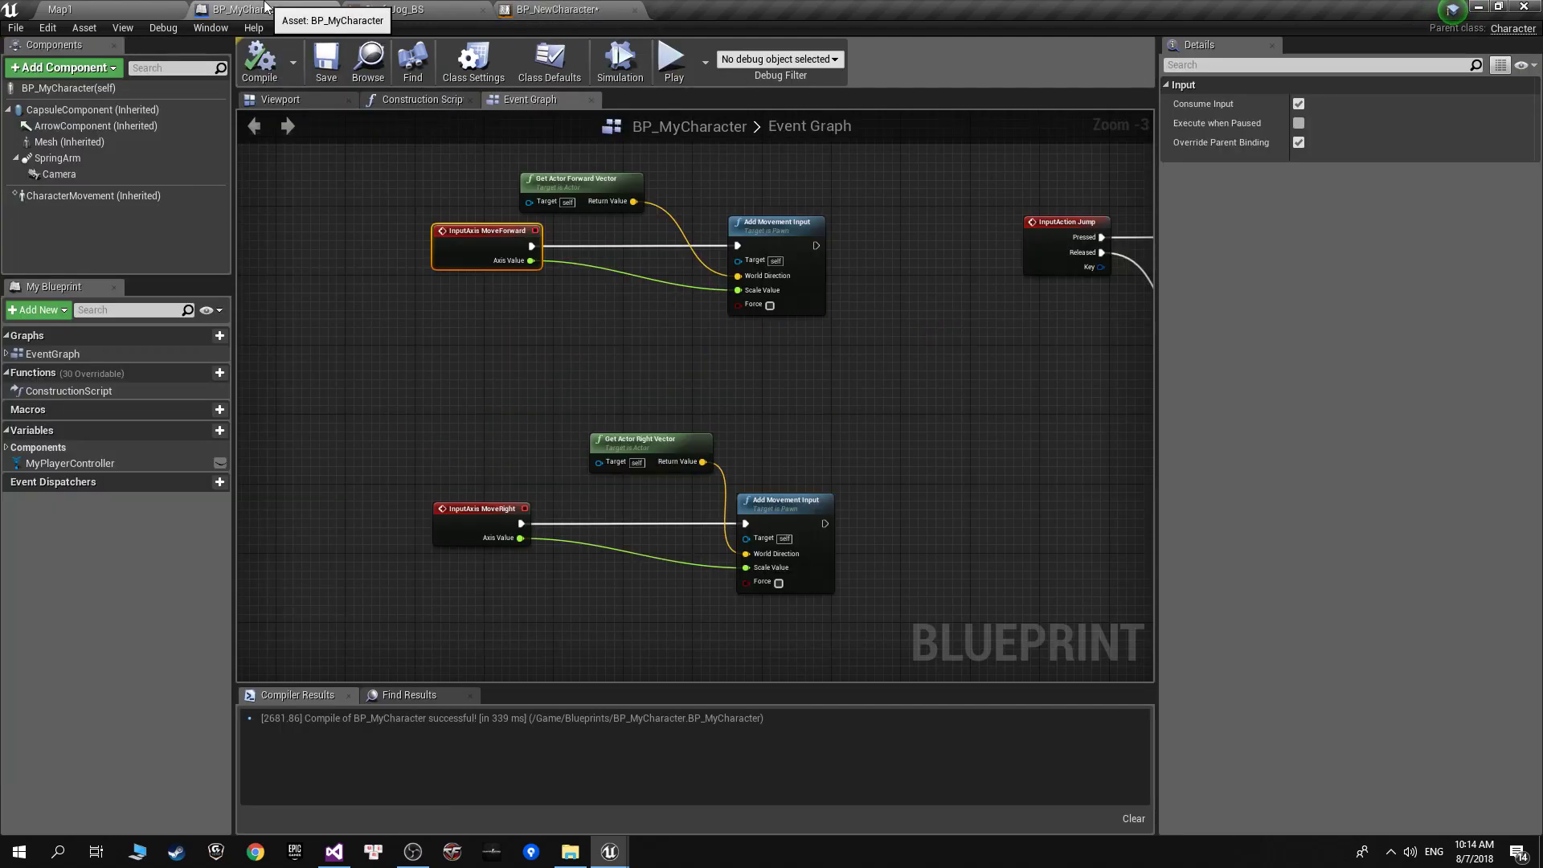
left_click(545, 9)
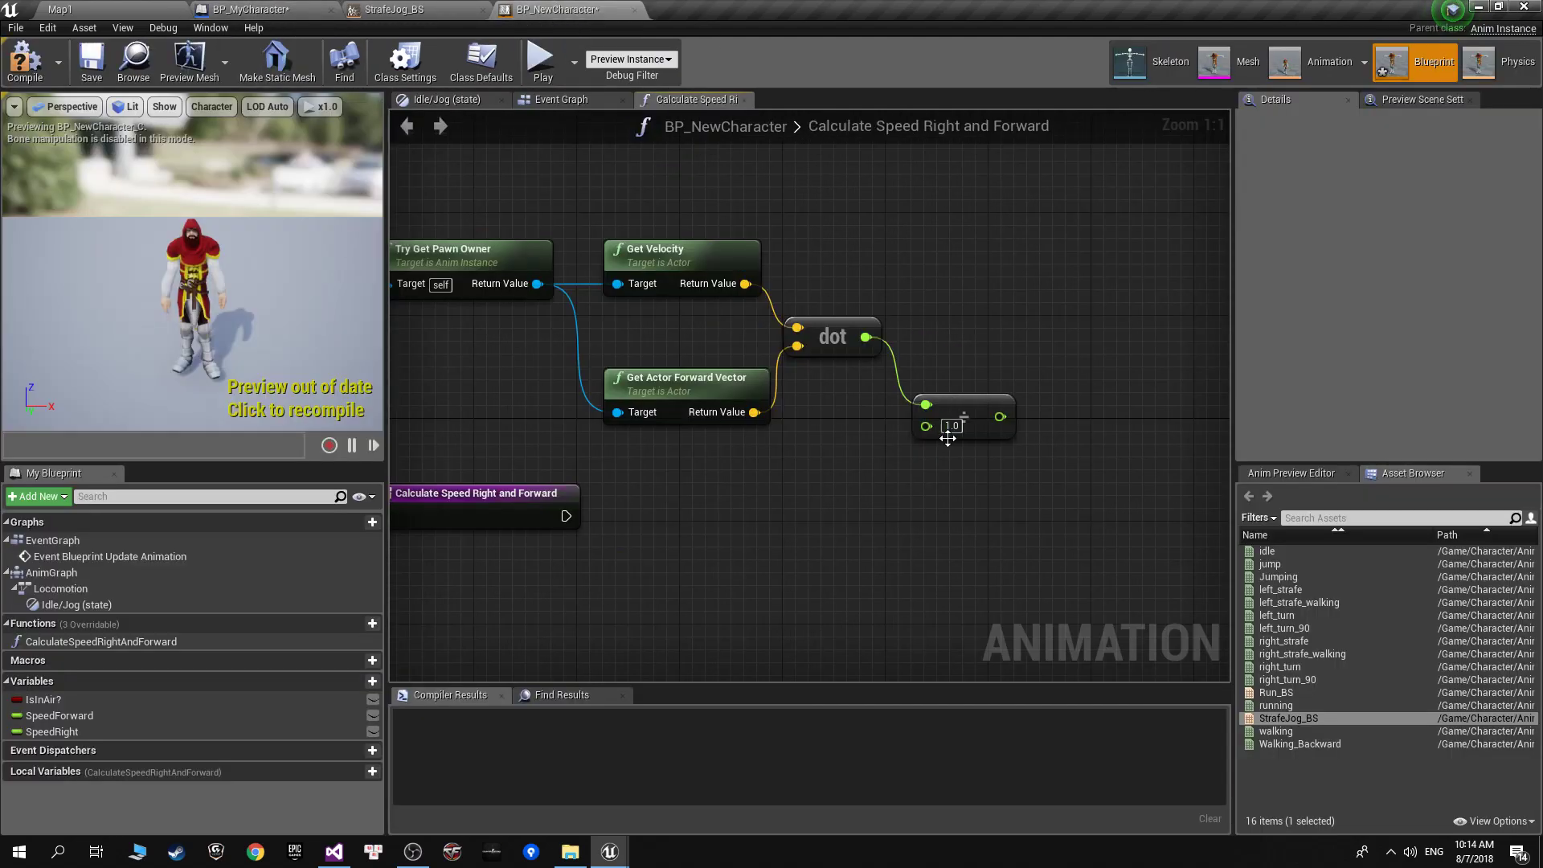
left_click(302, 8)
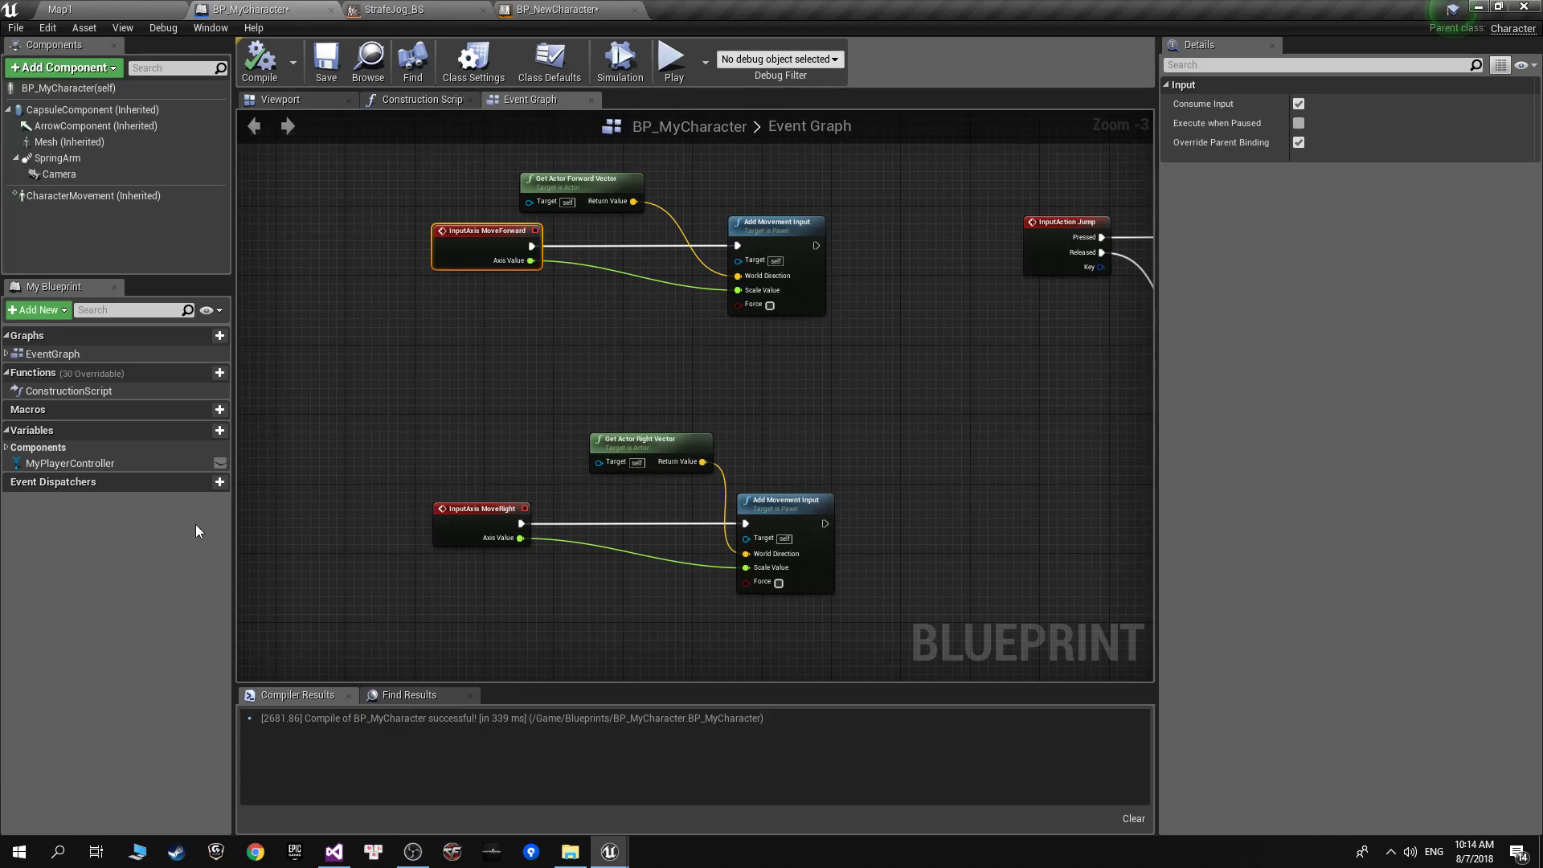
Add a Float variable named MaxSpeed to BP_MyCharacter.
left_click(209, 430)
type("MaxSpeed")
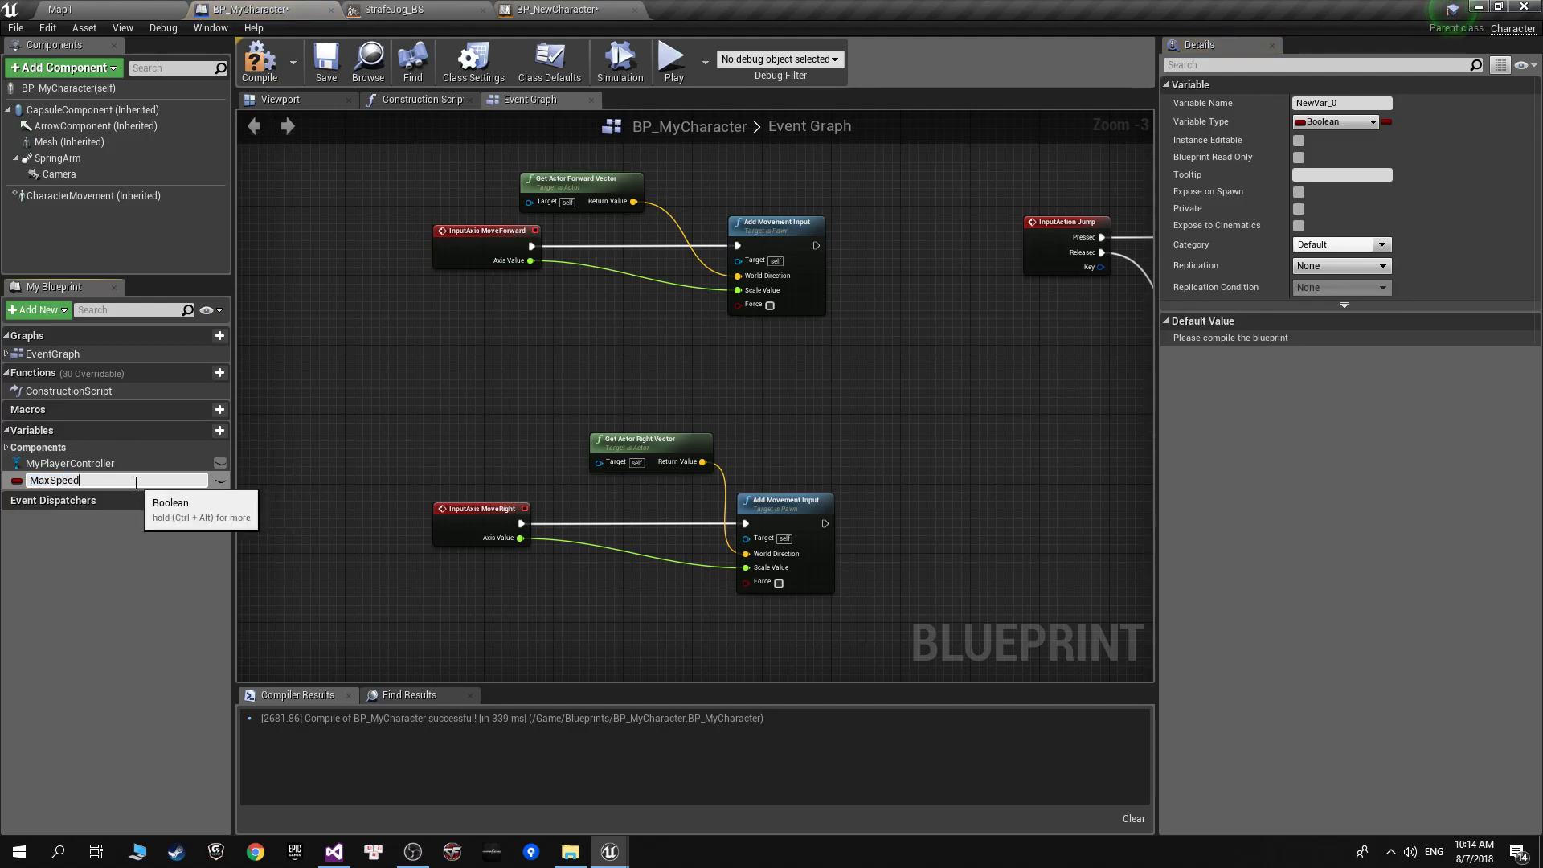
key("Return")
left_click(1334, 121)
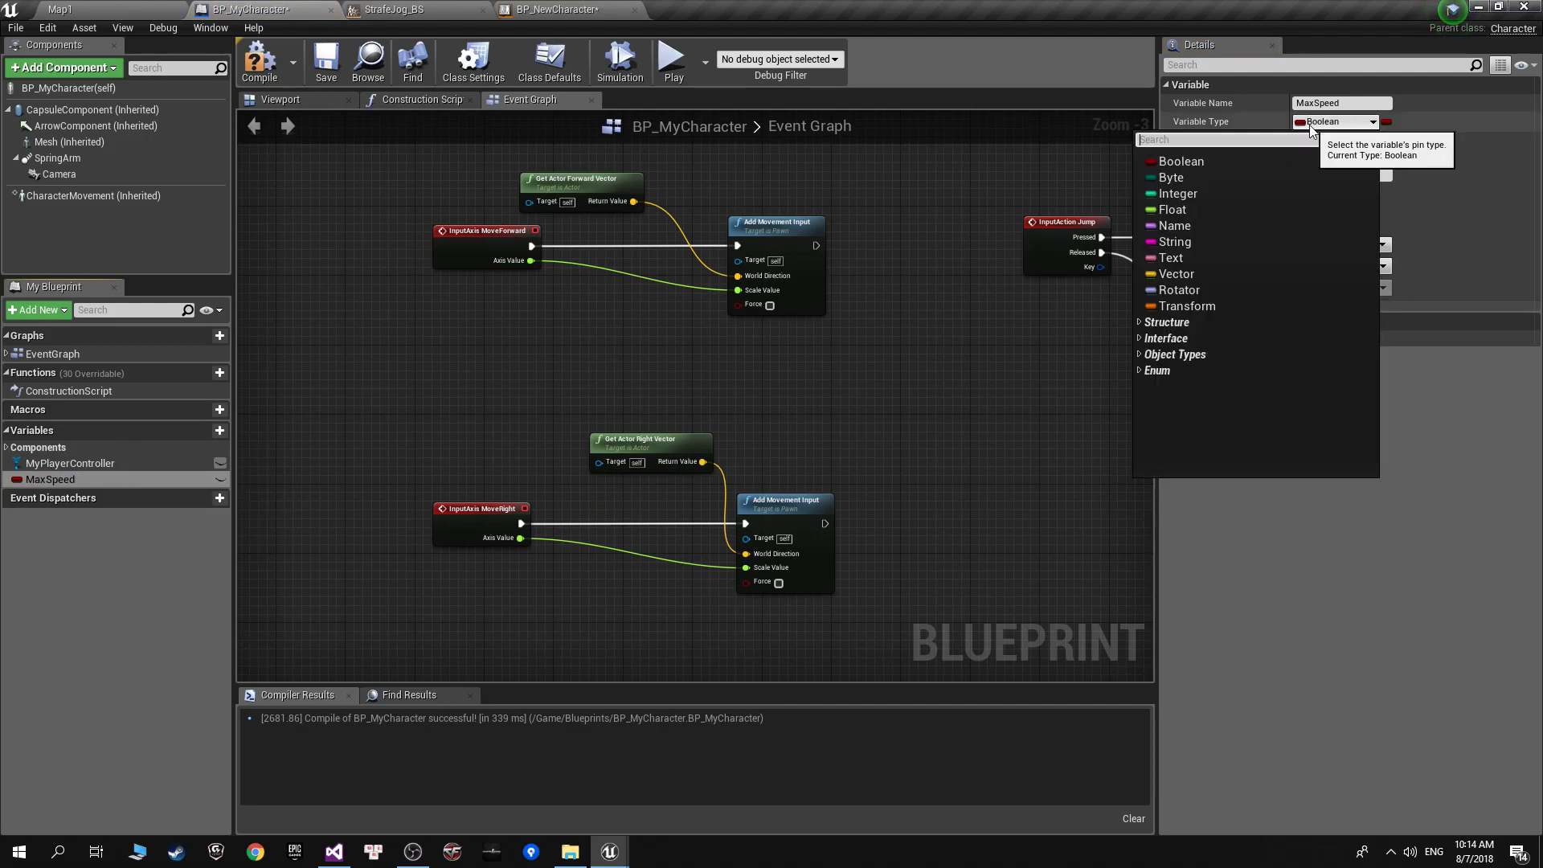
left_click(1188, 213)
In the Construction Script, set Character Movement's Max Walk Speed from a MaxSpeed getter.
left_click(398, 100)
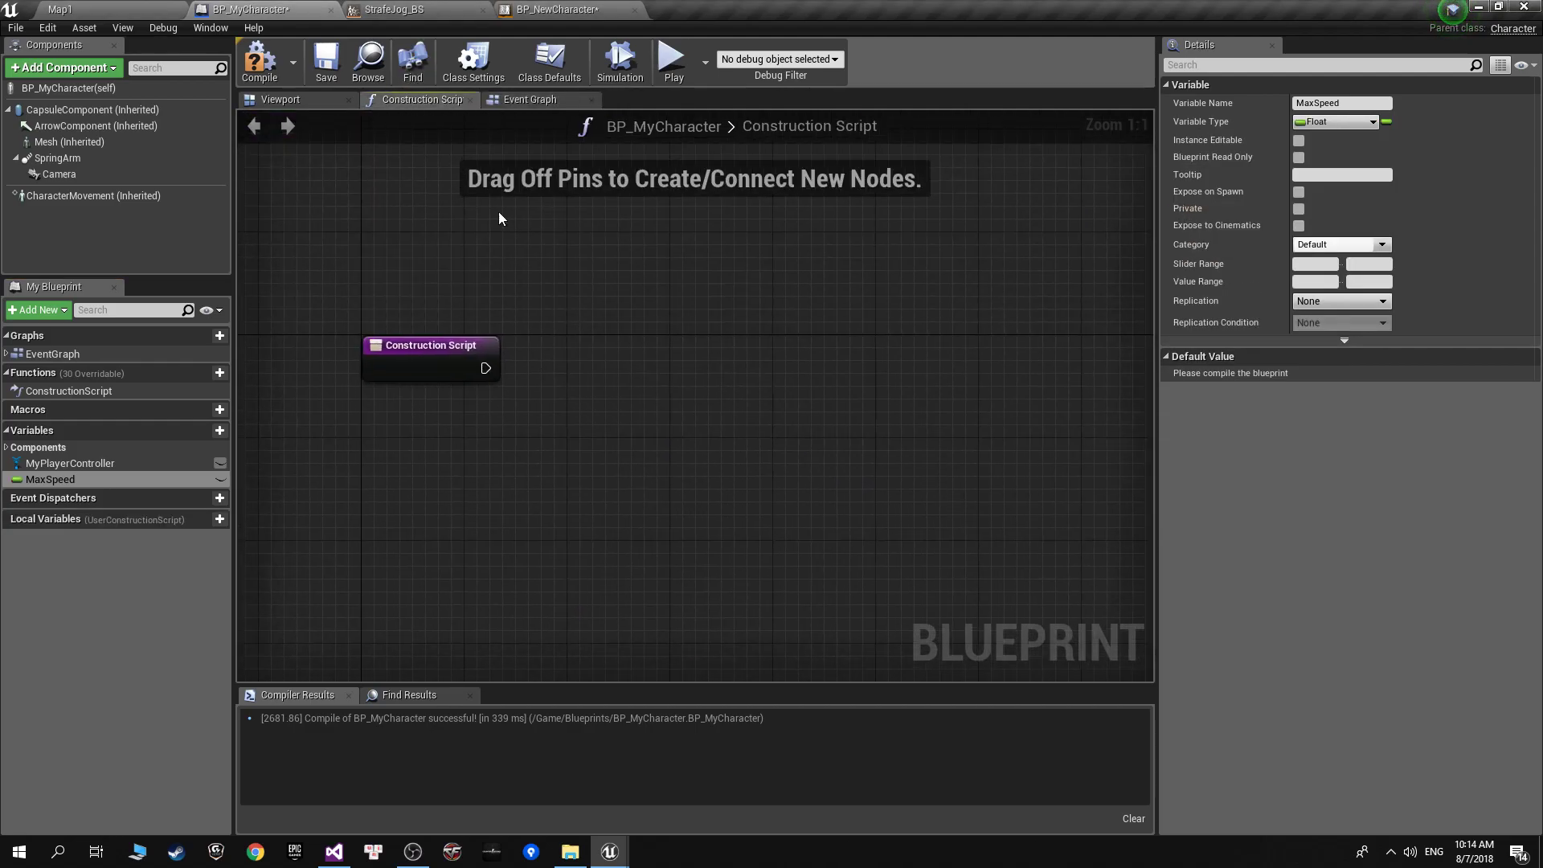
right_click_drag(437, 356, 495, 423)
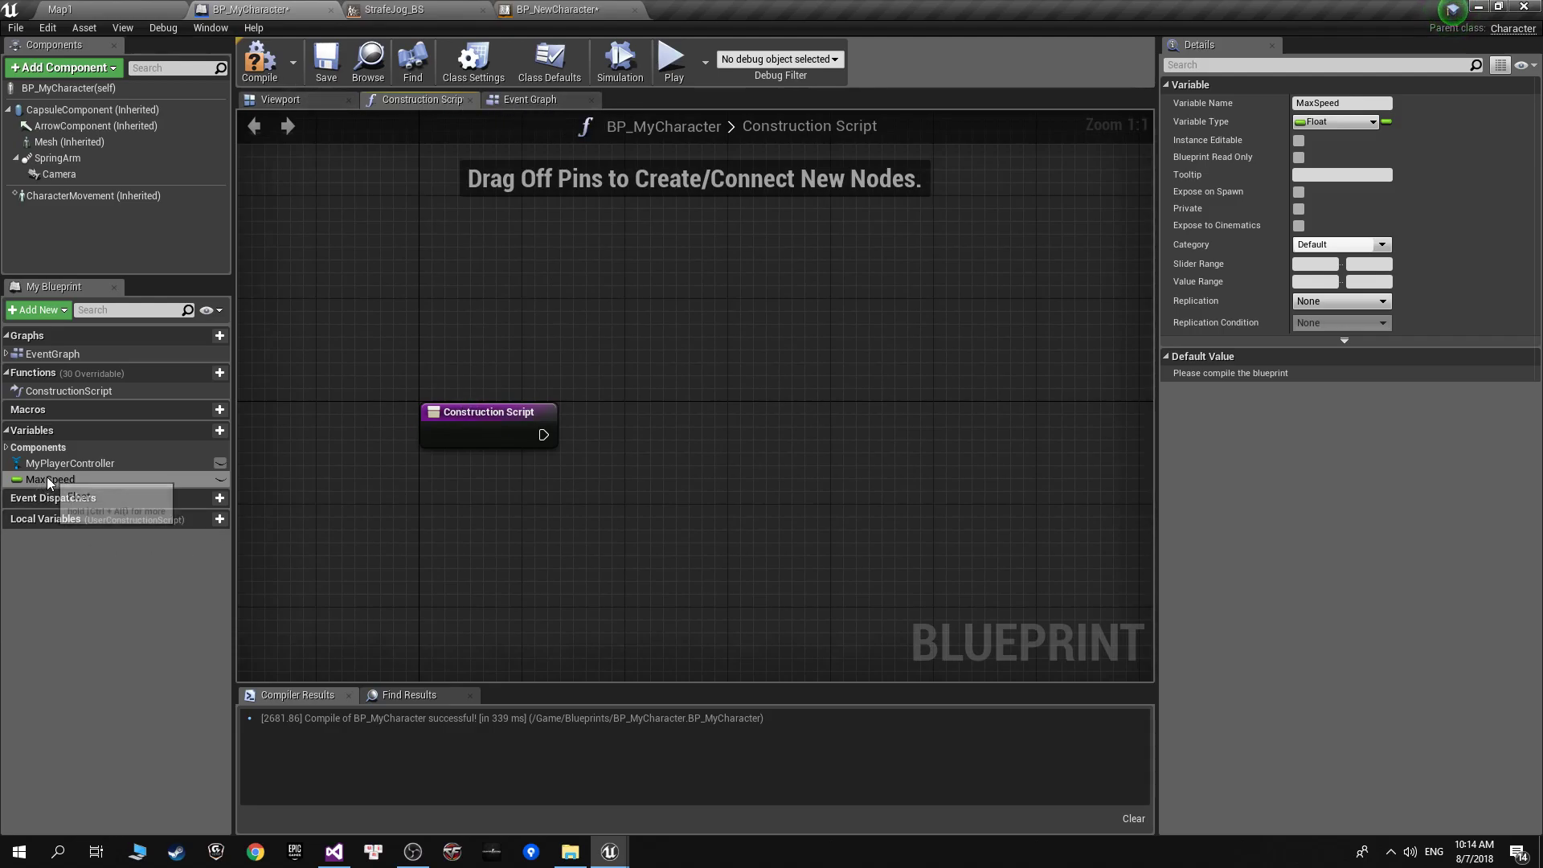
left_click_drag(47, 480, 457, 294)
left_click(514, 312)
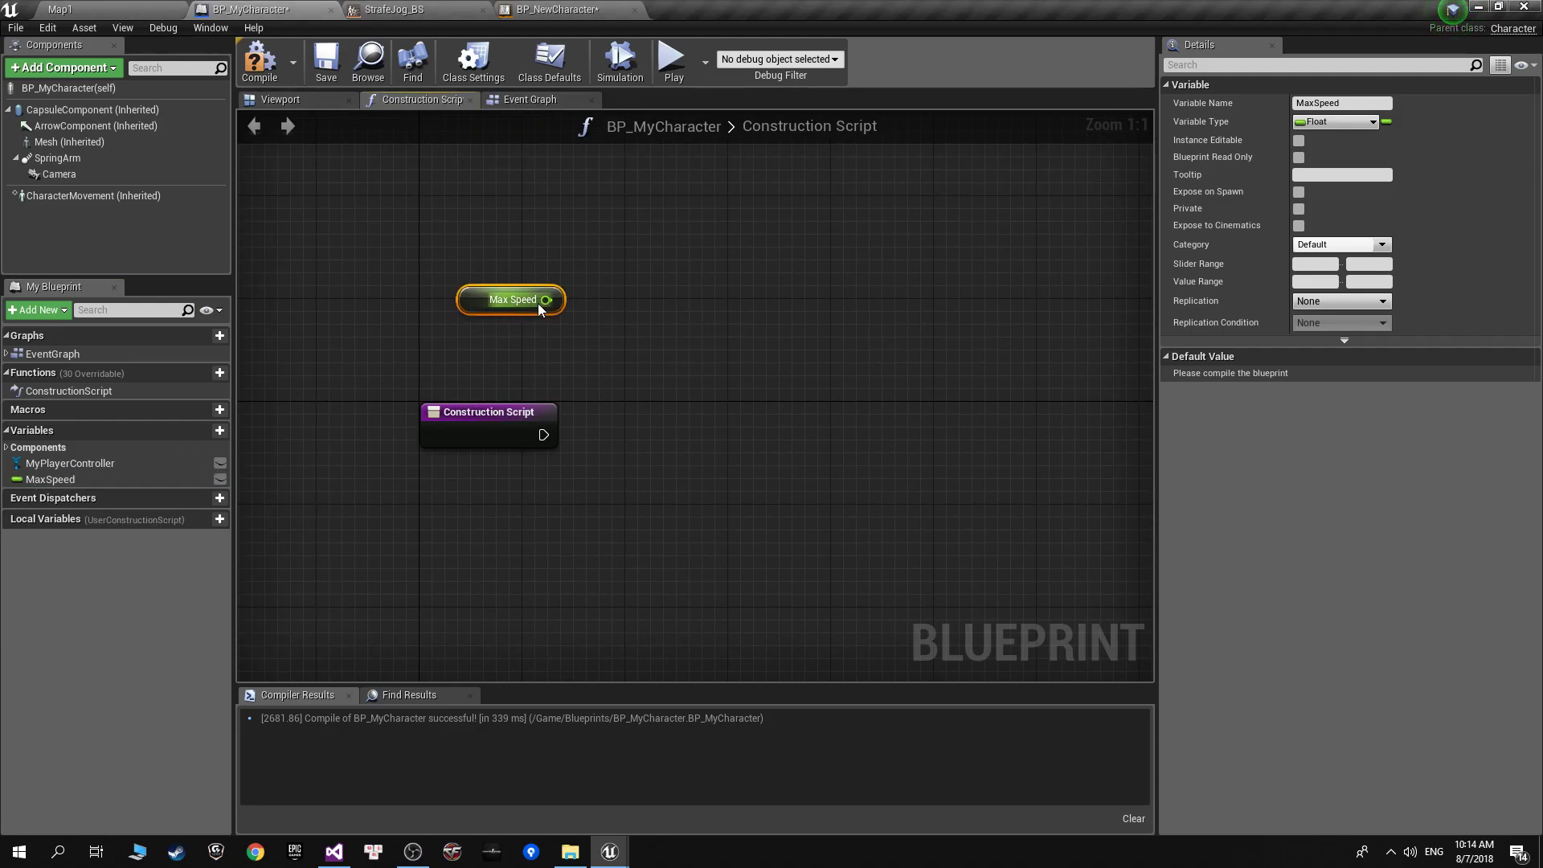
key("Delete")
left_click(72, 482)
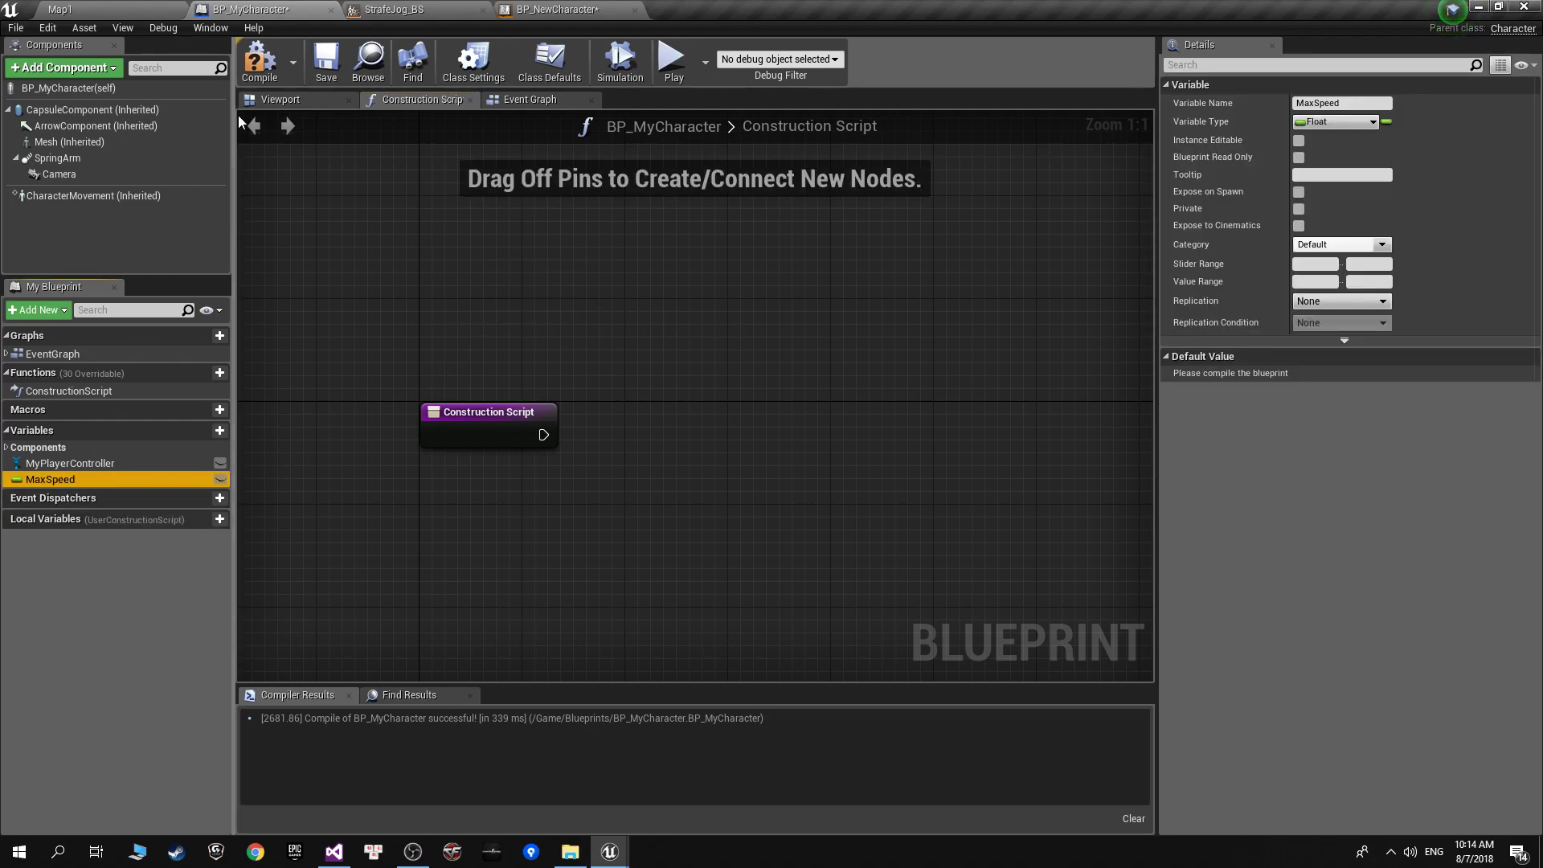
mouse_move(84, 196)
left_mouse_down()
mouse_move(518, 492)
mouse_move(672, 447)
left_mouse_up()
type("set max spee")
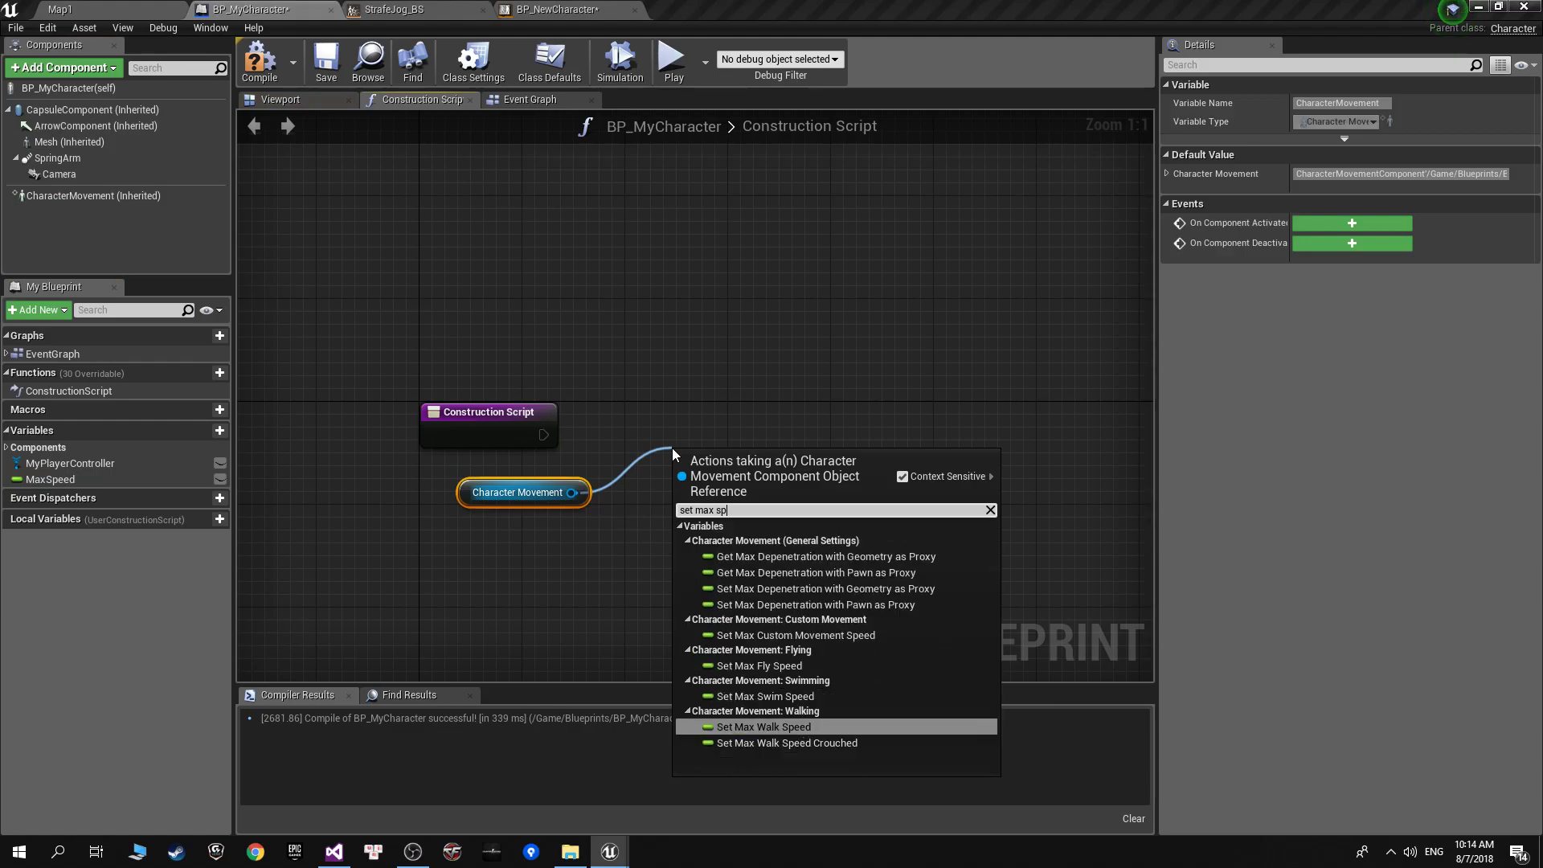
key("Return")
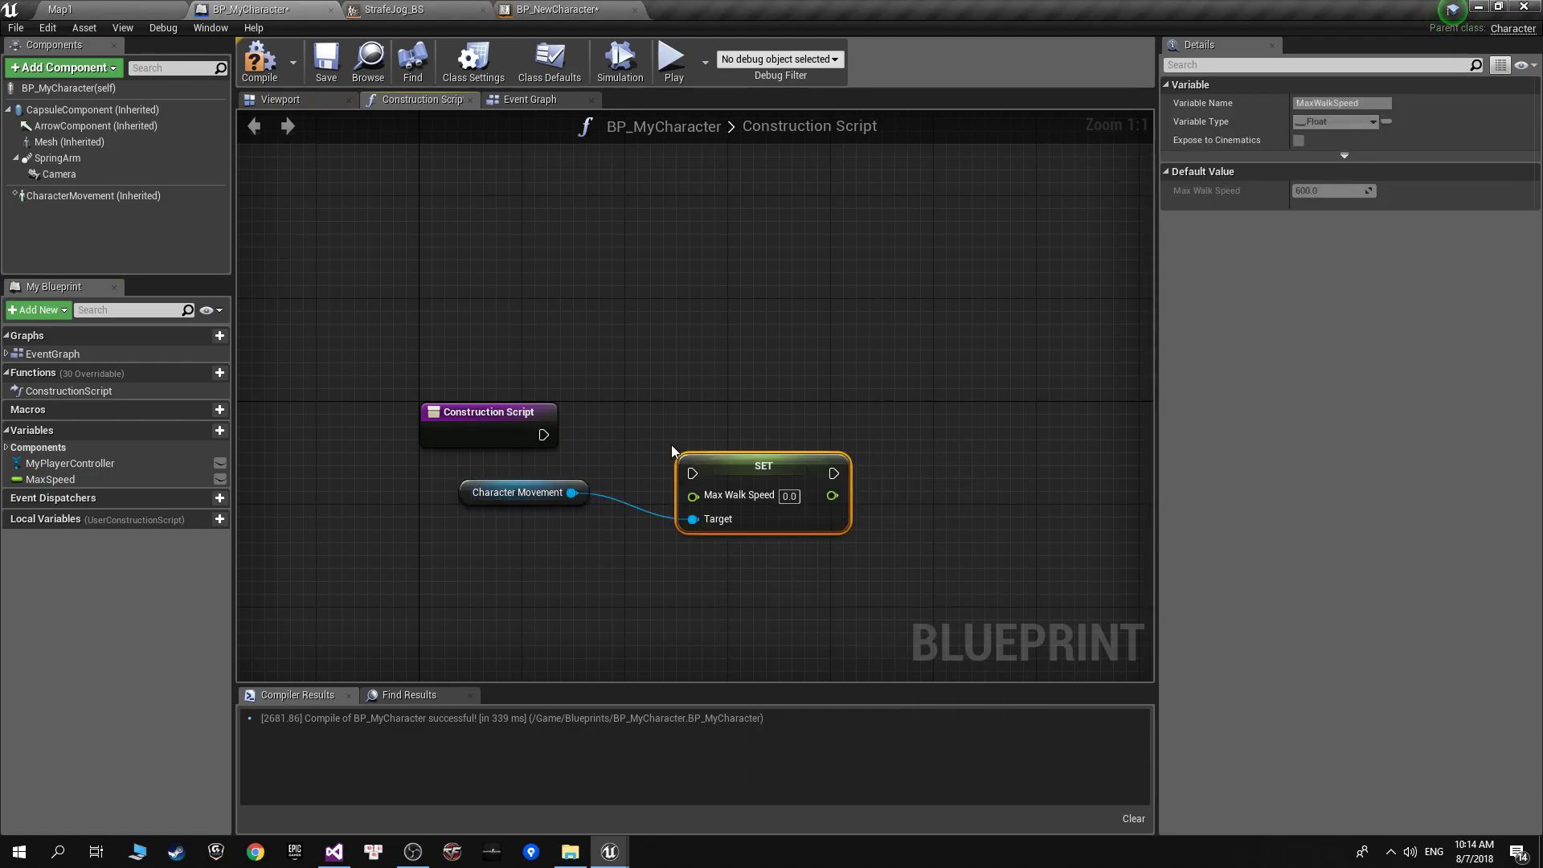
left_click_drag(543, 434, 701, 483)
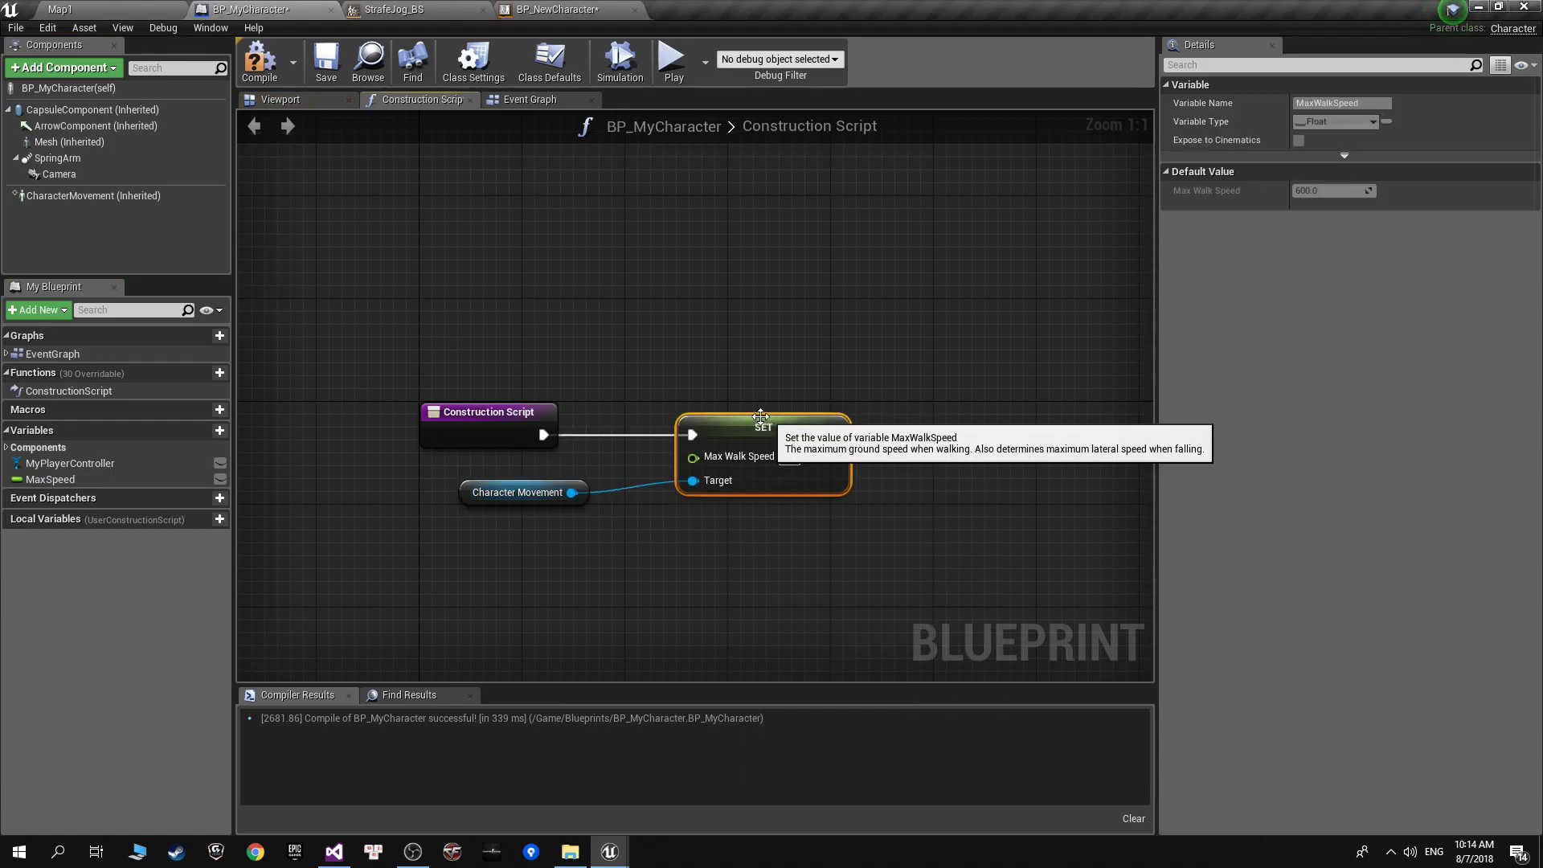
left_click_drag(50, 479, 579, 314)
left_click(635, 327)
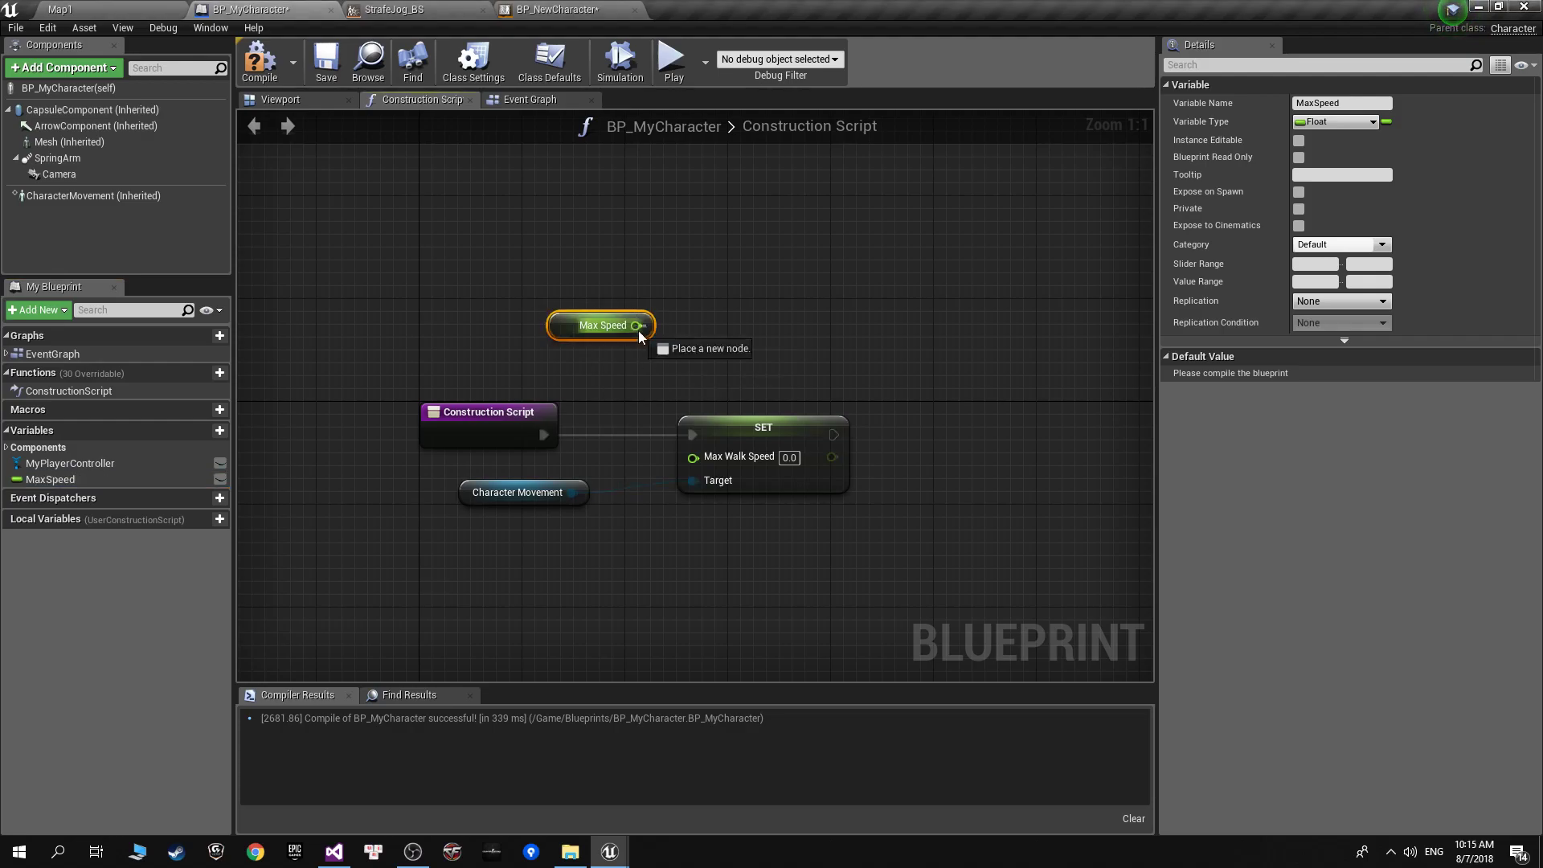
left_click_drag(702, 460, 696, 458)
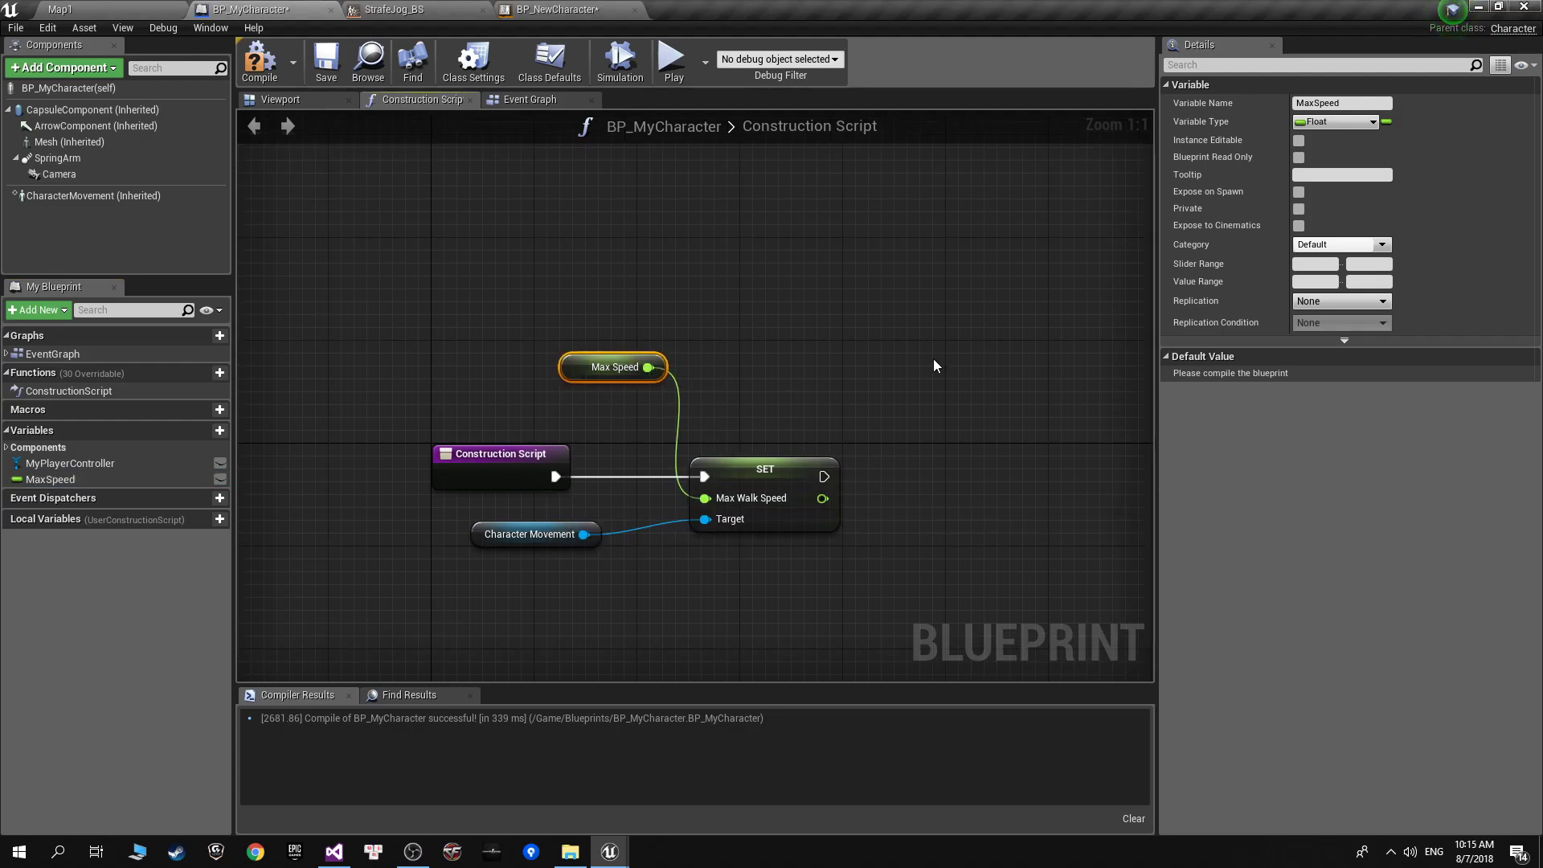
Add a MaxSprintSpeed variable and compile the blueprint.
left_click(218, 430)
type("Max")
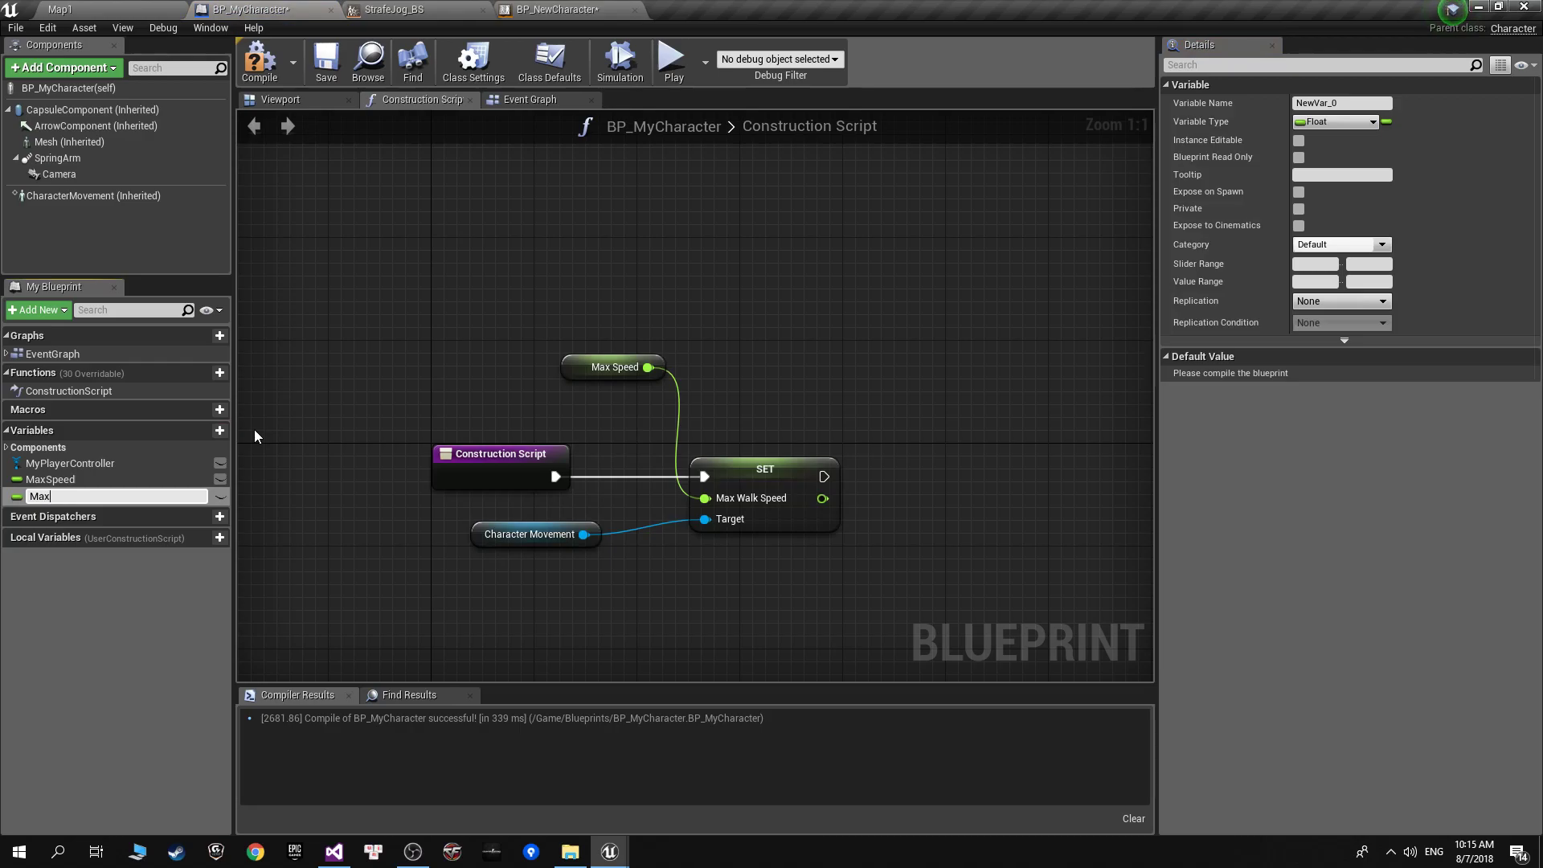
type("SprintSpeed")
key("Return")
right_click_drag(617, 372, 522, 332)
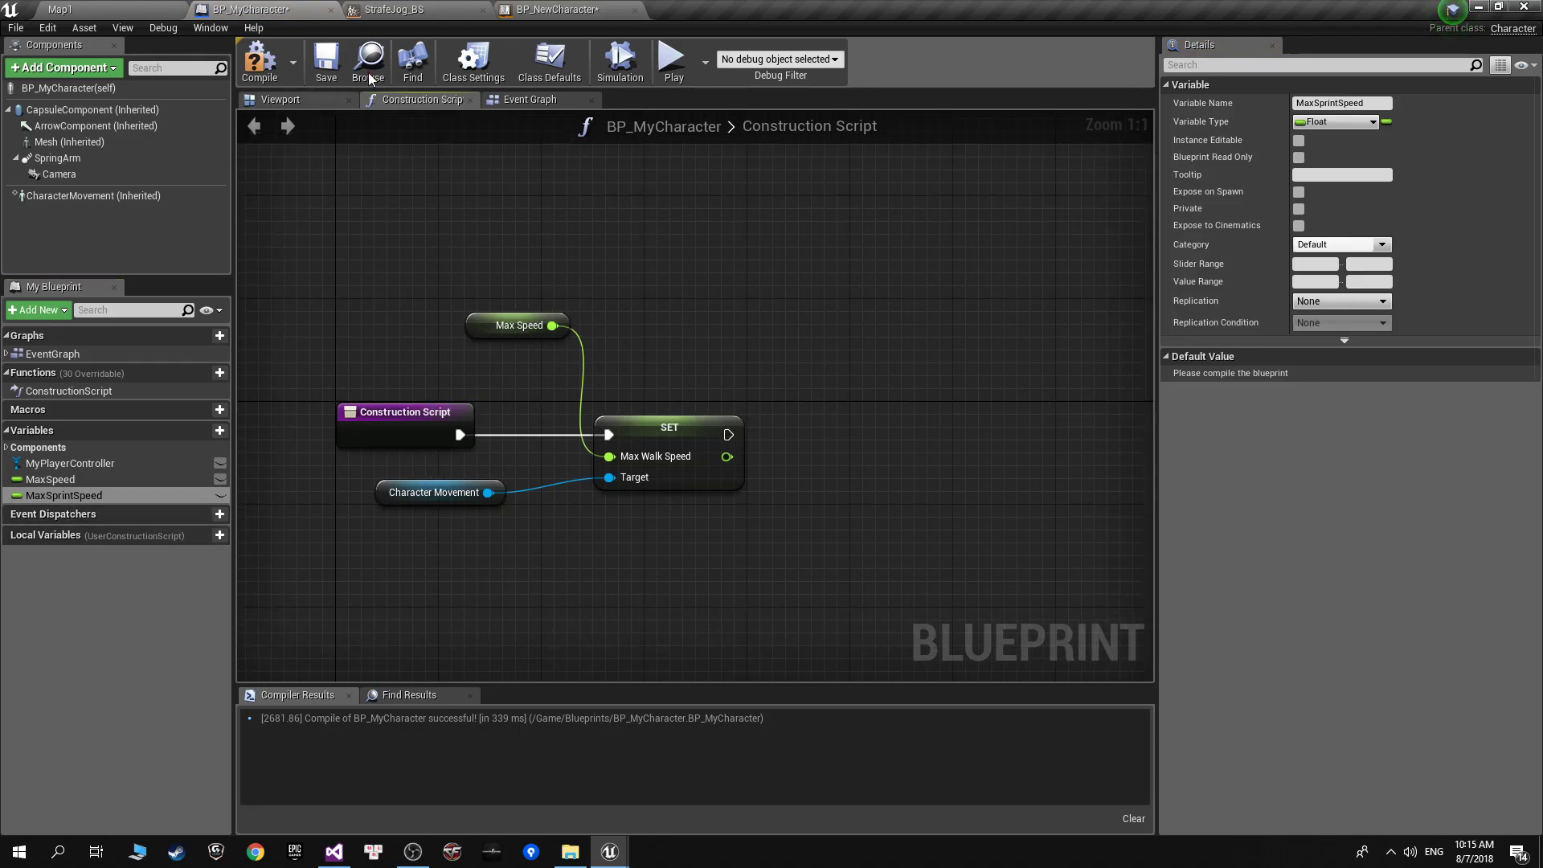
left_click(259, 63)
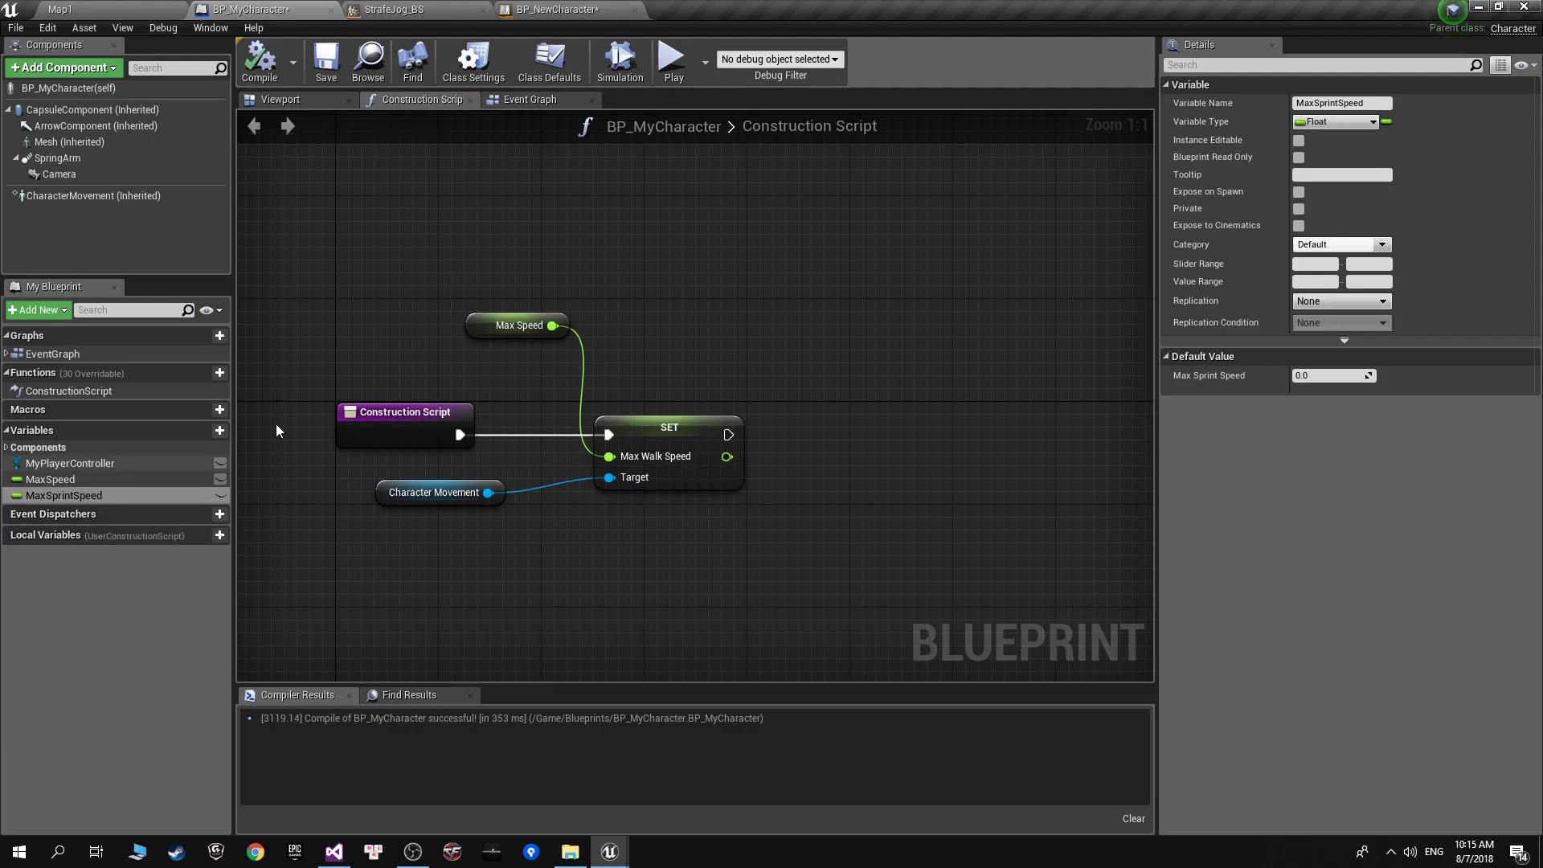
left_click_drag(492, 334, 492, 373)
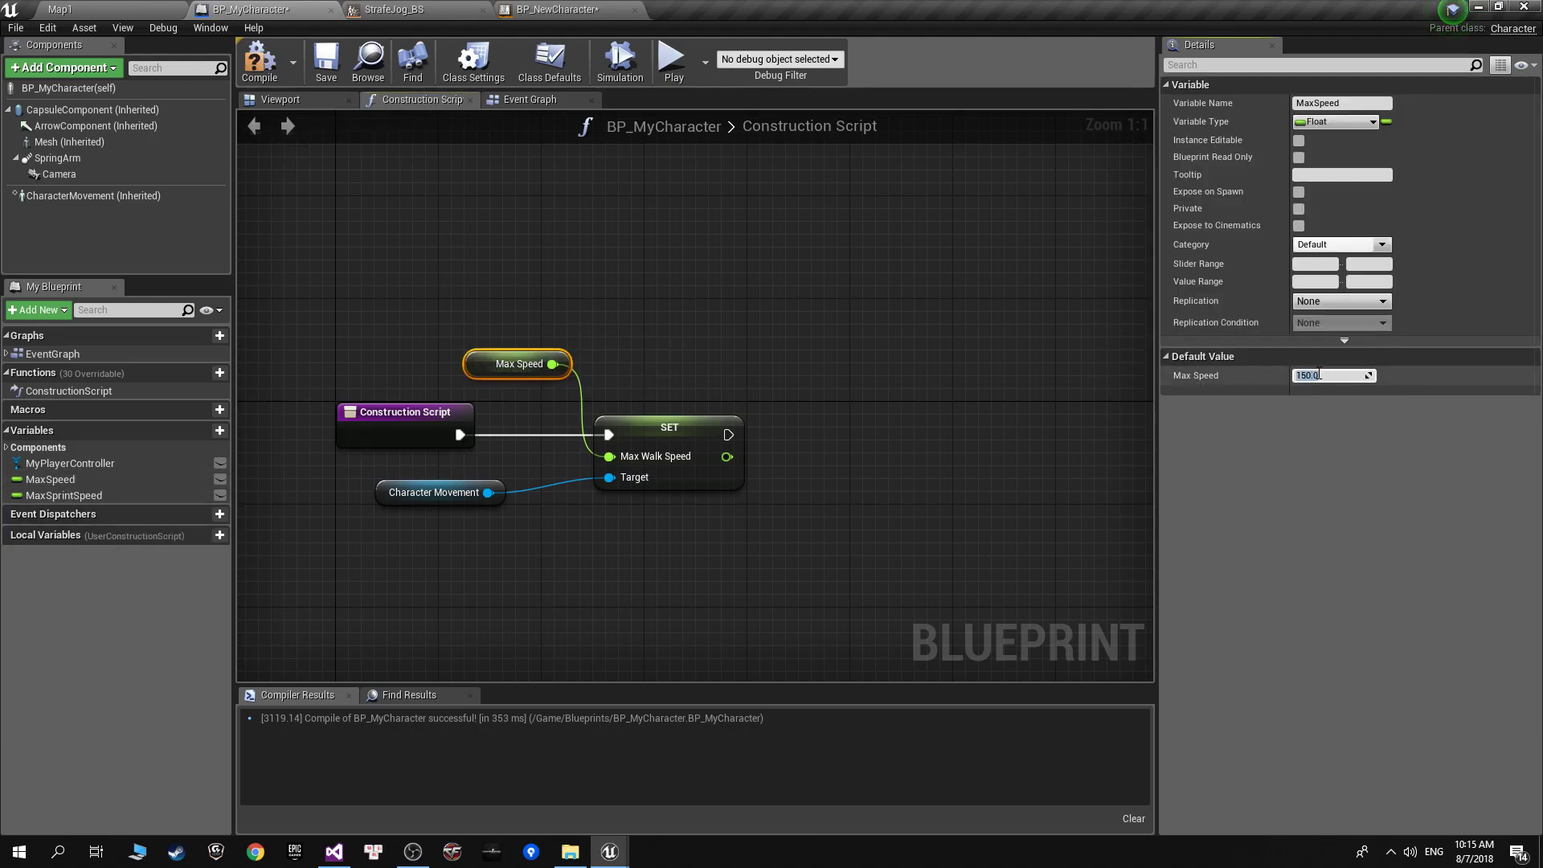
left_click(259, 63)
Give MaxSprintSpeed a default value of 600.
left_click(529, 99)
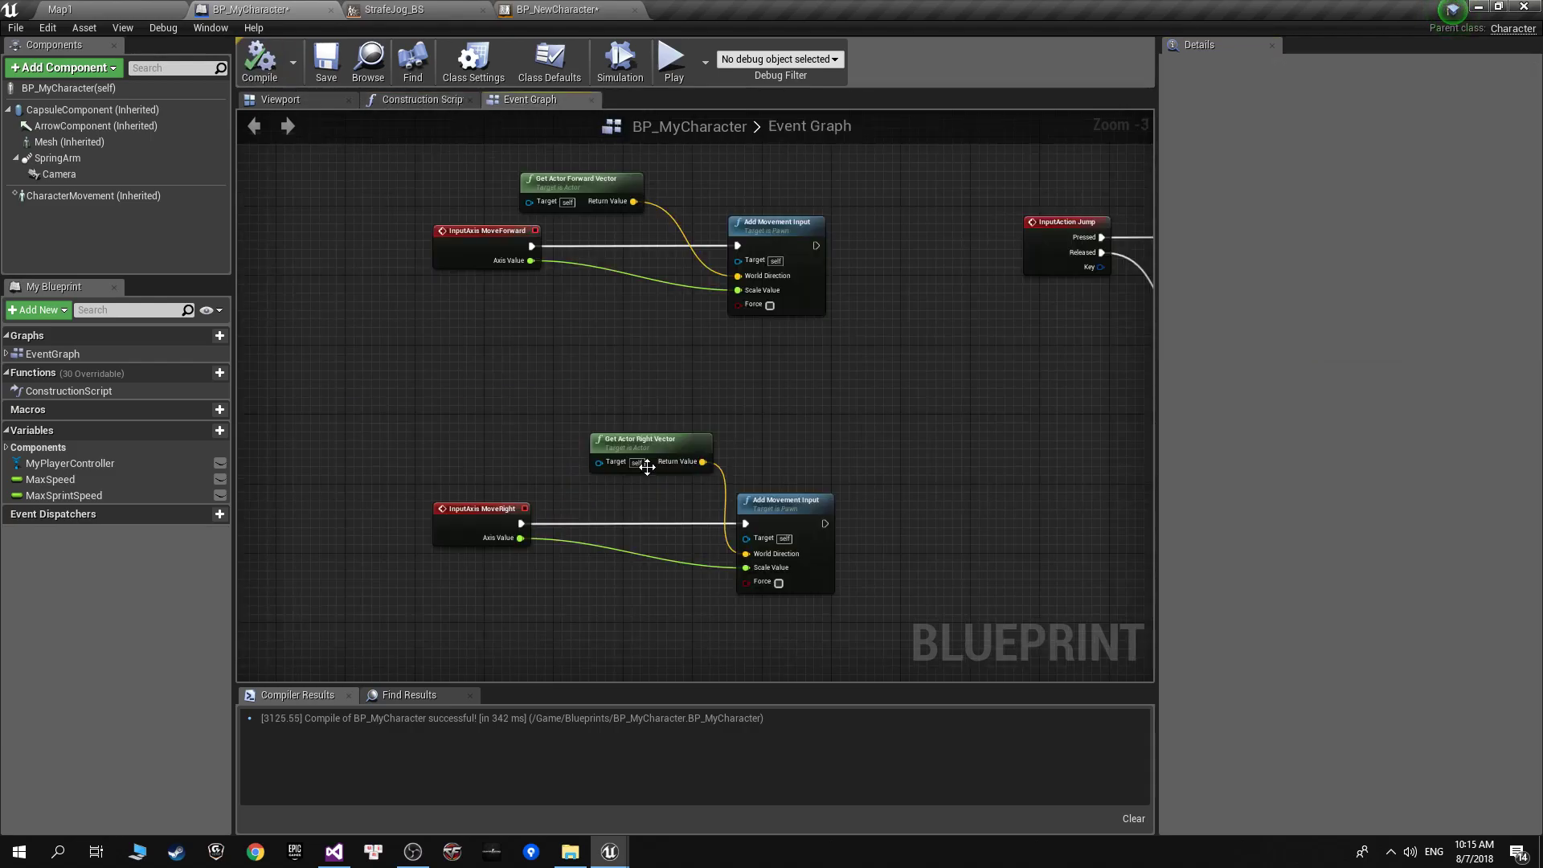
left_click(65, 495)
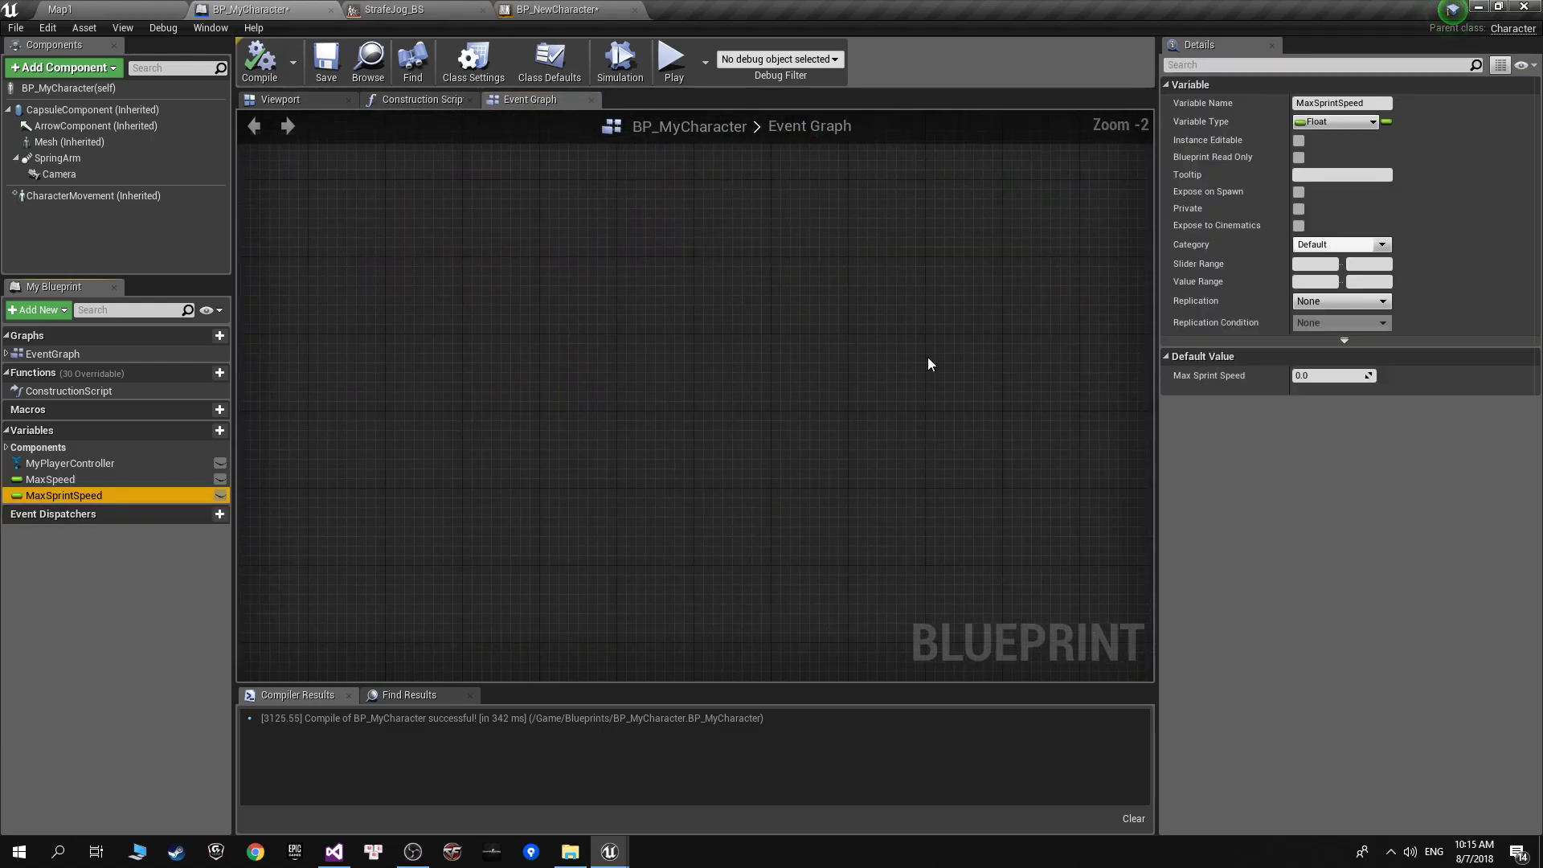
key("Home")
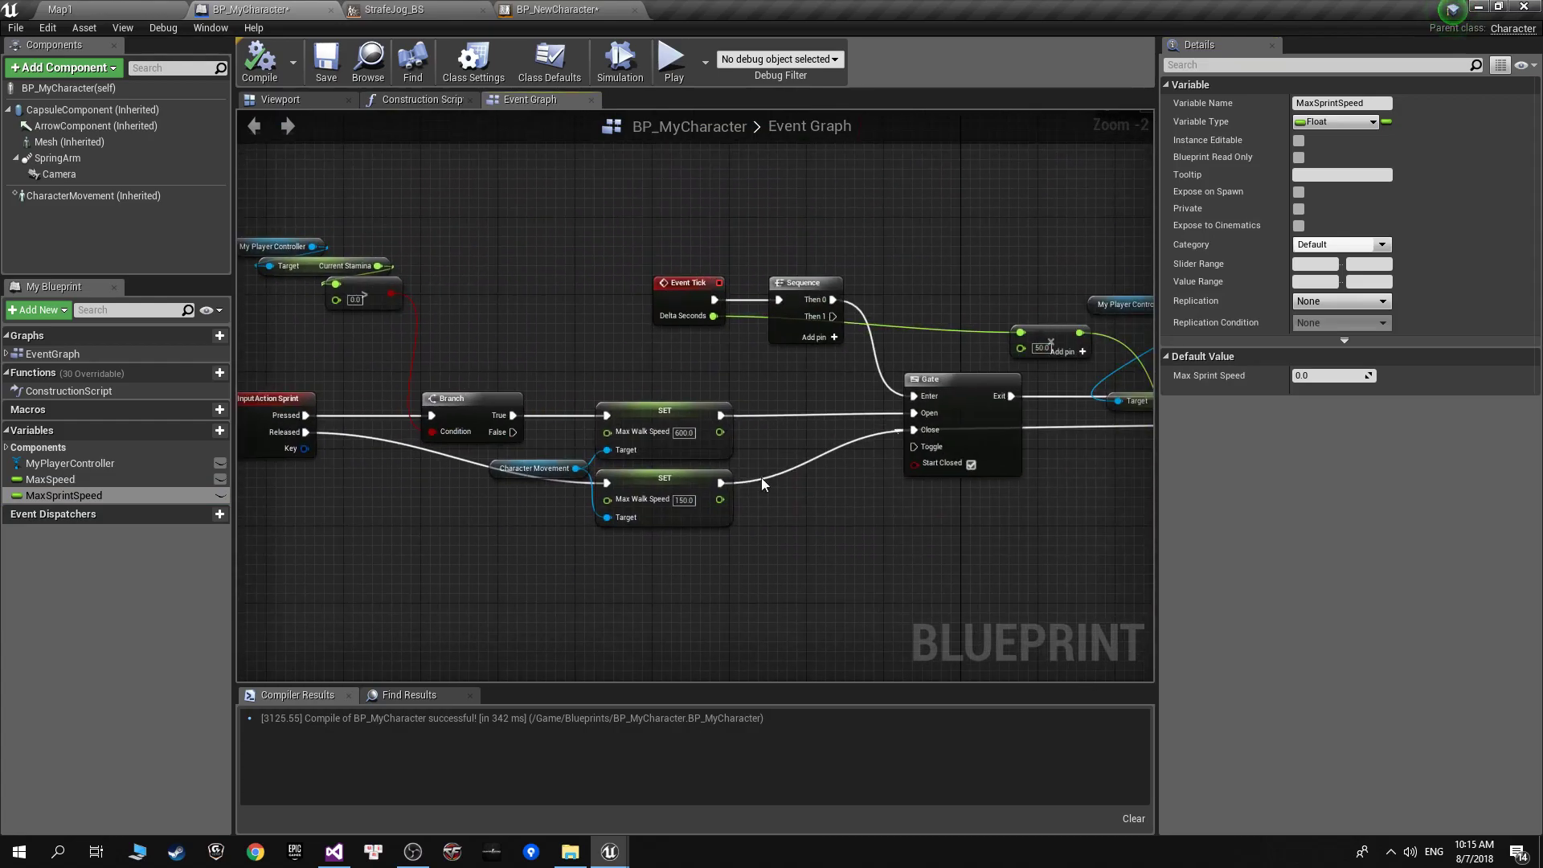
scroll(762, 483, "up", 2)
left_click(1307, 375)
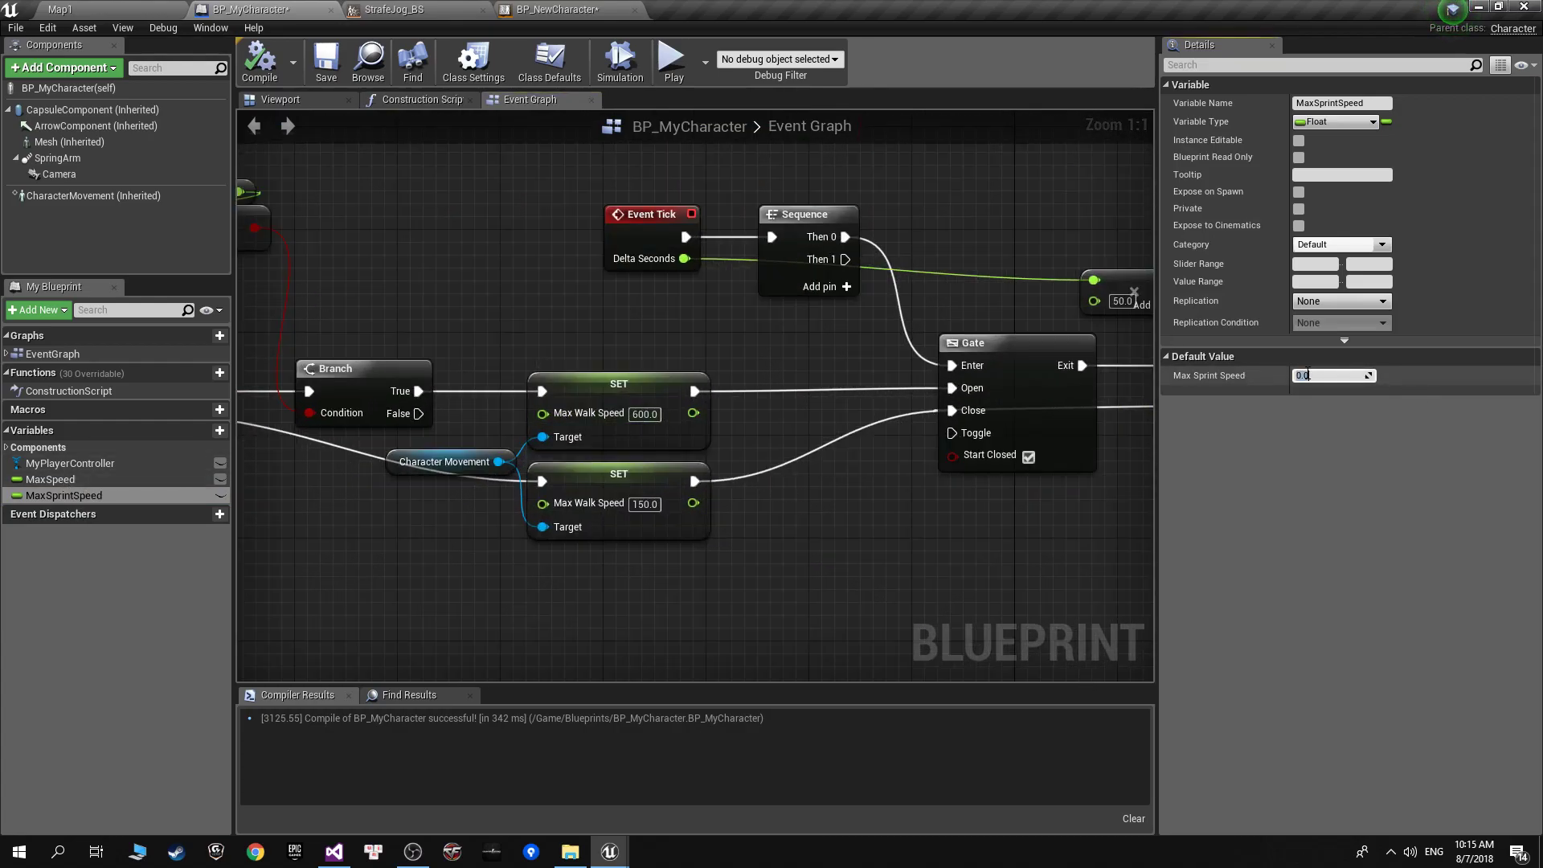
type("600")
key("Return")
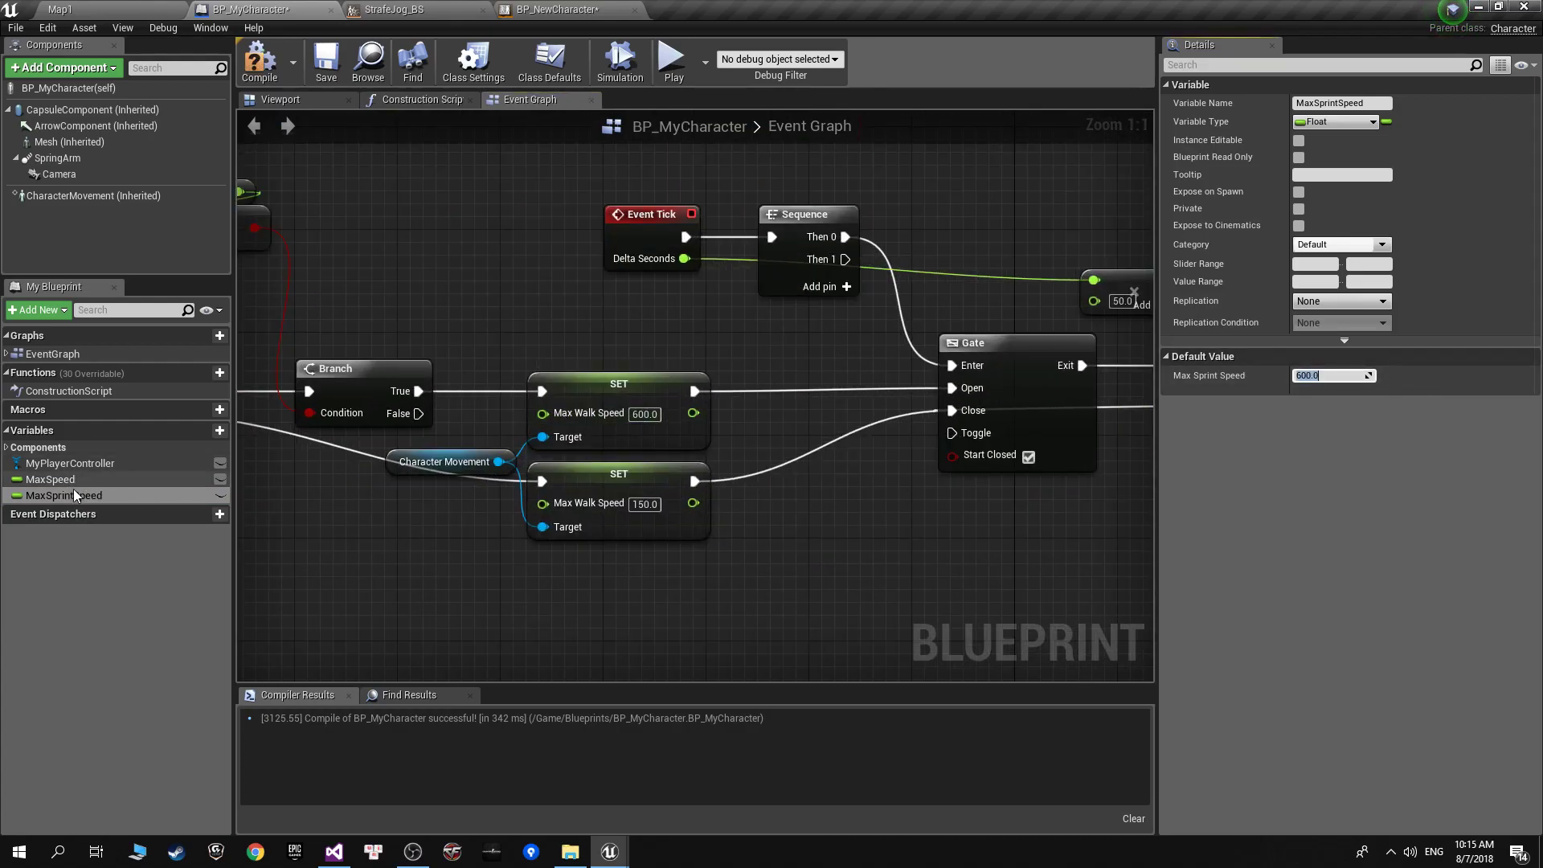
Wire MaxSprintSpeed and MaxSpeed getters into the Max Walk Speed setters, including the one after the stamina Branch.
mouse_move(74, 494)
left_mouse_down()
mouse_move(469, 340)
mouse_move(552, 414)
left_mouse_up()
left_click(462, 317)
mouse_move(50, 479)
left_mouse_down()
mouse_move(450, 587)
mouse_move(544, 503)
left_mouse_up()
left_click(467, 596)
scroll(494, 596, "down", 1)
mouse_move(648, 612)
right_mouse_down()
mouse_move(585, 586)
mouse_move(647, 607)
mouse_move(361, 549)
mouse_move(304, 513)
right_mouse_up()
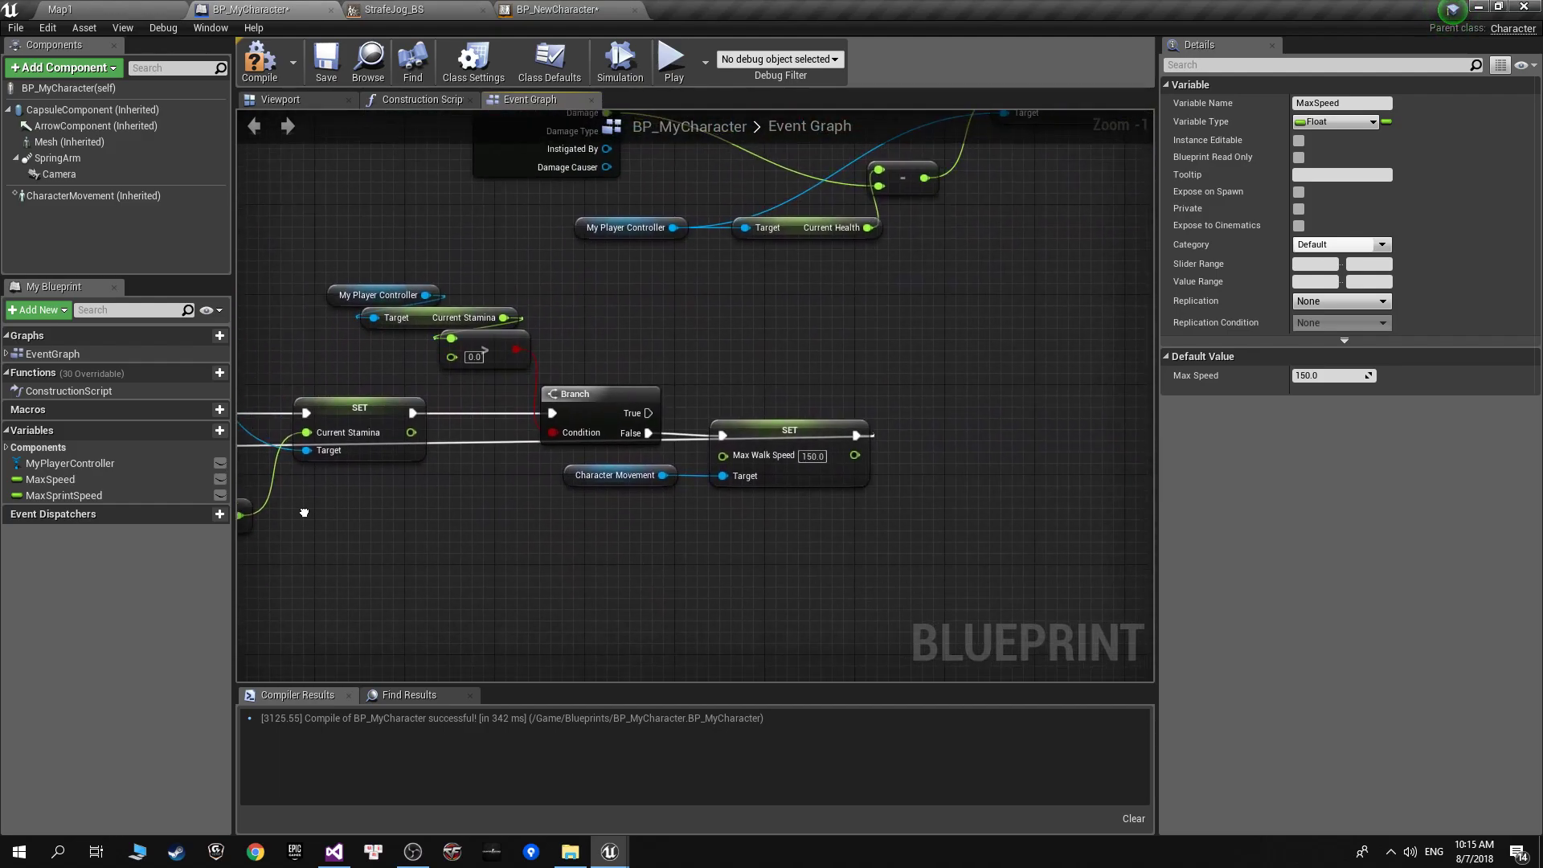
left_click(69, 481)
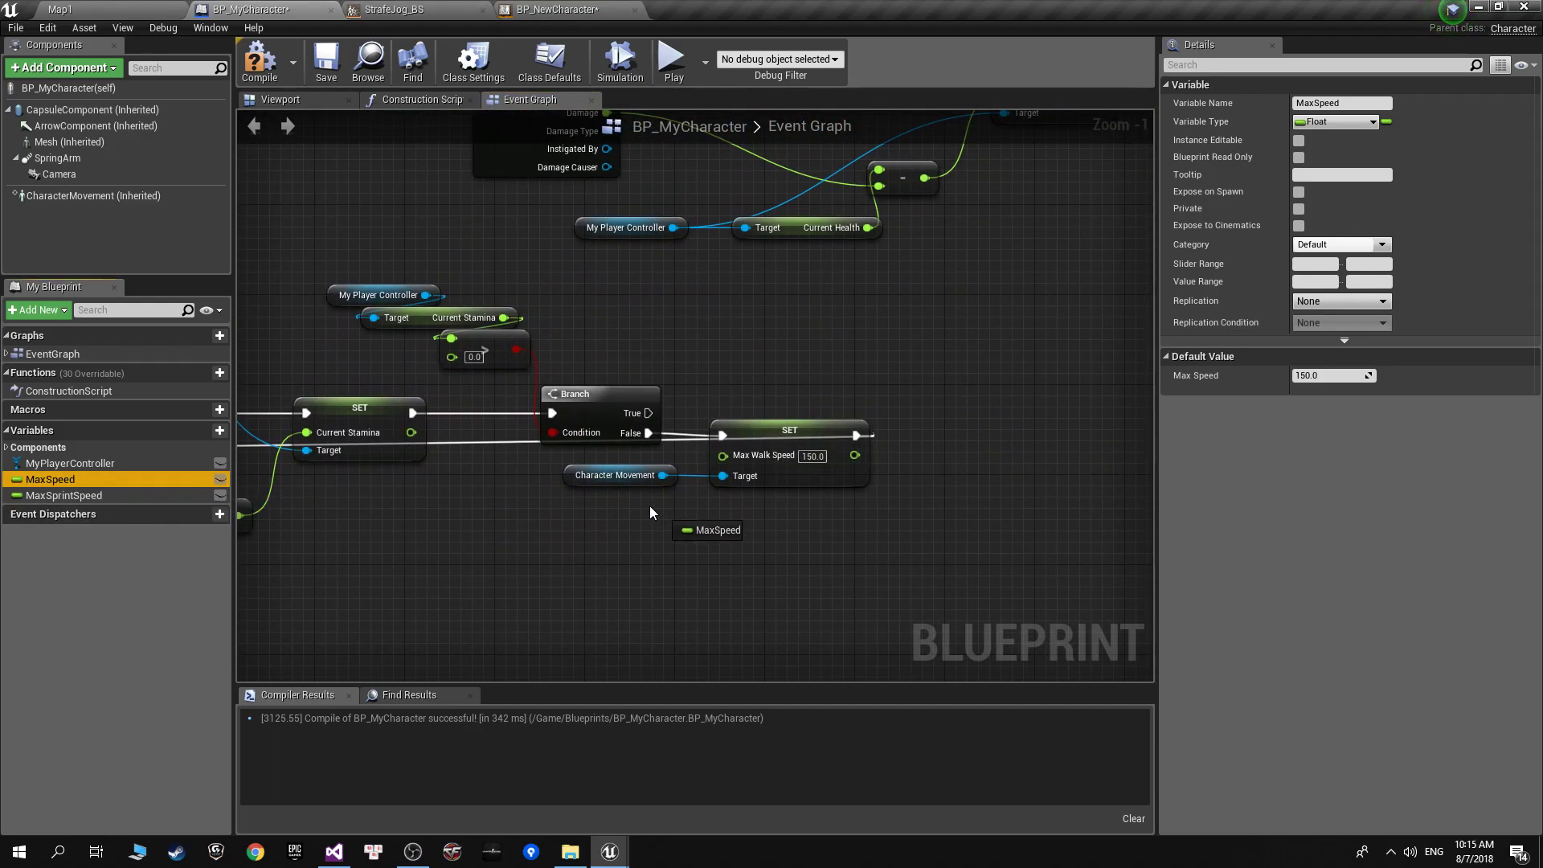
left_click_drag(649, 513, 599, 511)
left_click(635, 520)
left_click_drag(722, 455, 674, 521)
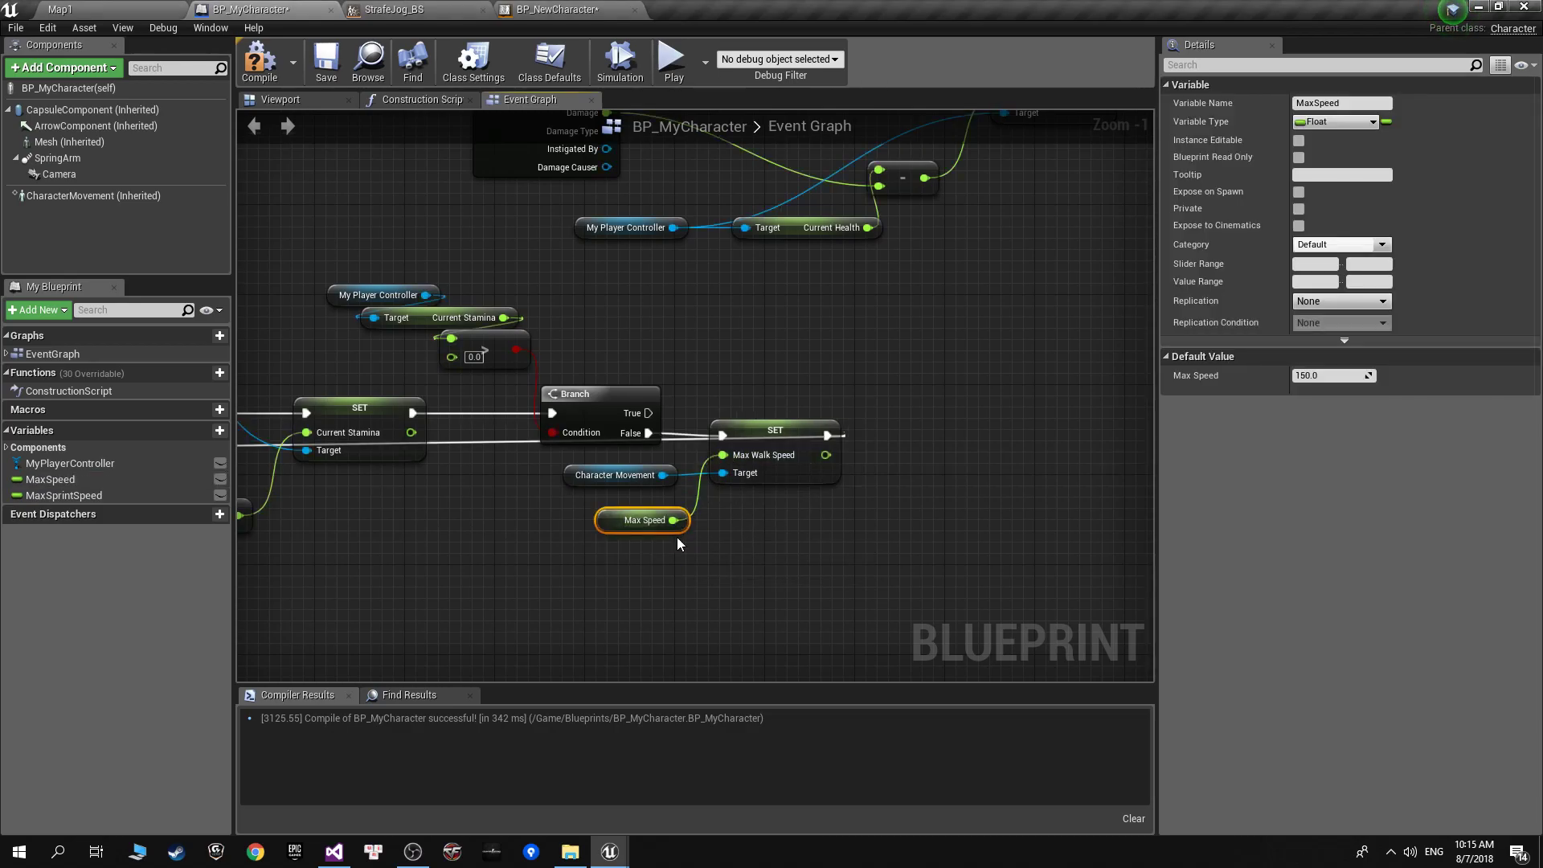
Compile and save BP_MyCharacter.
scroll(677, 537, "down", 2)
scroll(543, 452, "down", 1)
left_click(259, 63)
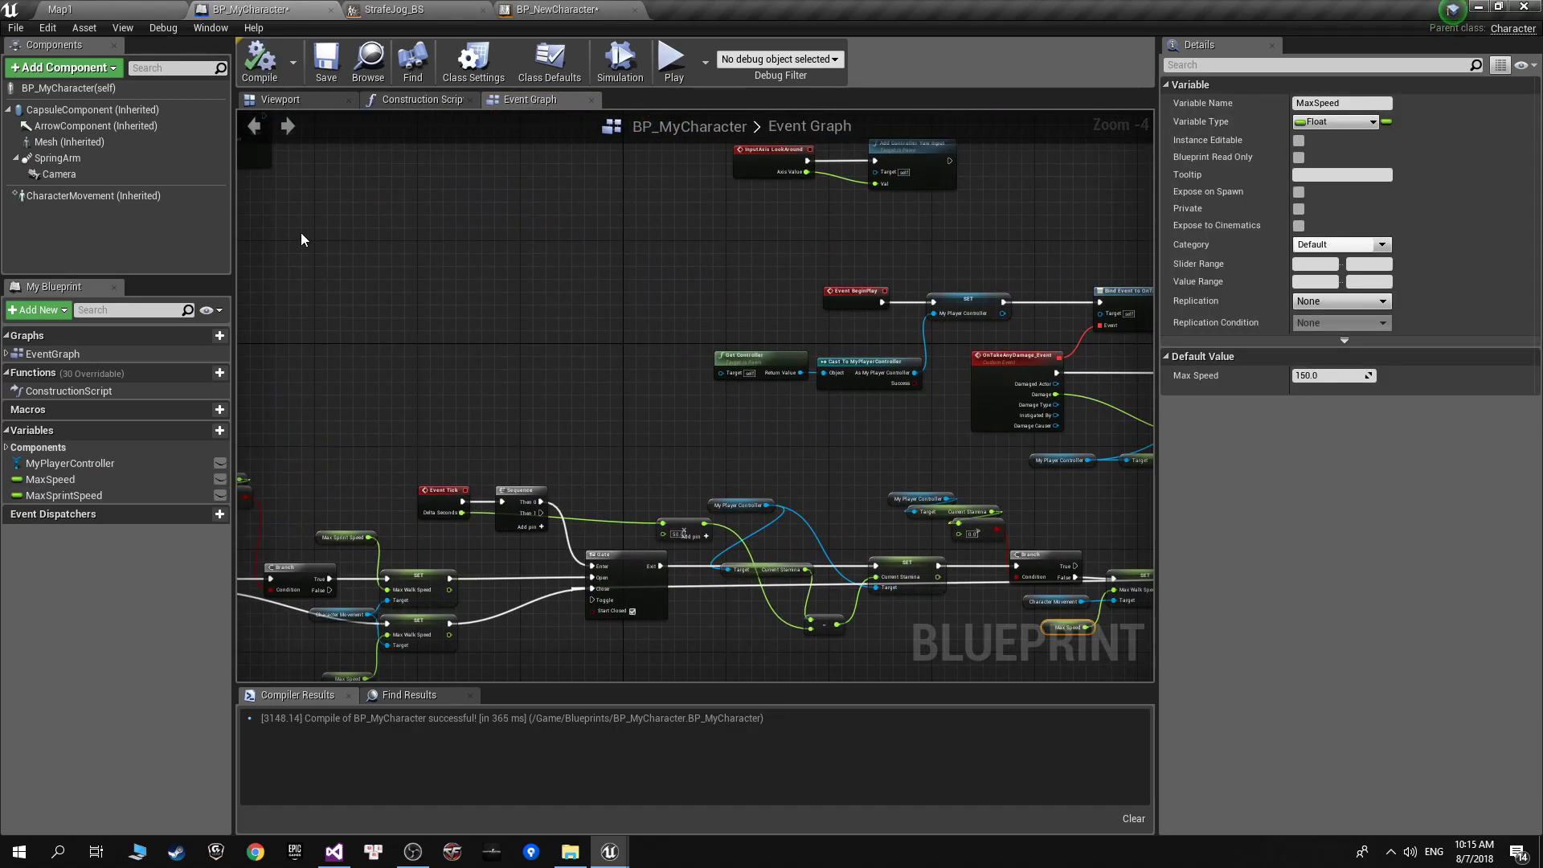
key("ctrl+s")
left_click(103, 481)
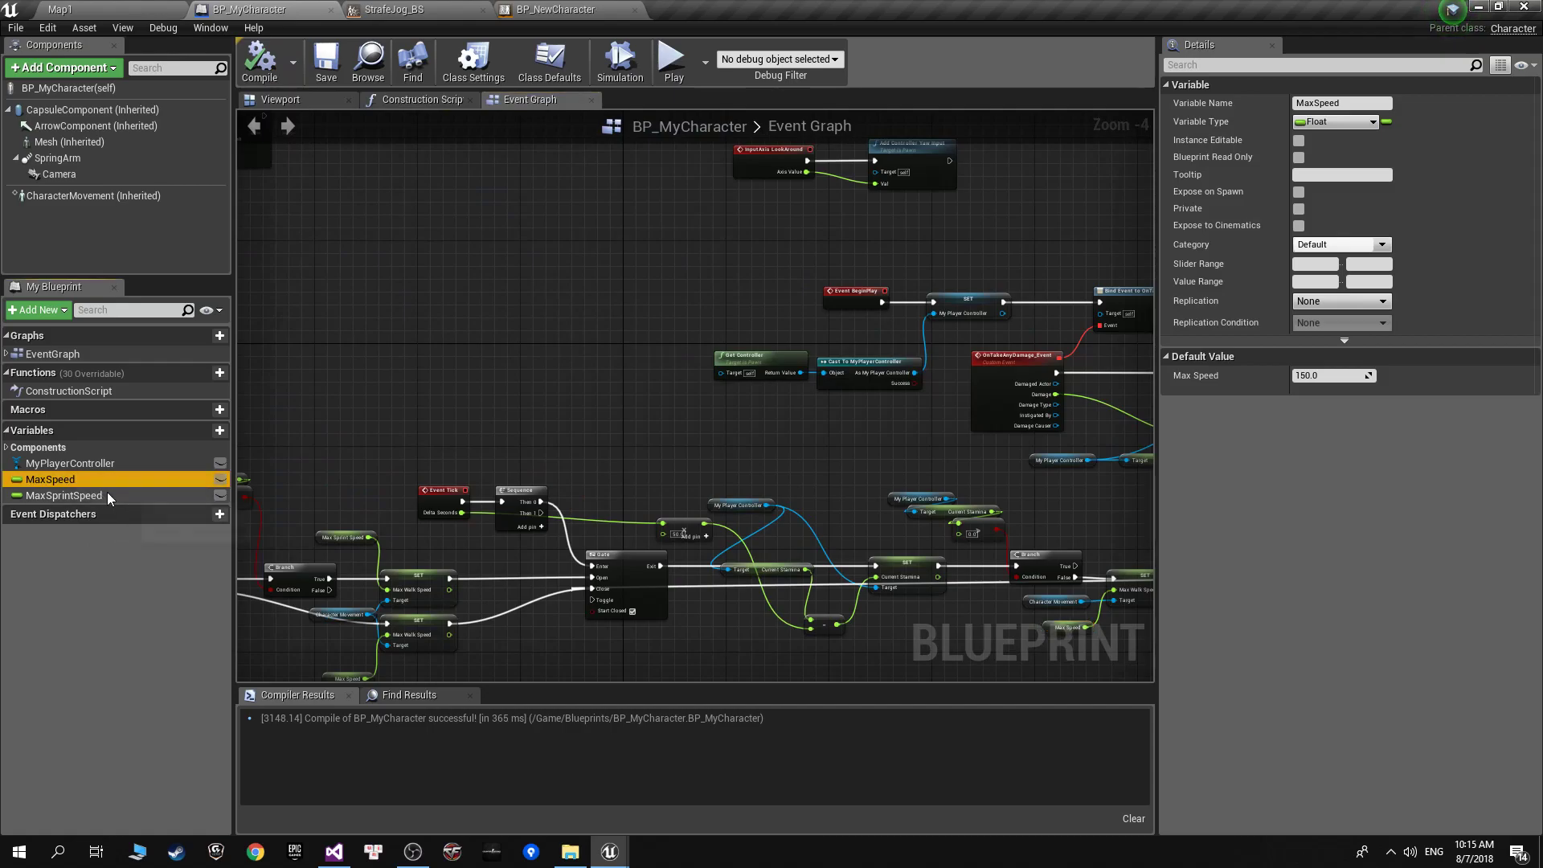
scroll(693, 543, "up", 3)
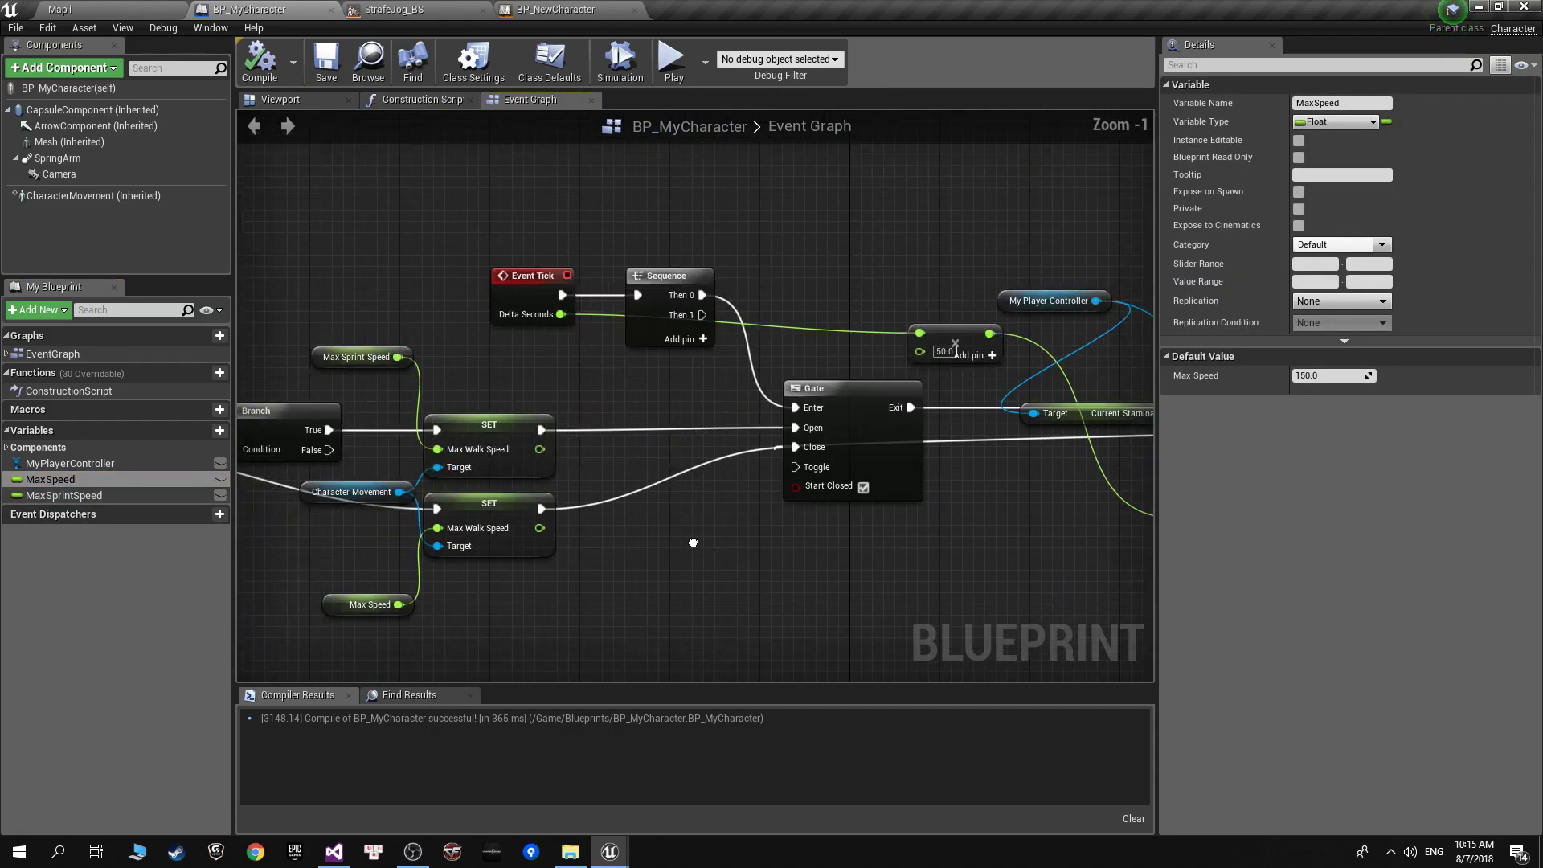
scroll(693, 543, "down", 1)
scroll(693, 543, "down", 1)
scroll(692, 543, "down", 1)
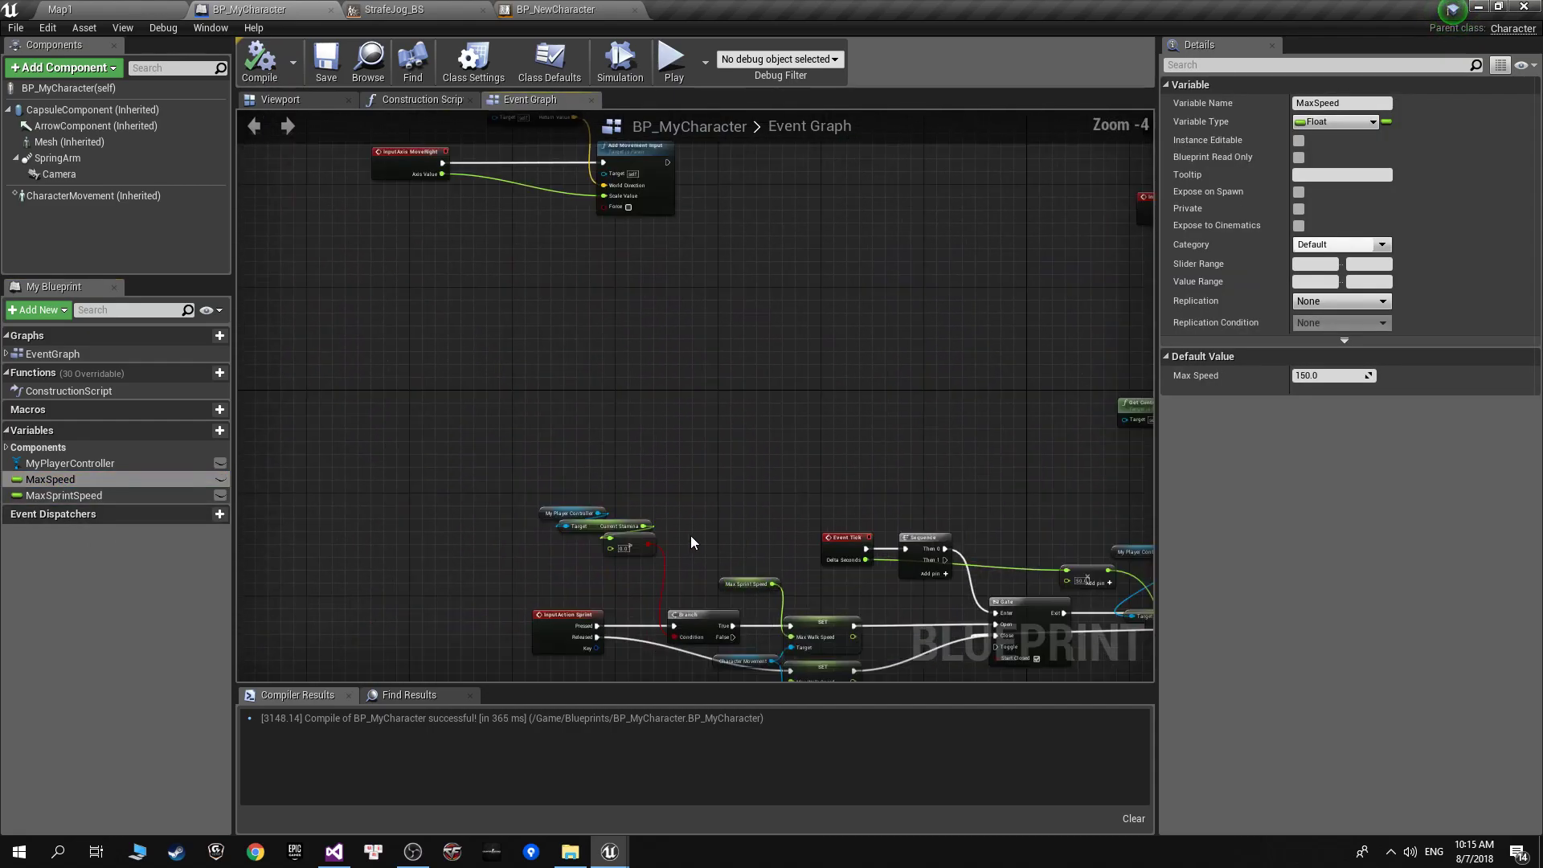
right_click_drag(889, 468, 449, 434)
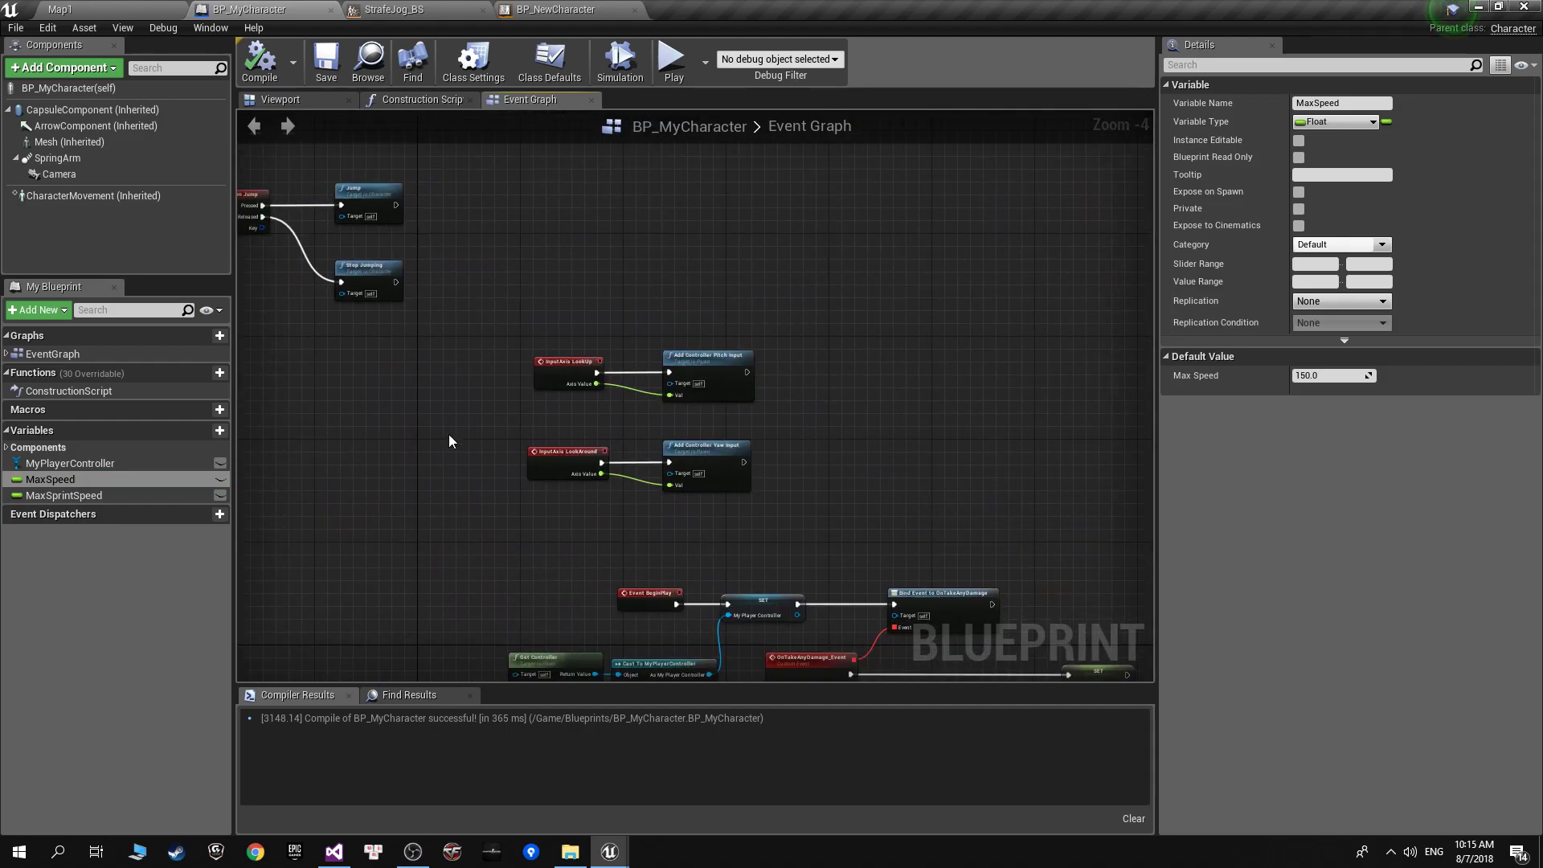
Nudge the divide node right and check MaxSprintSpeed's default value in BP_MyCharacter.
left_click(546, 7)
scroll(803, 318, "up", 2)
scroll(804, 318, "up", 1)
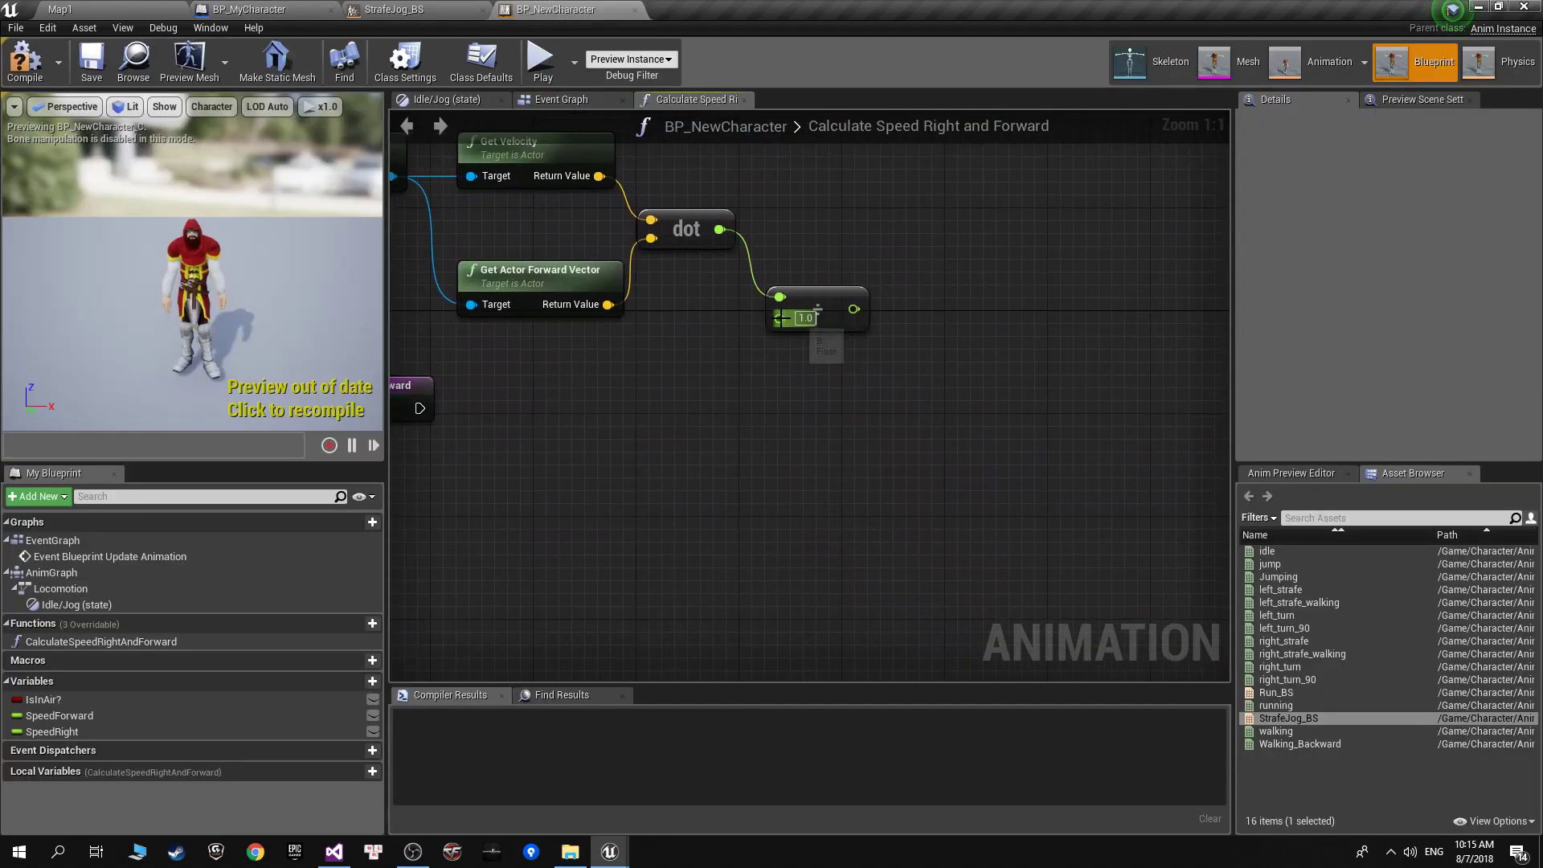
left_click_drag(817, 323, 843, 323)
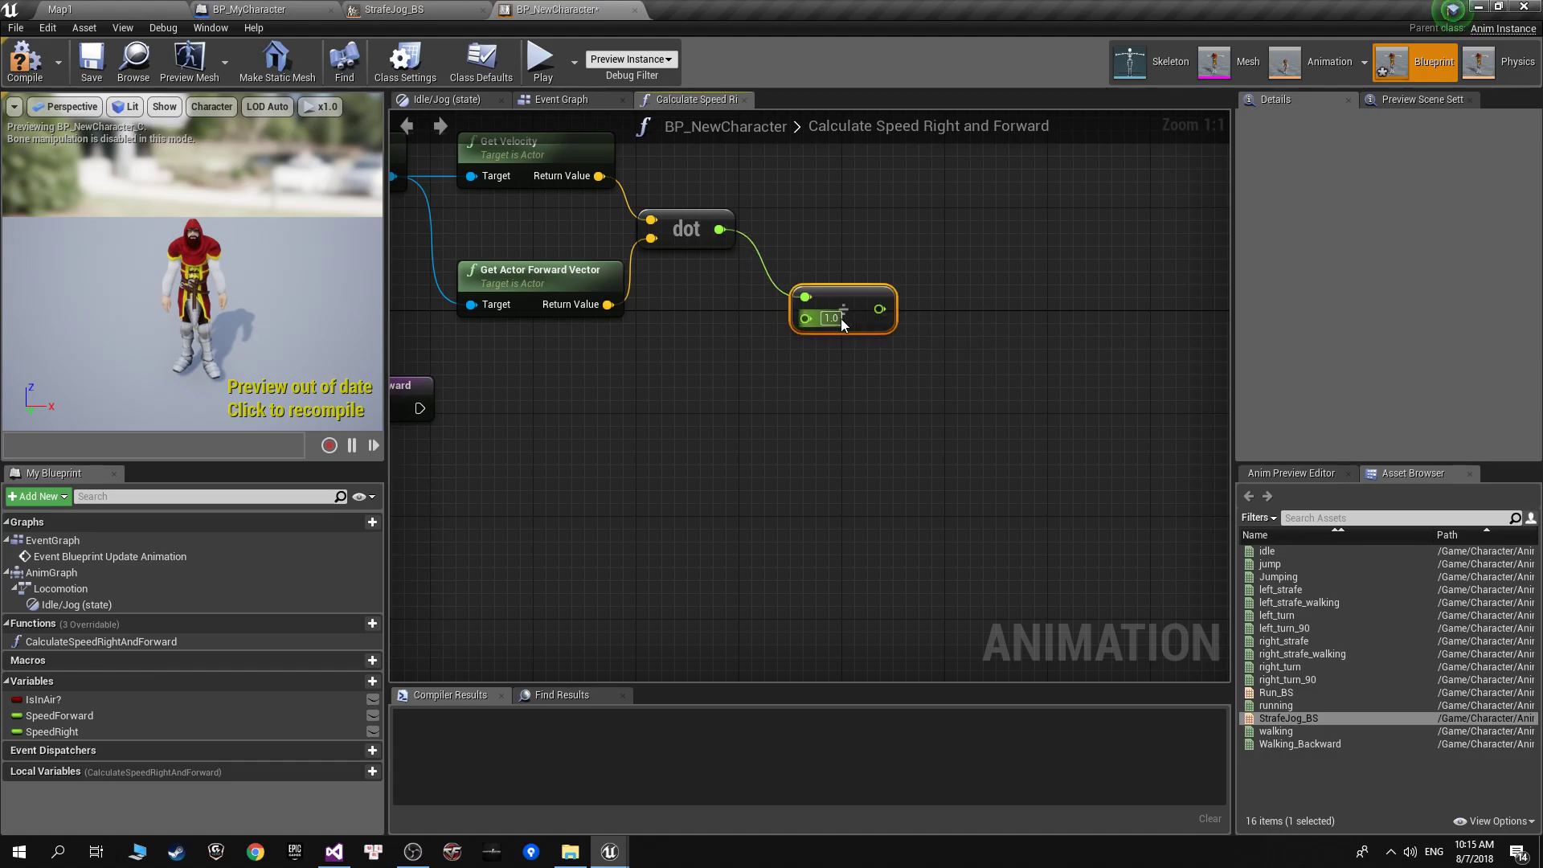
left_click(250, 9)
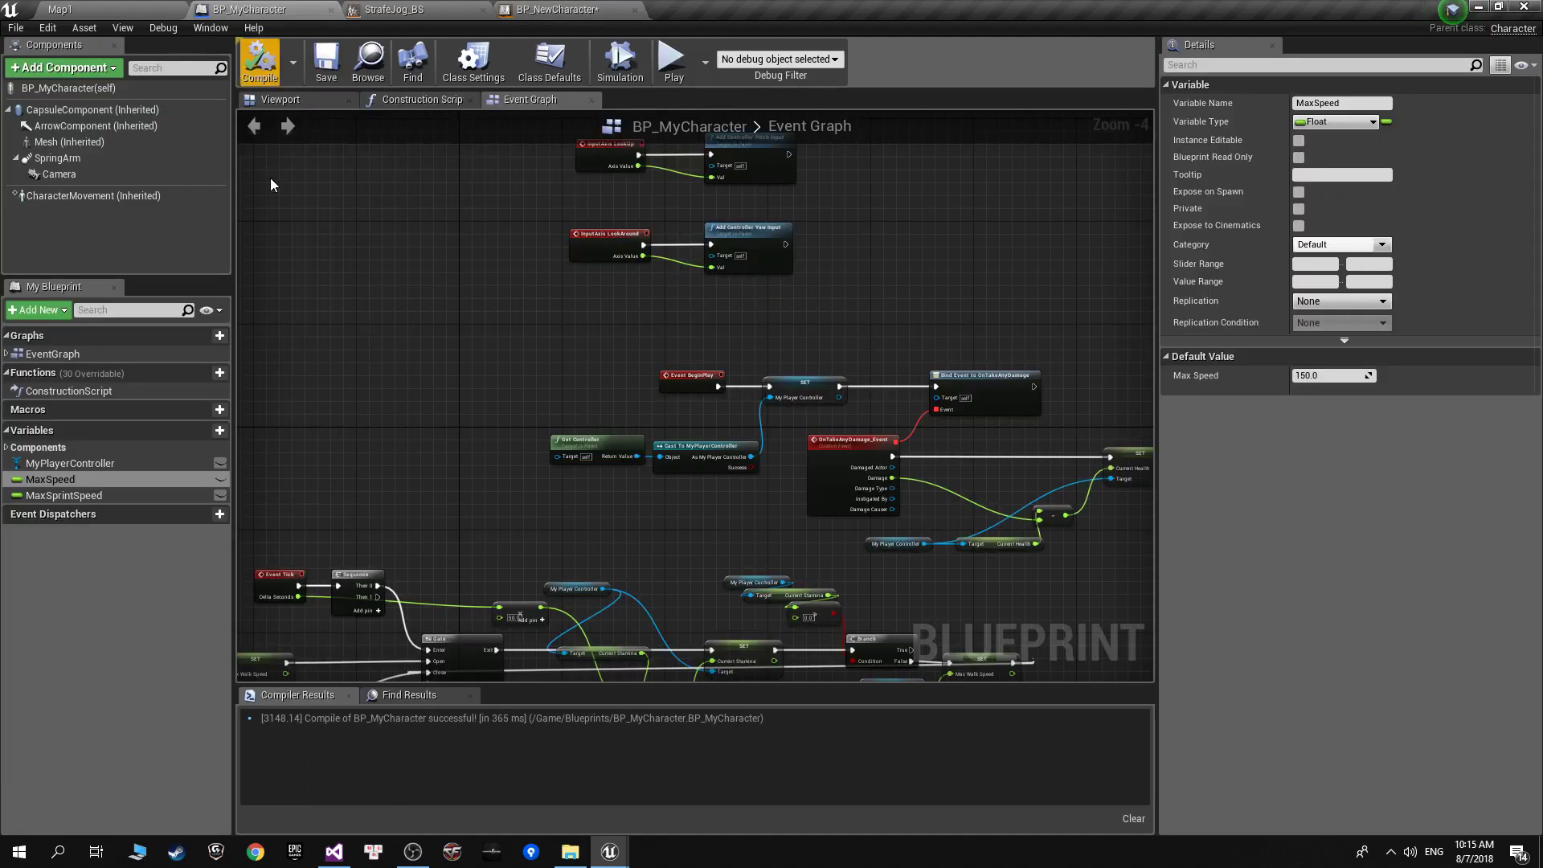
left_click(75, 497)
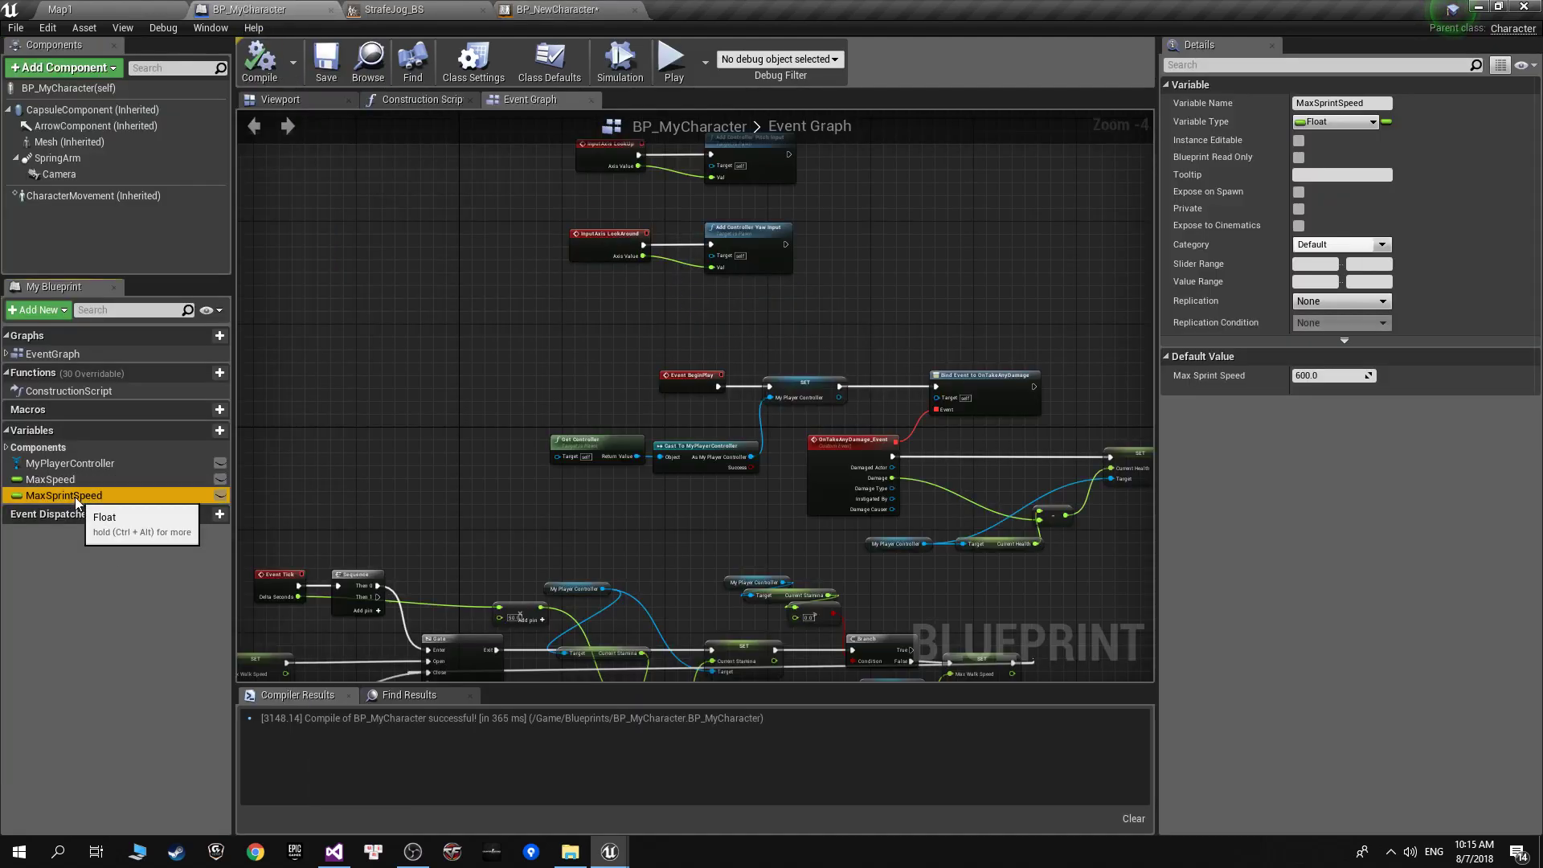
left_click(577, 8)
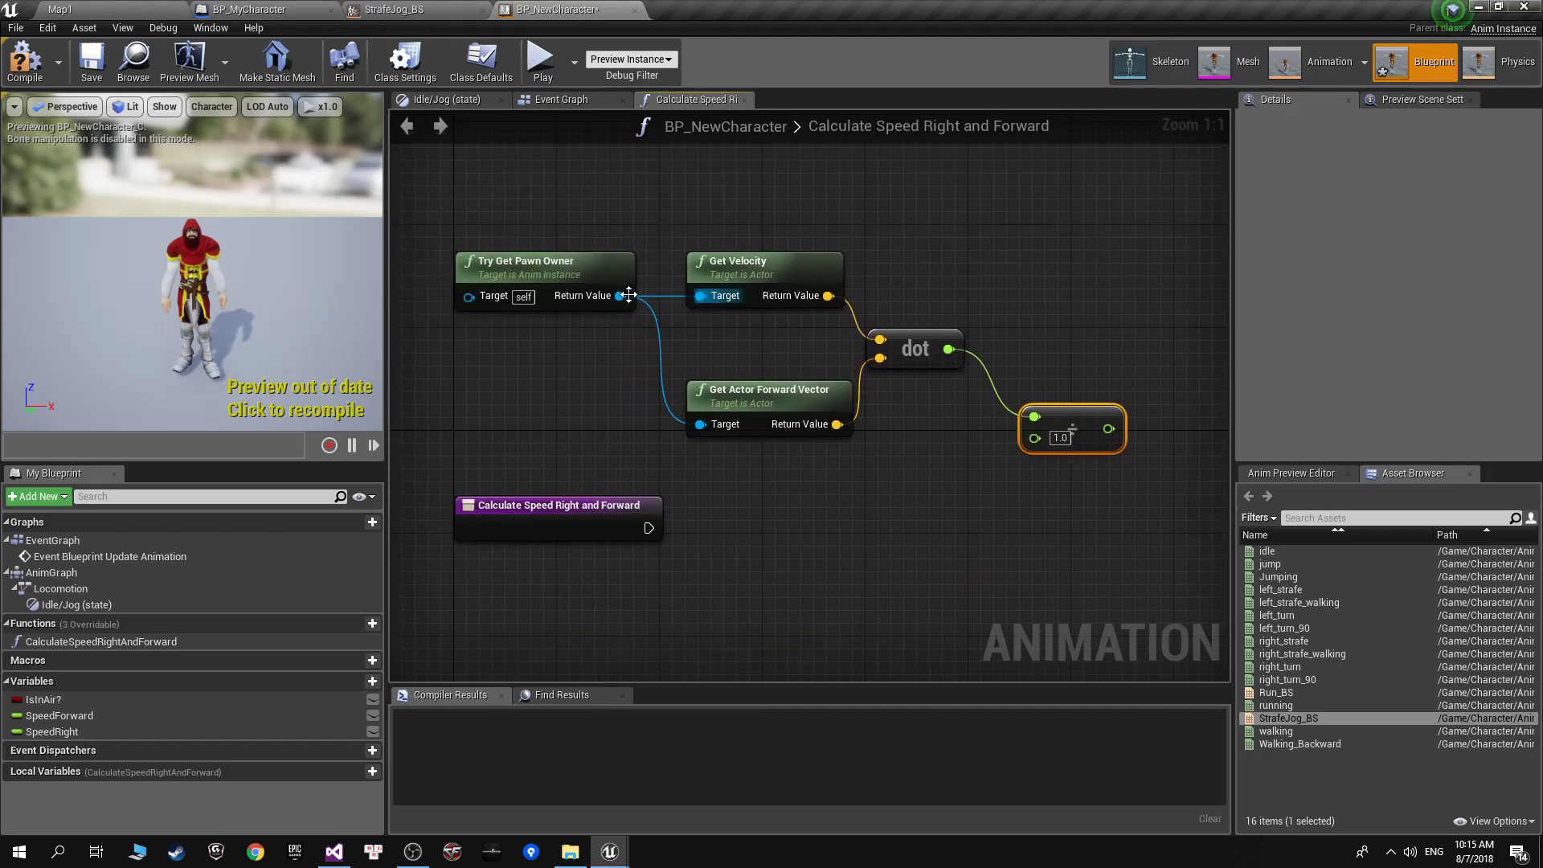
left_click(561, 99)
right_click_drag(751, 151, 663, 182)
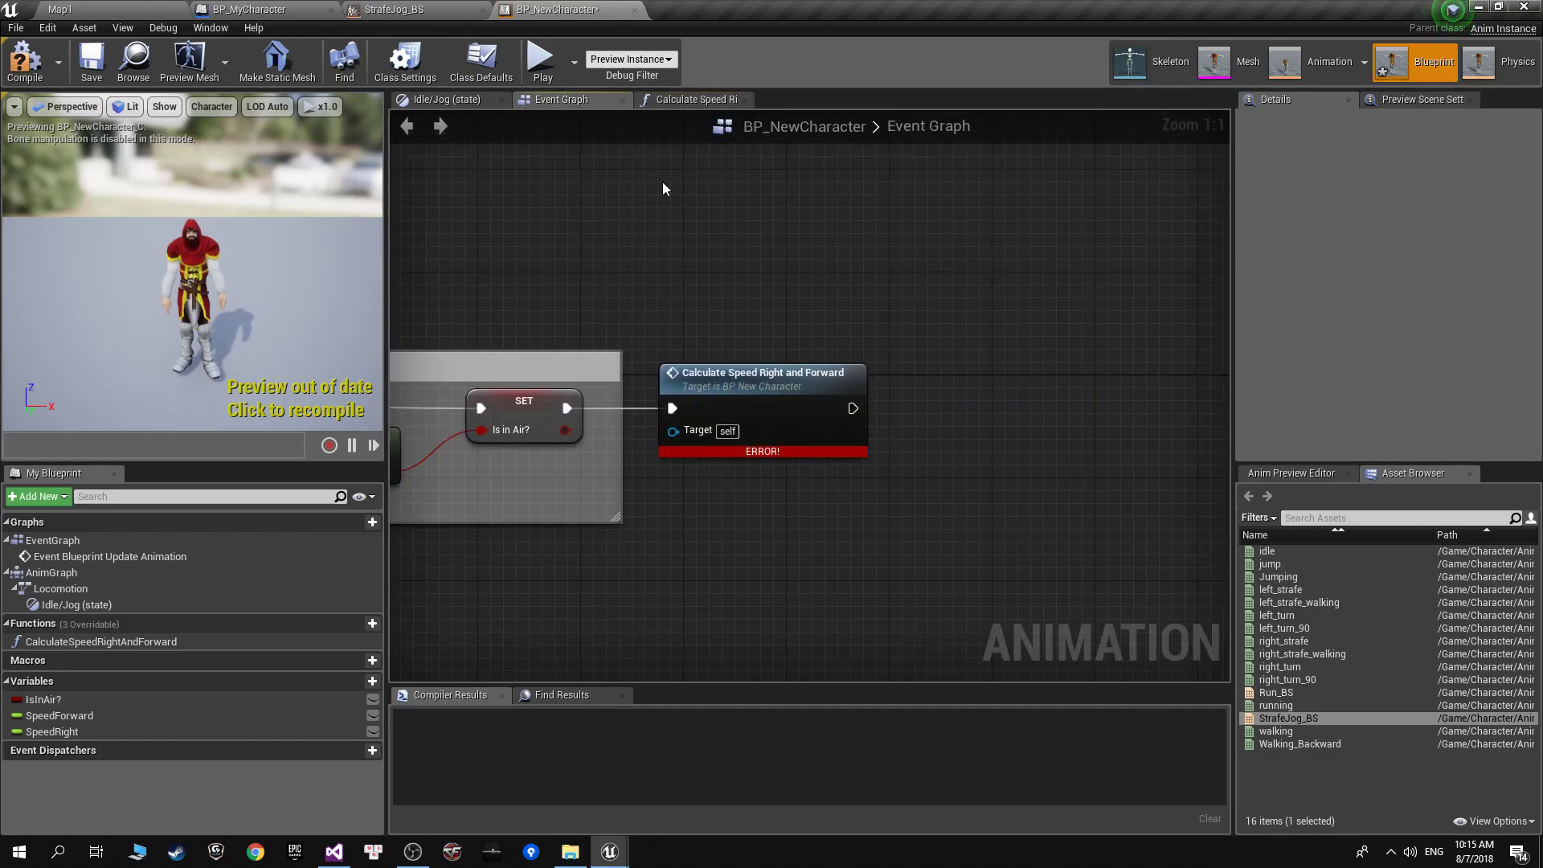
Add a pure Cast To BP_MyCharacter off Try Get Pawn Owner in the speed function.
left_click(712, 101)
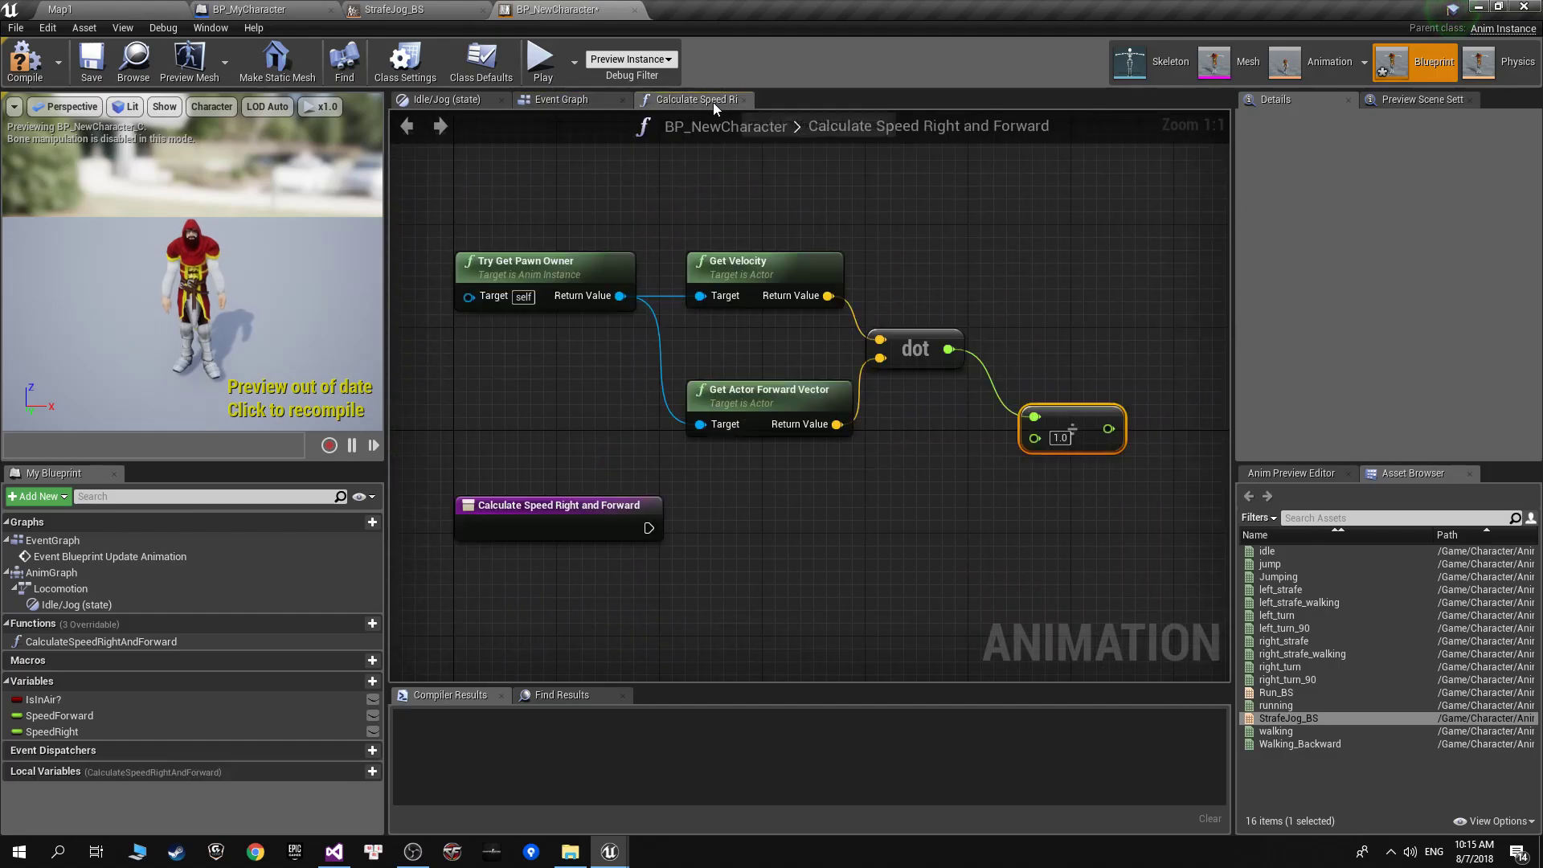
left_click(560, 281)
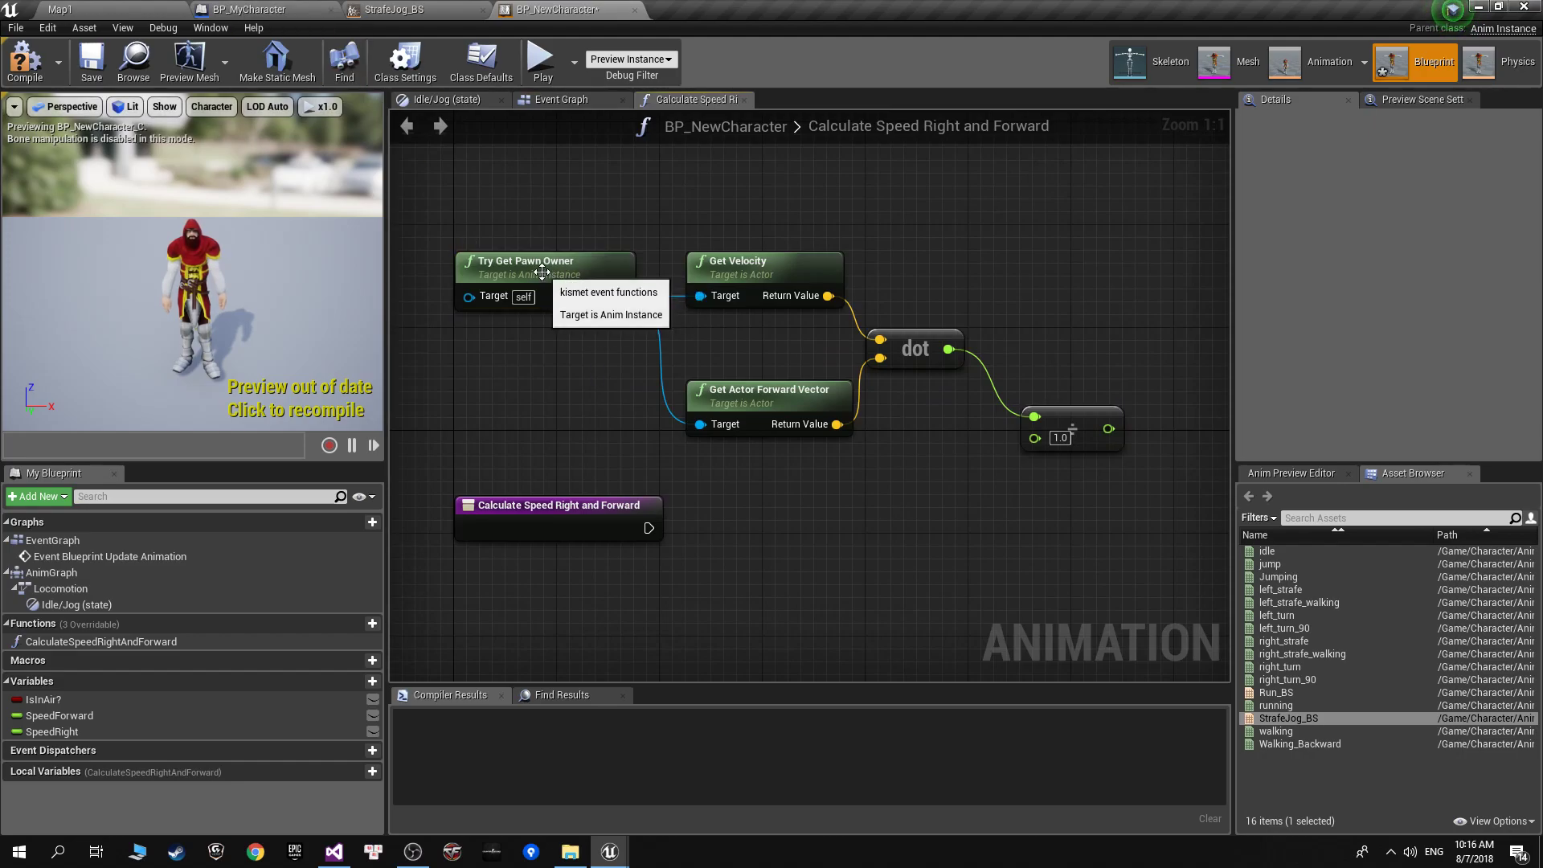
right_click_drag(597, 209, 635, 369)
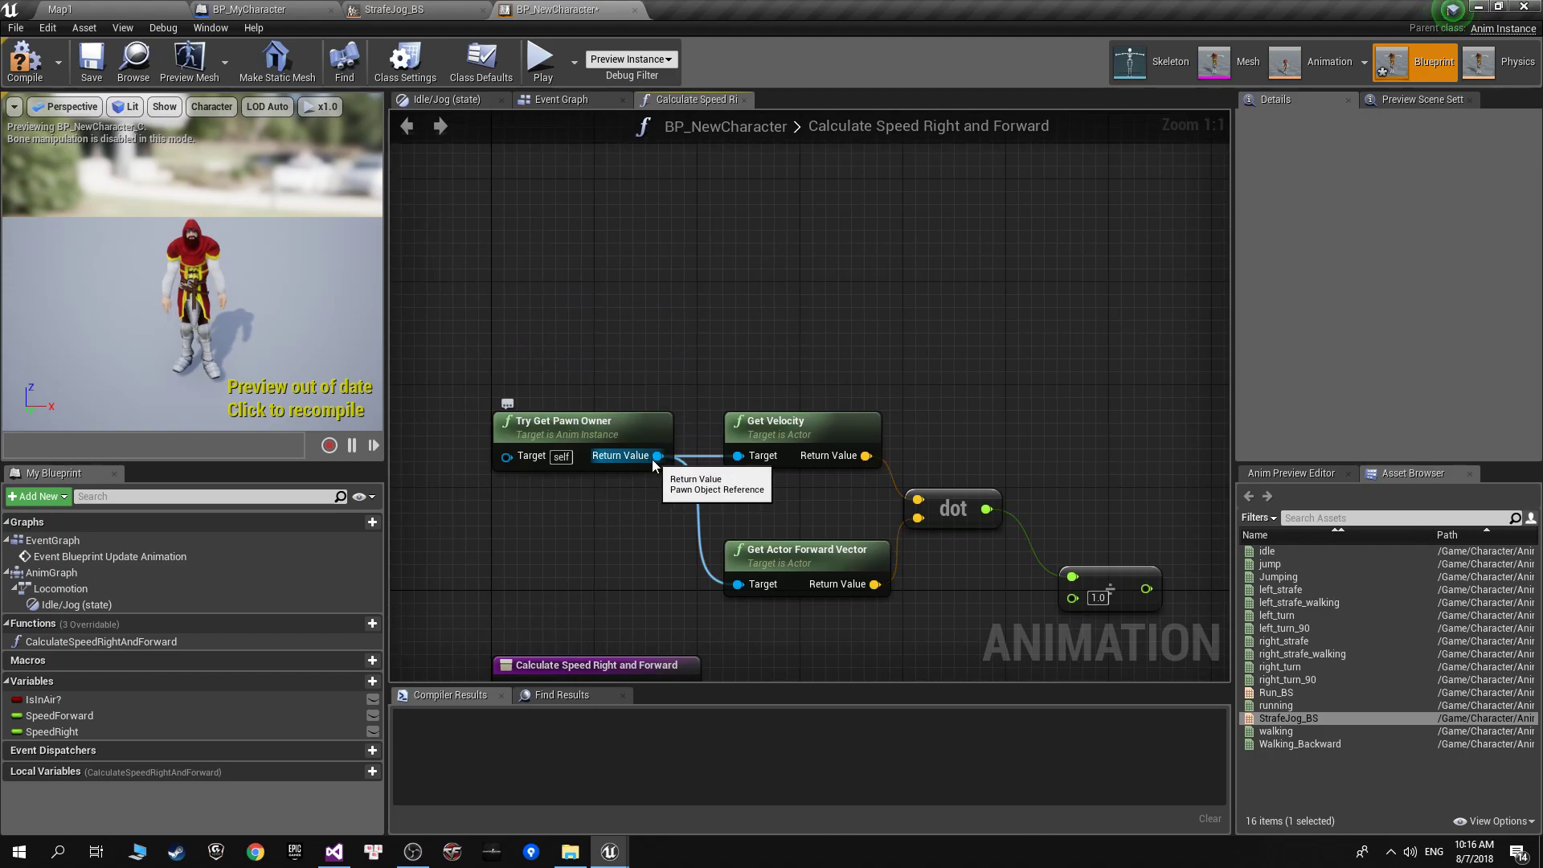
left_click_drag(653, 459, 639, 255)
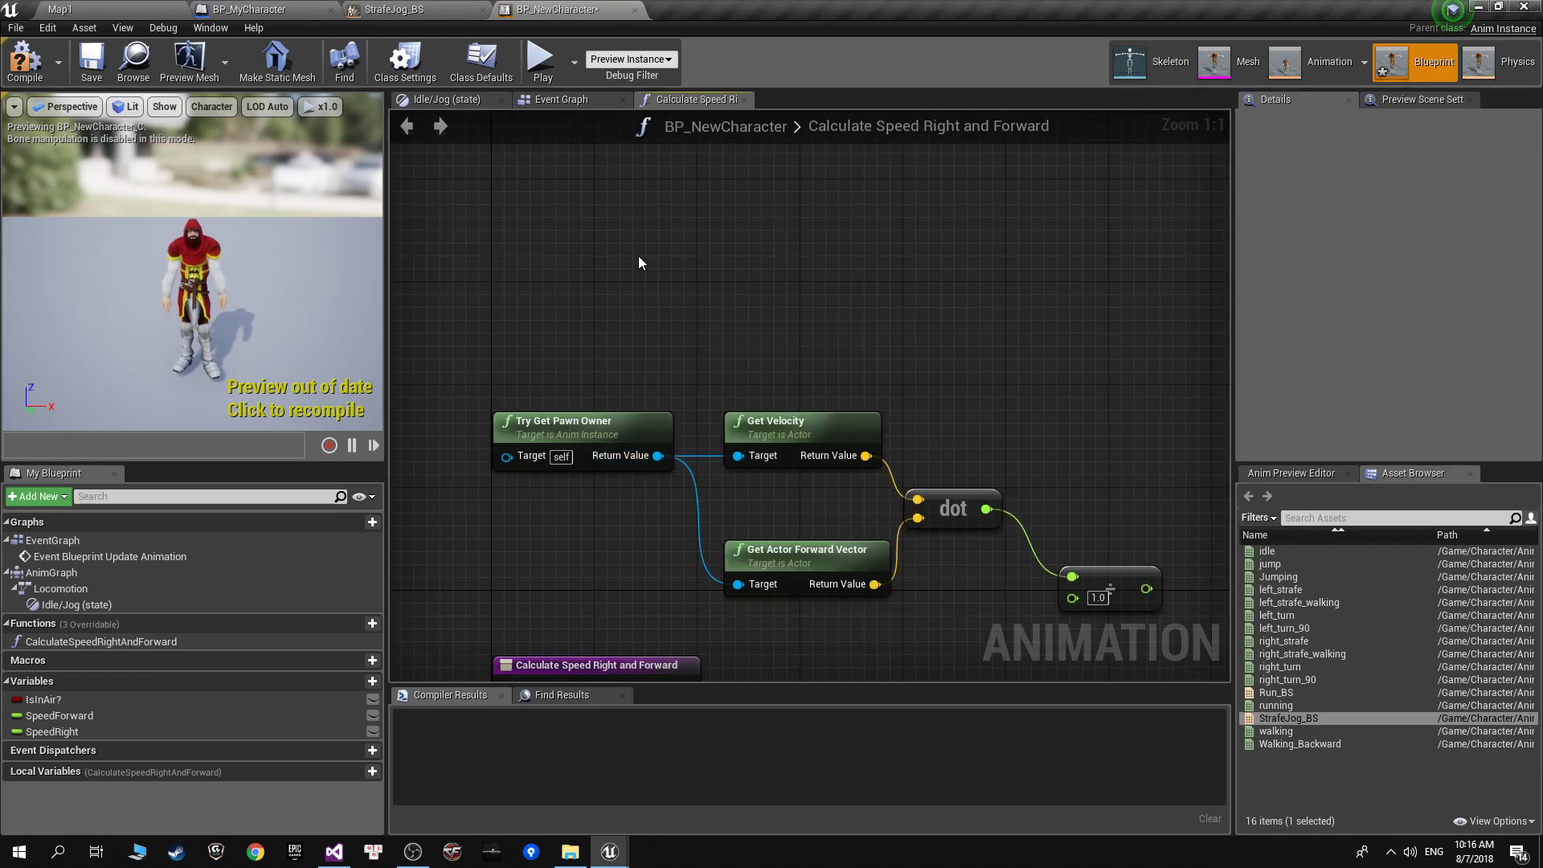
left_click(270, 8)
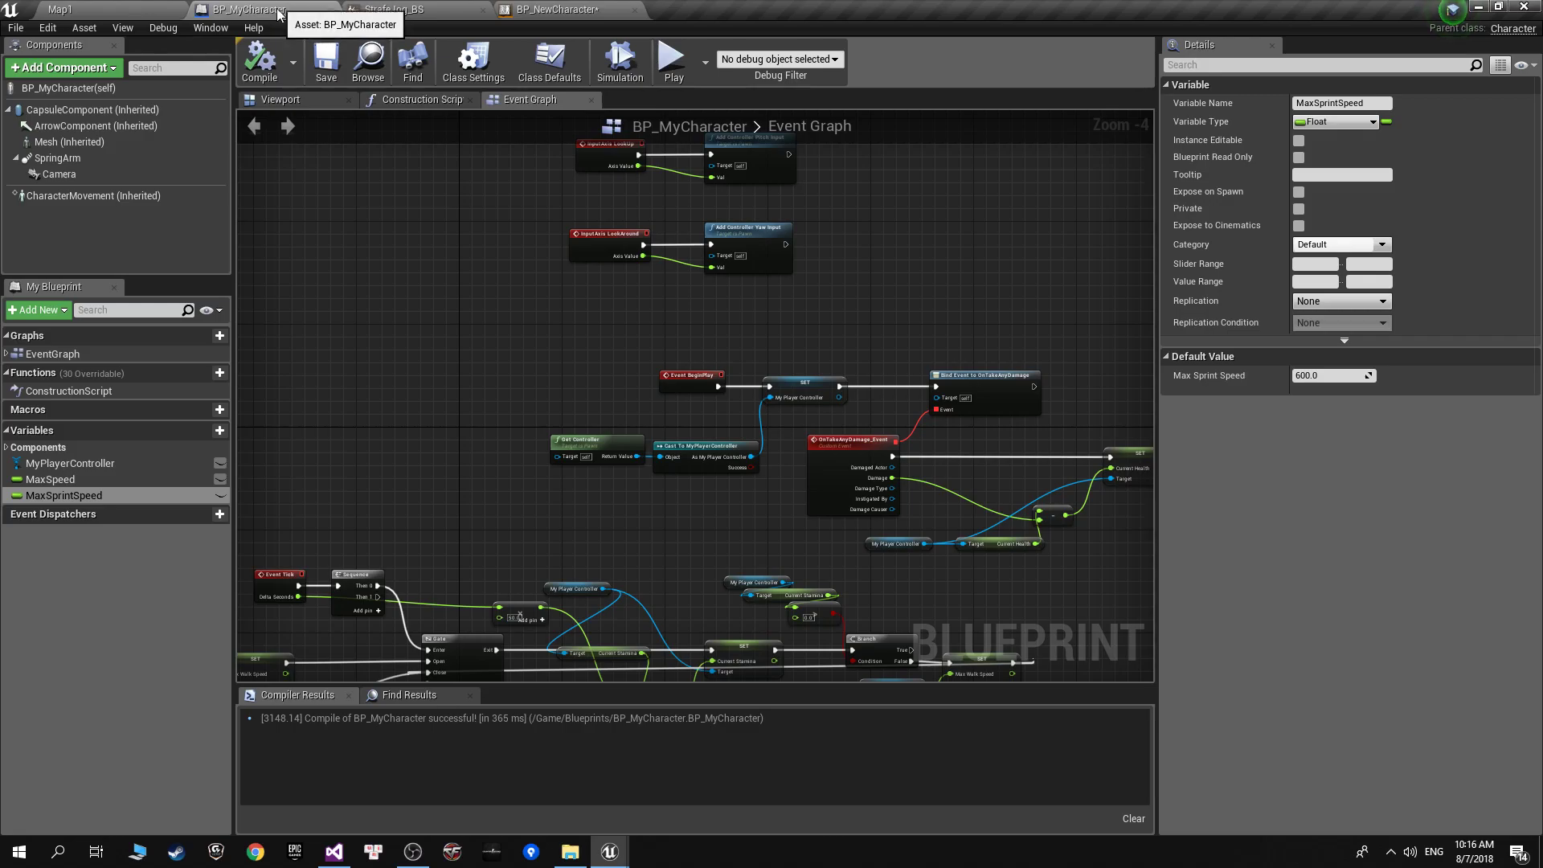
left_click(563, 8)
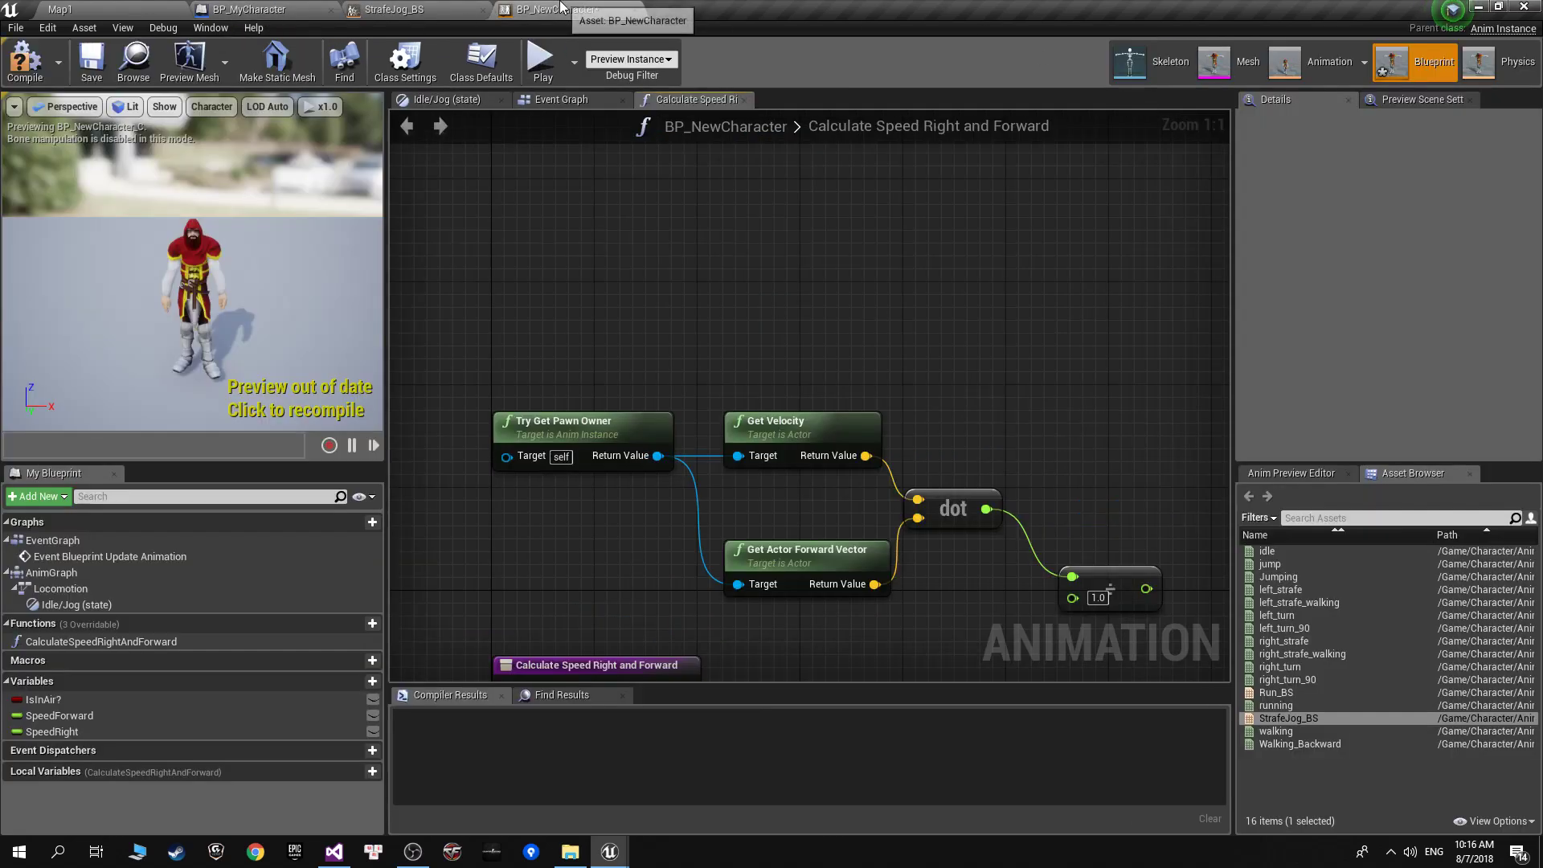
left_click(285, 9)
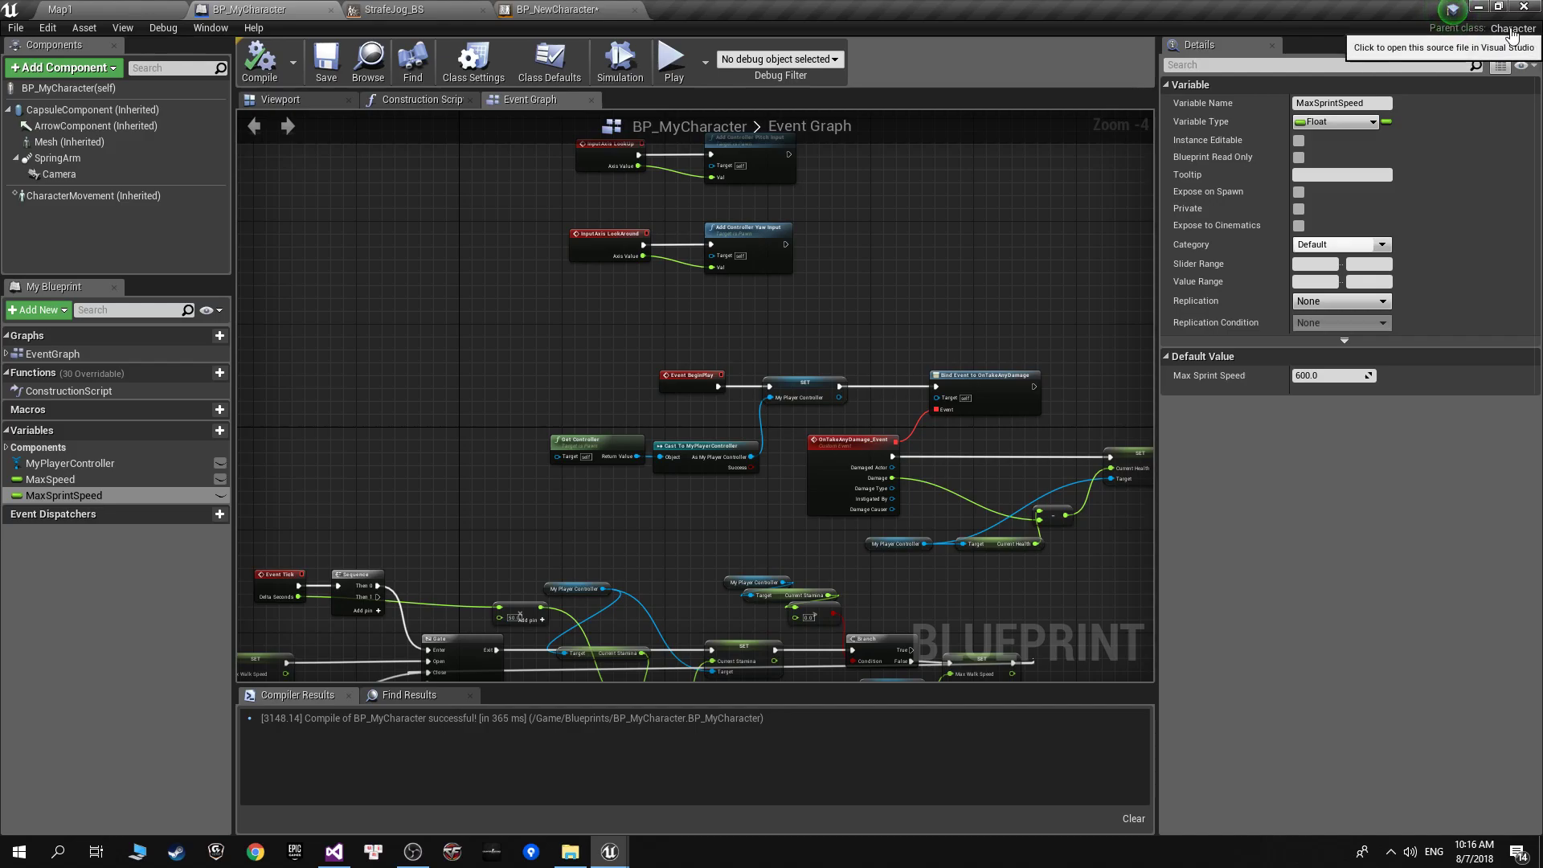
left_click(495, 7)
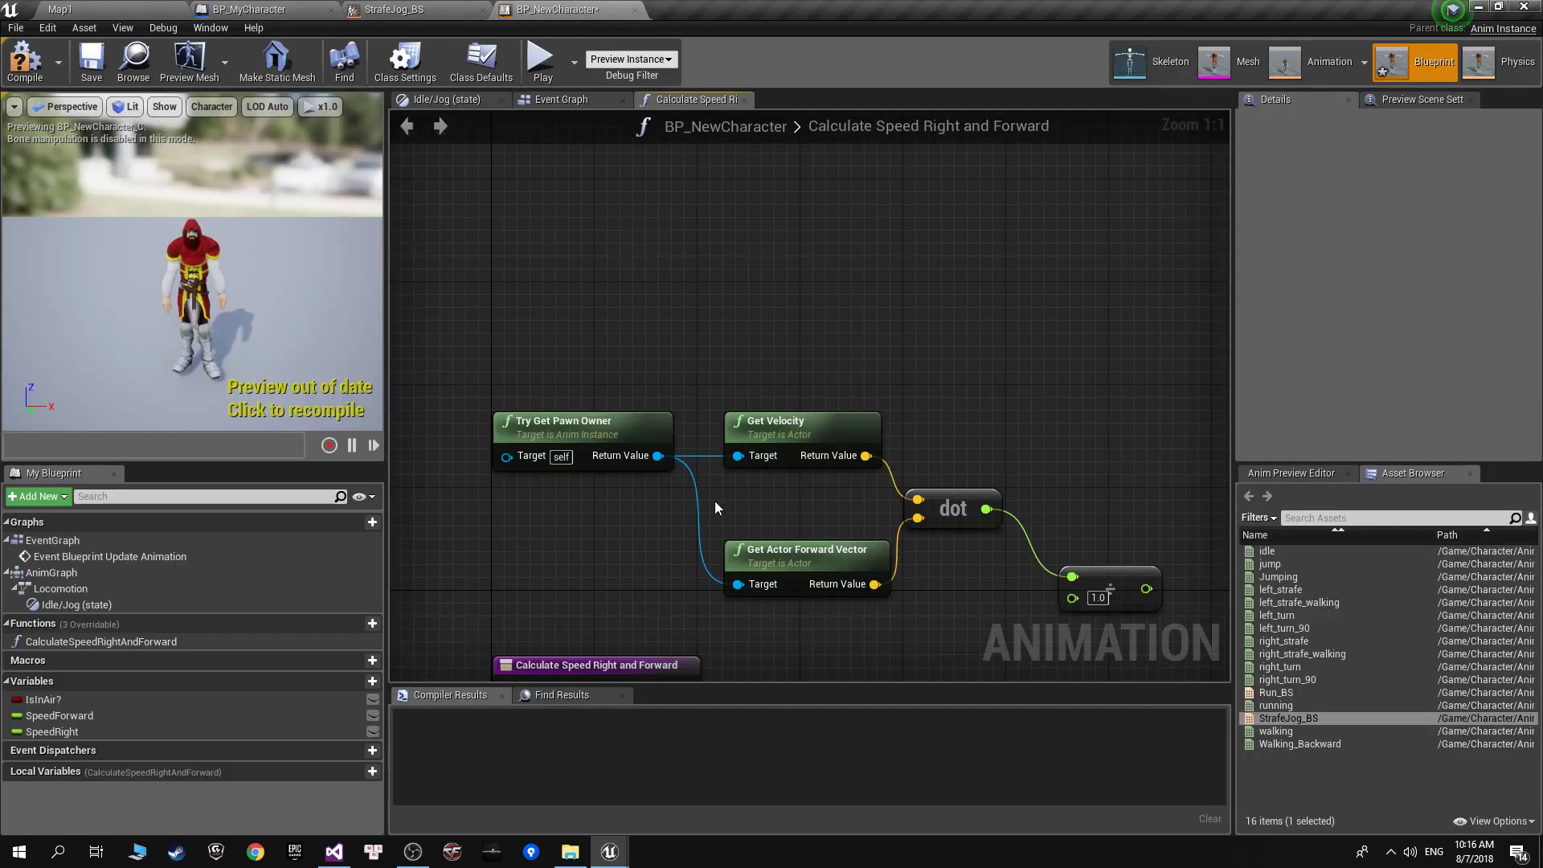
left_click_drag(657, 455, 730, 300)
type("cast")
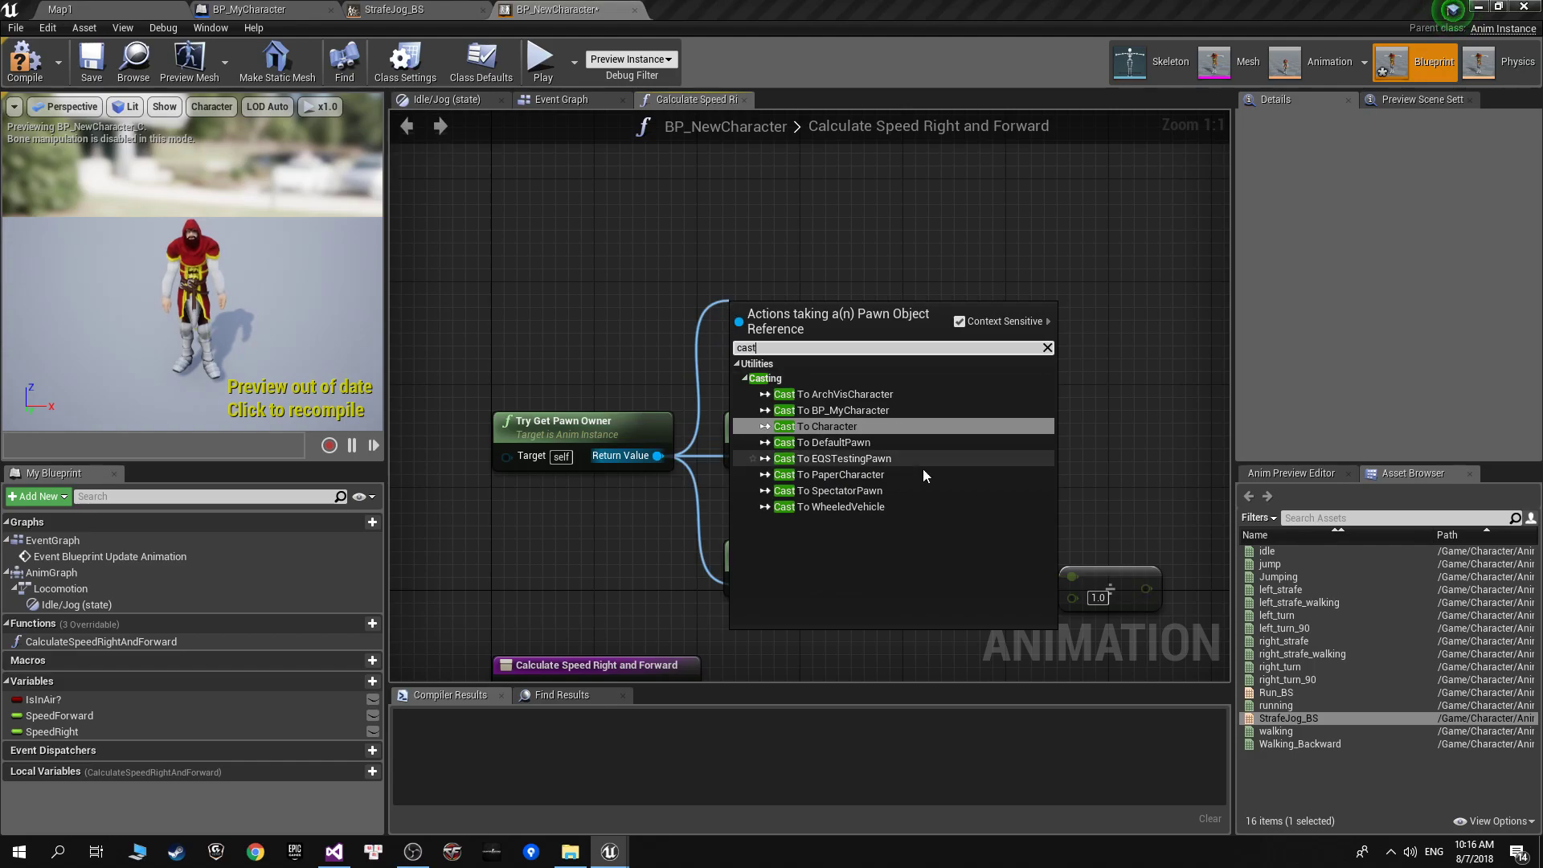
left_click(831, 415)
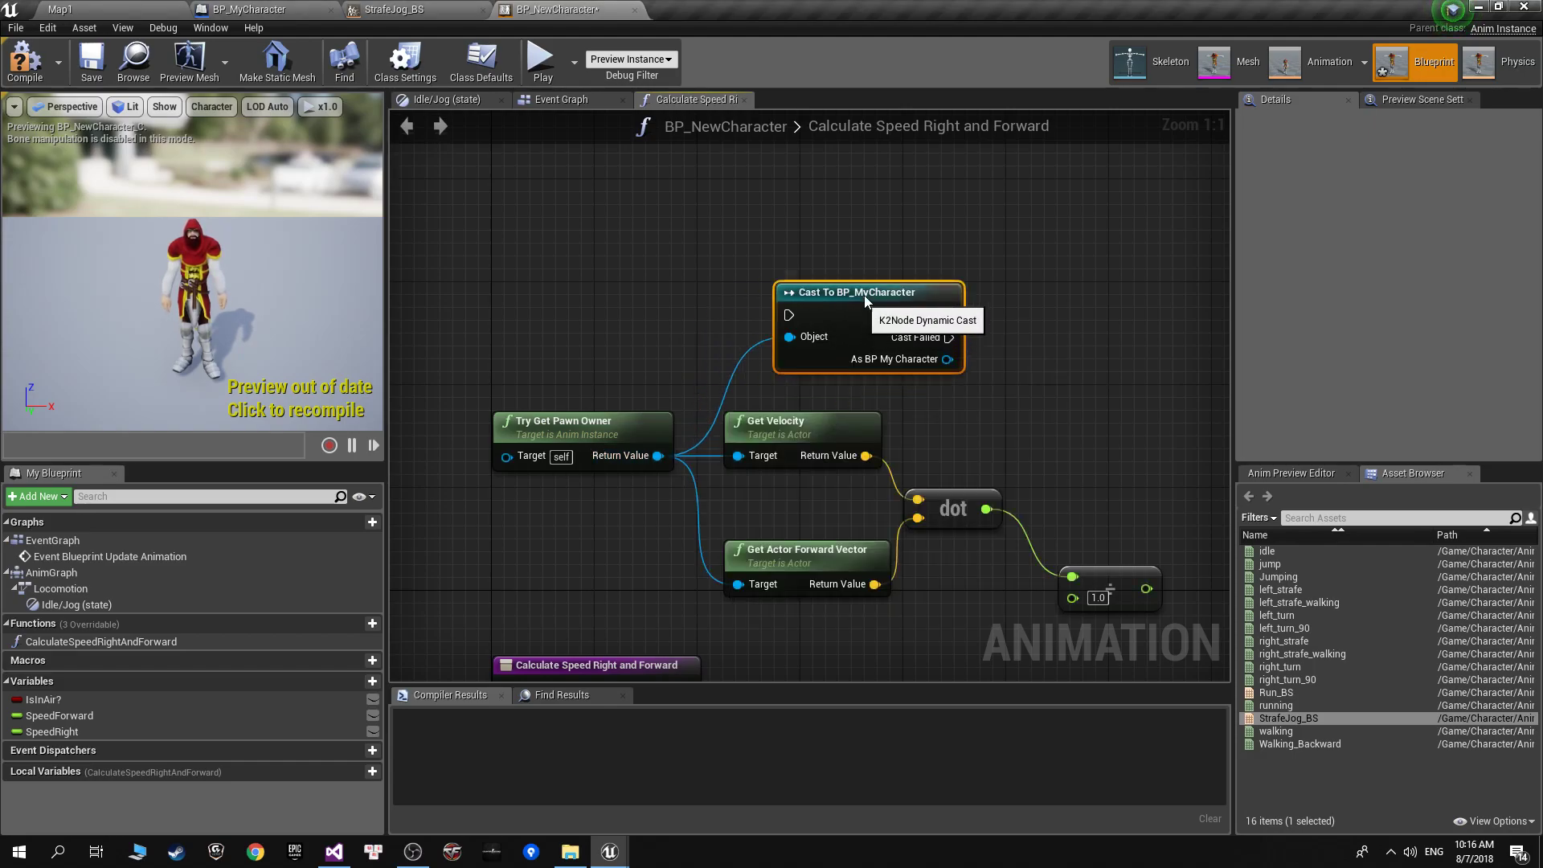
left_click_drag(788, 341, 833, 269)
right_click(833, 268)
left_click(923, 639)
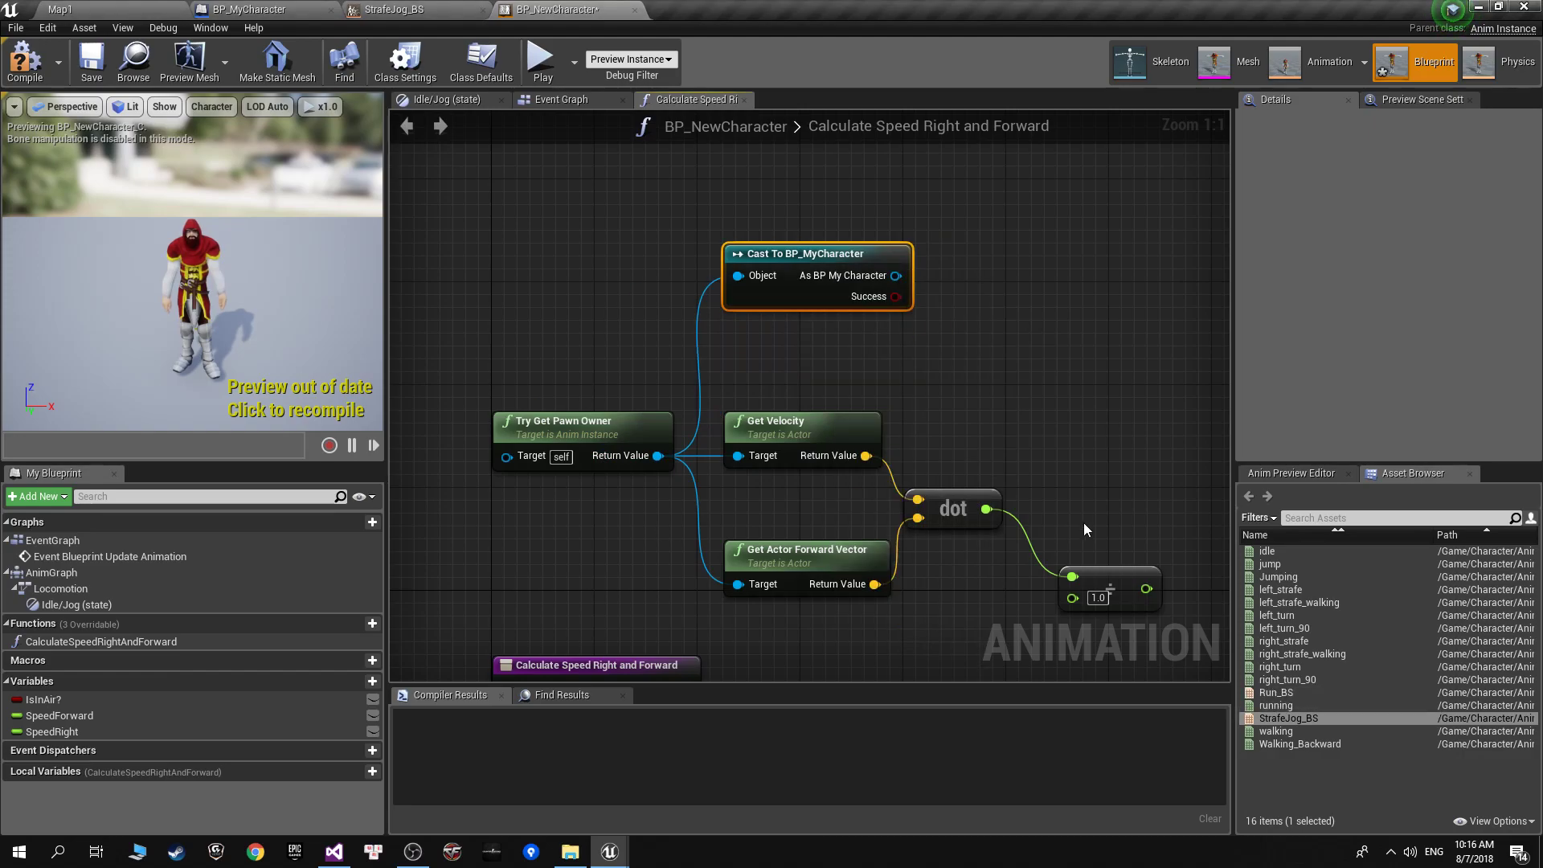
Feed the cast character's Max Sprint Speed into the divide node as the divisor.
right_click_drag(943, 319, 664, 272)
left_click_drag(610, 225, 711, 325)
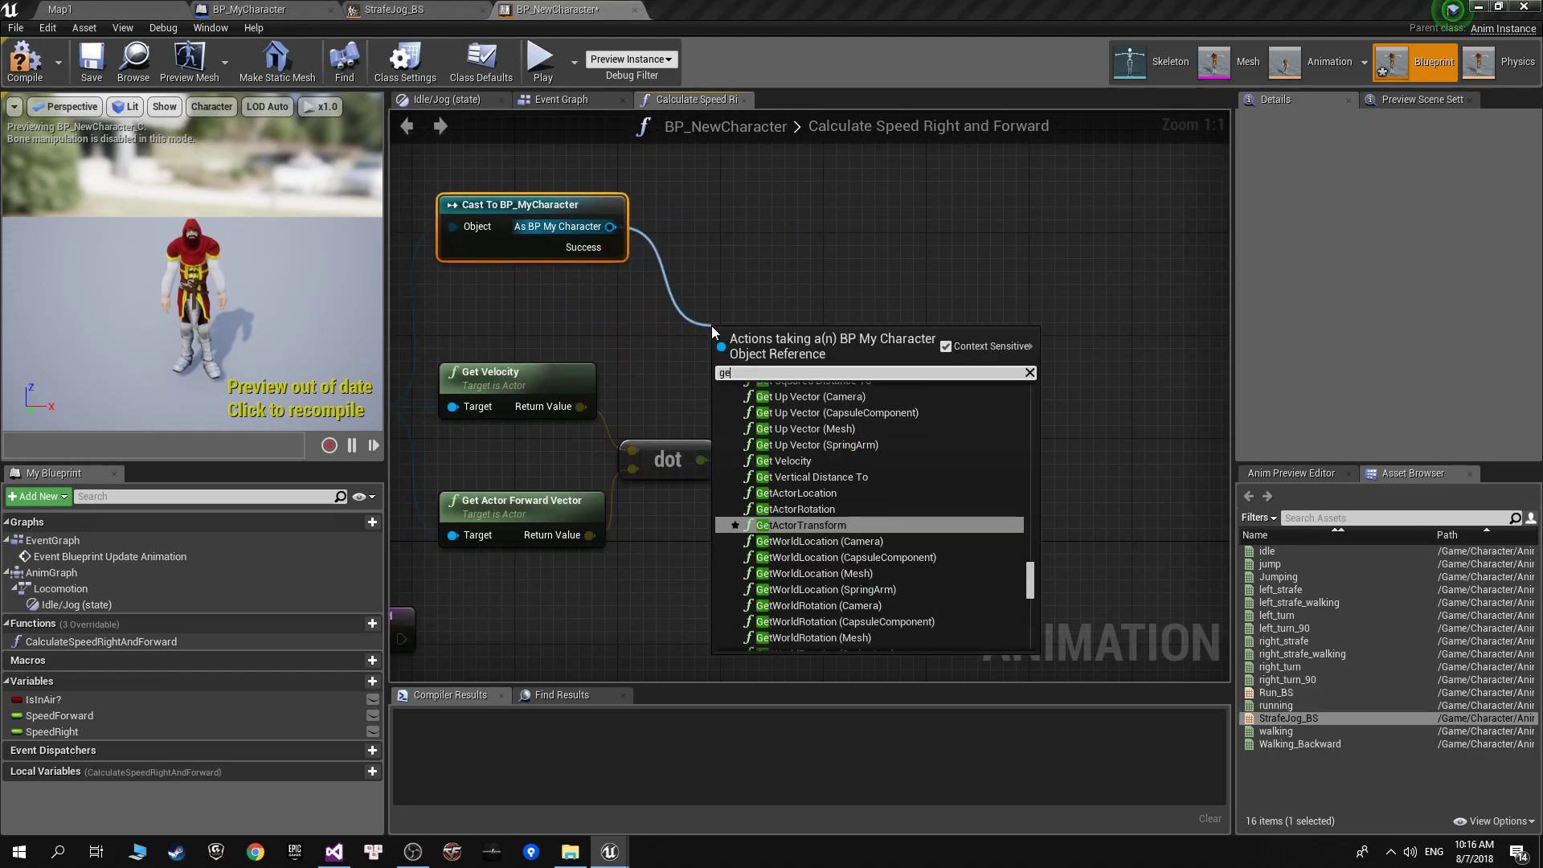
type("get max sp")
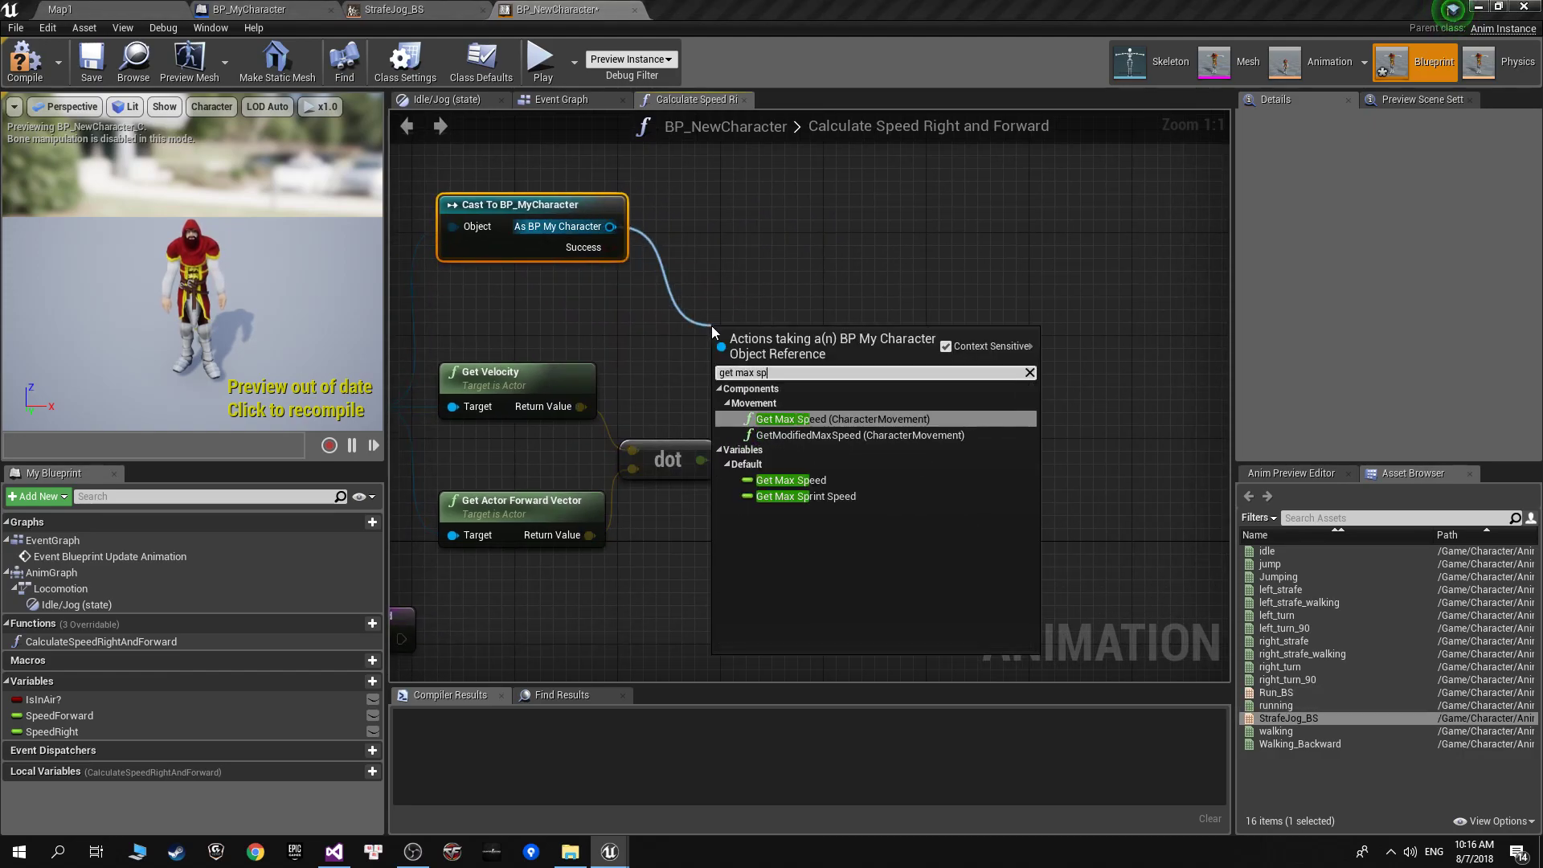
type("r")
left_click(942, 419)
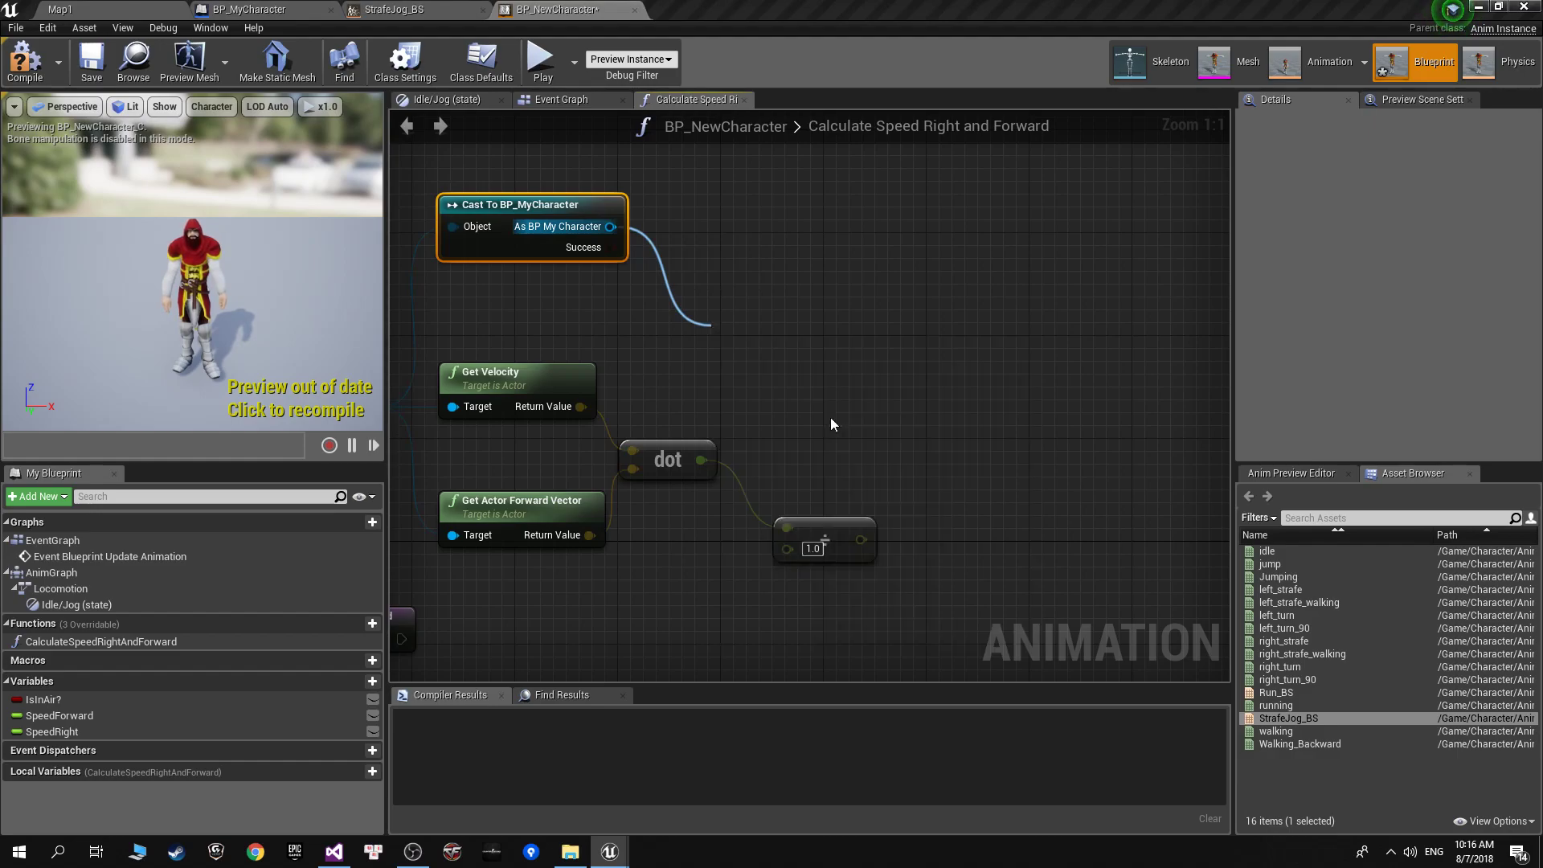
mouse_move(784, 337)
left_mouse_down()
mouse_move(734, 596)
mouse_move(787, 549)
left_mouse_up()
left_click(852, 537)
right_click_drag(790, 660, 900, 491)
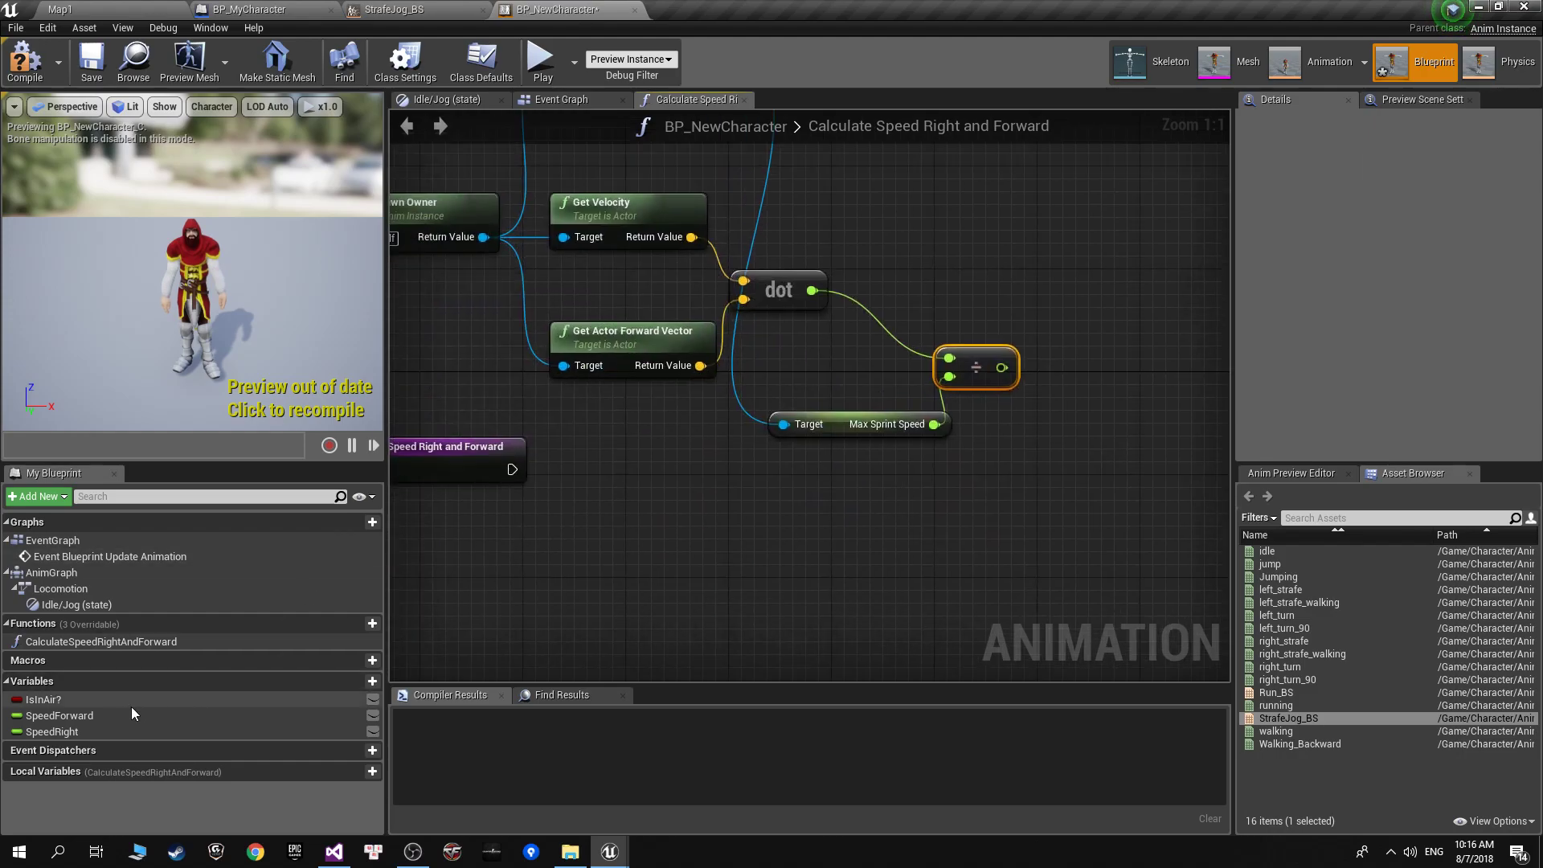
Set SpeedForward from the division result after the function entry, then compile.
mouse_move(118, 717)
left_mouse_down()
mouse_move(1092, 461)
mouse_move(1112, 494)
left_mouse_up()
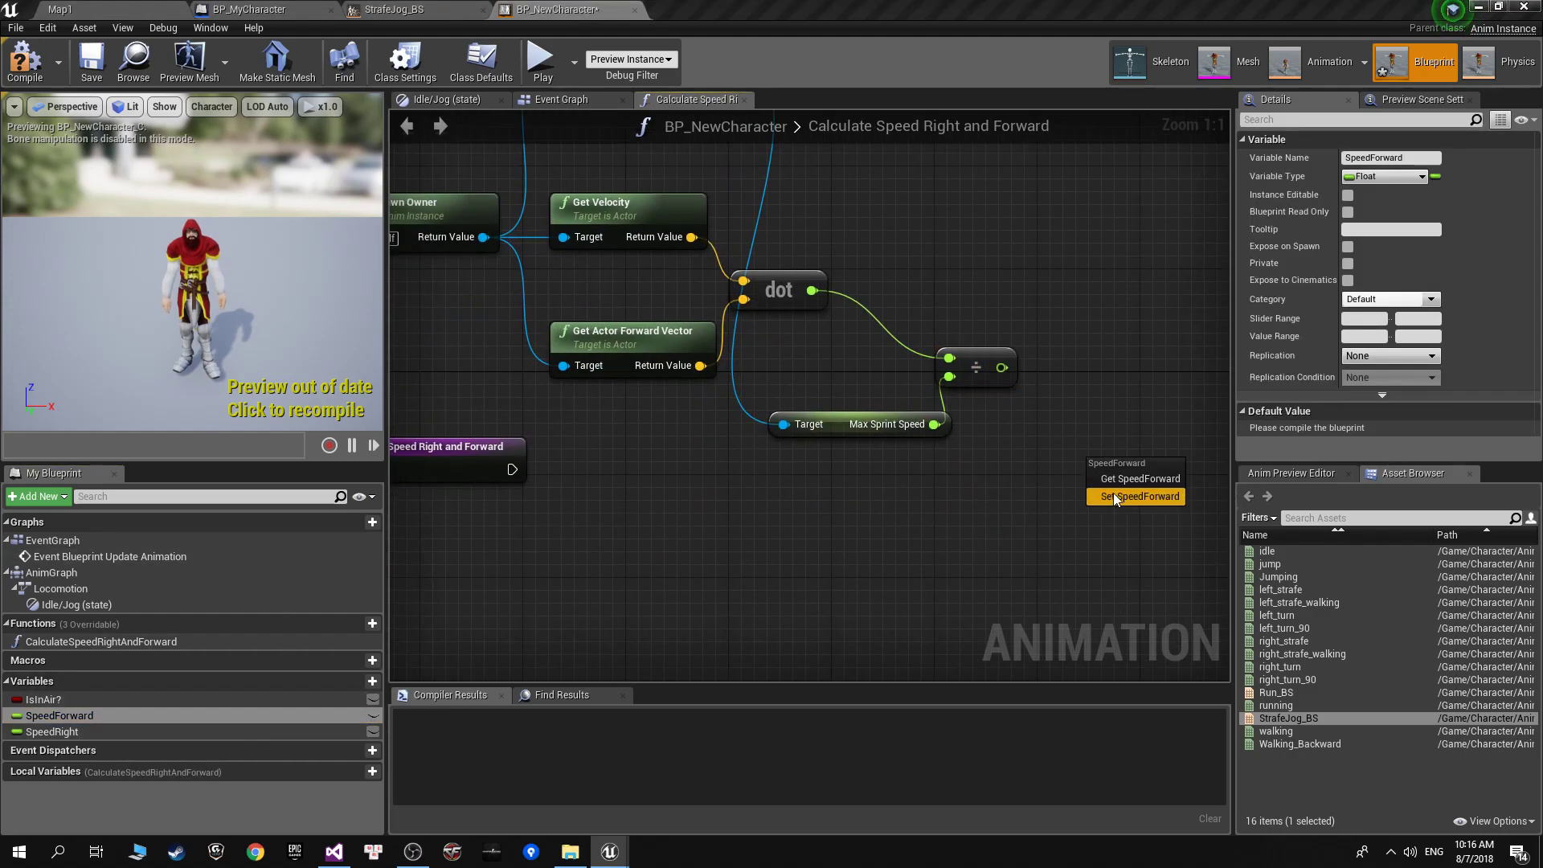
left_click(1141, 516)
left_click_drag(1001, 368, 1106, 504)
mouse_move(509, 464)
left_mouse_down()
mouse_move(947, 502)
mouse_move(1117, 496)
mouse_move(1154, 521)
left_mouse_up()
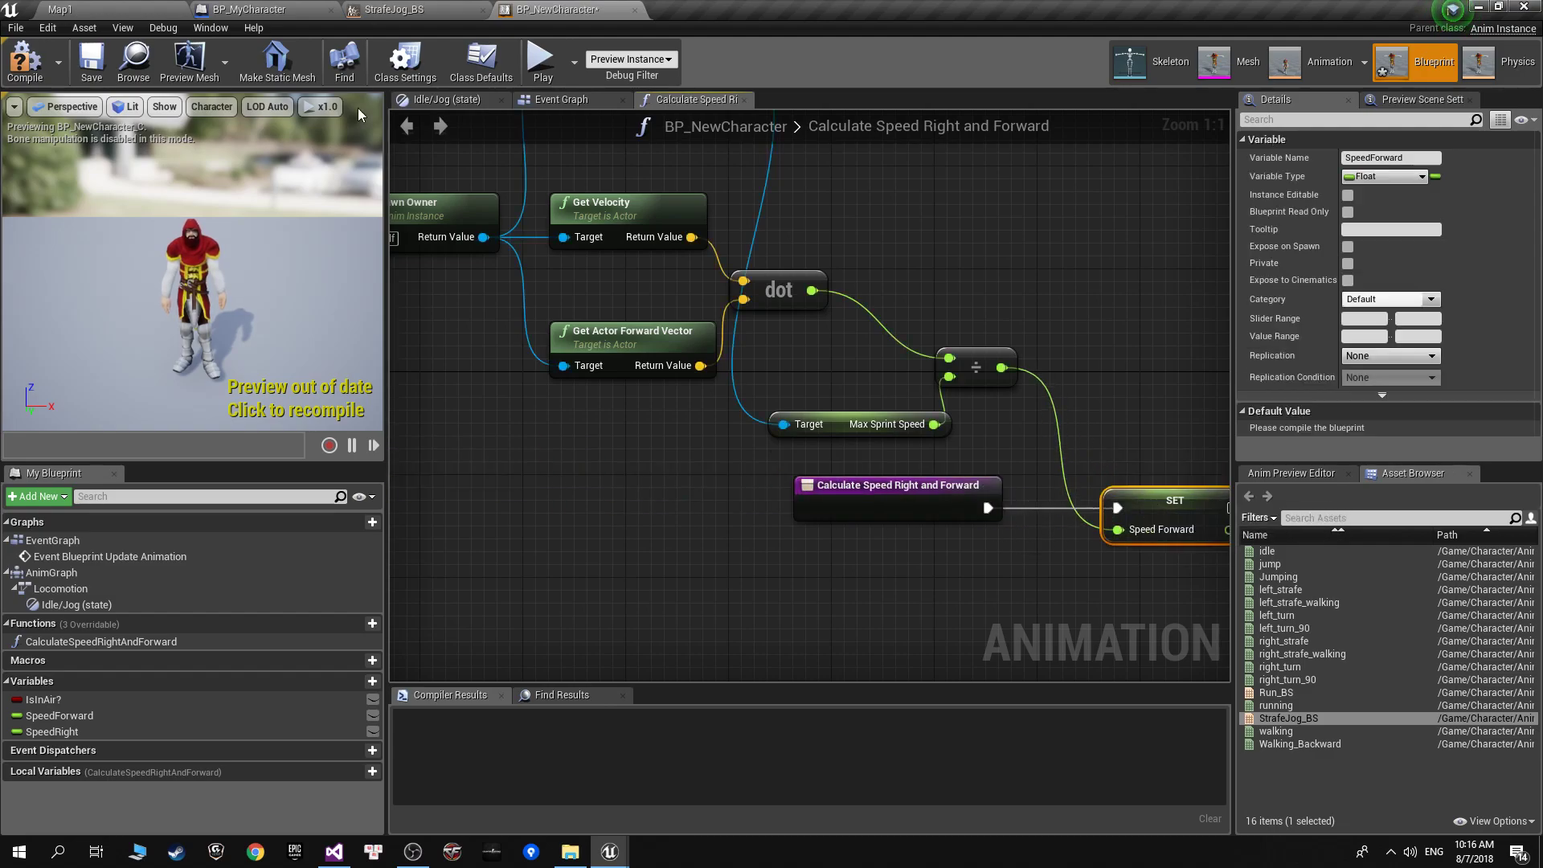
left_click(26, 62)
left_click(110, 8)
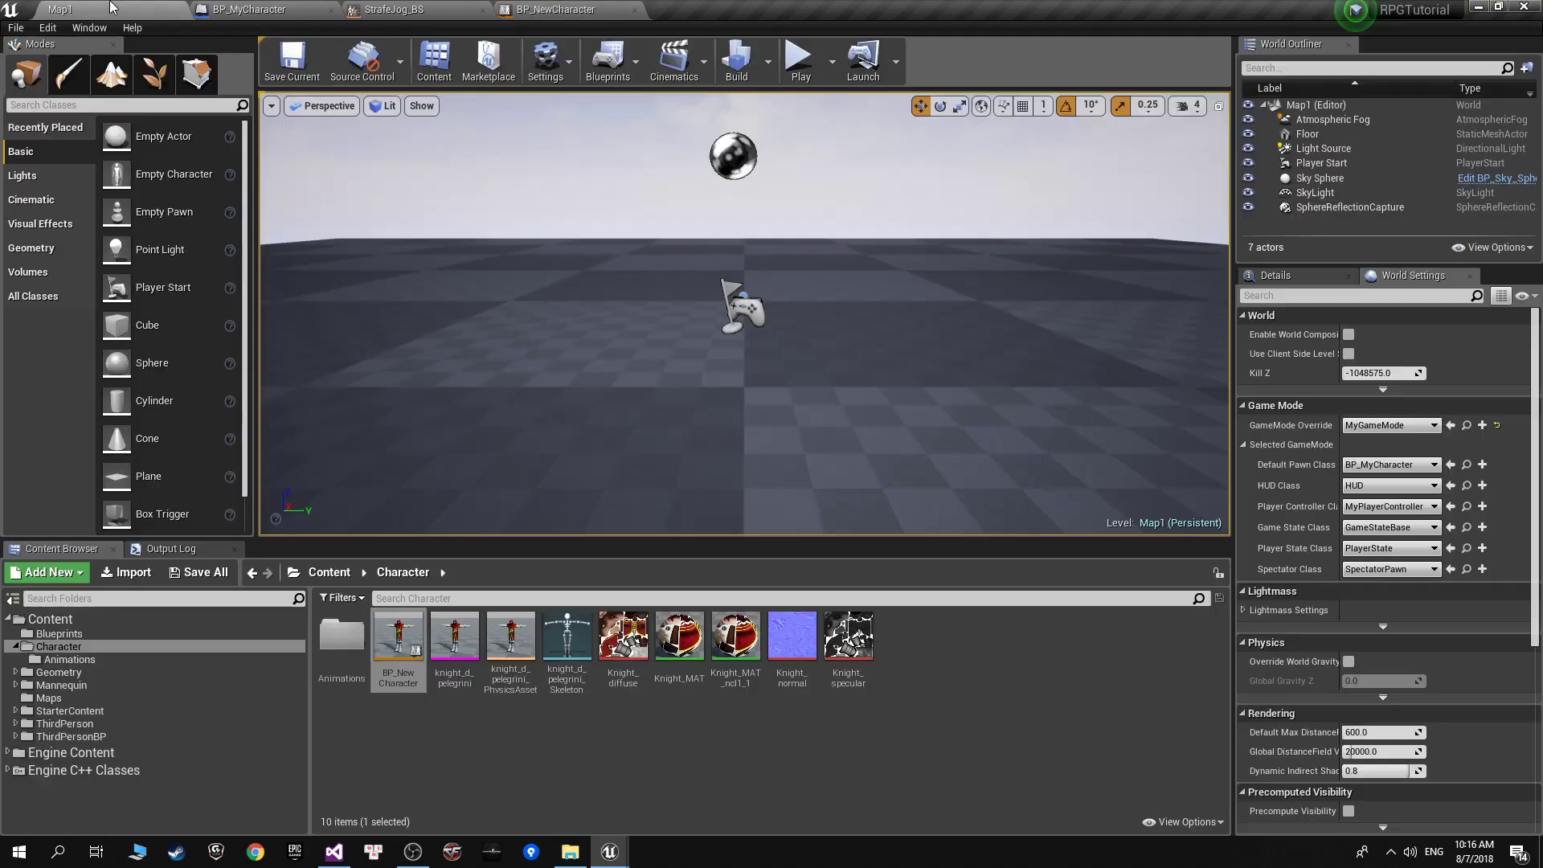
left_click(818, 76)
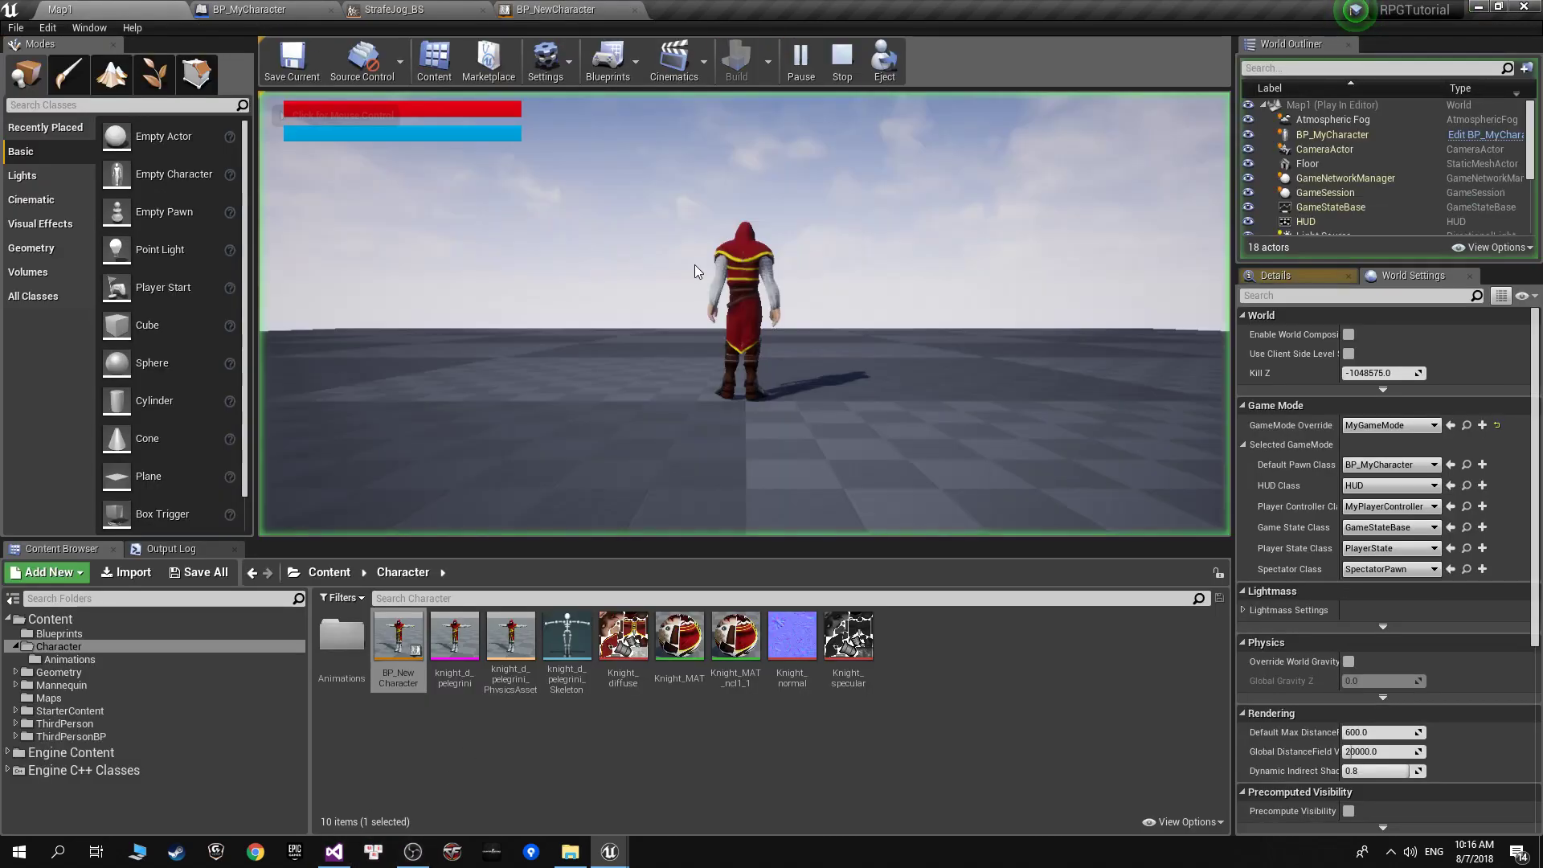
key("w")
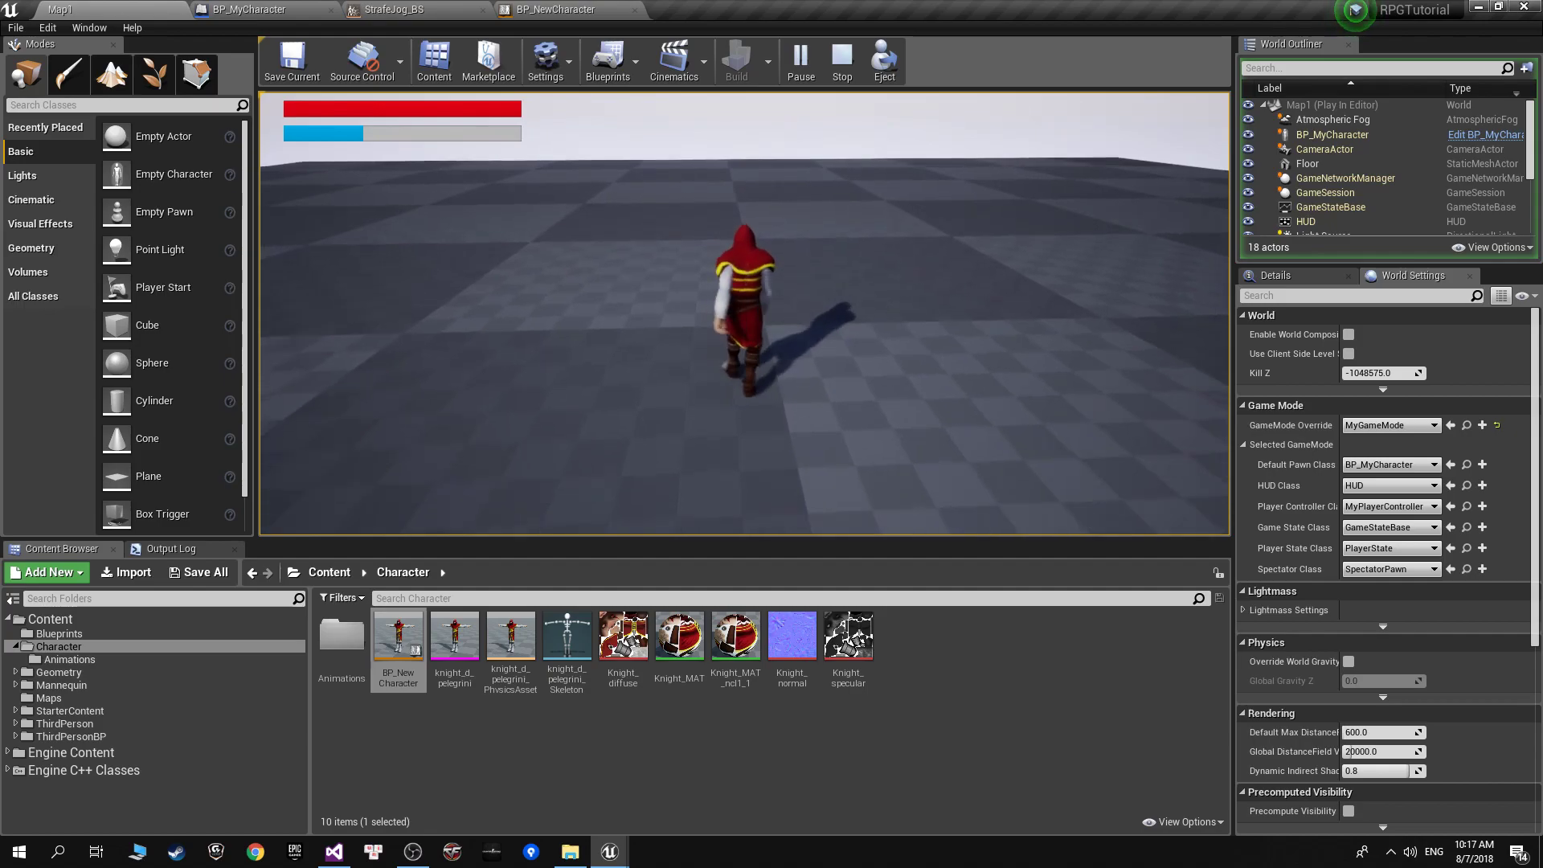
key("Escape")
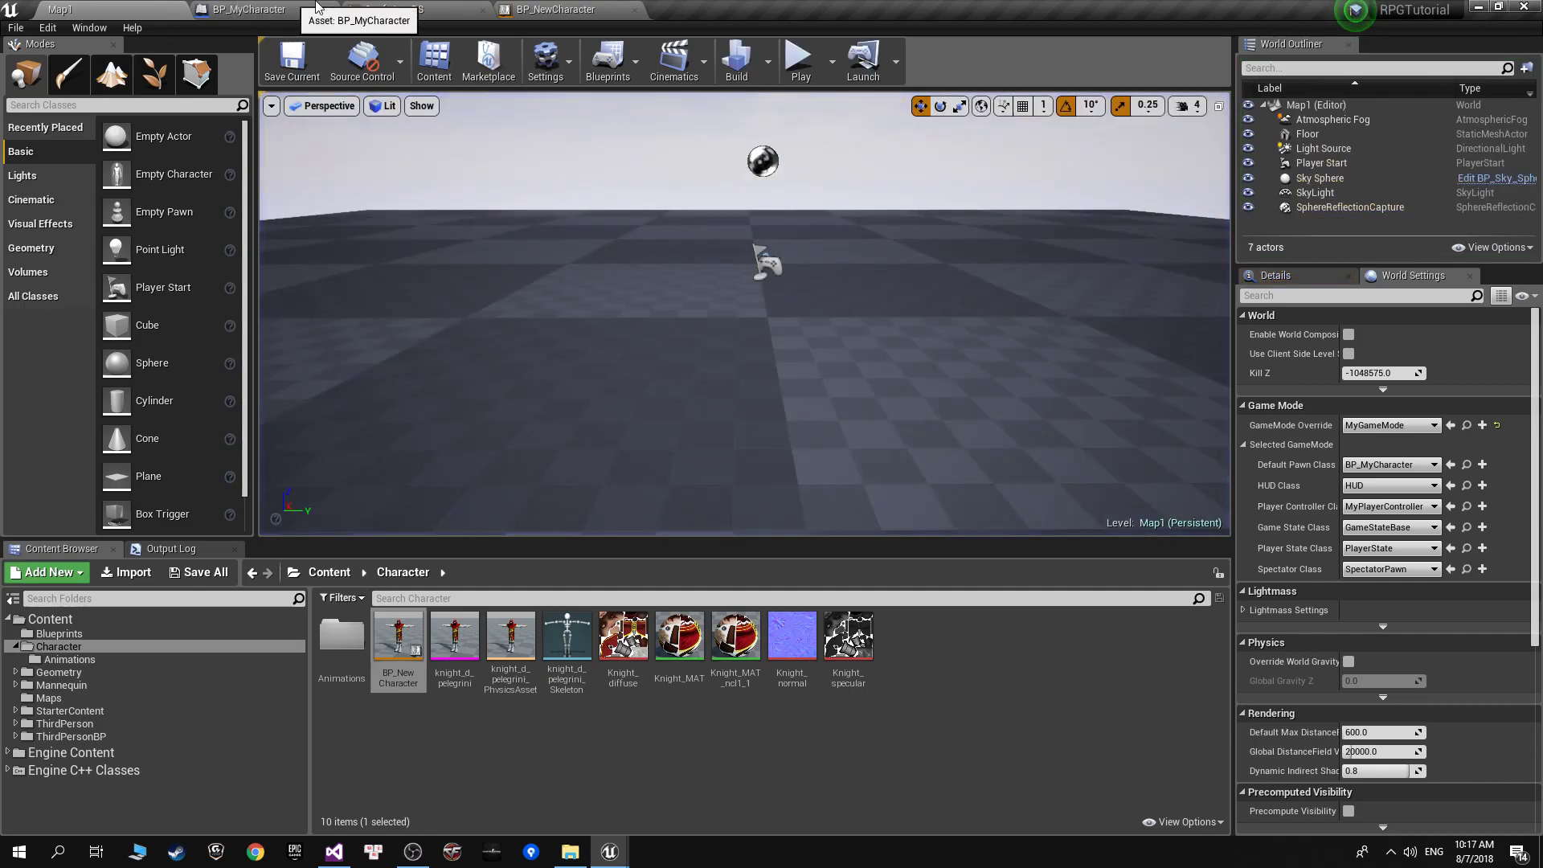
Drop a Walking_Backward sample at SpeedForward -0.6 onto the StrafeJog_BS grid and save.
left_click(390, 9)
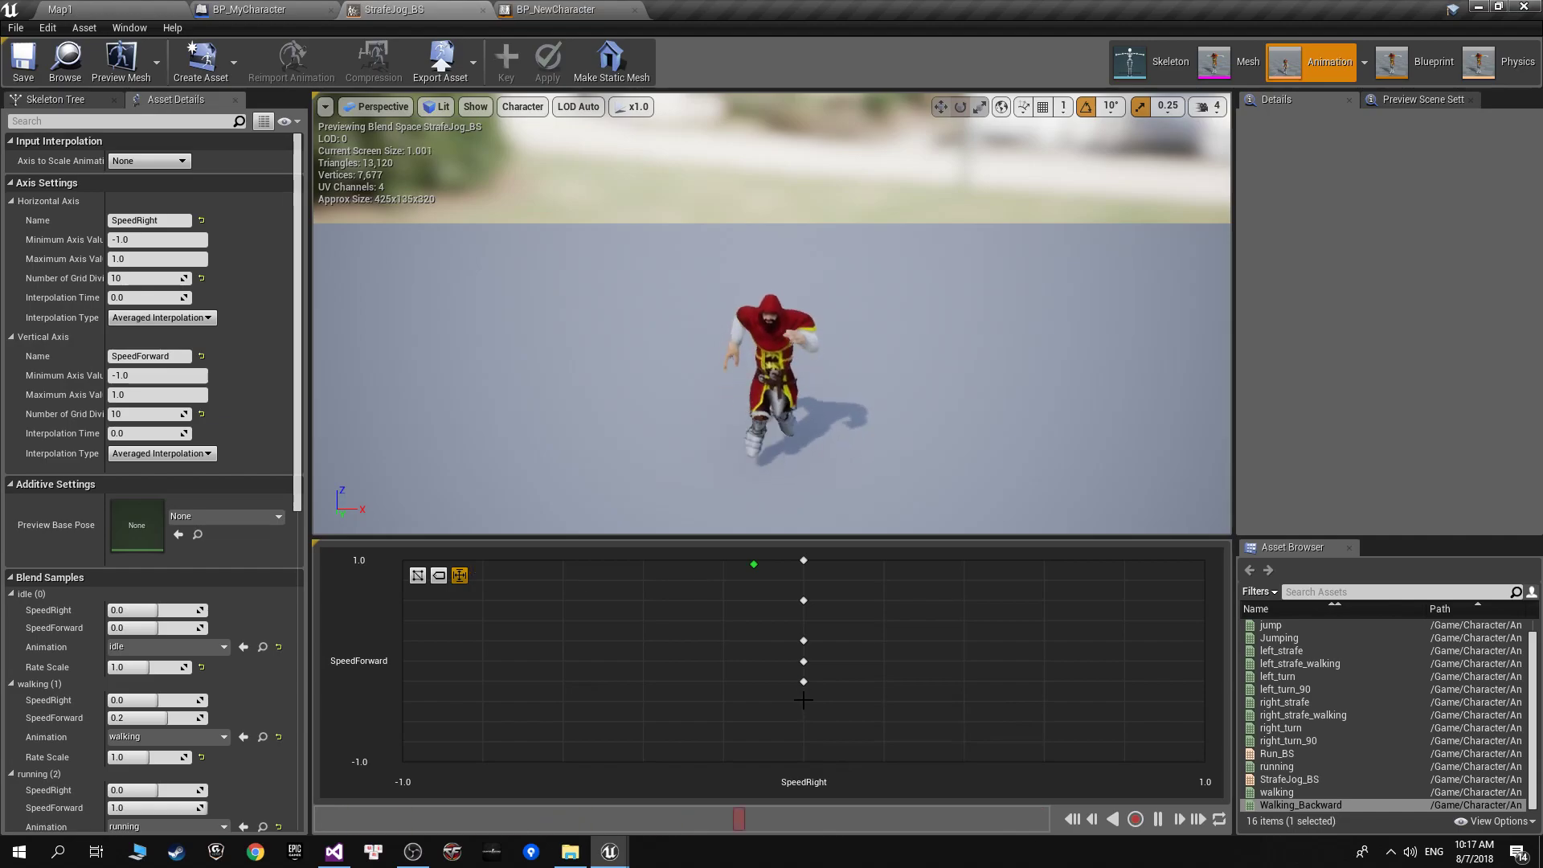
mouse_move(805, 683)
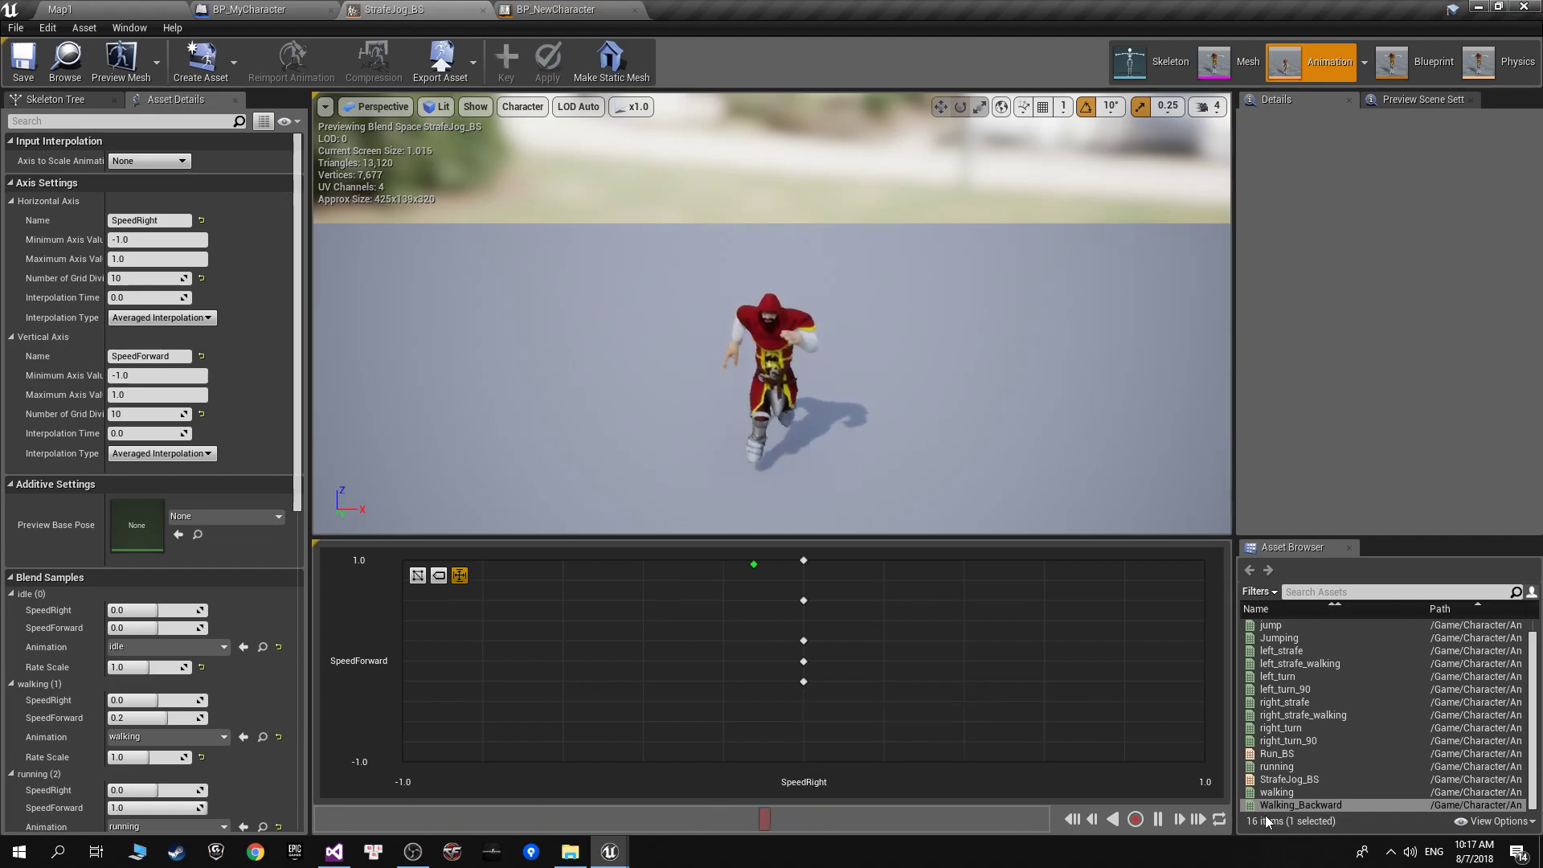
mouse_move(1301, 805)
left_mouse_down()
mouse_move(805, 703)
mouse_move(800, 721)
left_mouse_up()
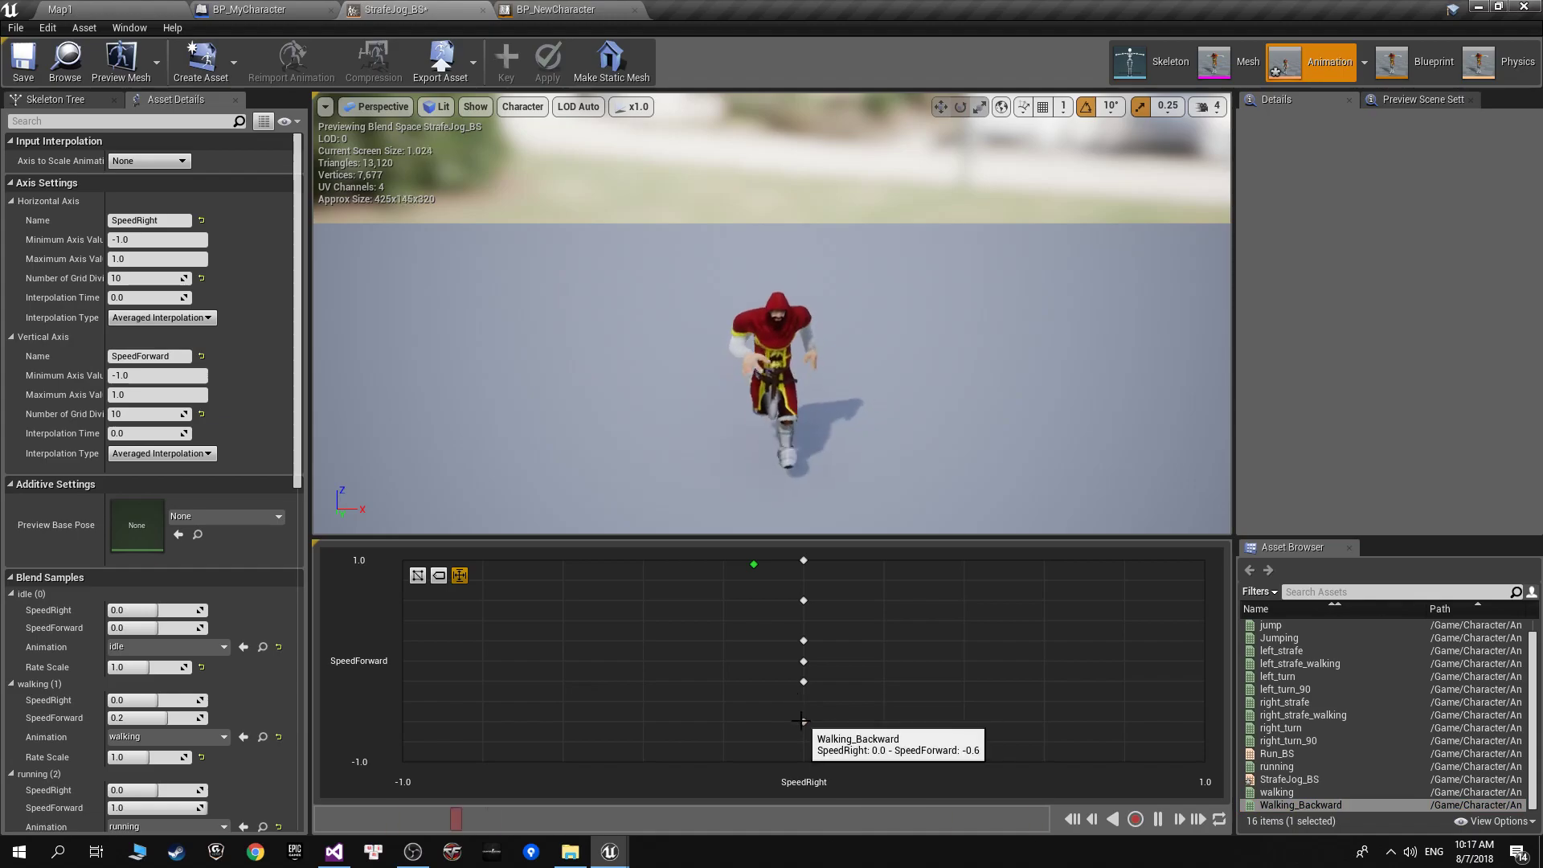
left_click(24, 60)
Copy and paste the cast, Get Velocity, Get Actor Forward Vector and dot nodes.
left_click(522, 8)
scroll(966, 542, "down", 3)
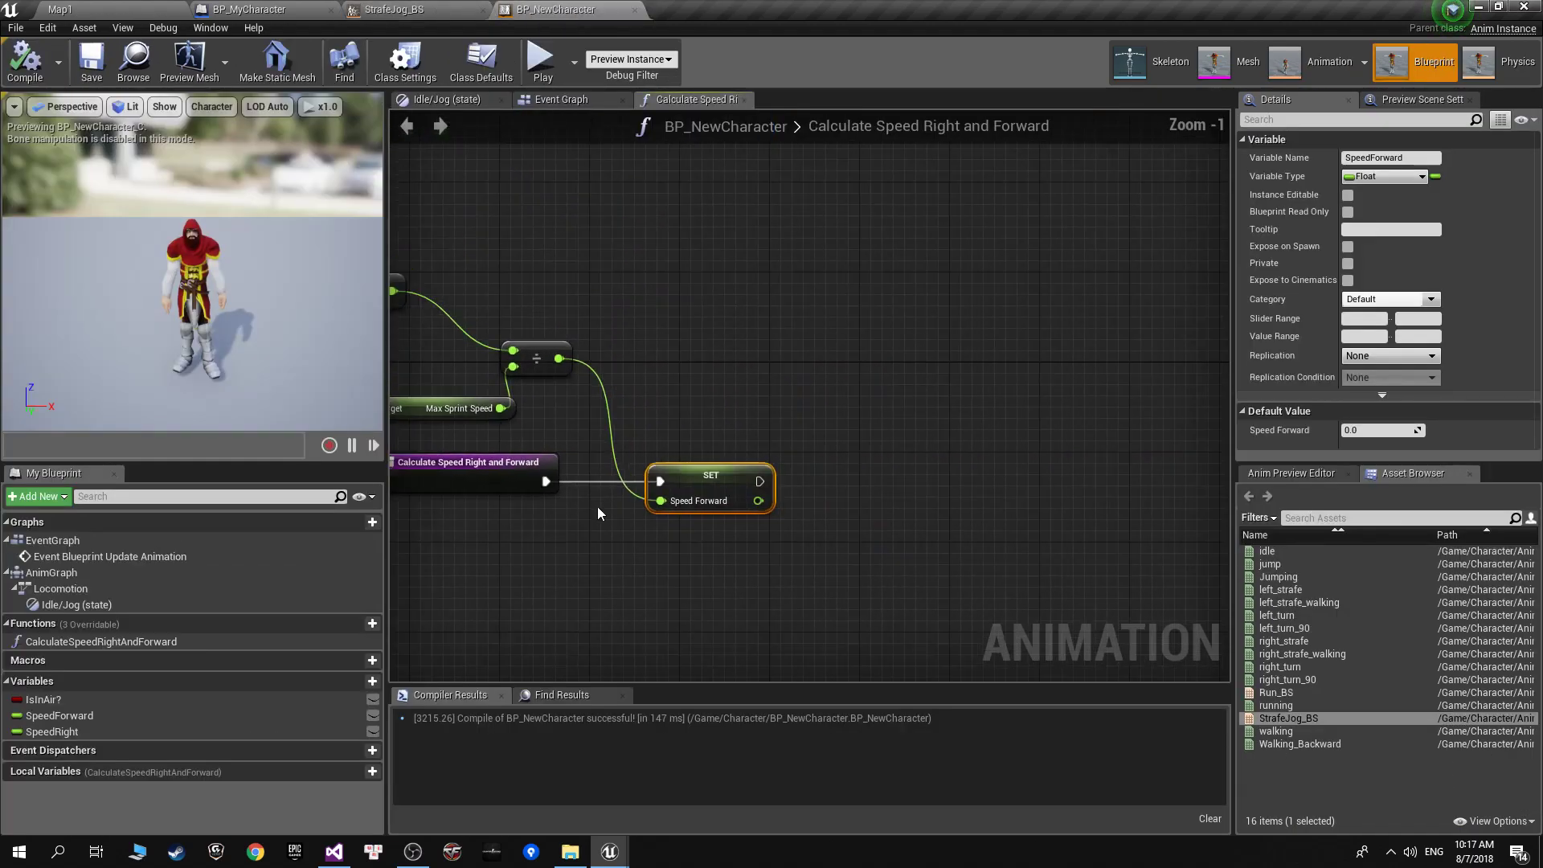
mouse_move(966, 543)
right_mouse_down()
mouse_move(800, 499)
mouse_move(1087, 460)
right_mouse_up()
scroll(800, 499, "up", 3)
scroll(800, 499, "down", 2)
right_click_drag(735, 460, 599, 301)
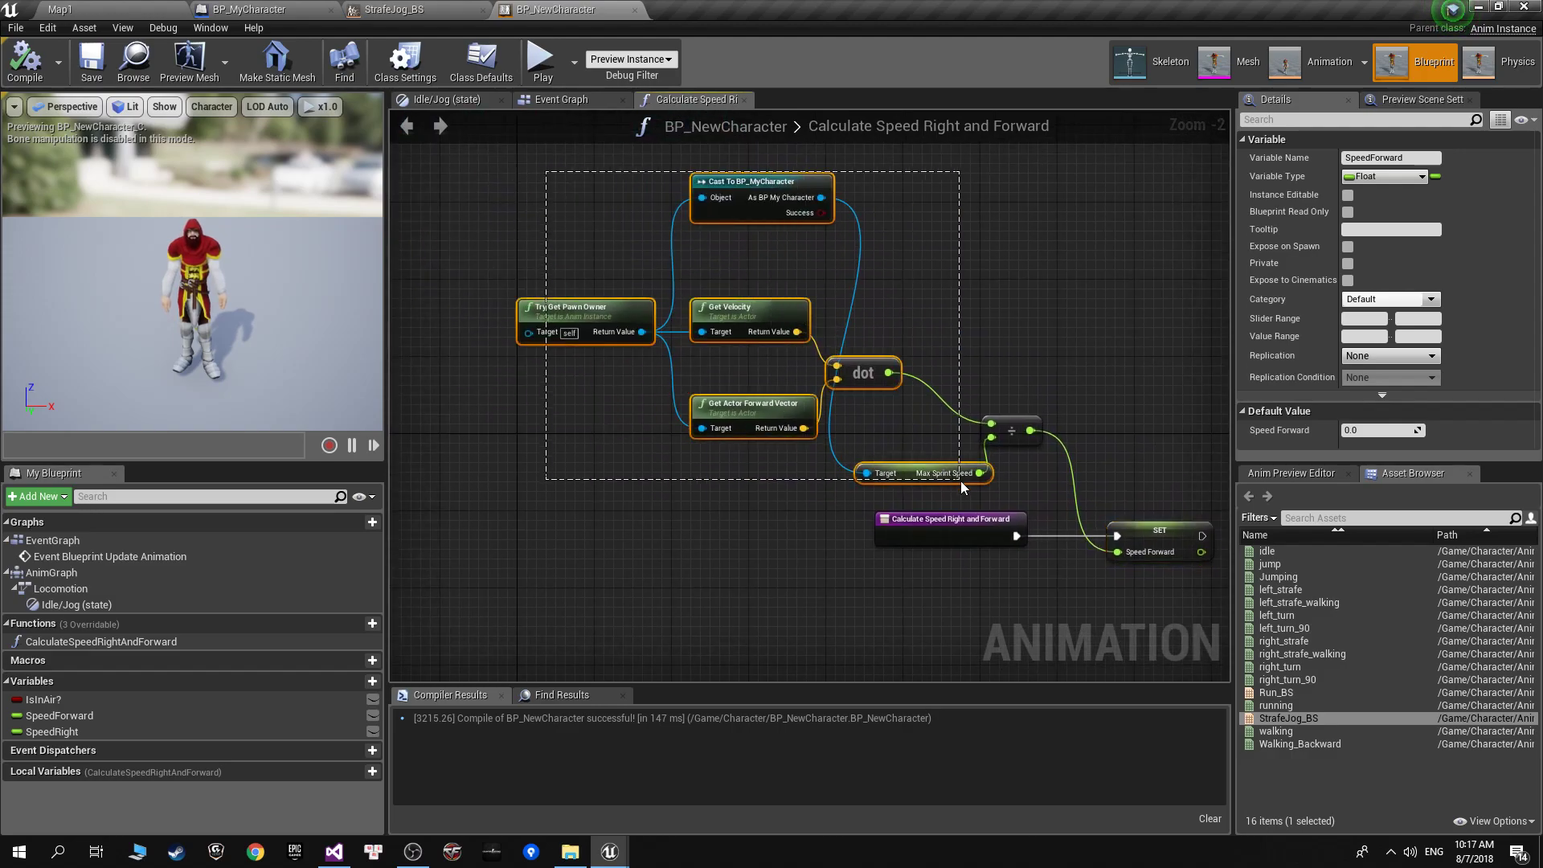
key("ctrl+c")
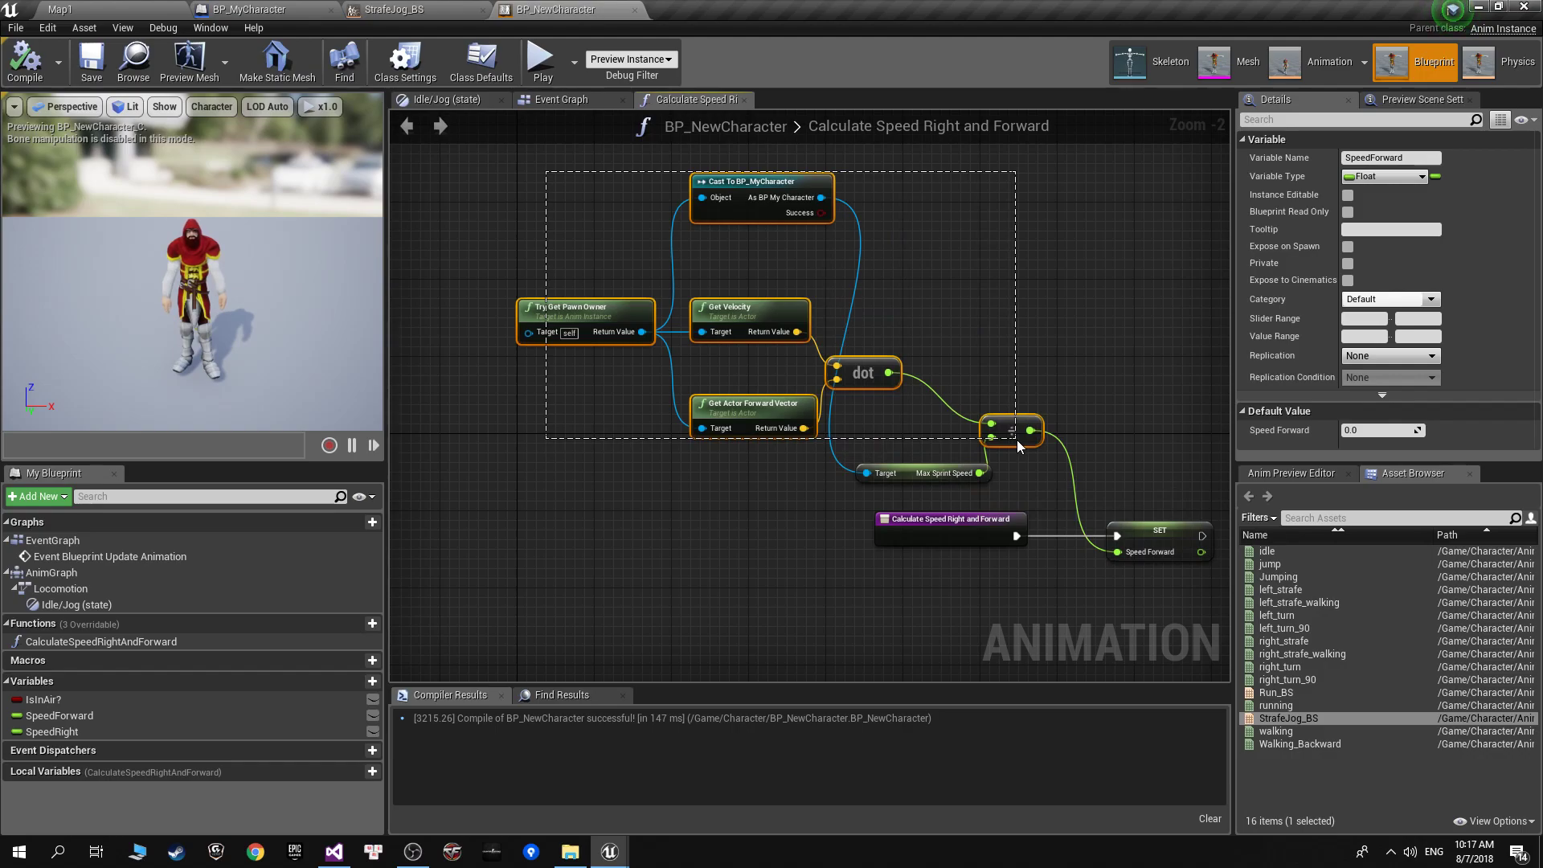
right_click_drag(1016, 441, 1048, 242)
key("ctrl+v")
left_click_drag(885, 521, 847, 522)
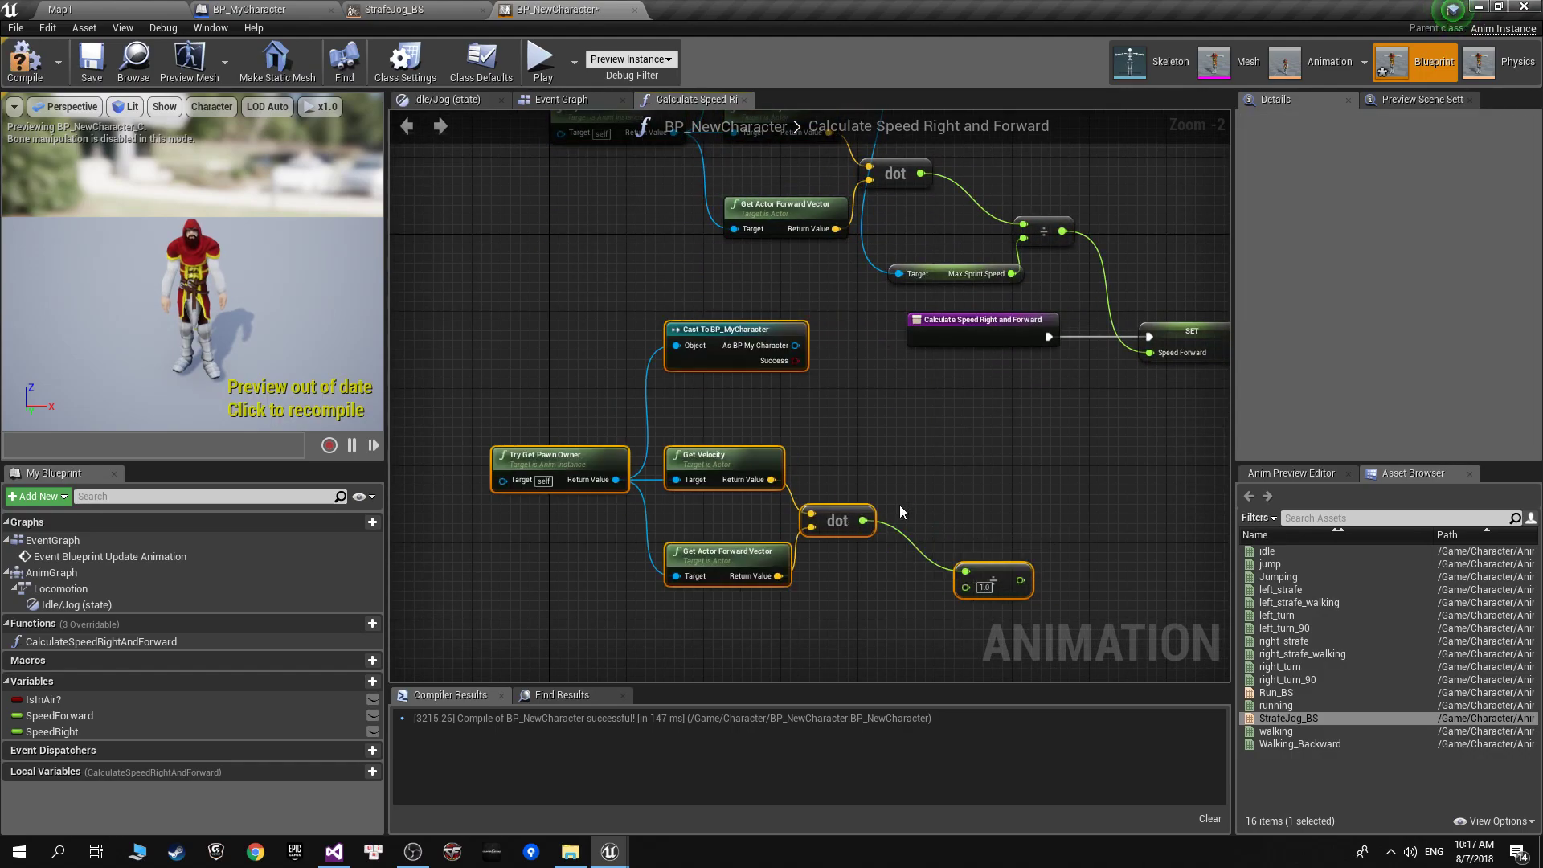
right_click_drag(1030, 463, 964, 489)
Add a SpeedRight setter on the execution wire after the SpeedForward setter.
scroll(855, 479, "up", 2)
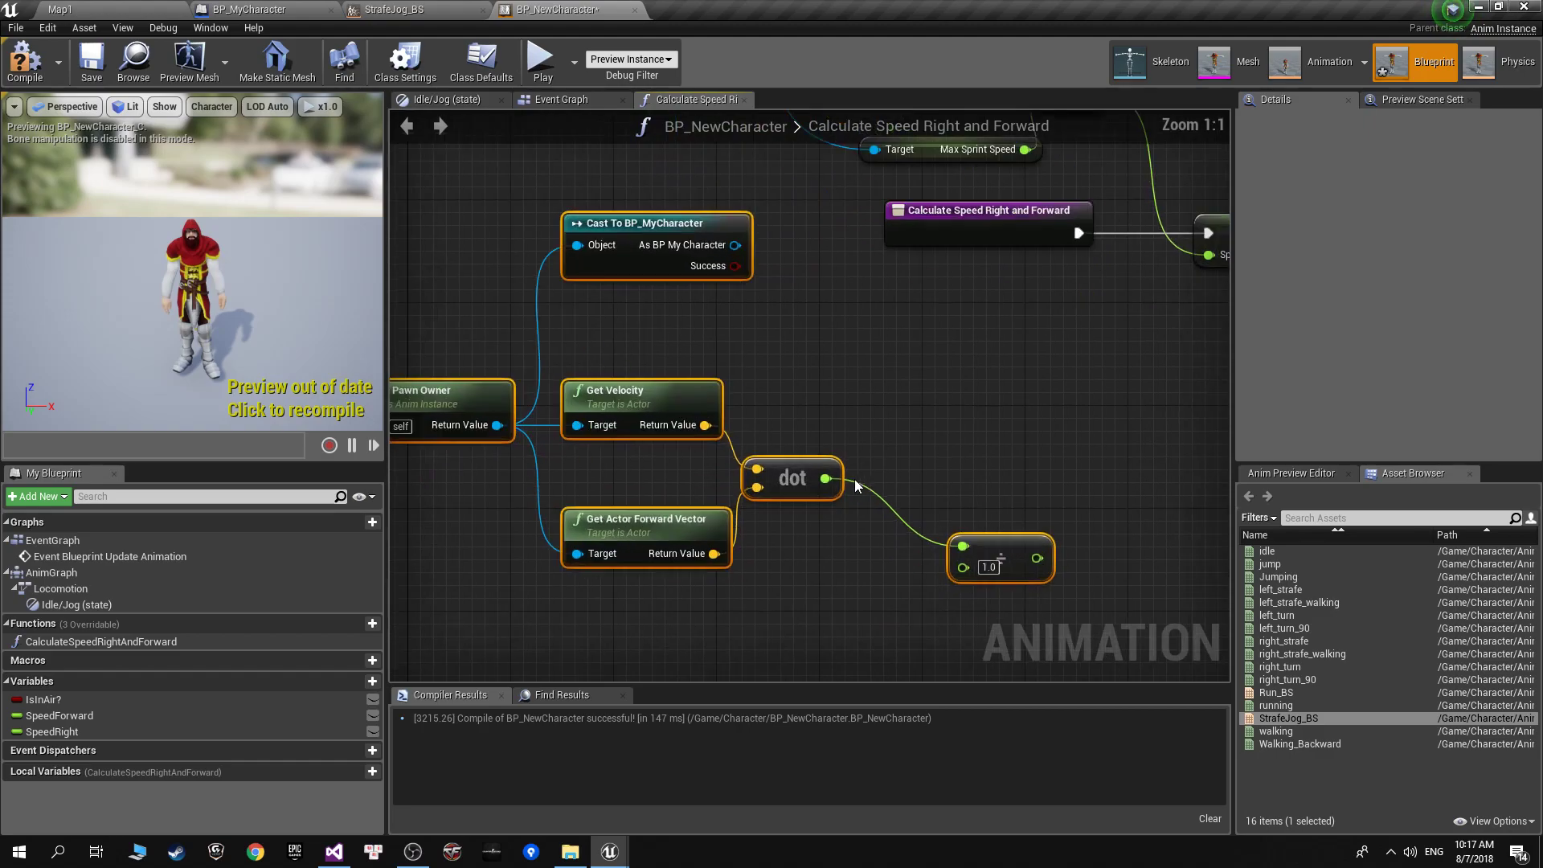
left_click(836, 387)
scroll(836, 388, "down", 2)
right_click_drag(836, 387, 767, 418)
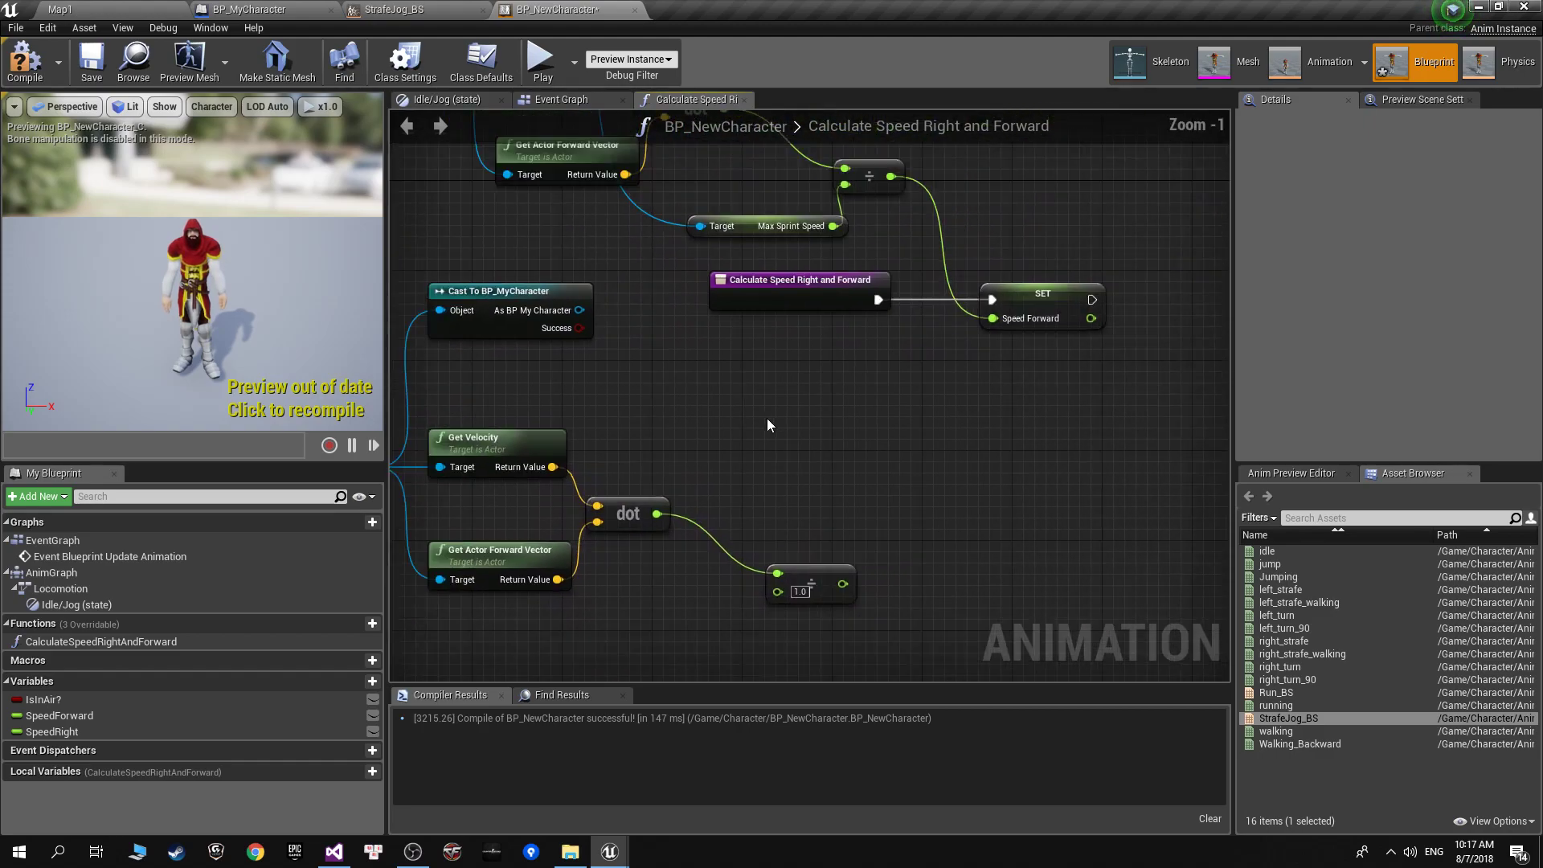
right_click_drag(1039, 344, 871, 352)
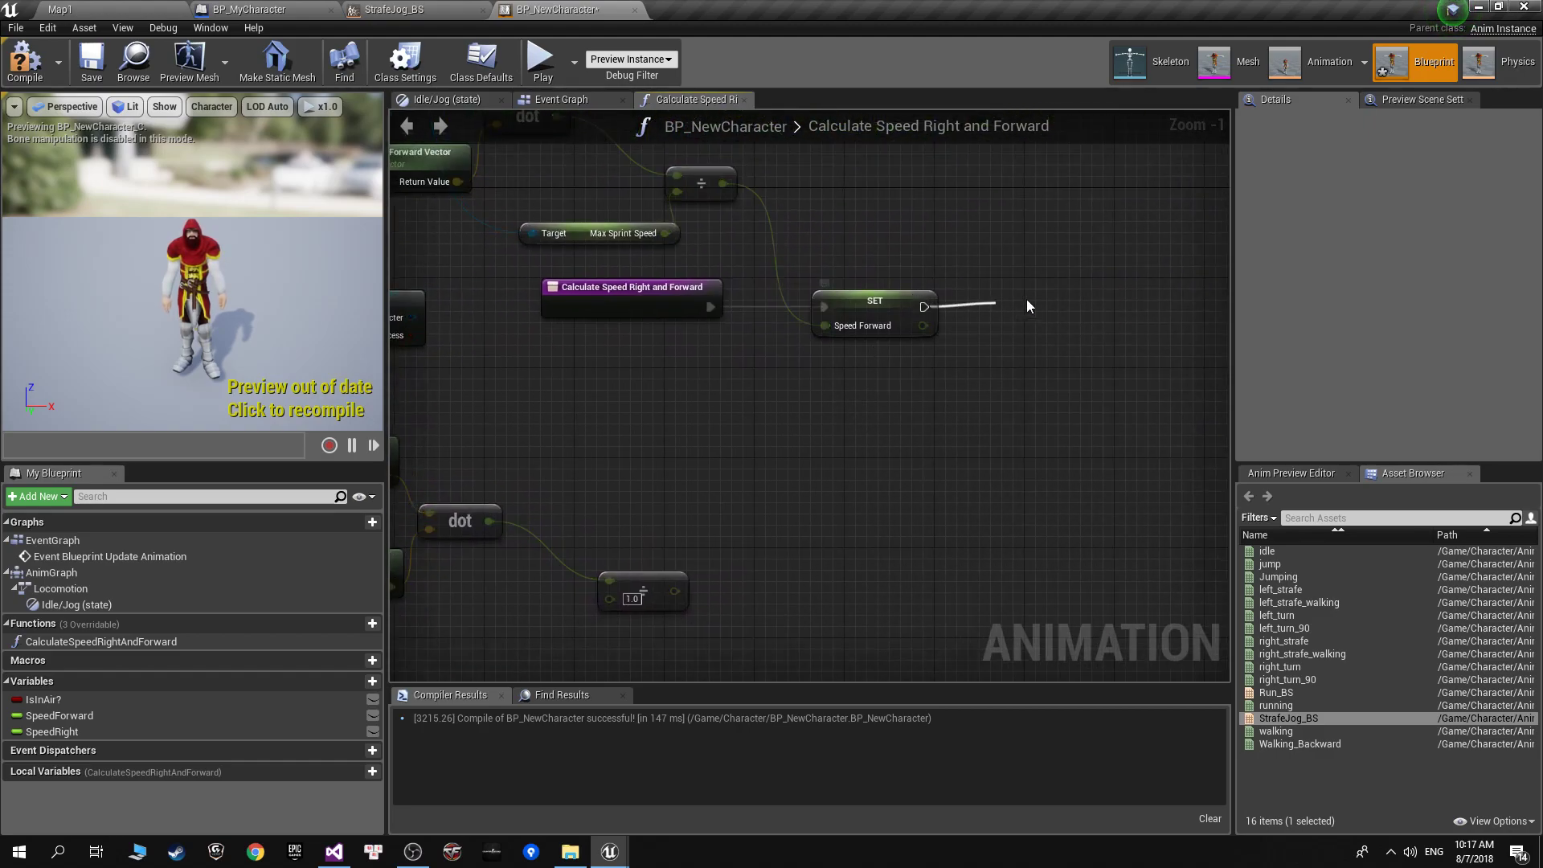
left_click_drag(925, 307, 1026, 299)
type("set spe")
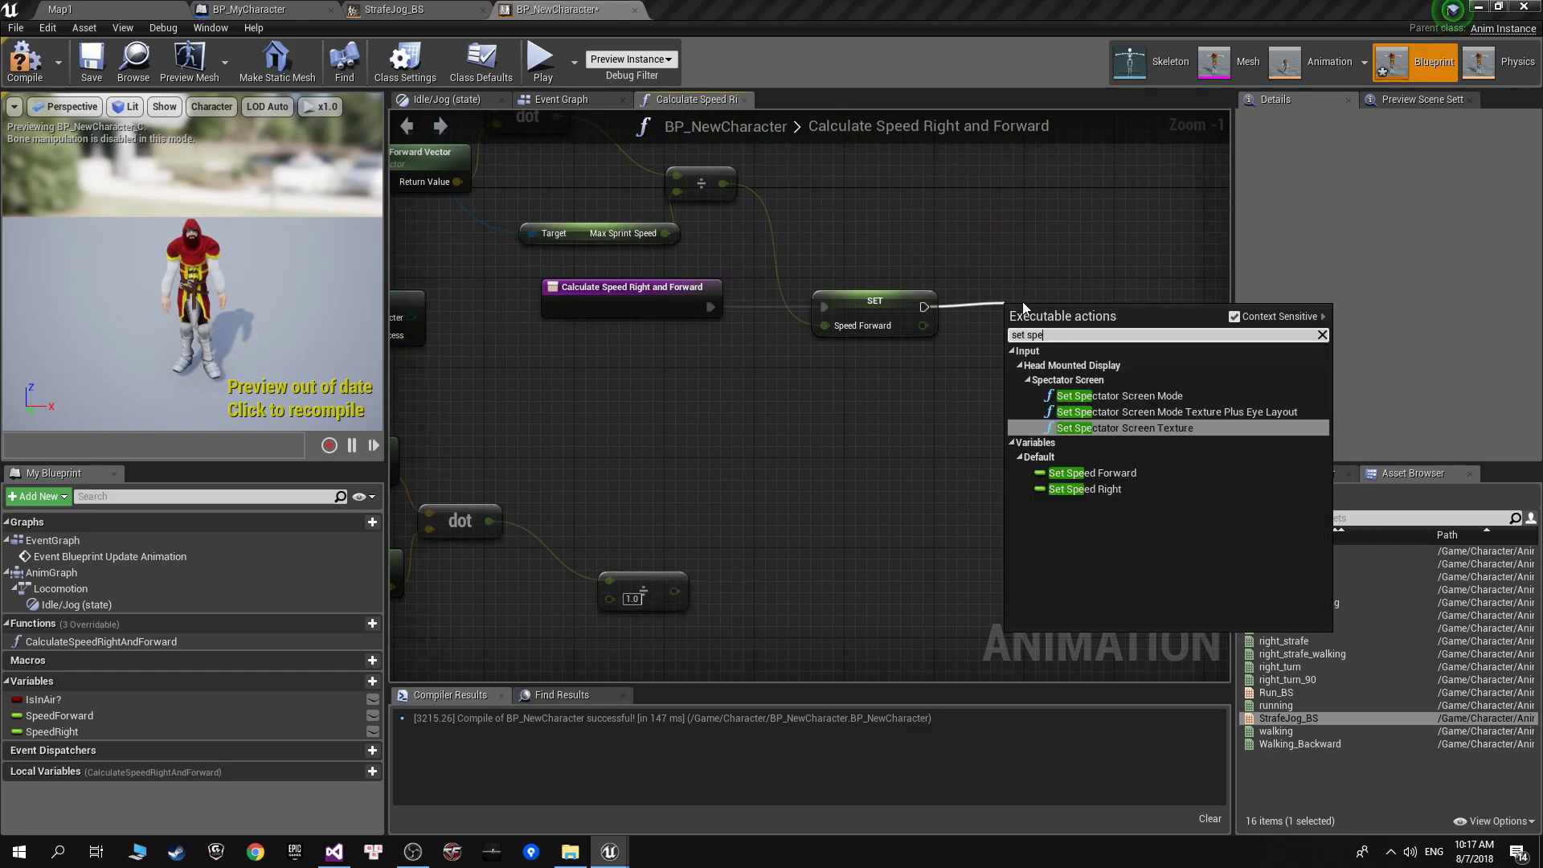
left_click(1089, 489)
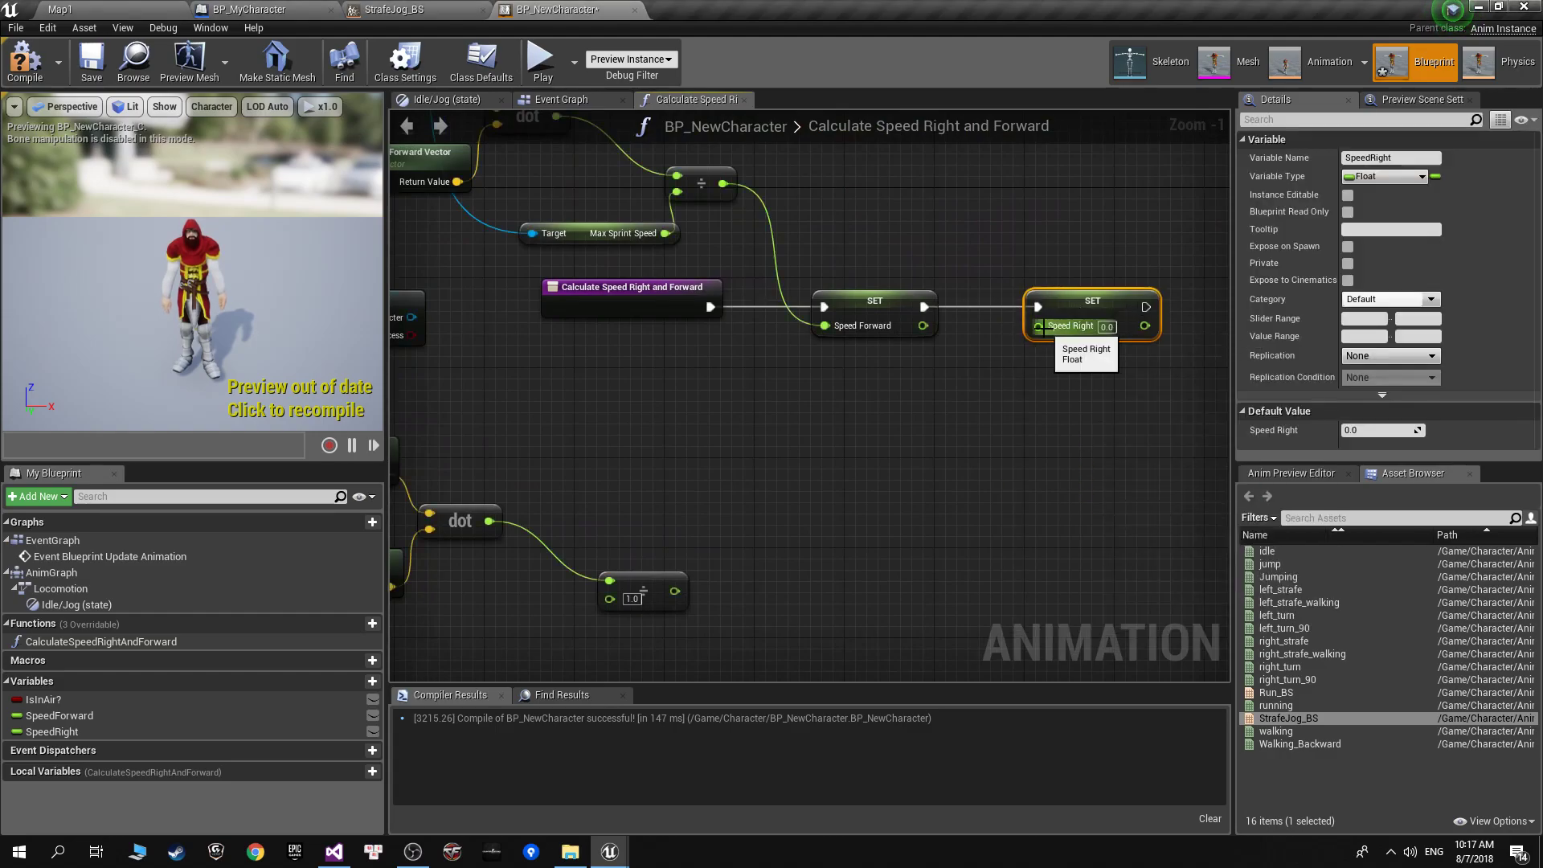
right_click_drag(901, 502, 1021, 505)
right_click_drag(818, 593, 1045, 554)
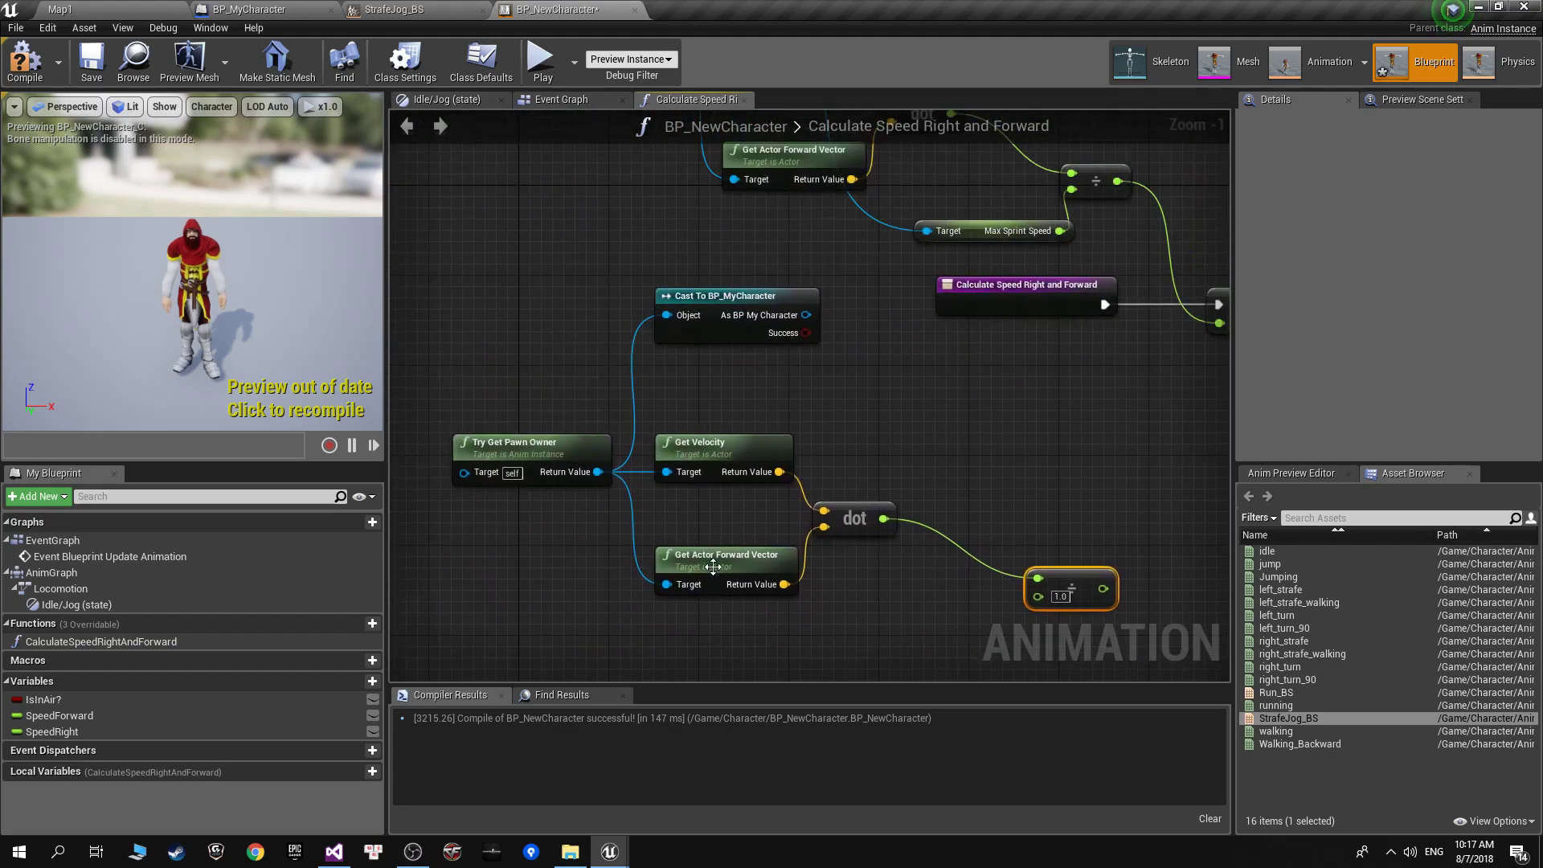
Replace the duplicate Forward Vector node with Get Actor Right Vector from the pawn owner.
left_click(713, 566)
key("Delete")
left_click_drag(597, 472, 663, 552)
type("get")
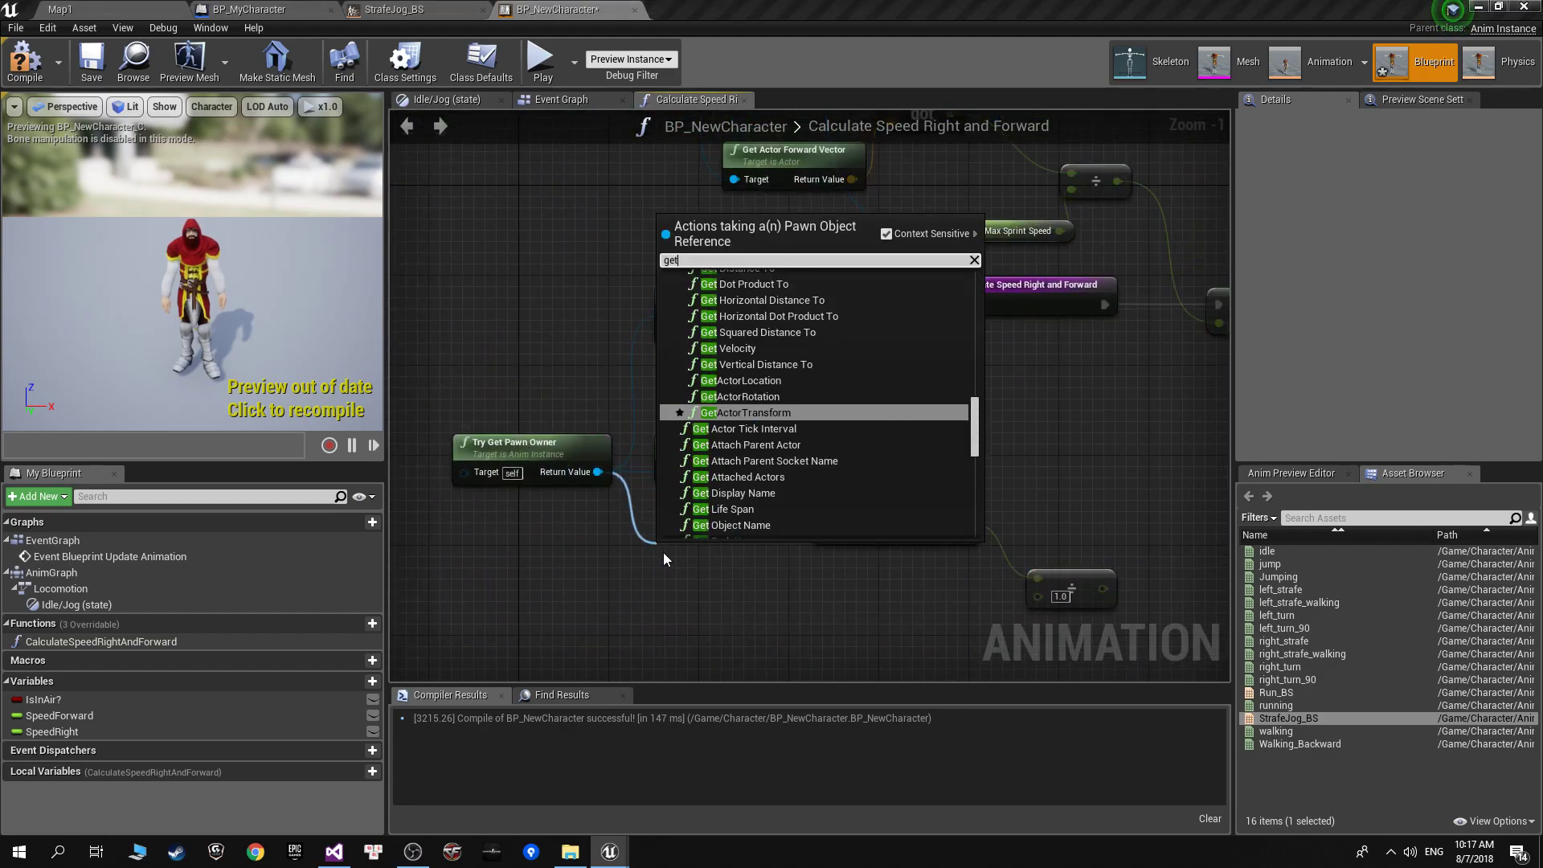
type(" actor right")
key("Return")
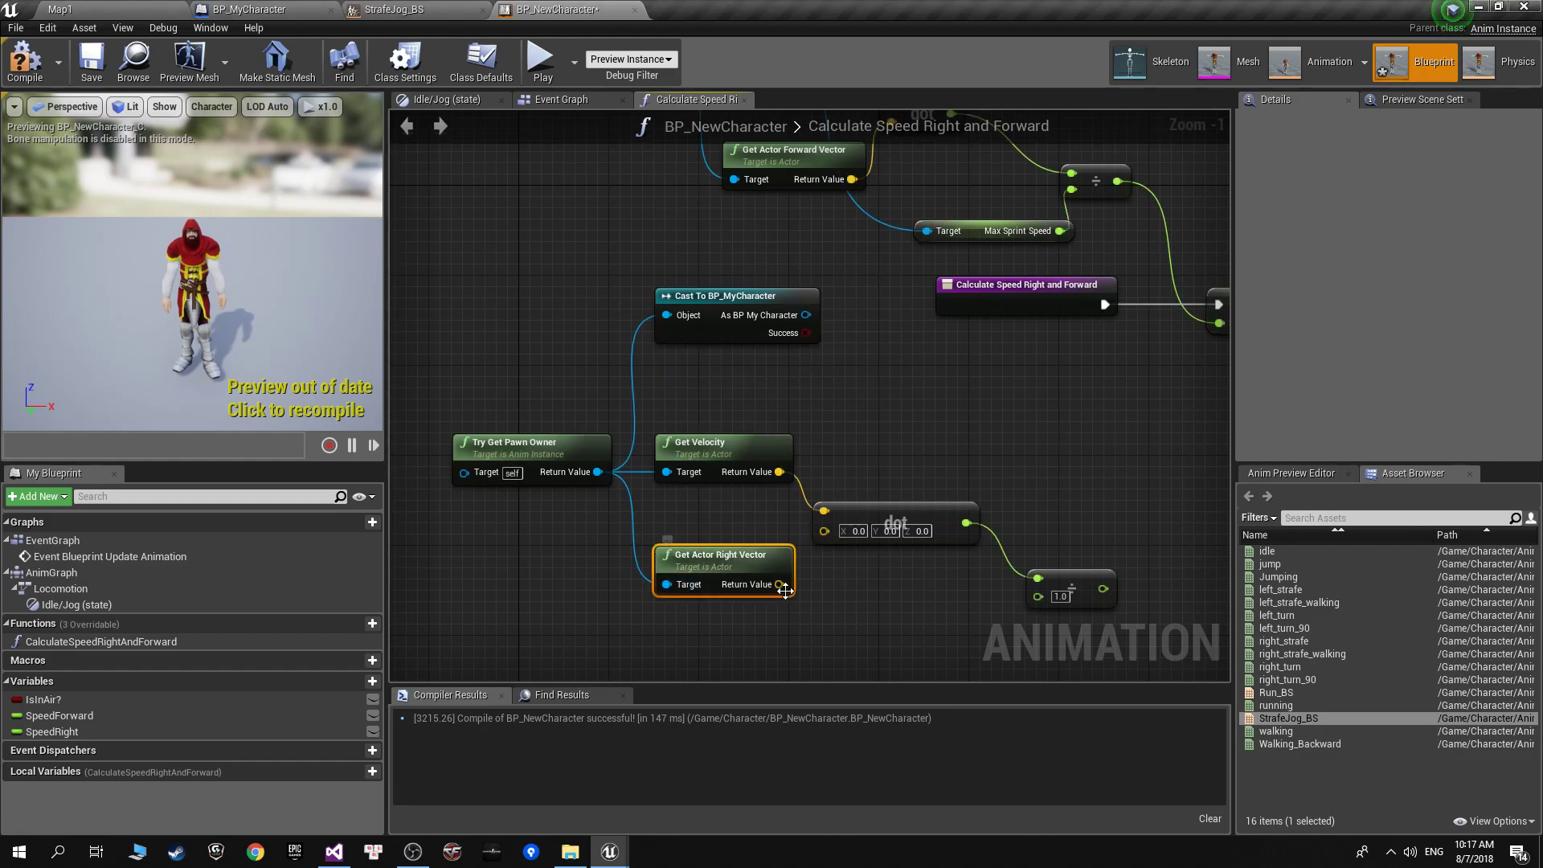
Feed the divided dot-product result into SET Speed Right and reposition the lower cast node.
right_click_drag(905, 610, 793, 562)
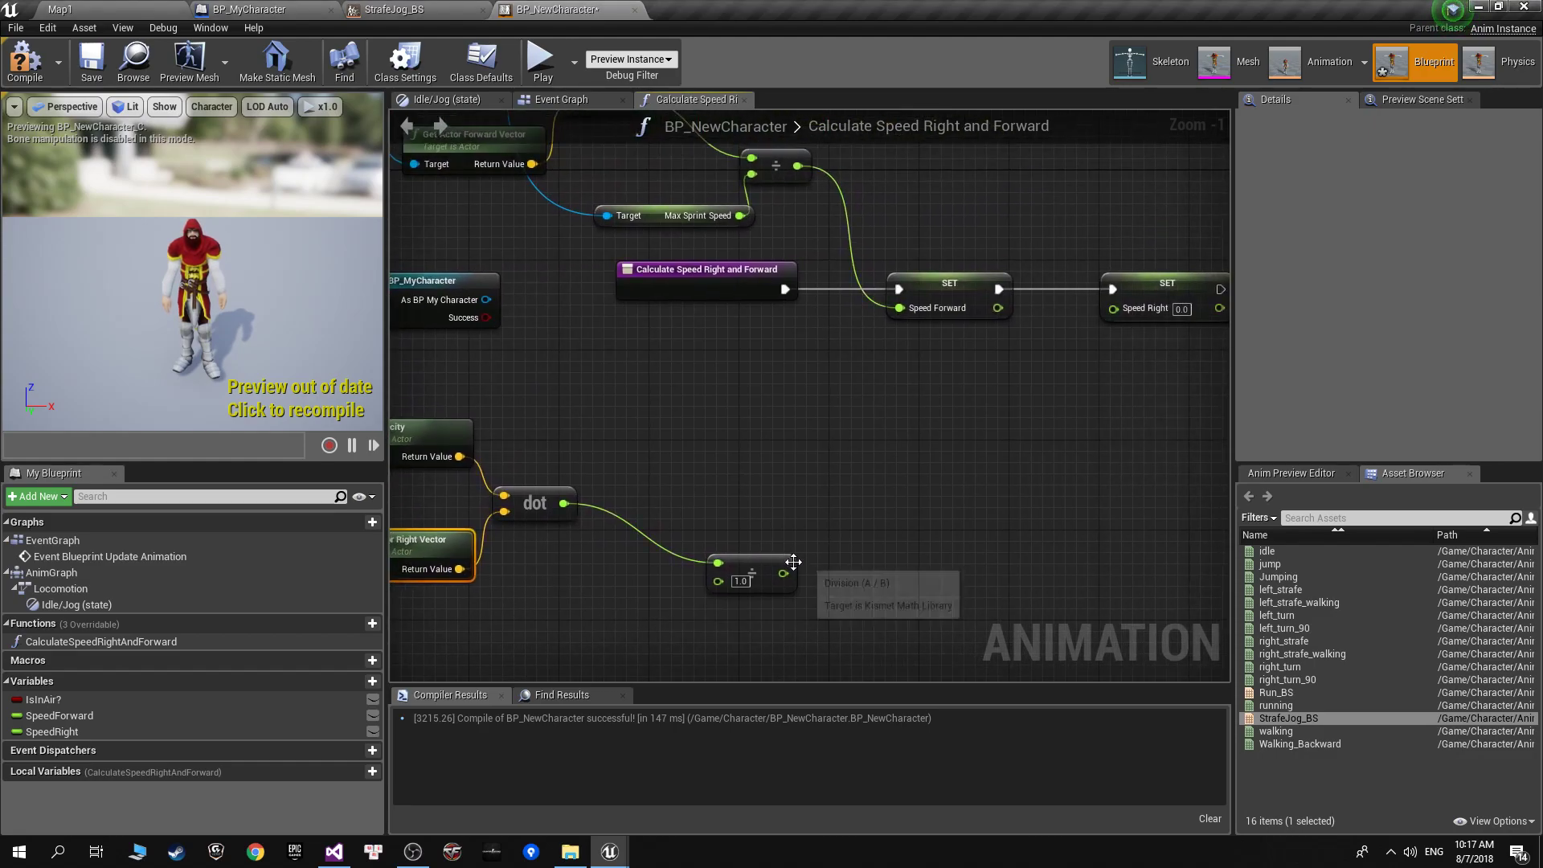
left_click_drag(1123, 308, 1115, 308)
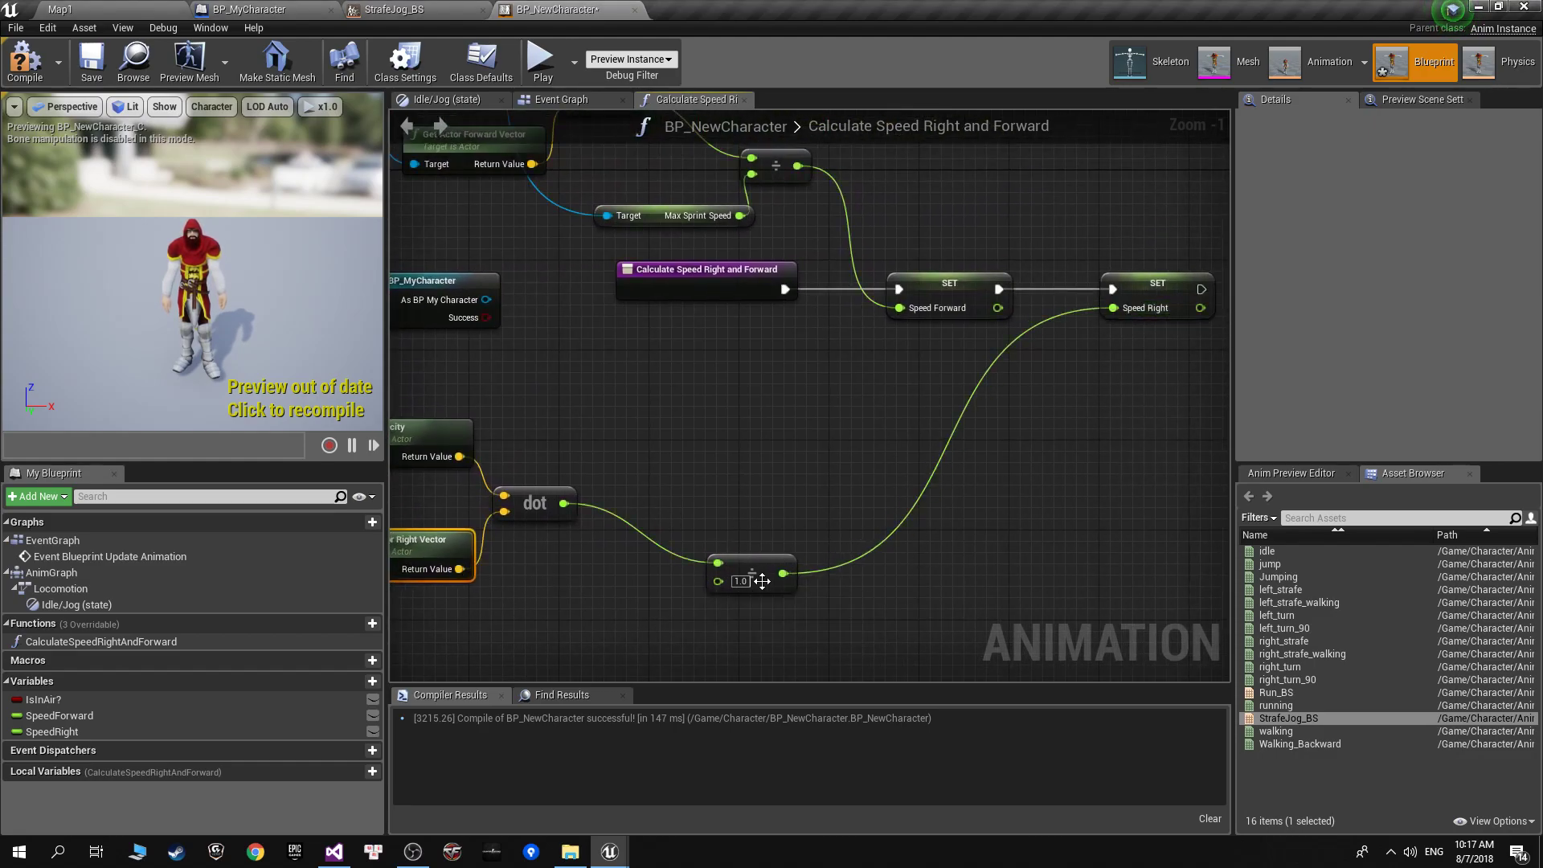
right_click_drag(762, 581, 880, 853)
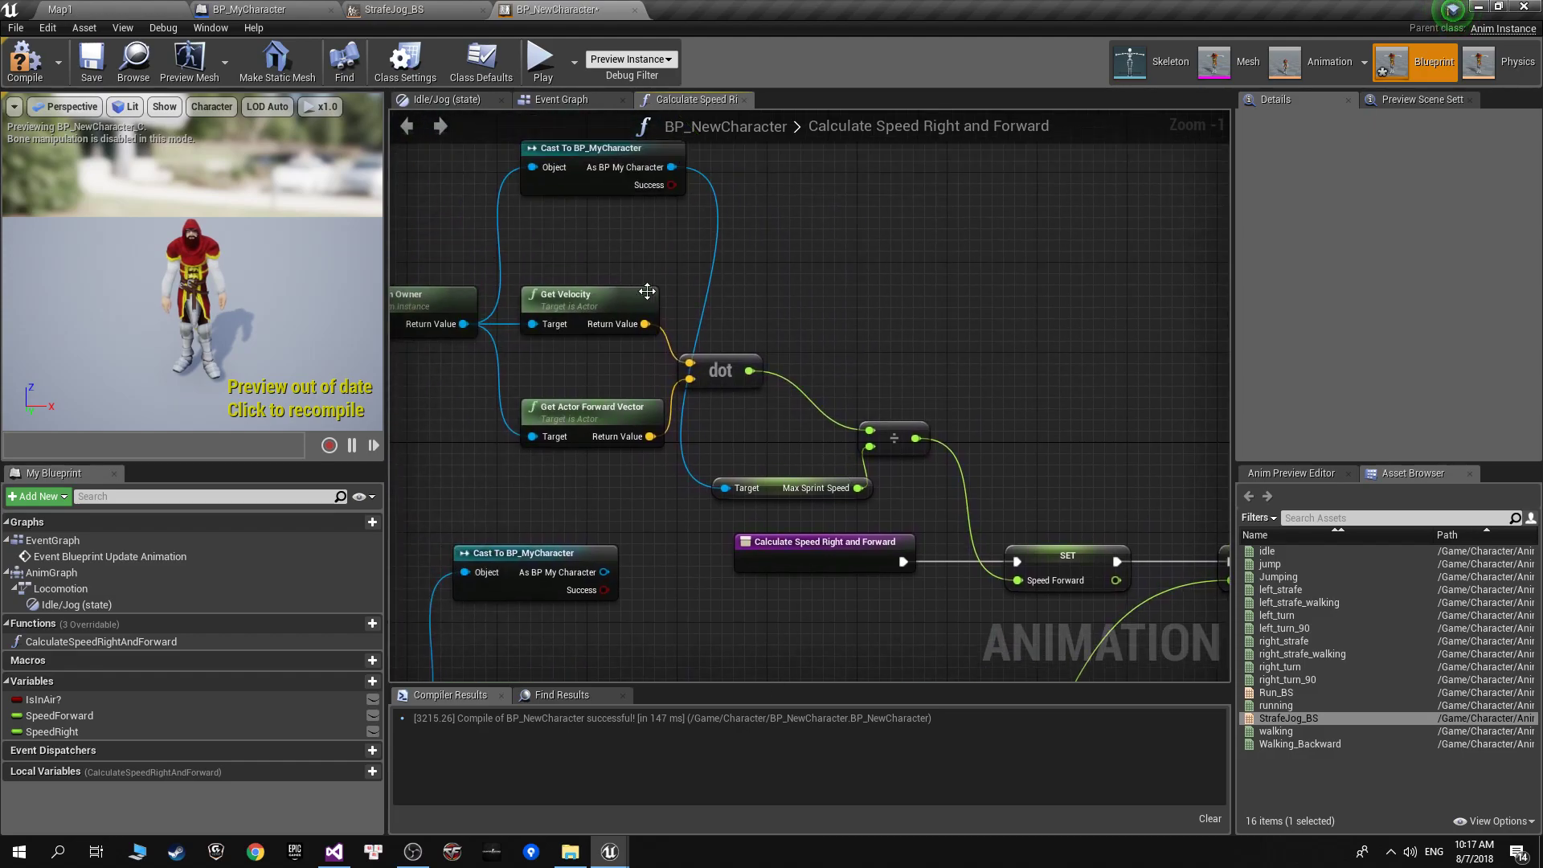
right_click_drag(568, 541, 620, 261)
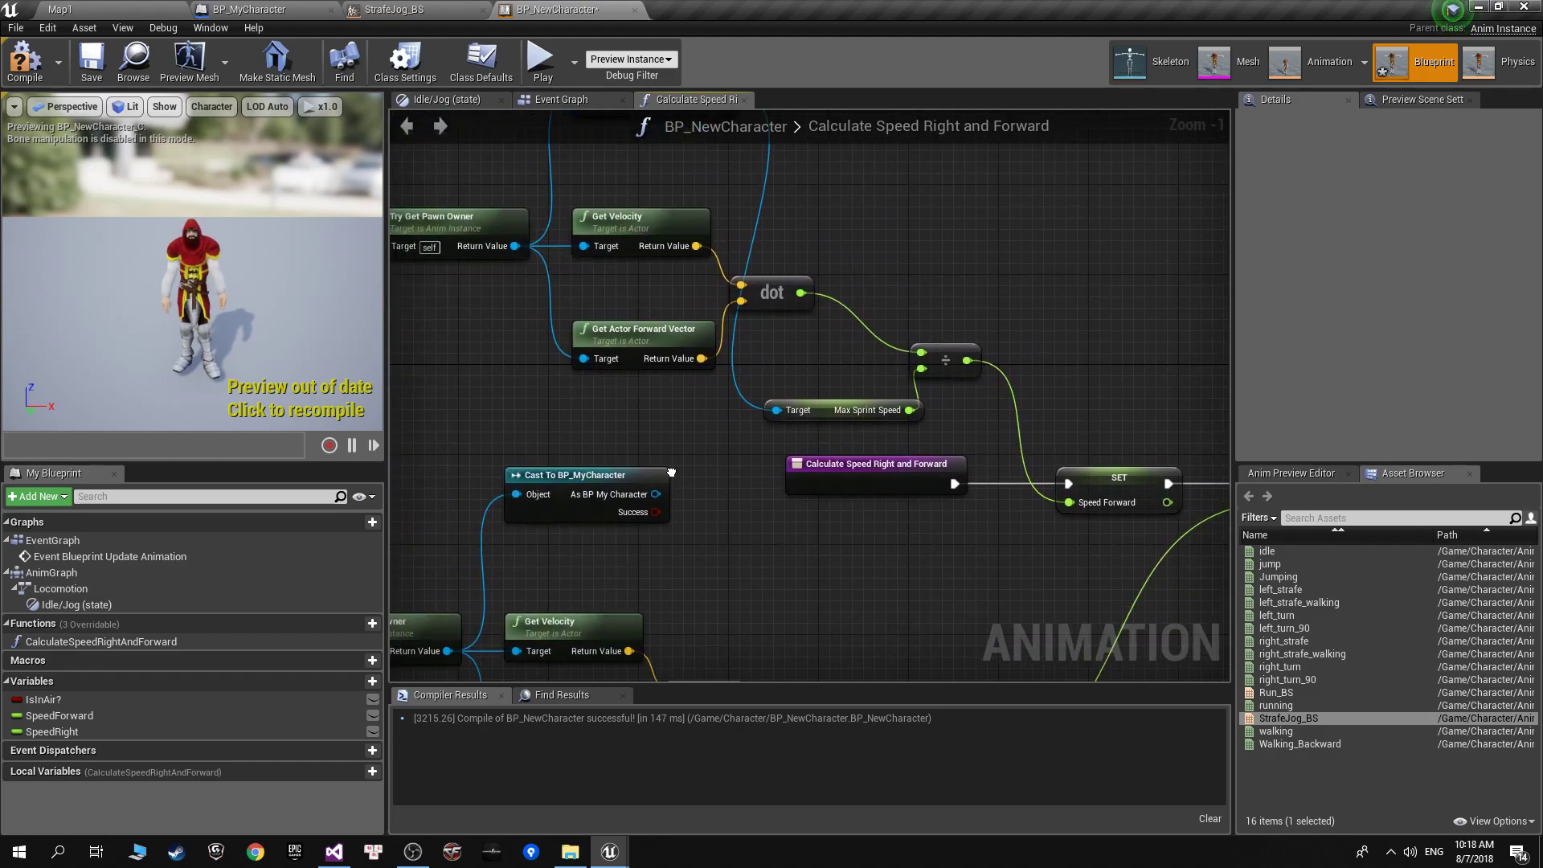
left_click_drag(621, 260, 621, 641)
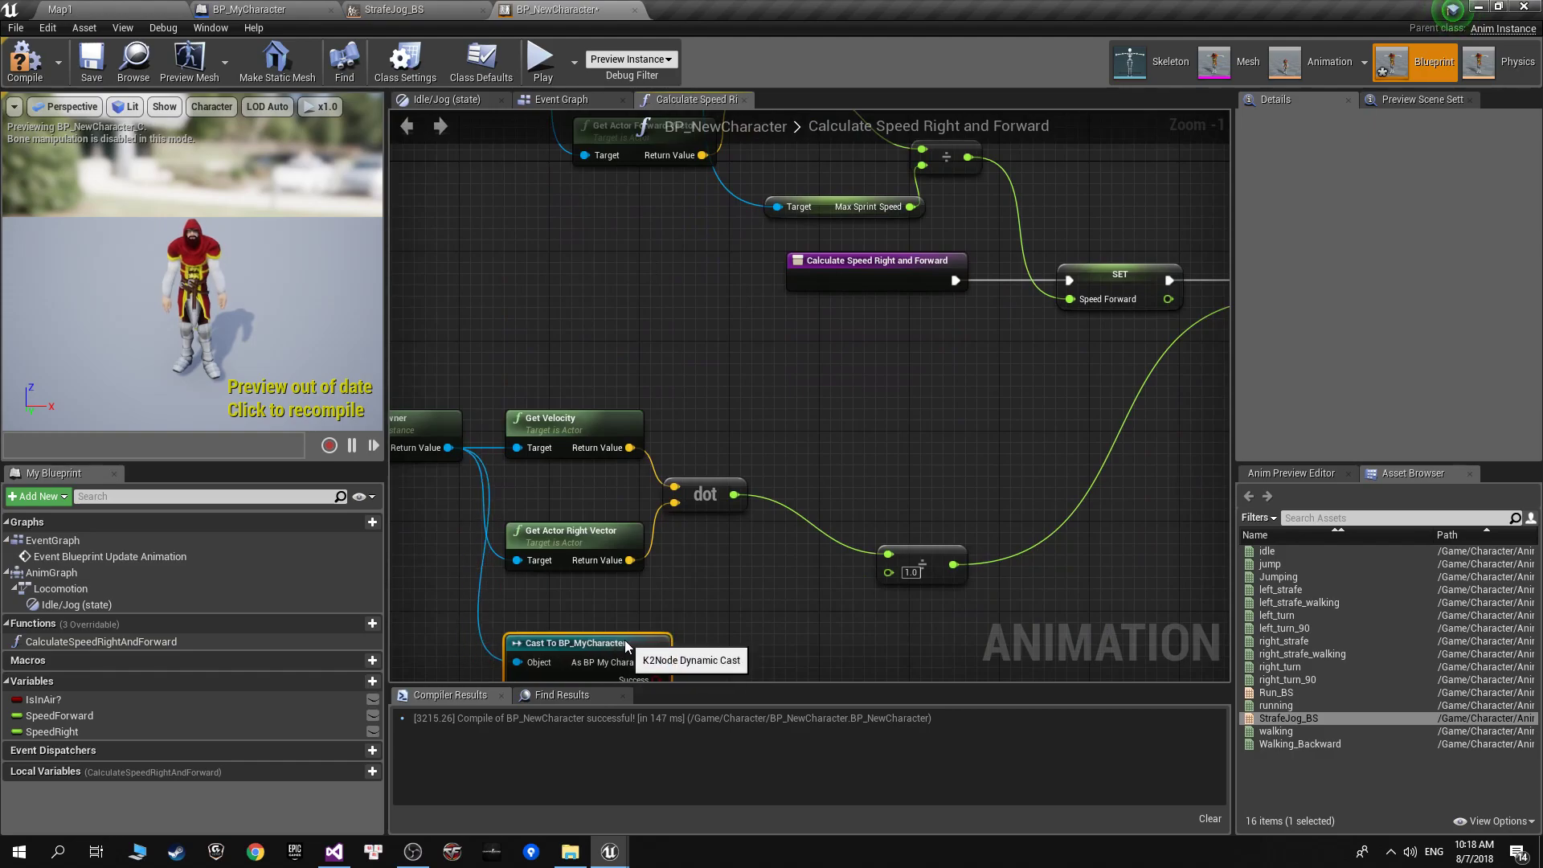
right_click_drag(624, 640, 667, 567)
Add Get Max Sprint Speed from the cast character and use it as the divisor.
left_click_drag(696, 569, 732, 561)
type("get max walk")
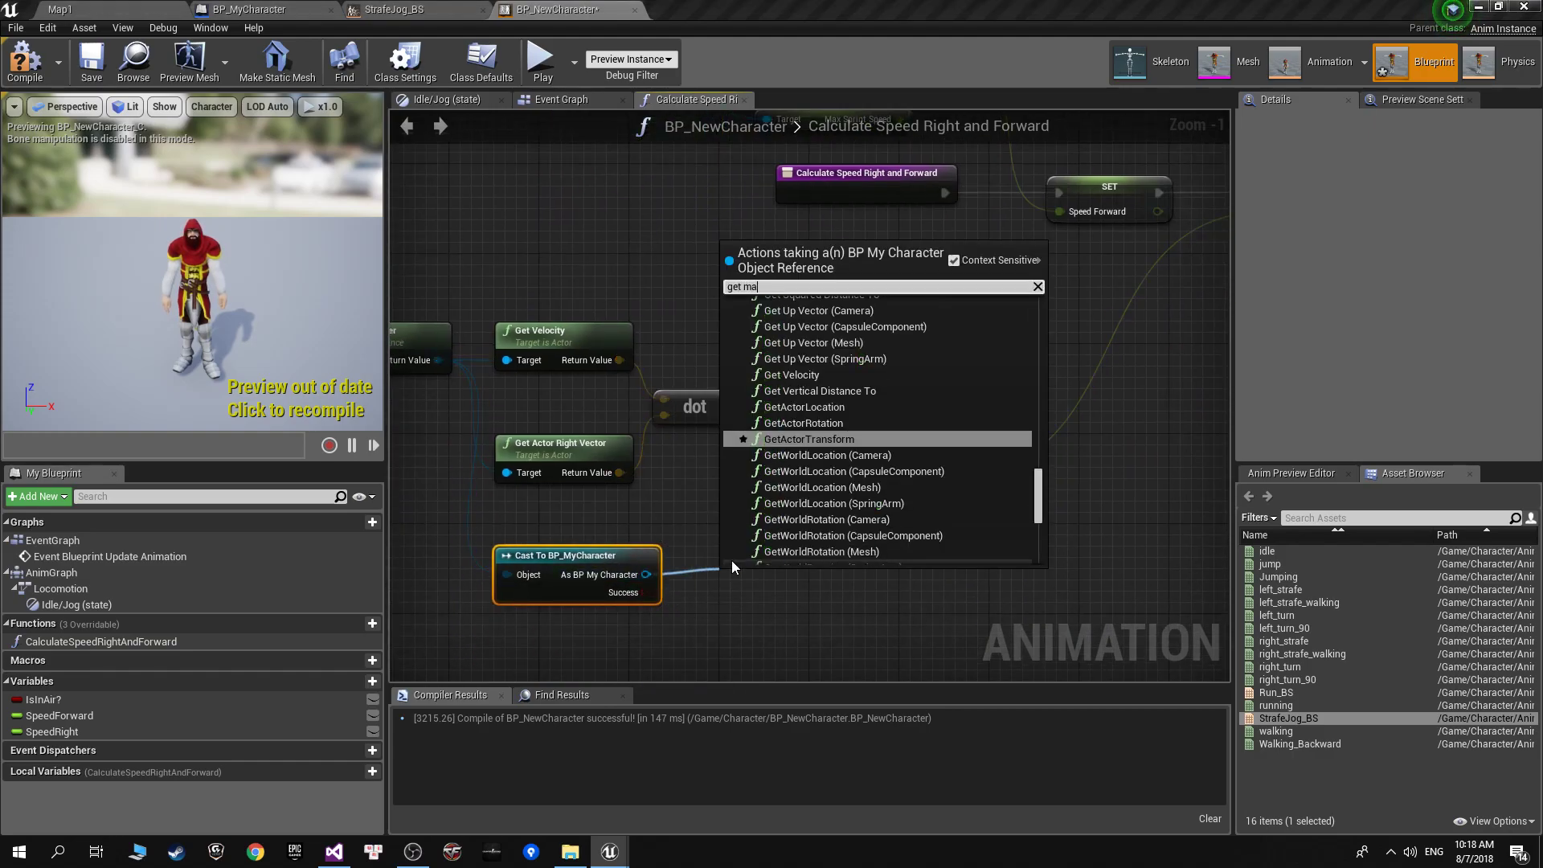
key("BackSpace")
key("BackSpace")
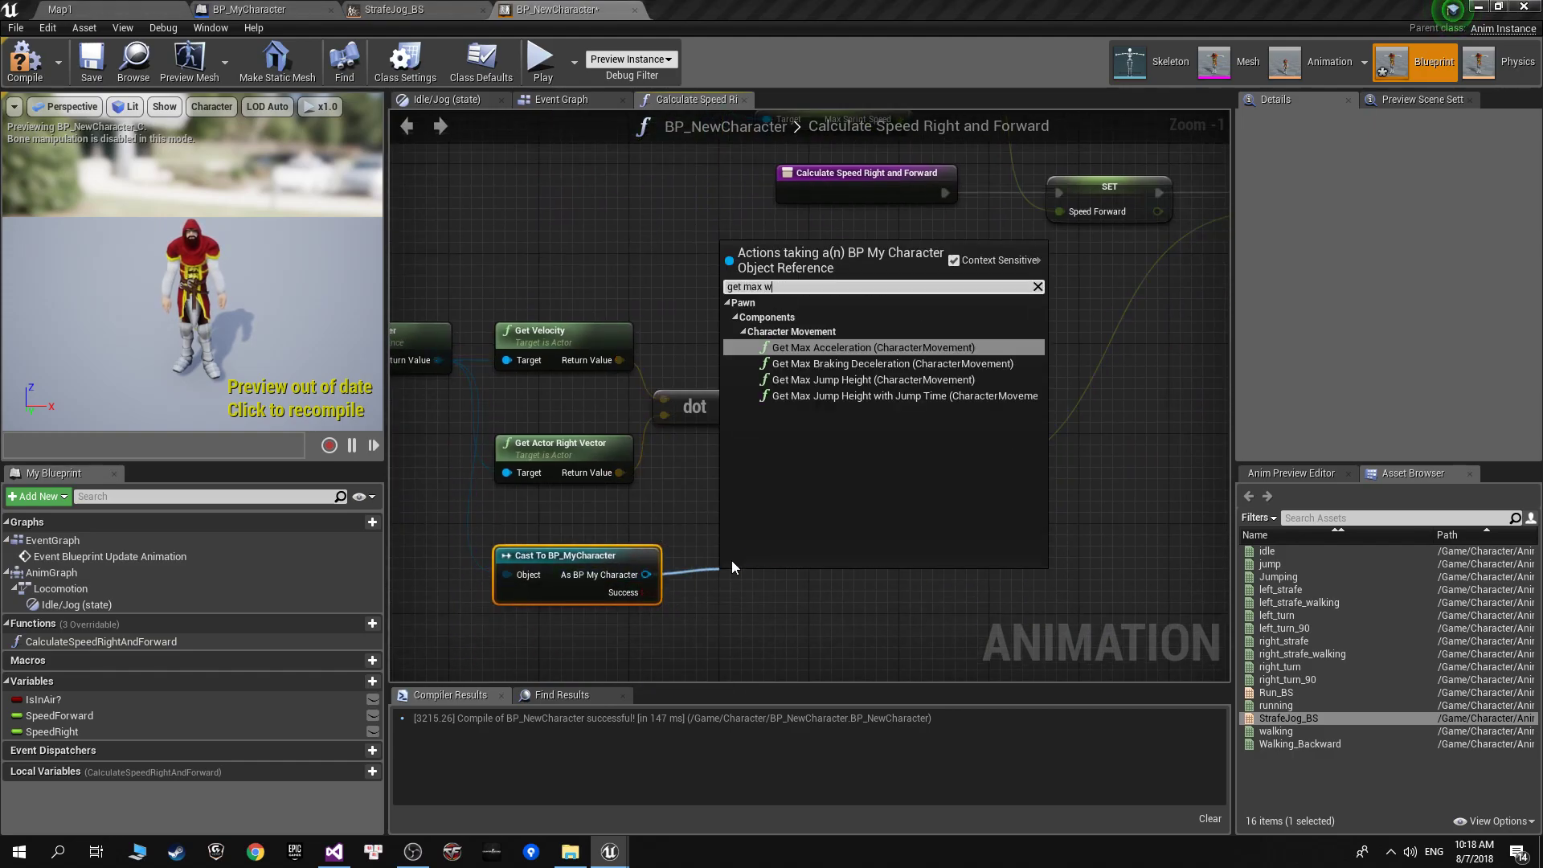
key("BackSpace")
type("spri")
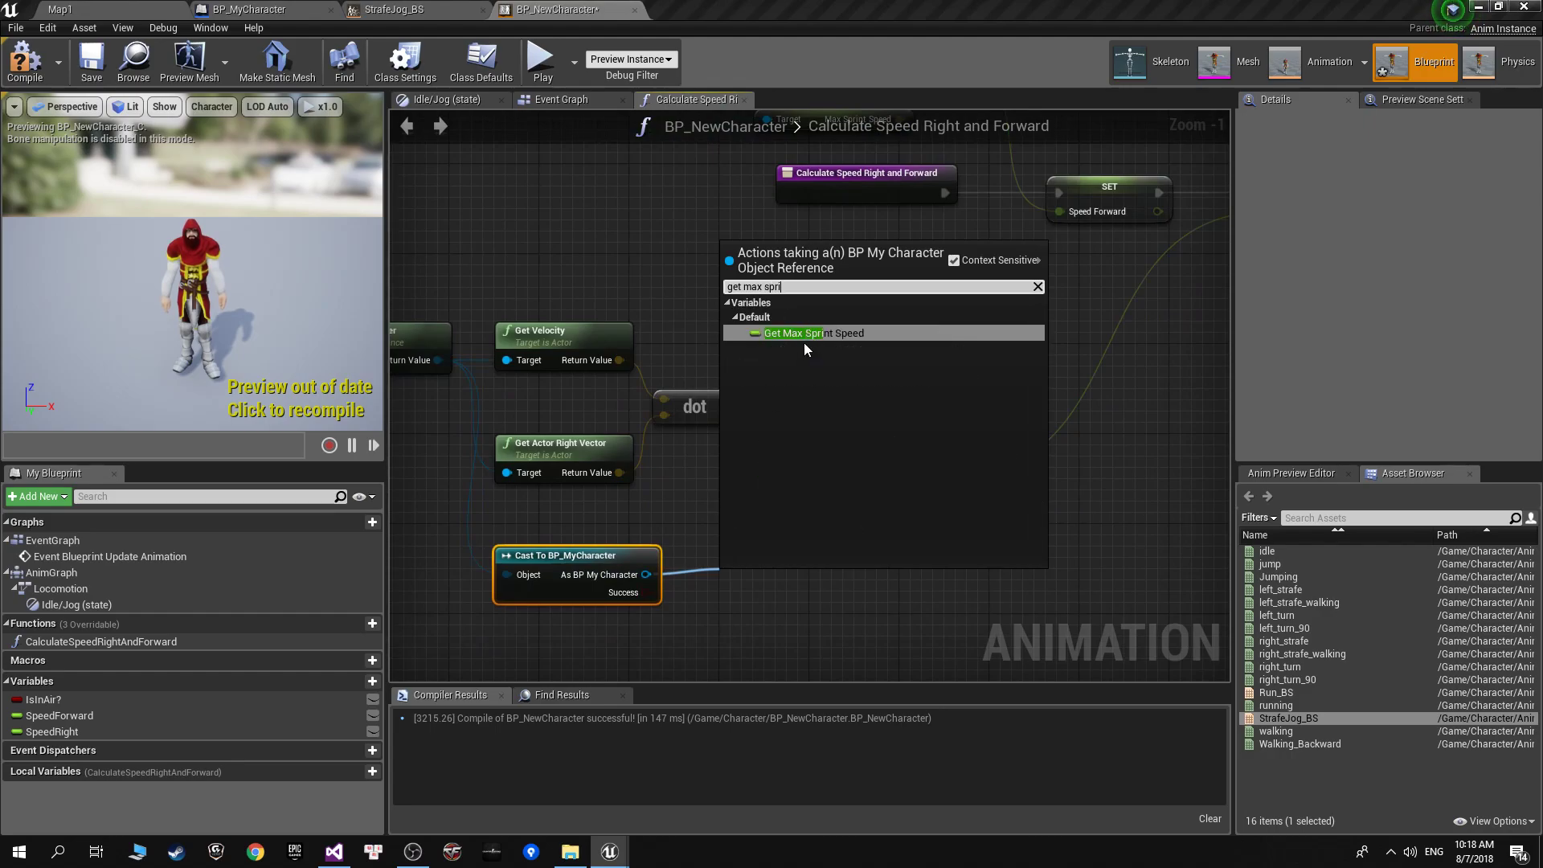
left_click(803, 340)
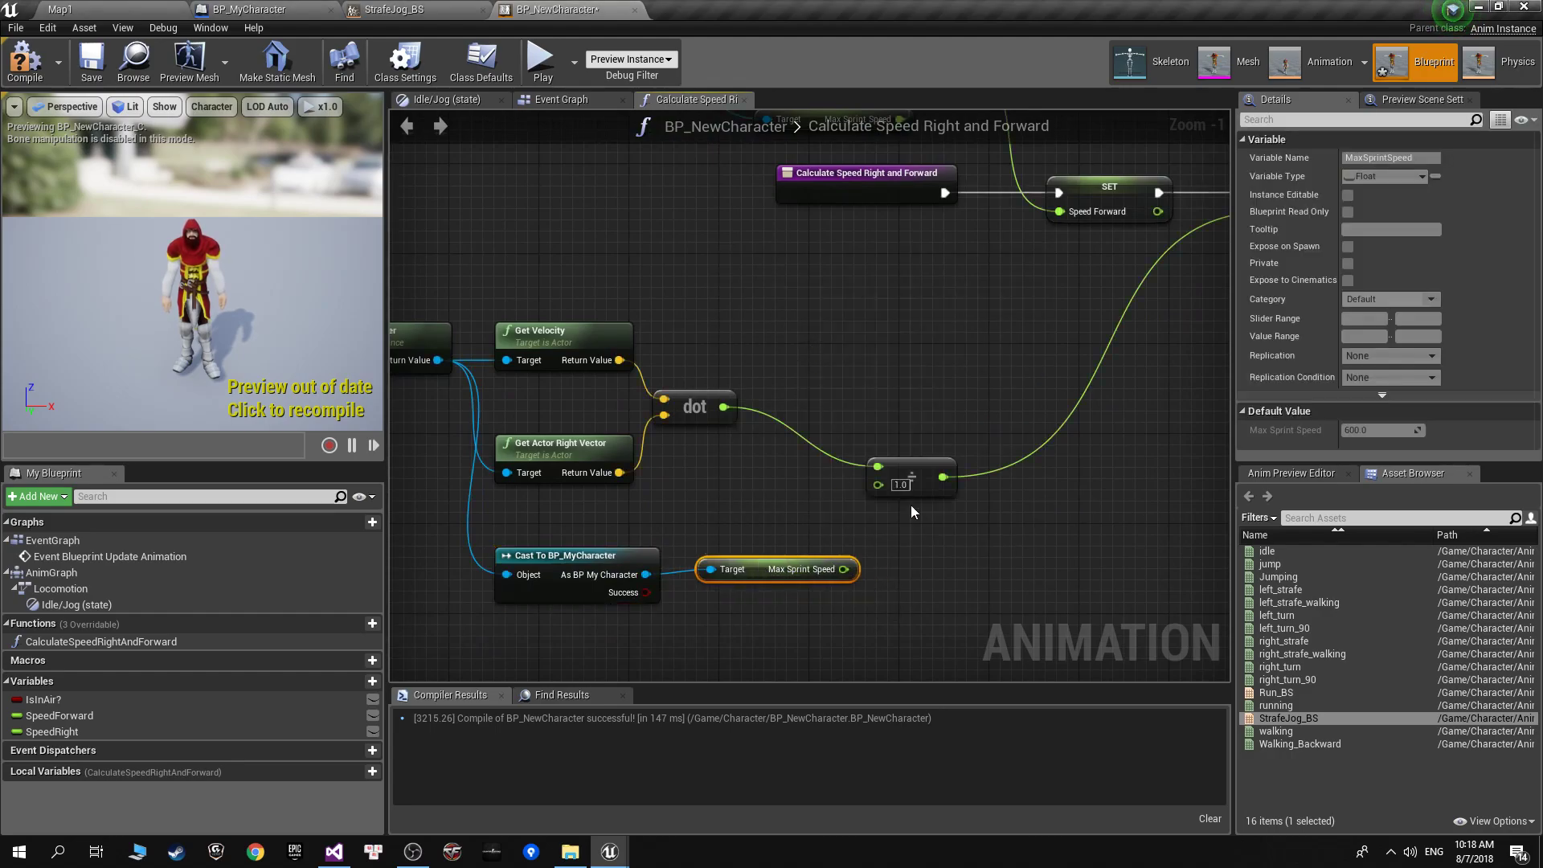
left_click_drag(848, 570, 843, 569)
Compile the animation blueprint, review both SET nodes, and open StrafeJog_BS.
left_click(35, 71)
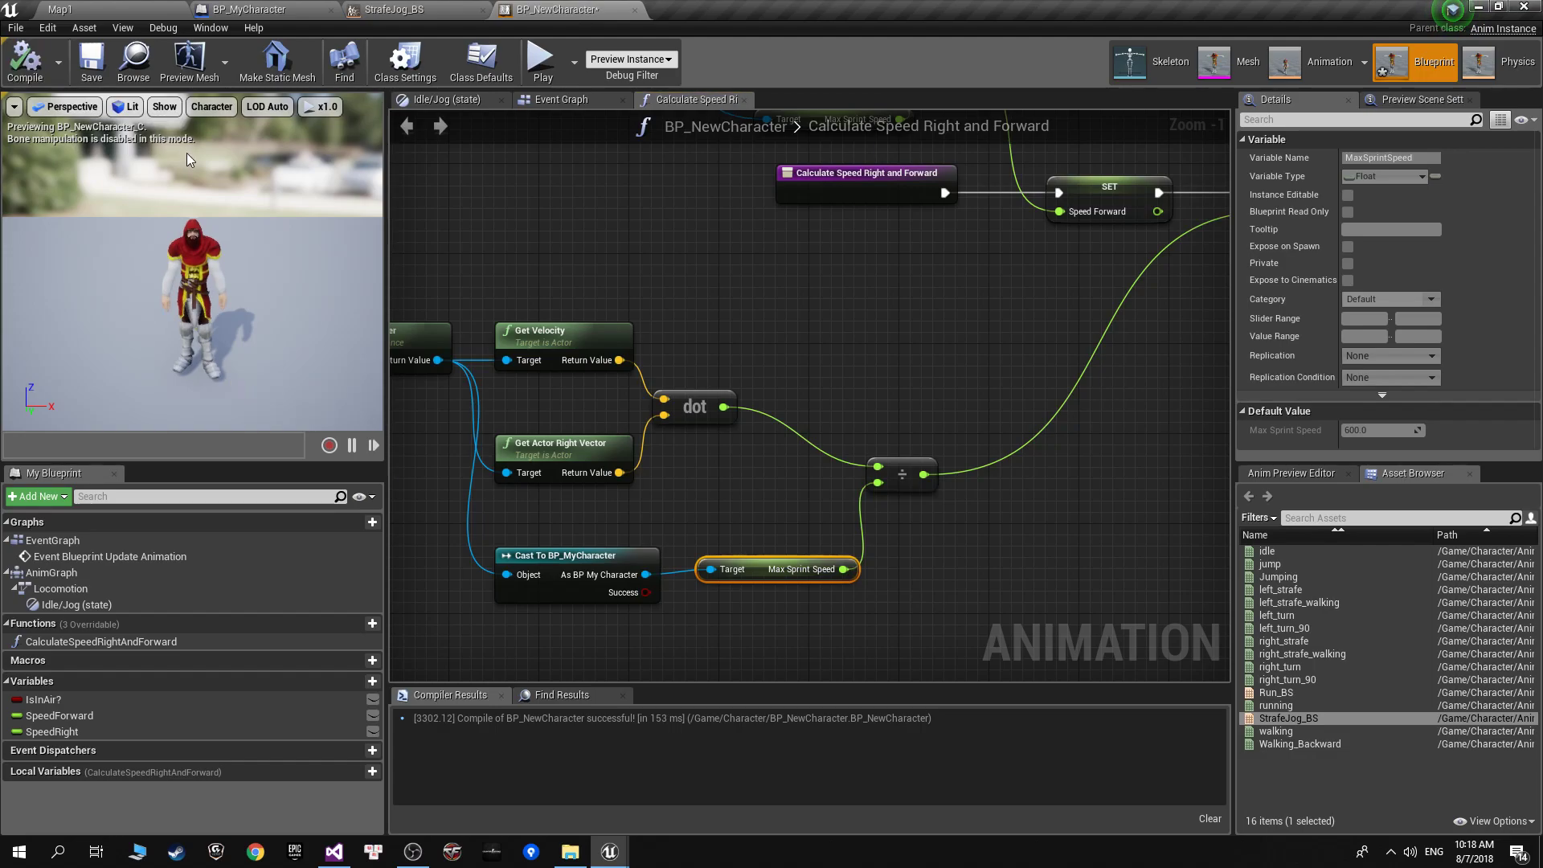
right_click_drag(806, 516, 698, 540)
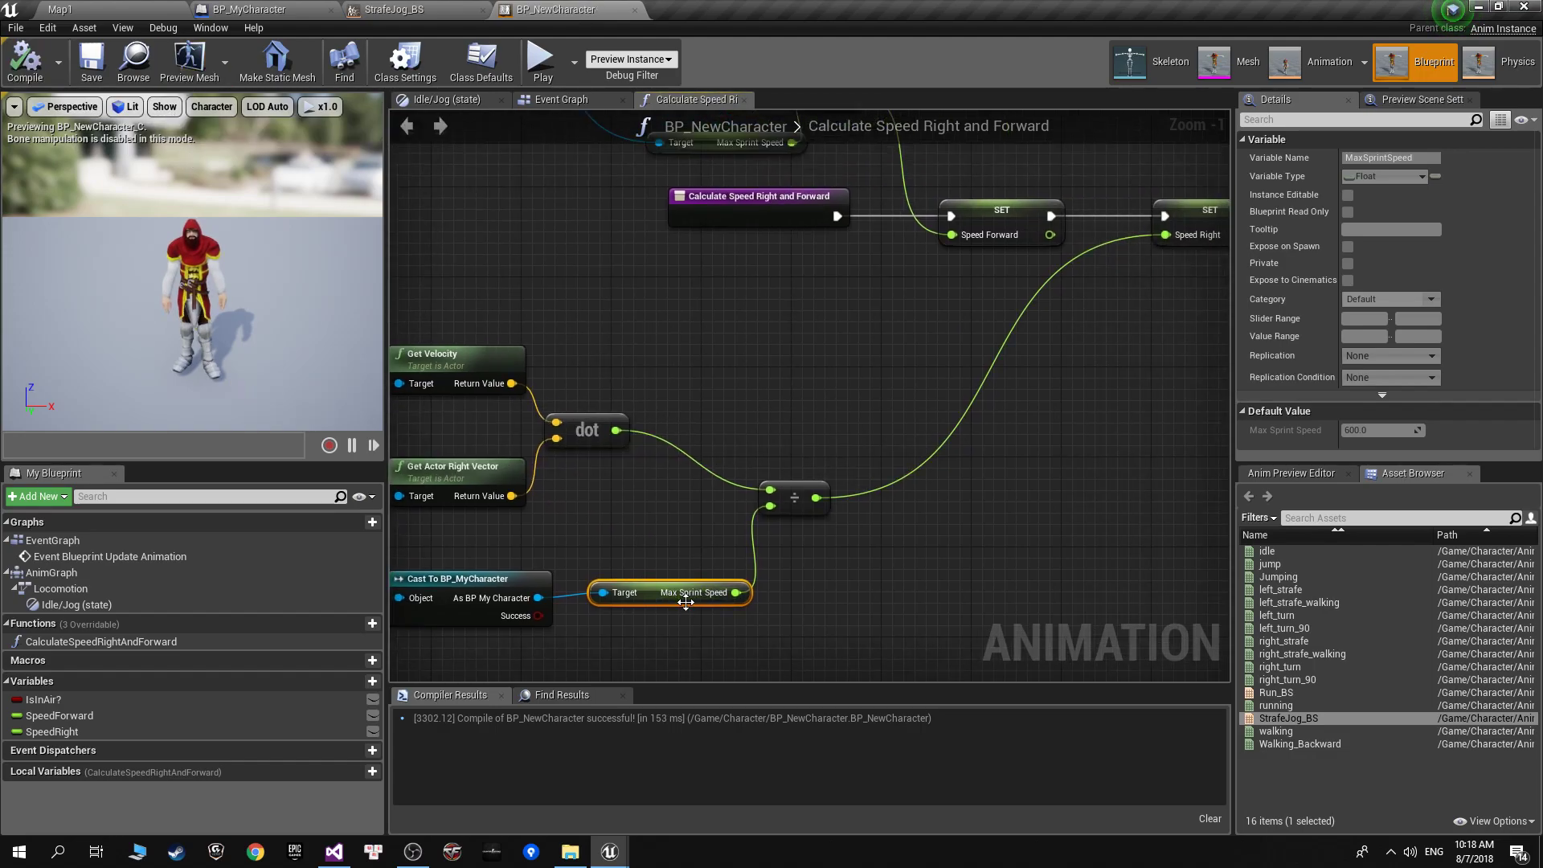
right_click_drag(795, 277, 623, 402)
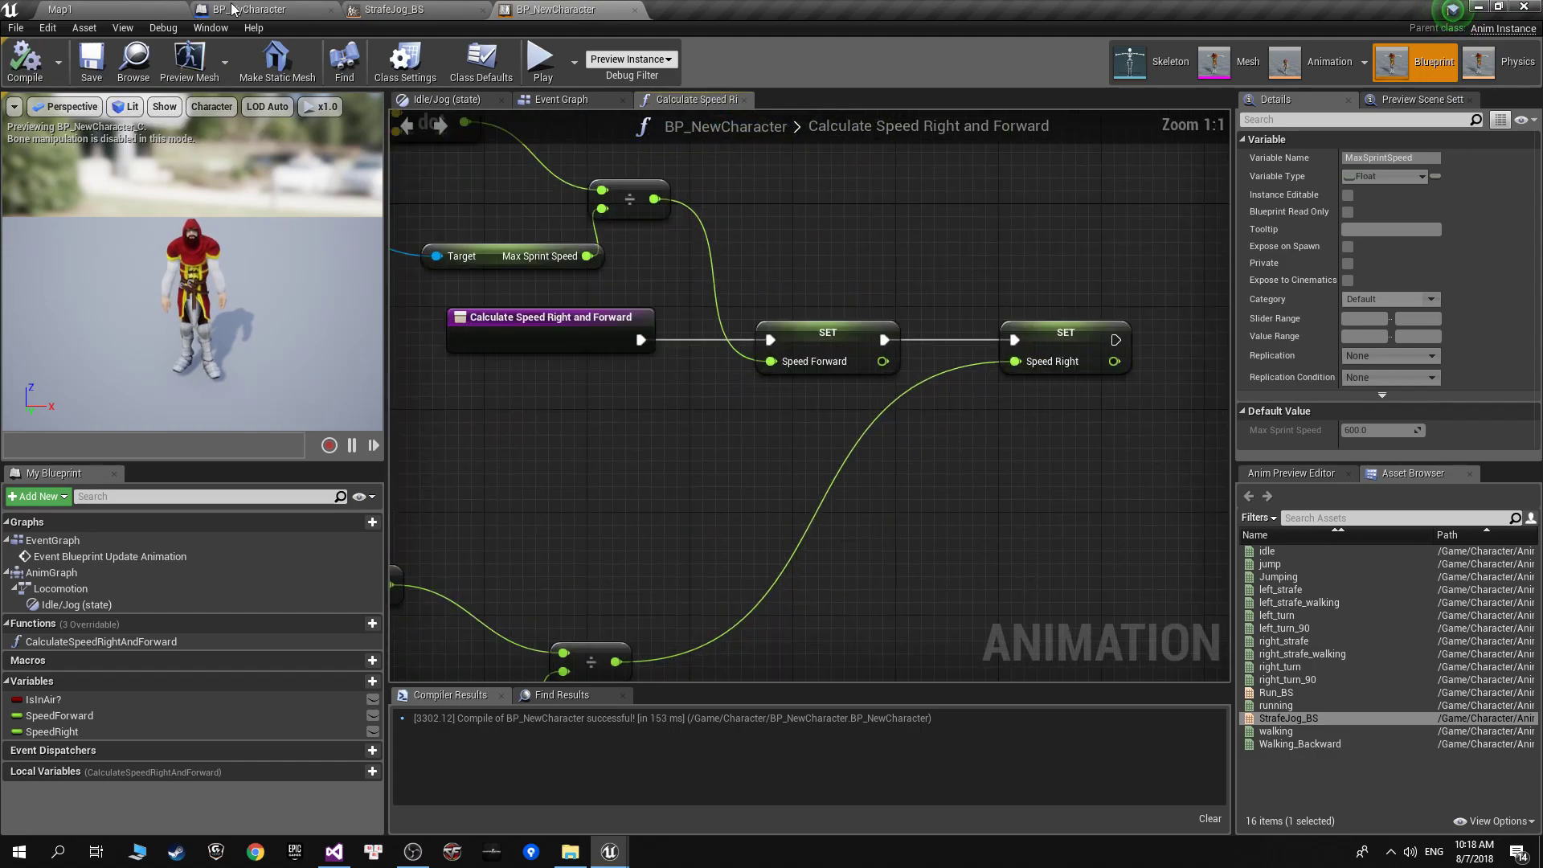
left_click(143, 7)
left_click(554, 9)
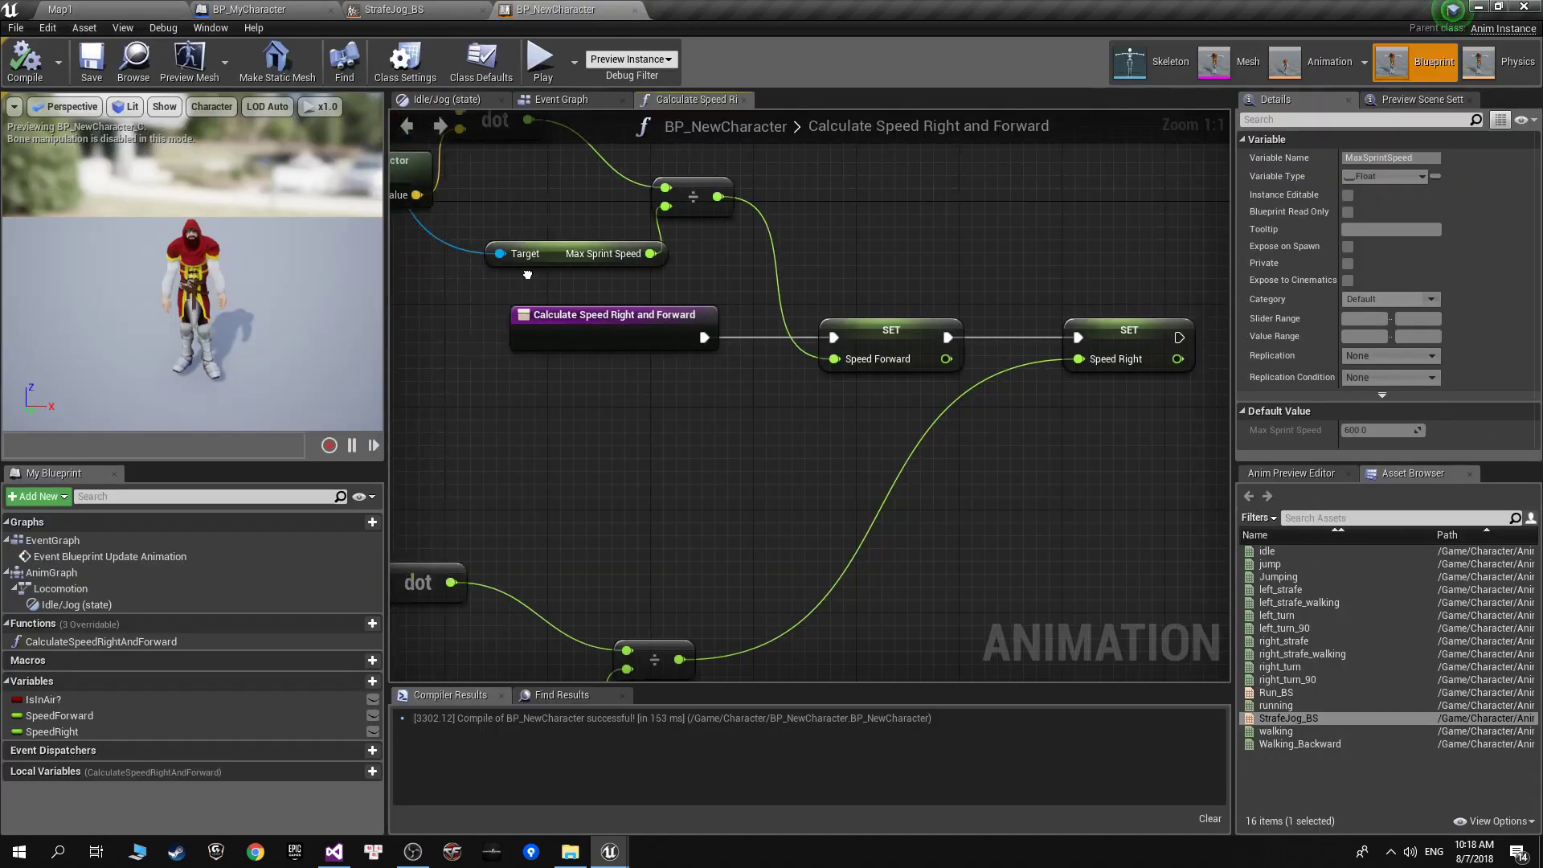
left_click(394, 9)
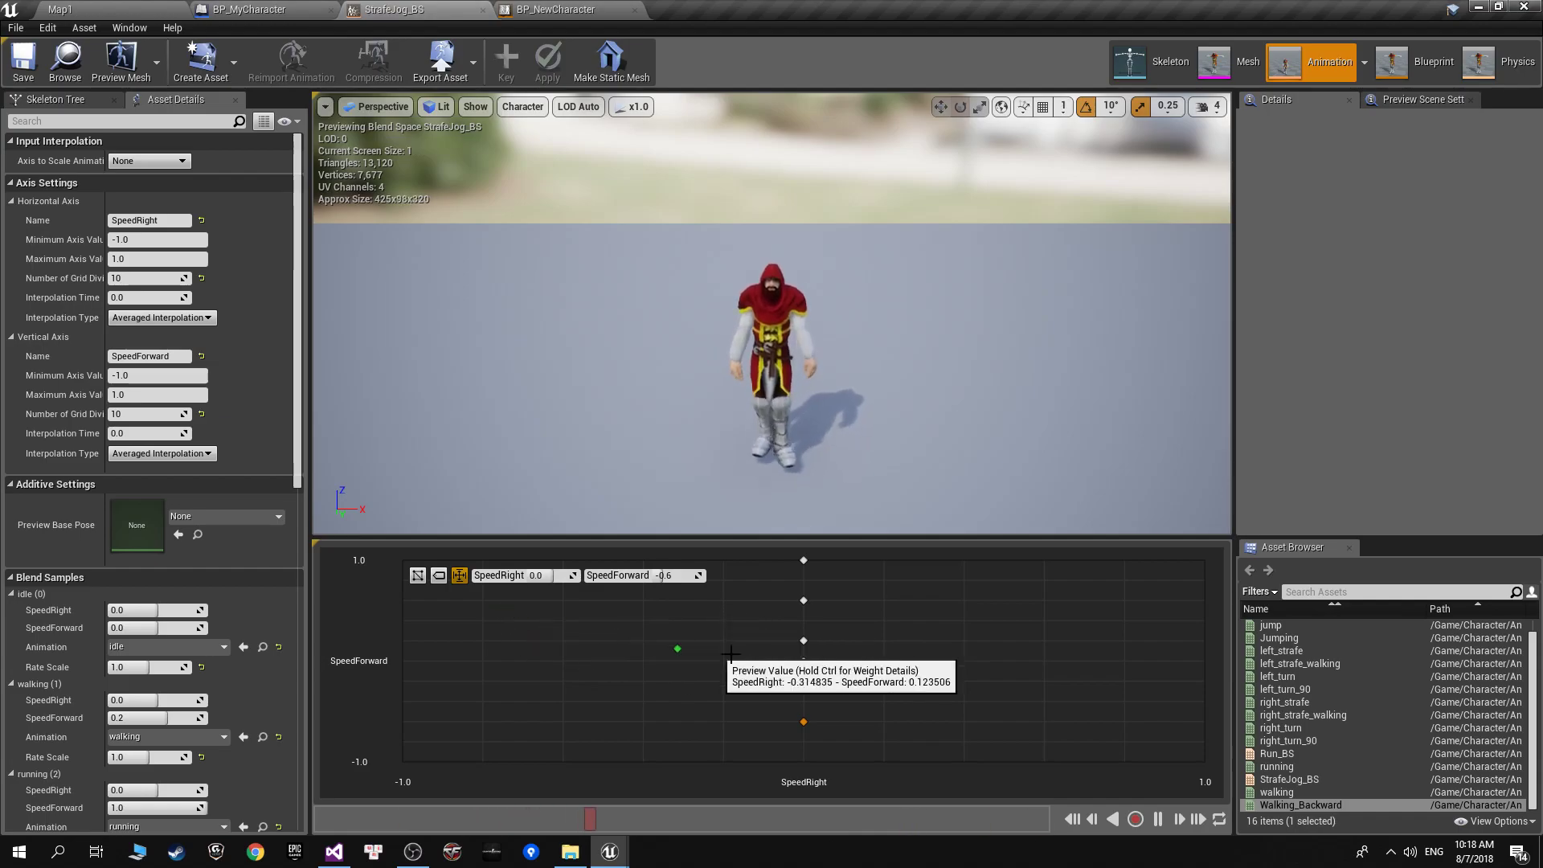
Play Map1 and walk and sprint the knight with W, Shift, S and D, then stop.
left_click(249, 9)
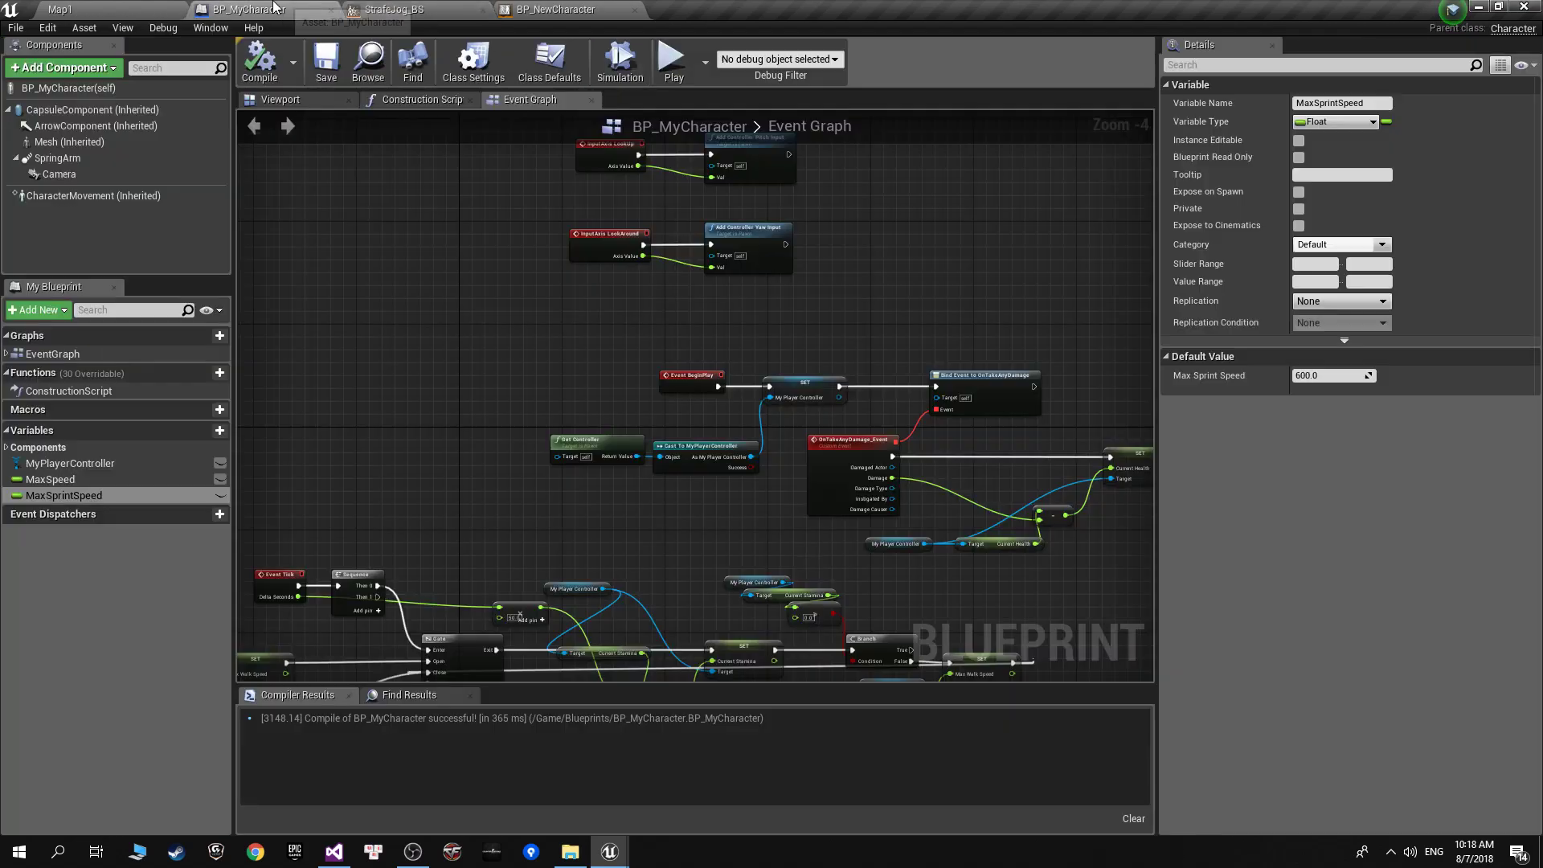
left_click(61, 9)
left_click(798, 74)
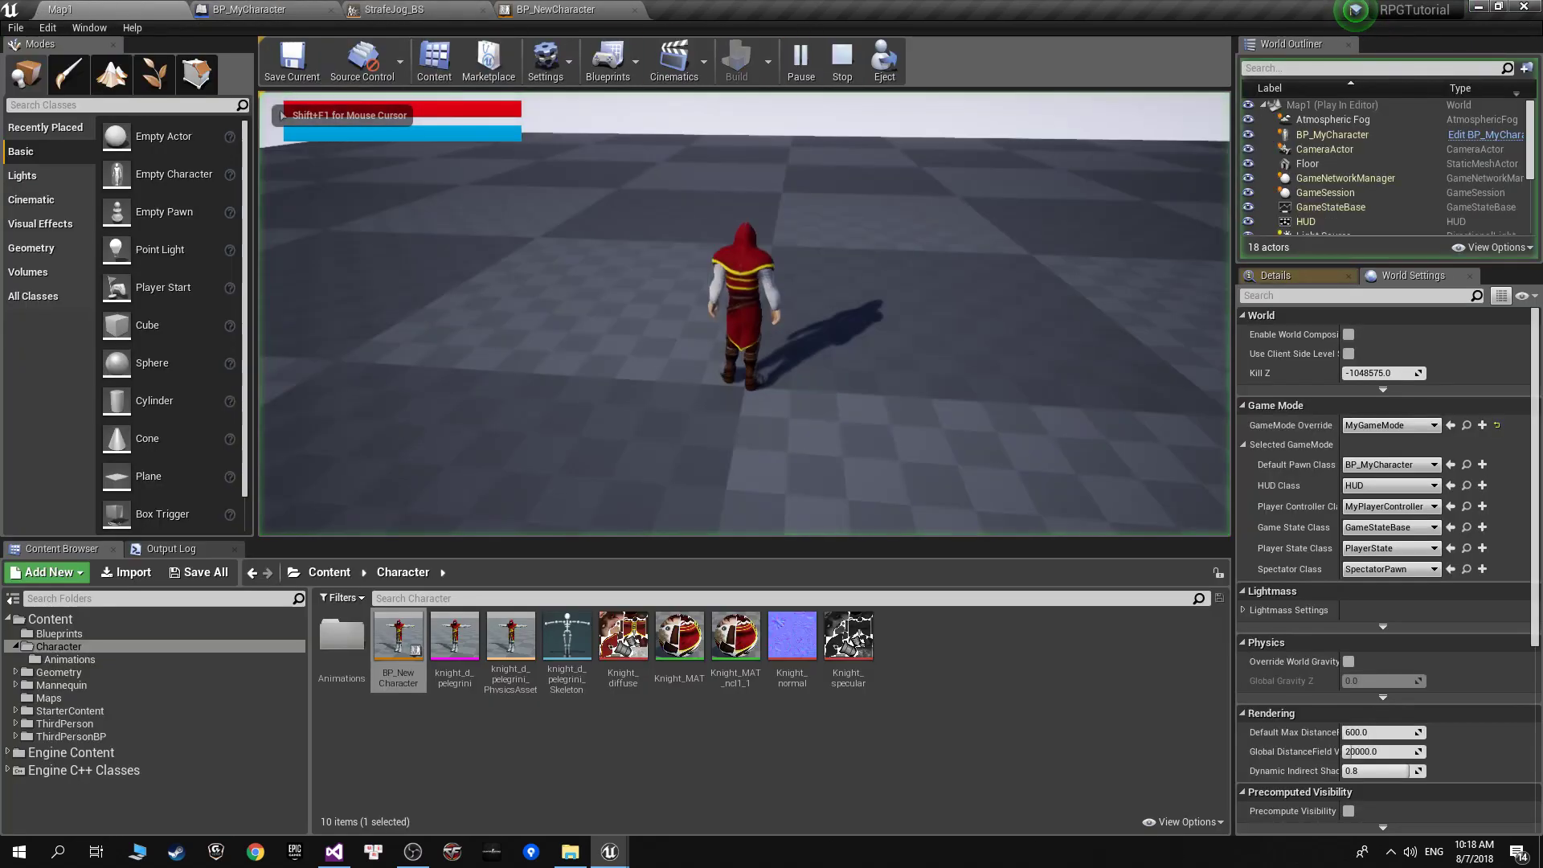
key("w")
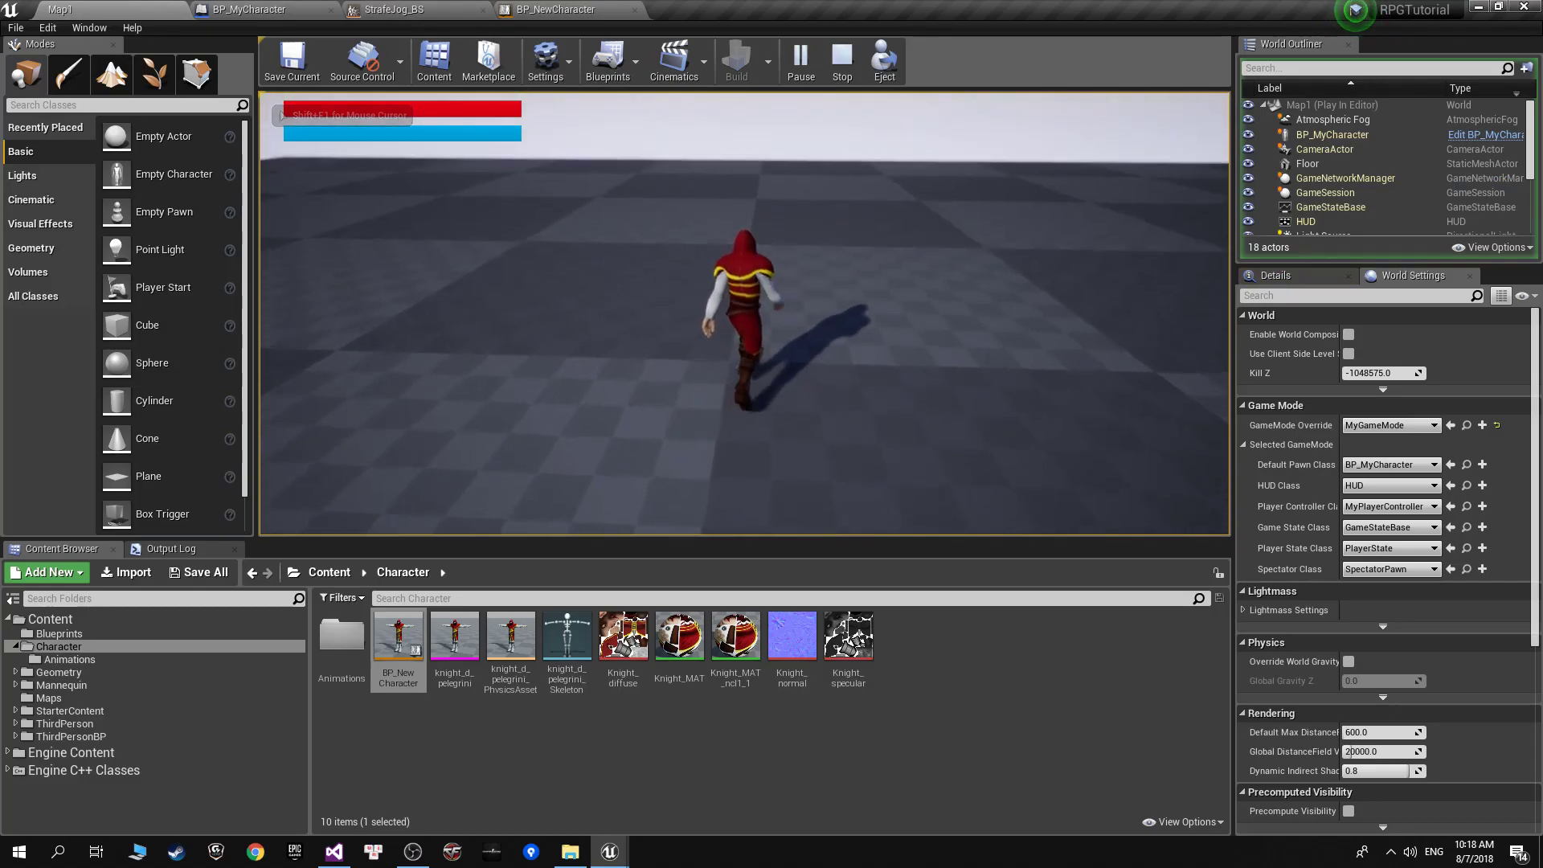
key("shift")
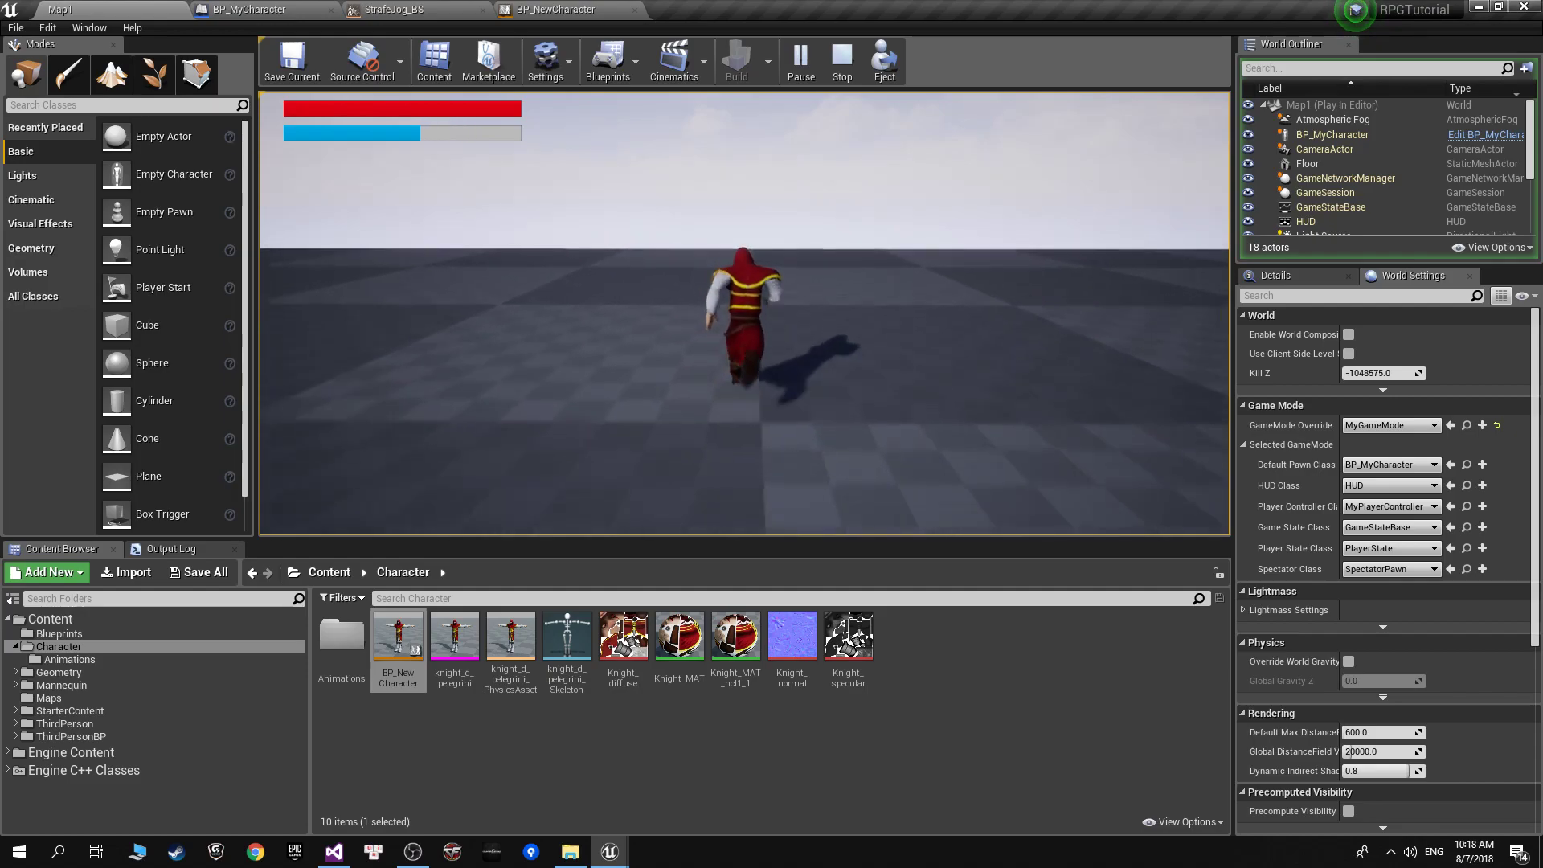
key("s")
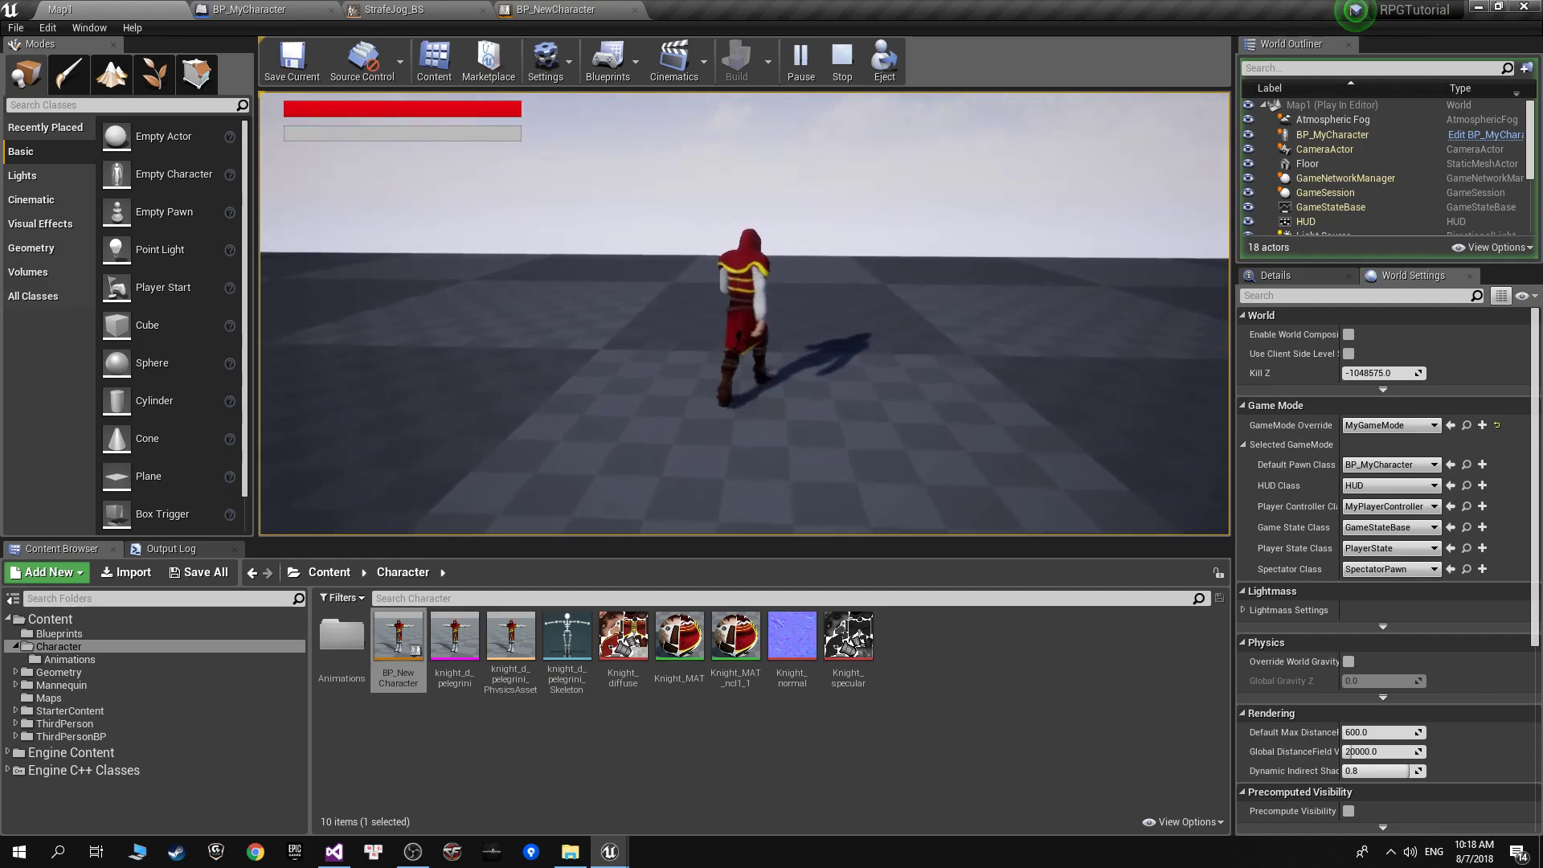
key("d")
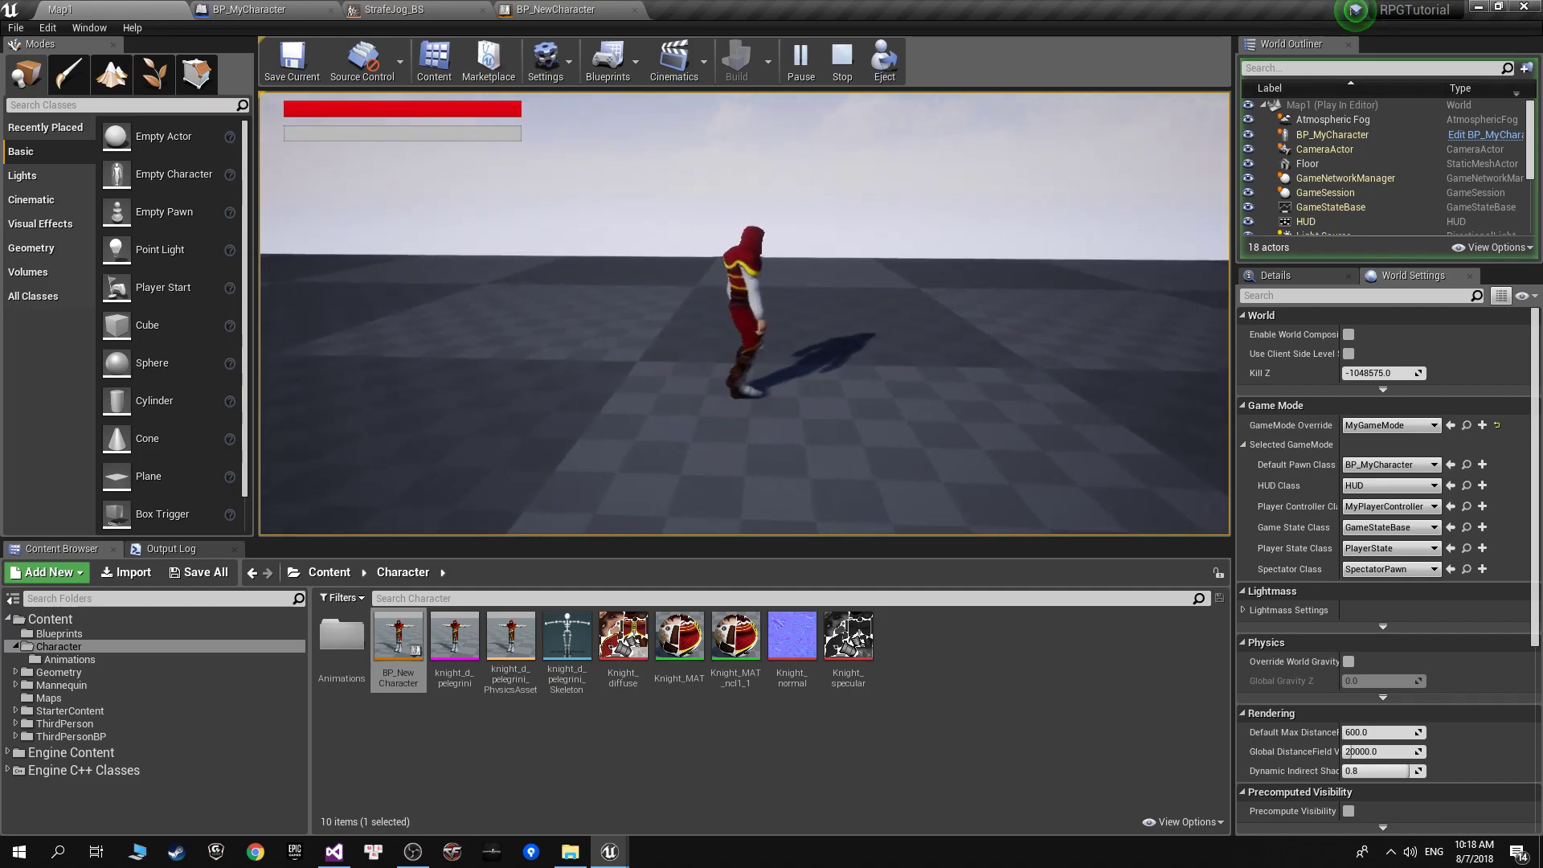
key("w")
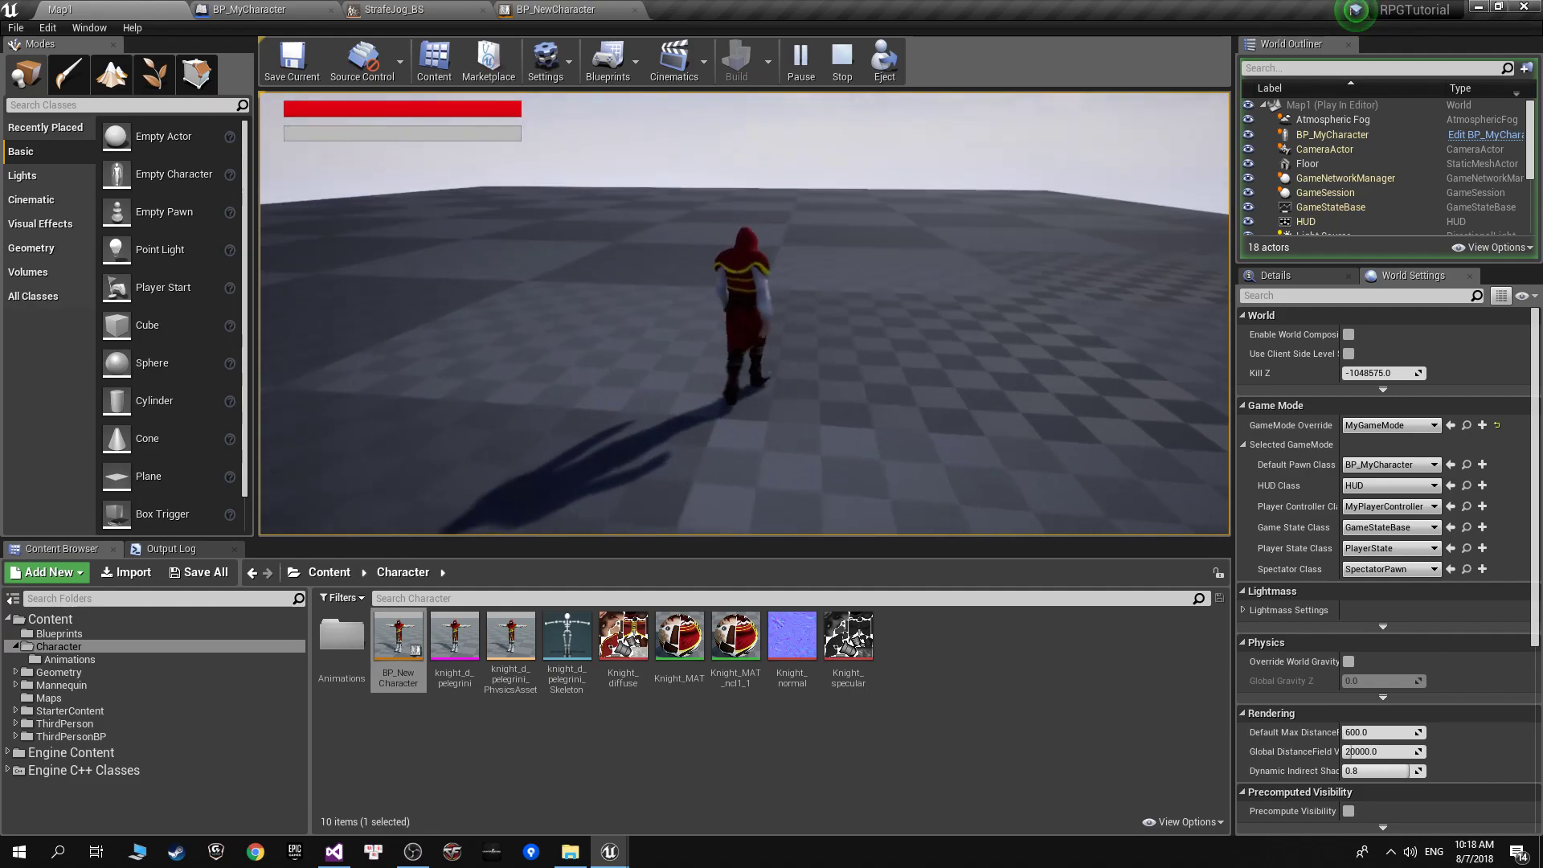
key("Escape")
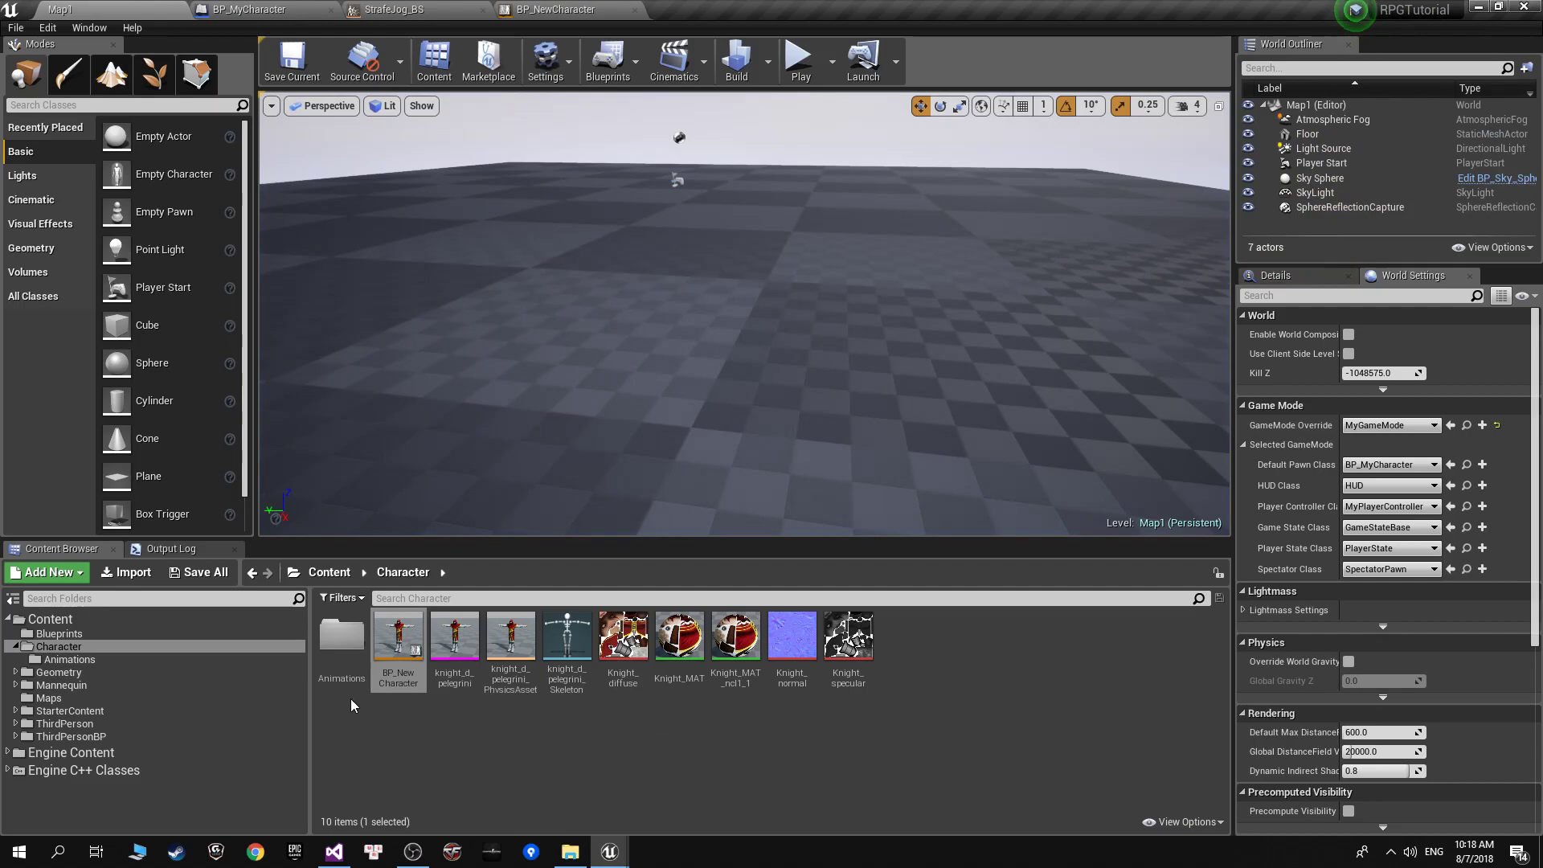
Revisit the StrafeJog_BS and BP_MyCharacter tabs, then bring the OBS recording window forward.
left_click(394, 9)
left_click(257, 9)
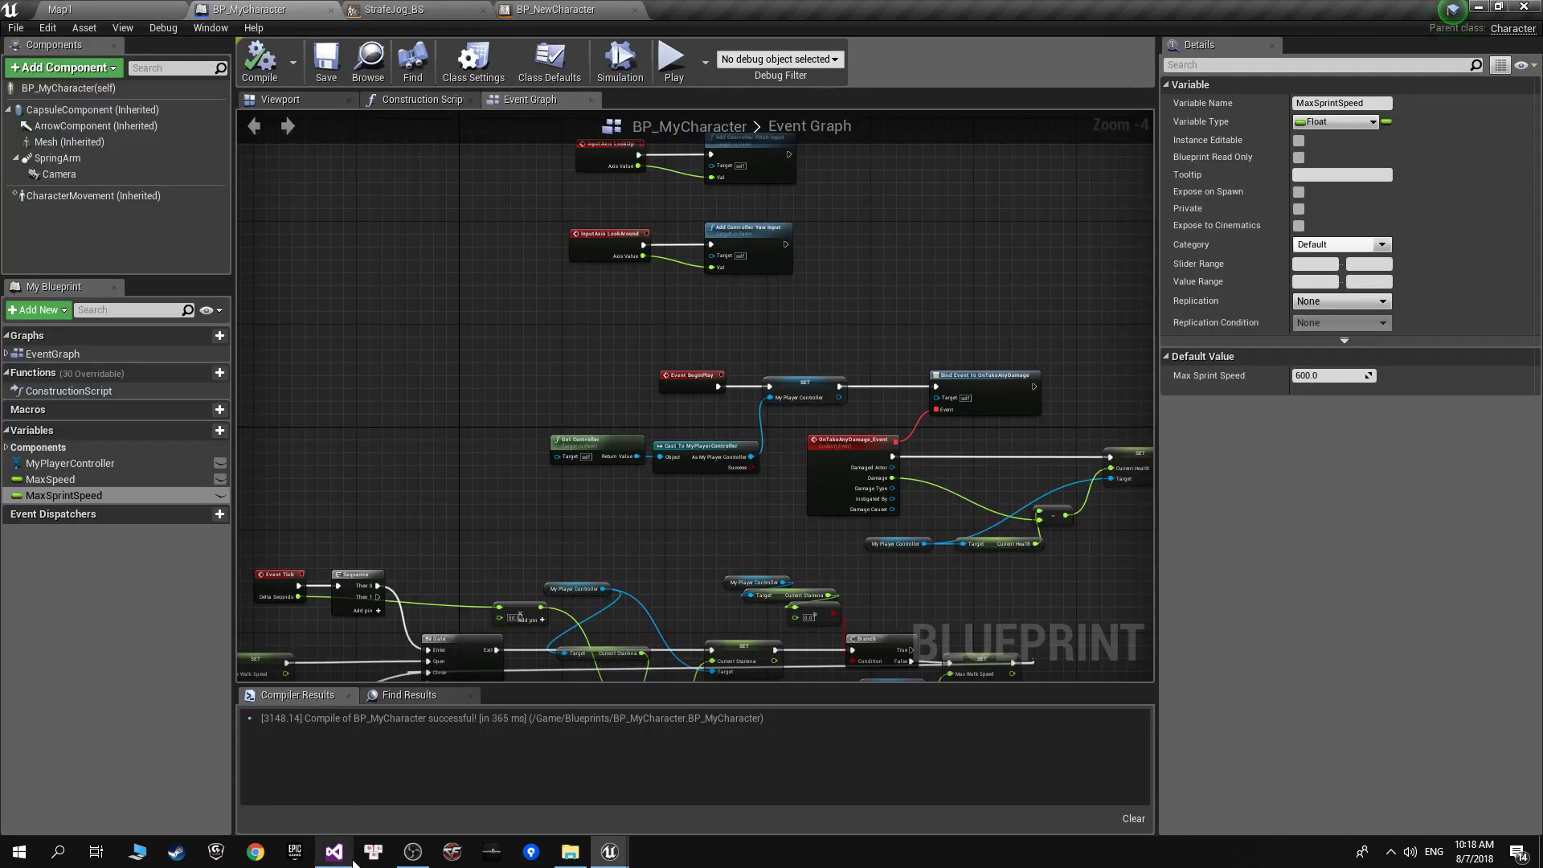
left_click(412, 854)
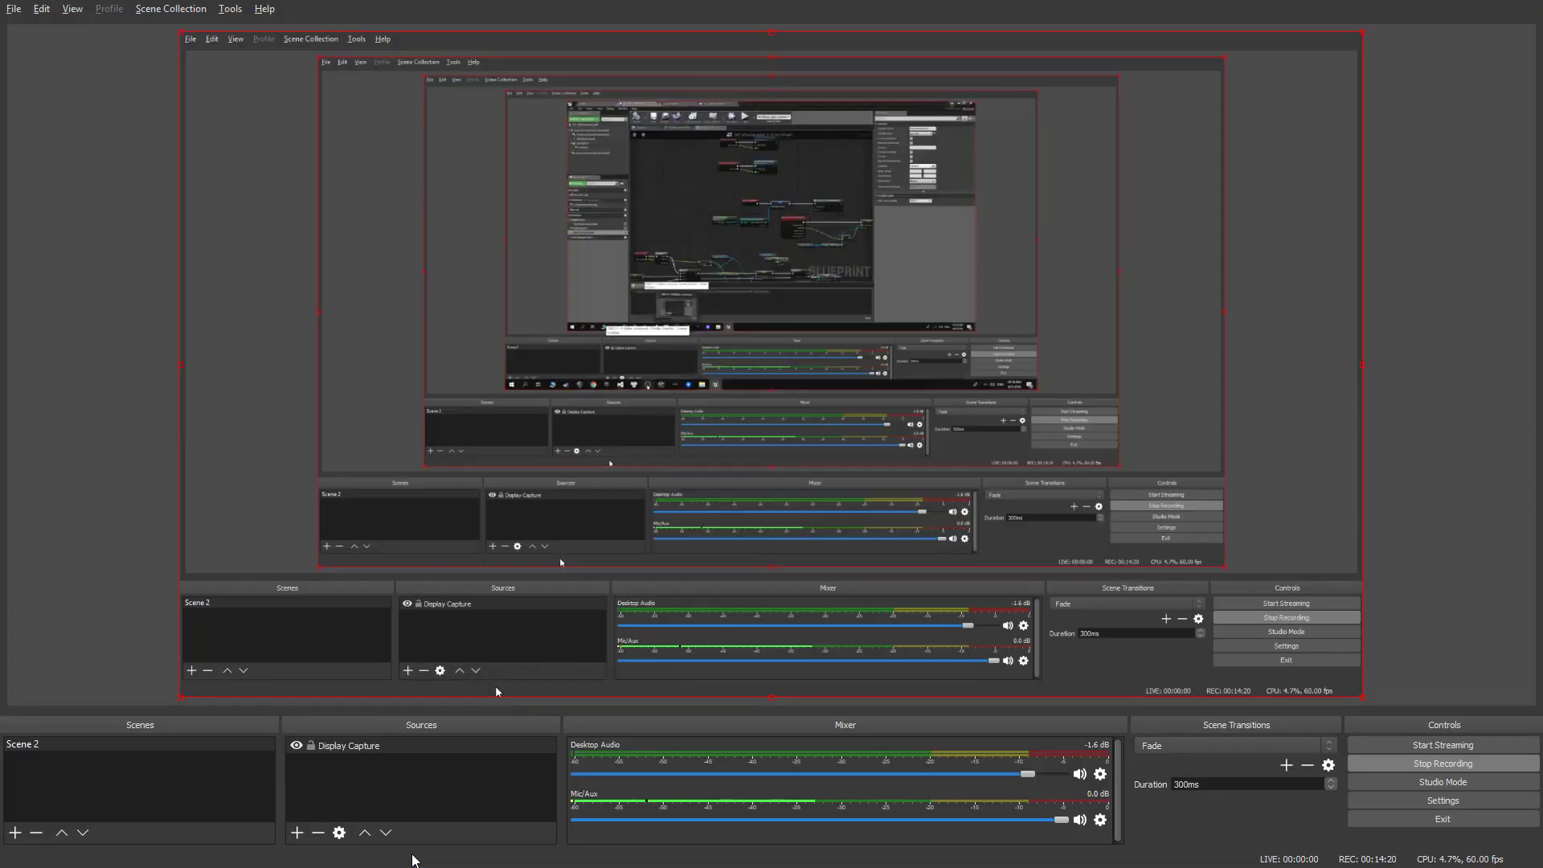